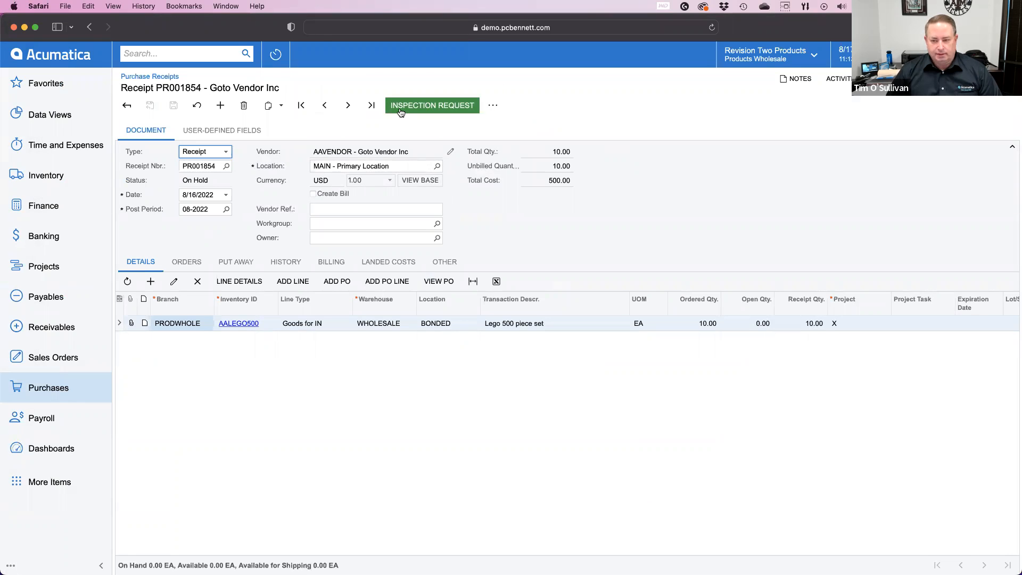
Step: Review the purchase receipt's user-defined fields for the inspector and inspection status, checking them against its document details
{"action": "left_click", "coordinate": [246, 134]}
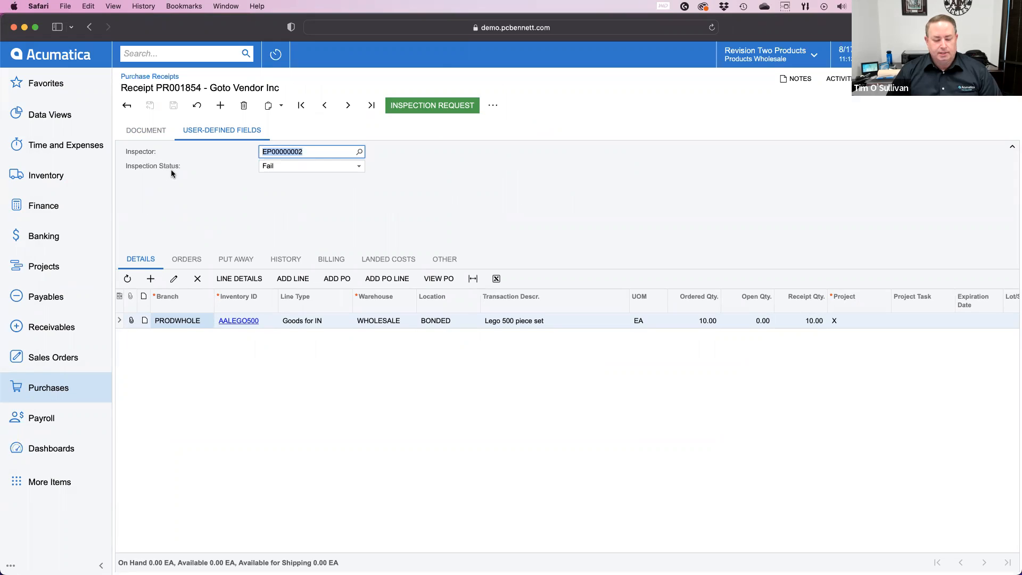
{"action": "left_click", "coordinate": [153, 139]}
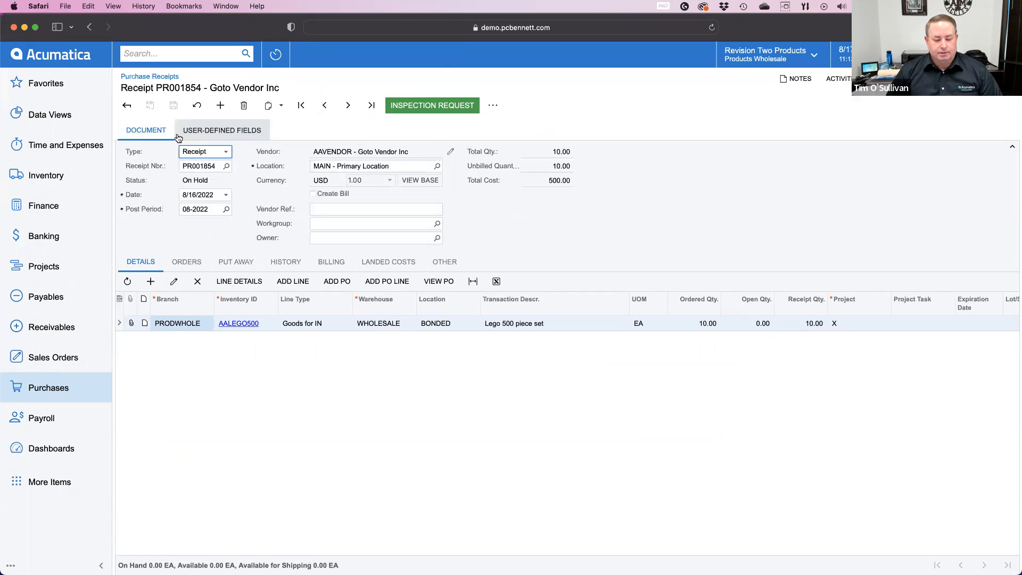
{"action": "left_click", "coordinate": [203, 133]}
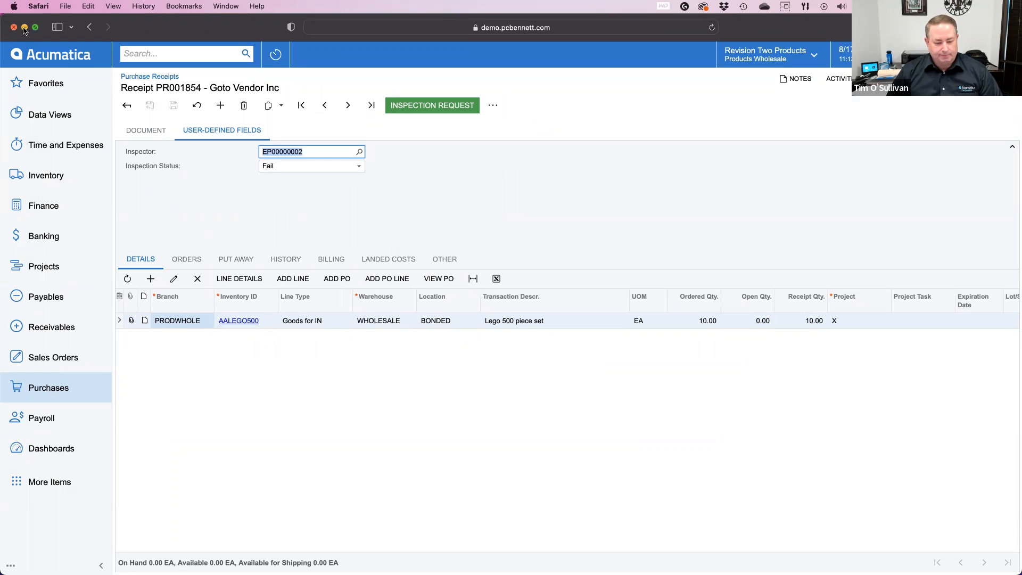
Step: Switch to Microsoft Edge and find and open the Attributes screen under Common Settings
{"action": "key", "text": "super+m"}
{"action": "left_click", "coordinate": [149, 85]}
{"action": "type", "text": "attri"}
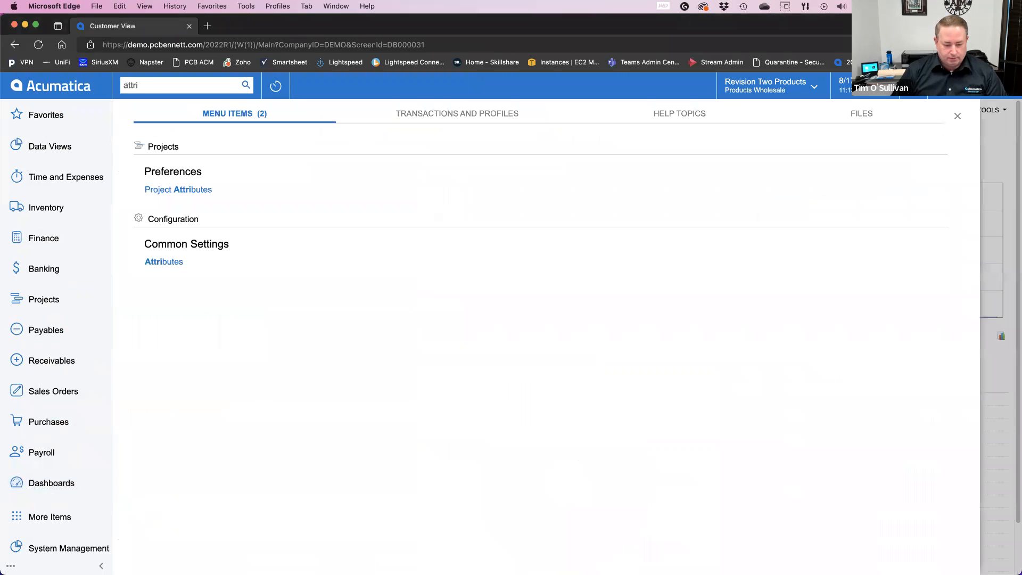
{"action": "left_click", "coordinate": [164, 262]}
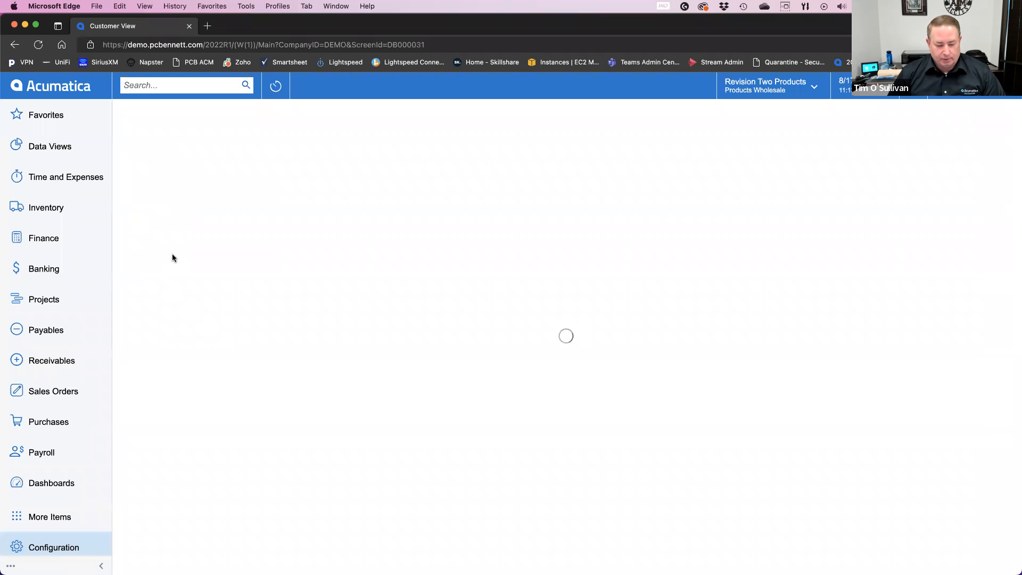
Step: Enter a new attribute with the ID INSPECTOR and the description Inspector
{"action": "left_click", "coordinate": [242, 167]}
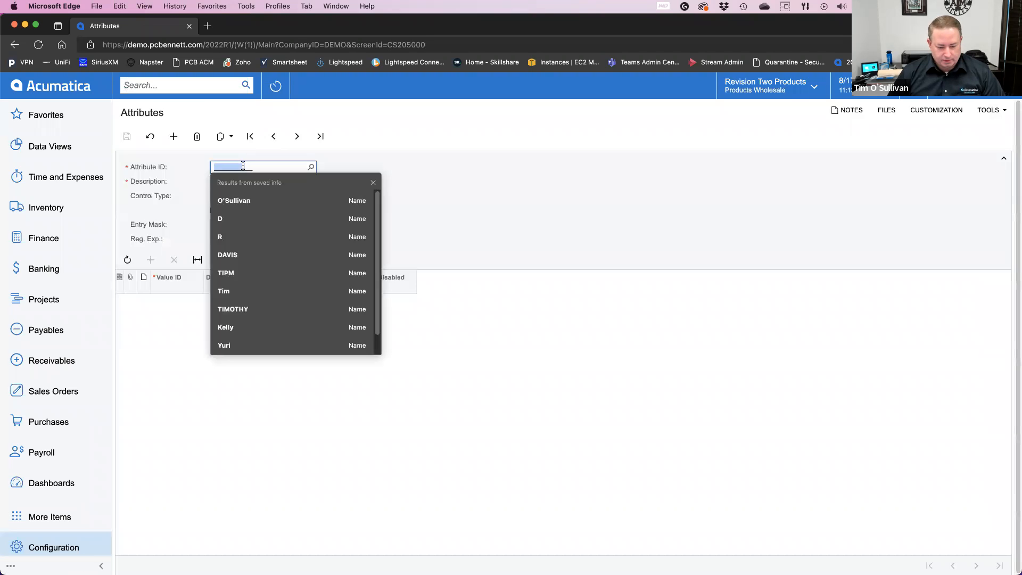
{"action": "type", "text": "INSPECTOR"}
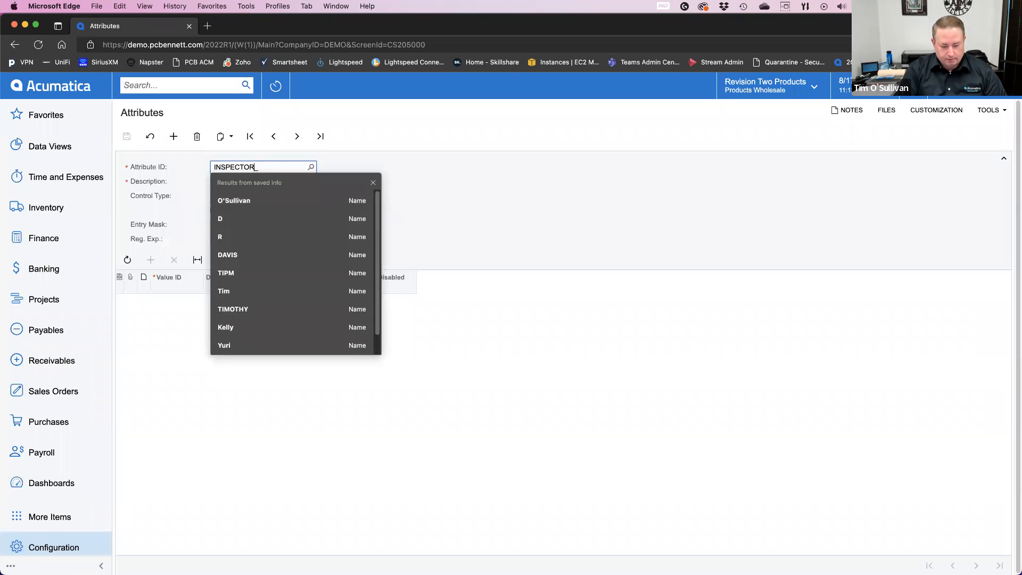
{"action": "key", "text": "Tab"}
{"action": "type", "text": "Inspector"}
{"action": "key", "text": "Tab"}
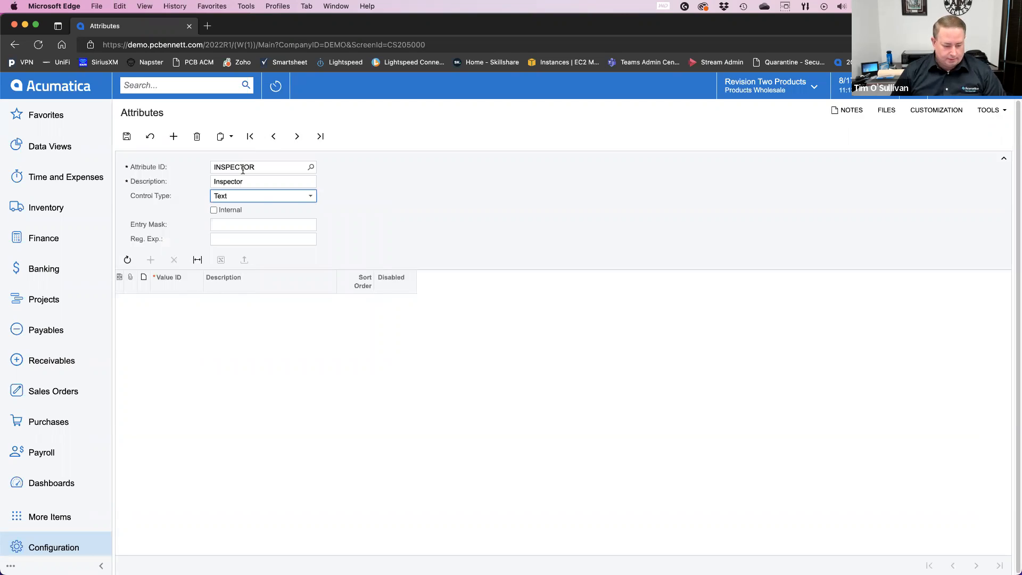
Step: Make the INSPECTOR attribute a Selector control with PX.Objects.EP.EPEmployee as its schema object
{"action": "left_click", "coordinate": [305, 201]}
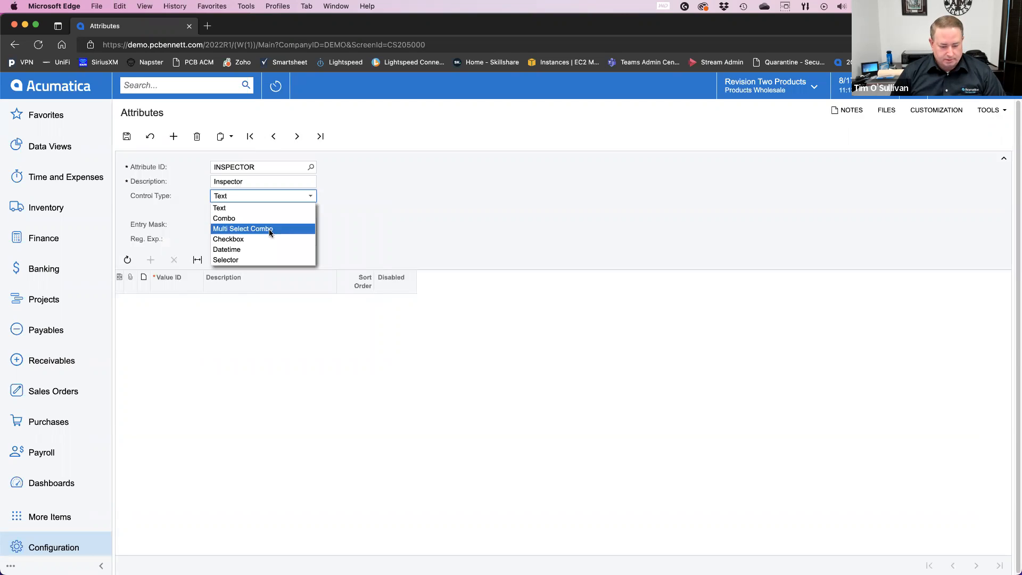
{"action": "left_click", "coordinate": [253, 260]}
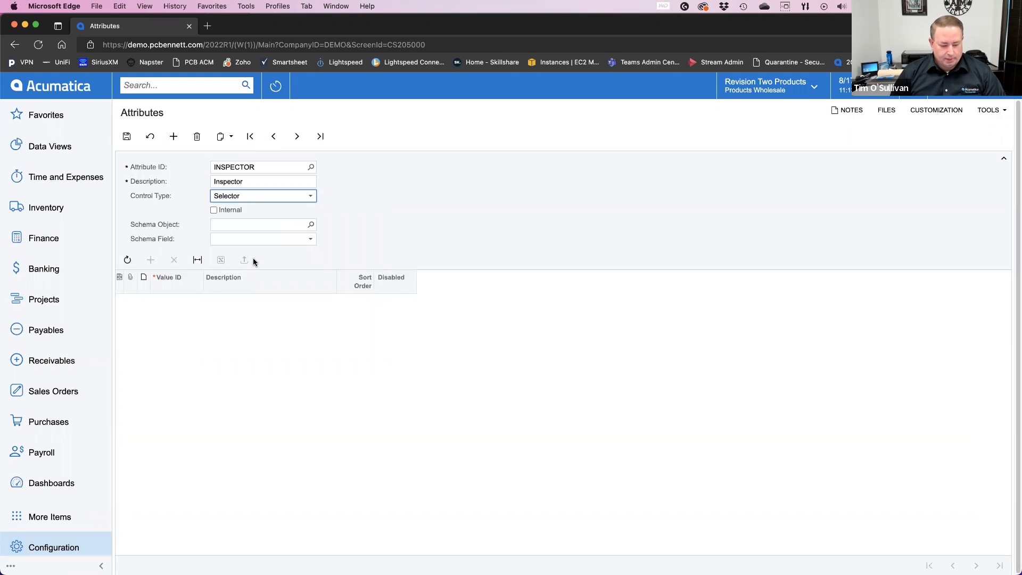
{"action": "left_click", "coordinate": [311, 226]}
{"action": "type", "text": "epem"}
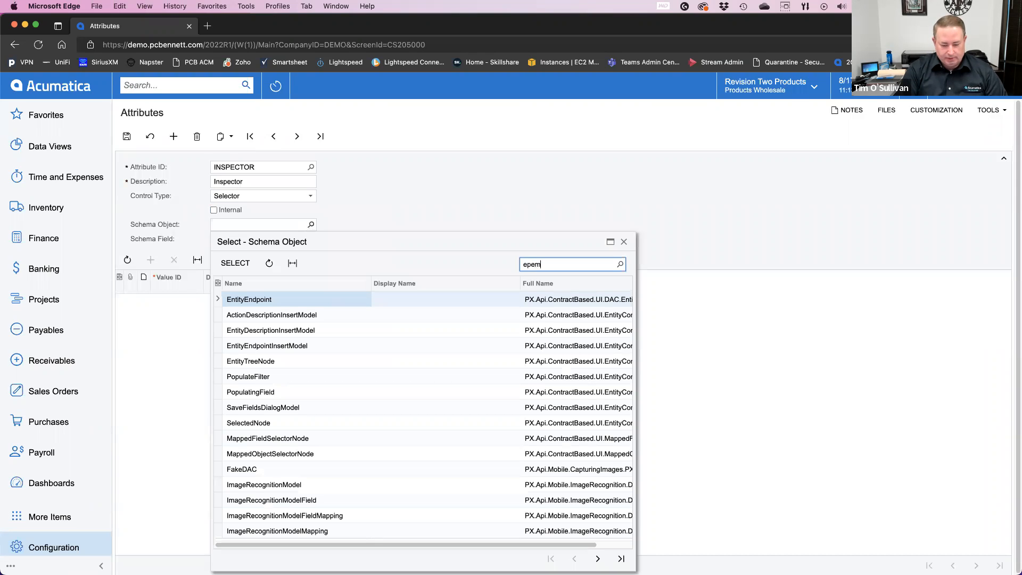
{"action": "type", "text": "ployee"}
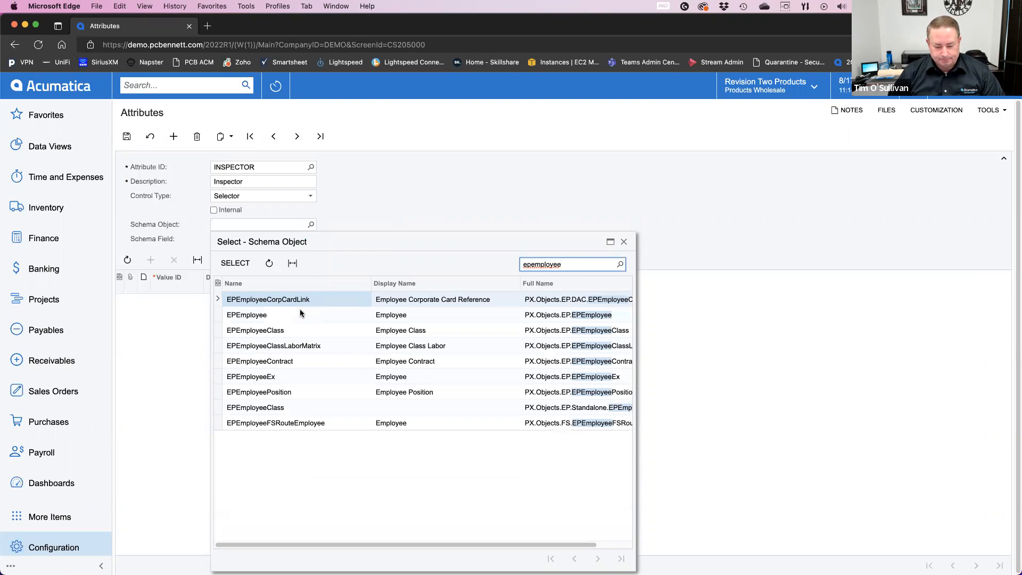
{"action": "double_click", "coordinate": [265, 315]}
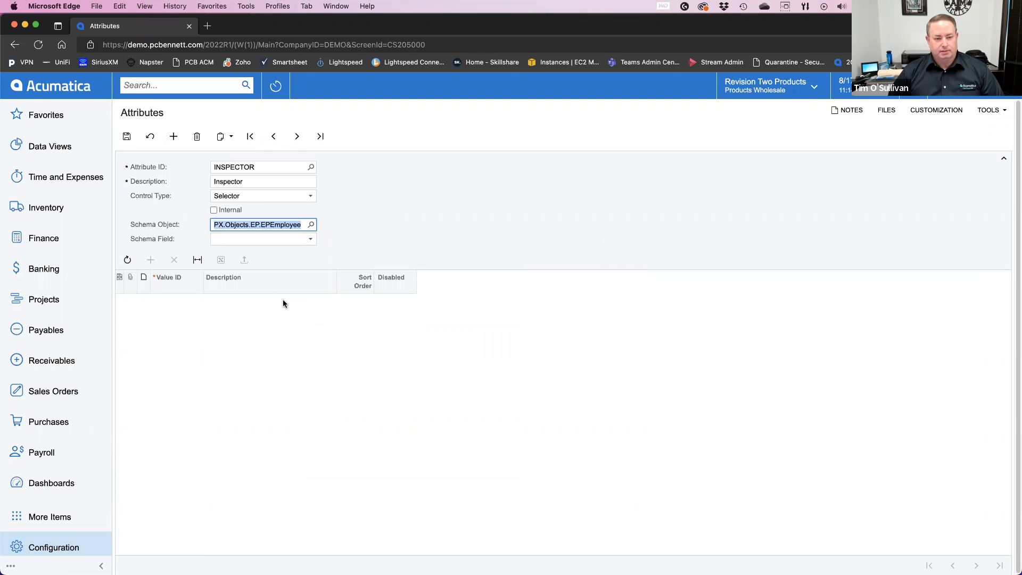
Step: Set the INSPECTOR attribute's schema field to AcctCD and save the attribute
{"action": "left_click", "coordinate": [308, 239]}
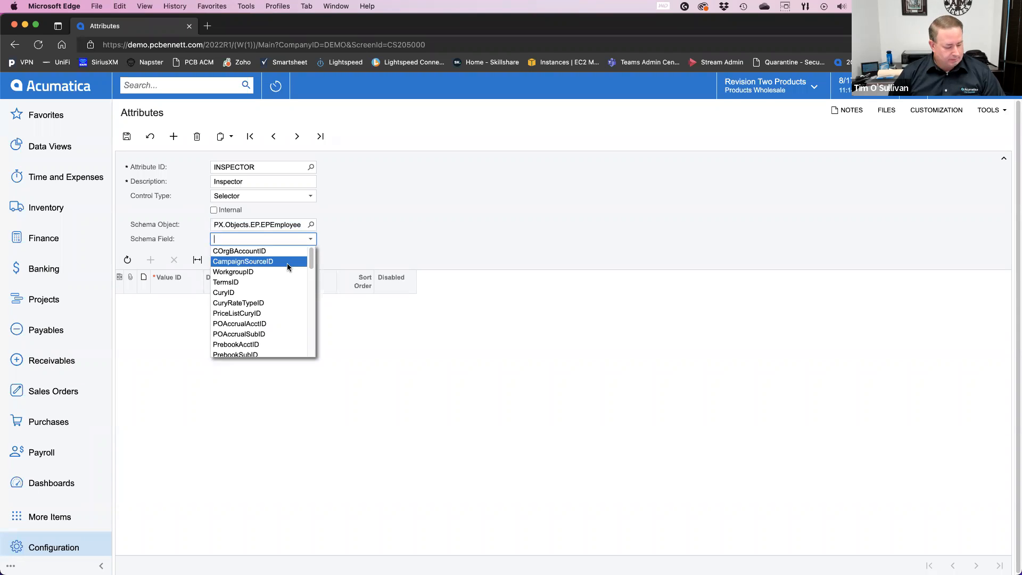
{"action": "type", "text": "acc"}
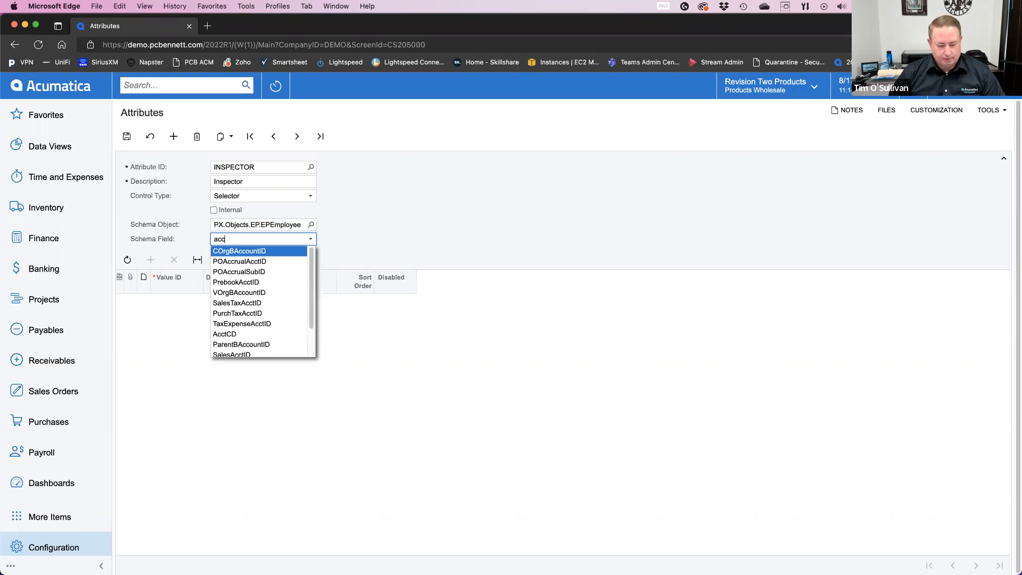
{"action": "left_click", "coordinate": [234, 334]}
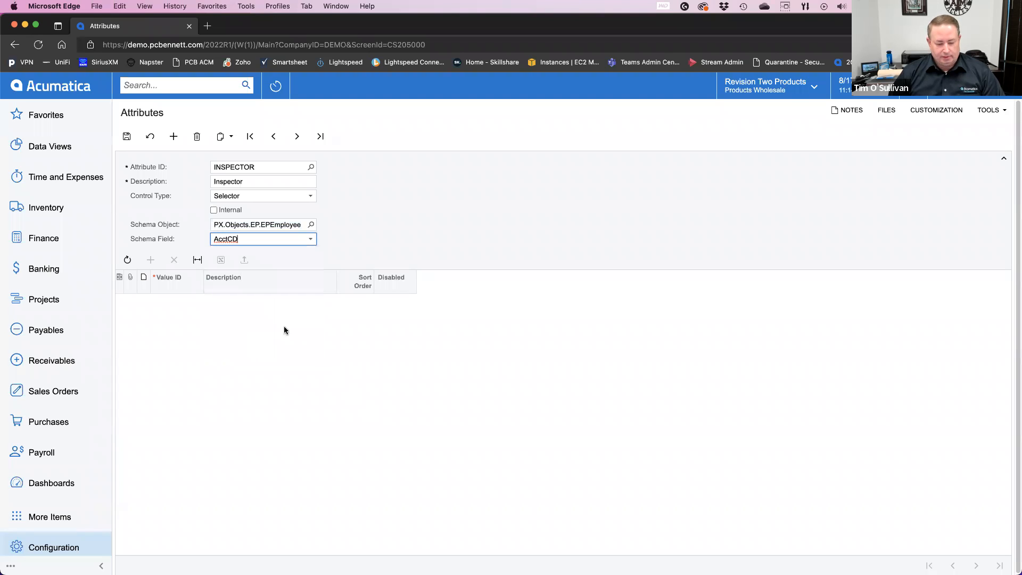
{"action": "left_click", "coordinate": [361, 244]}
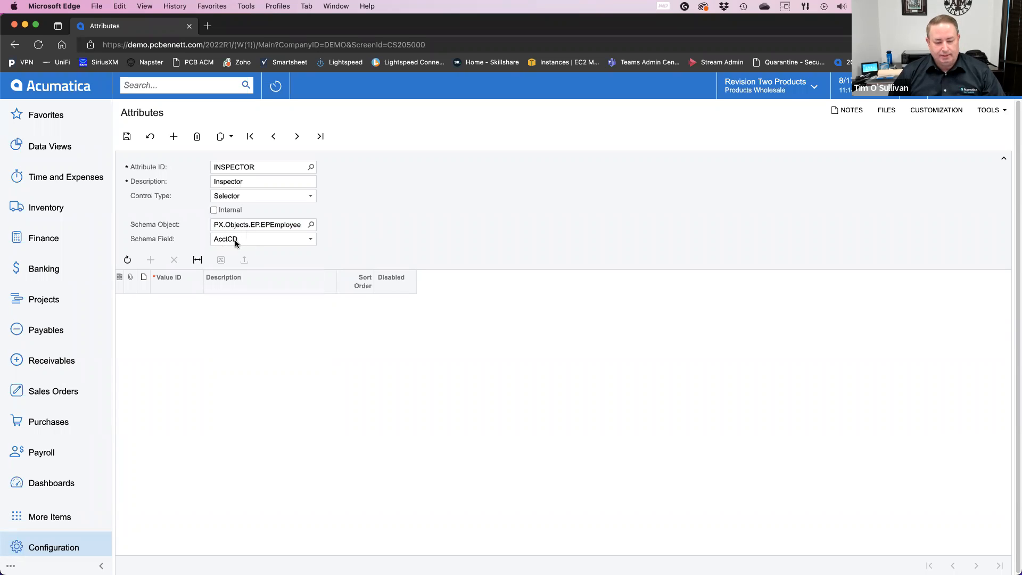
{"action": "left_click", "coordinate": [126, 139]}
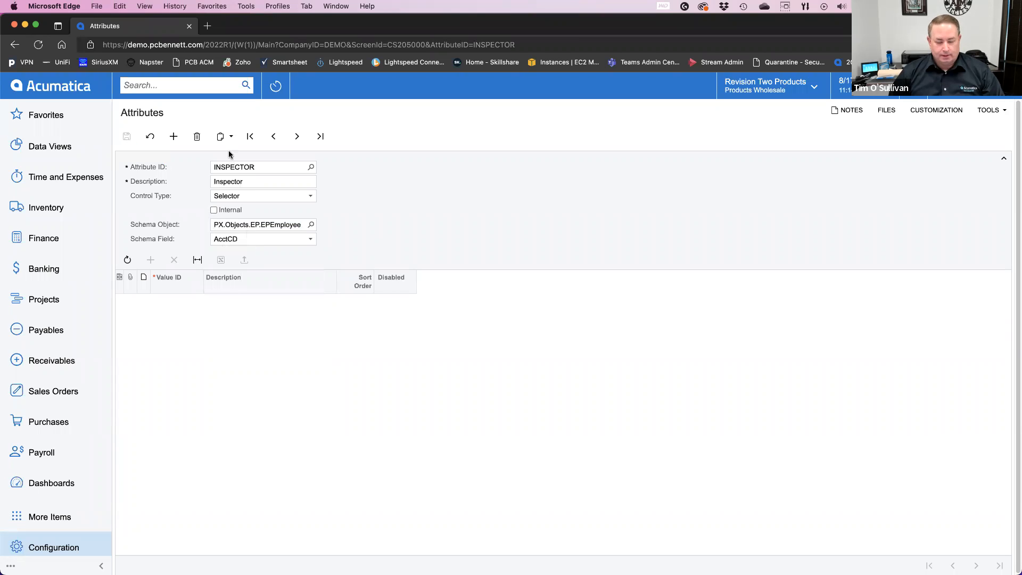
Step: Start a new attribute with ID INSPCTSTAT, description Inspection Status and control type Combo
{"action": "left_click", "coordinate": [180, 136]}
{"action": "left_click", "coordinate": [231, 165]}
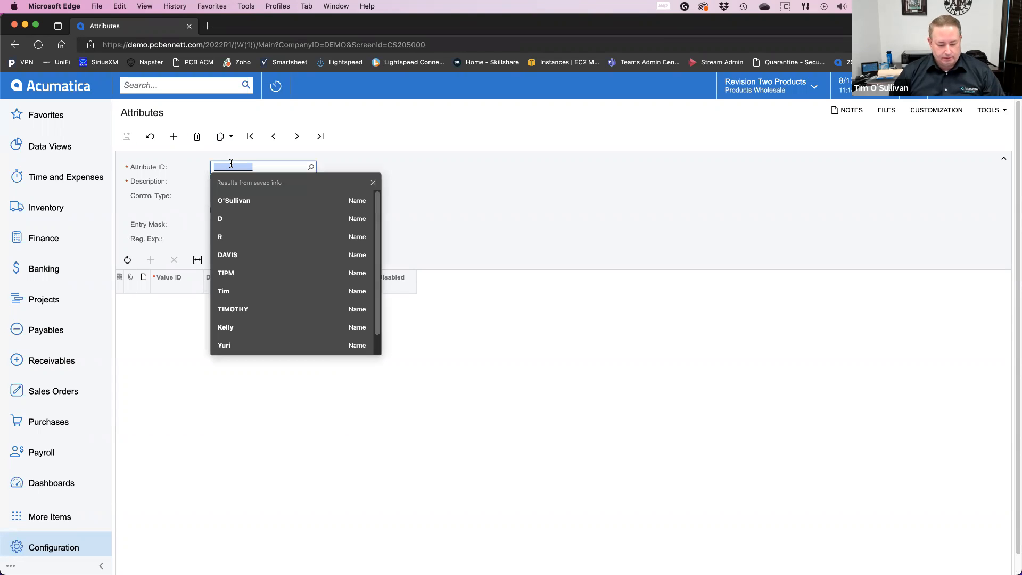
{"action": "type", "text": "IN"}
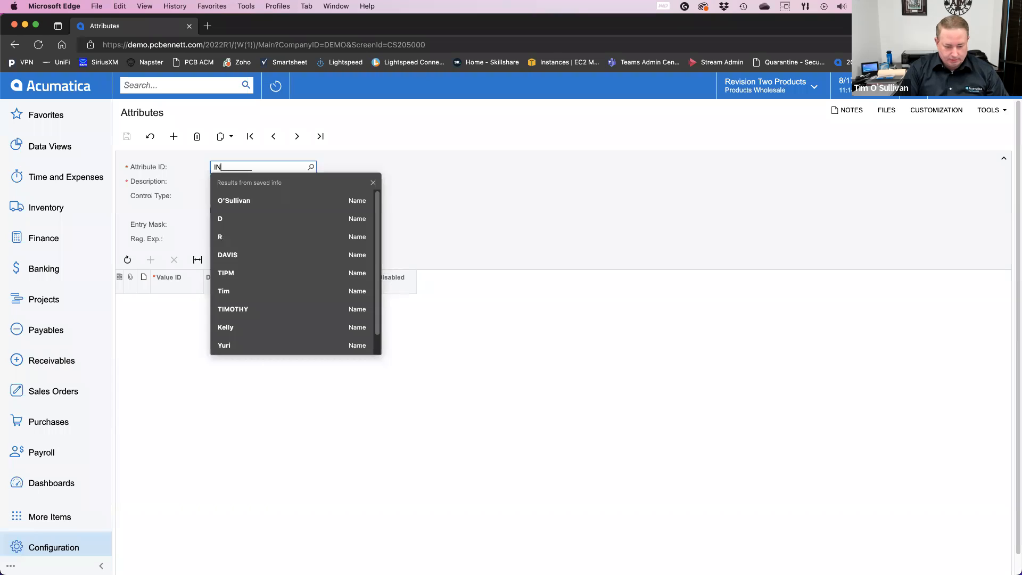
{"action": "type", "text": "SPCTSTAT"}
{"action": "key", "text": "Tab"}
{"action": "type", "text": "Inspection Status"}
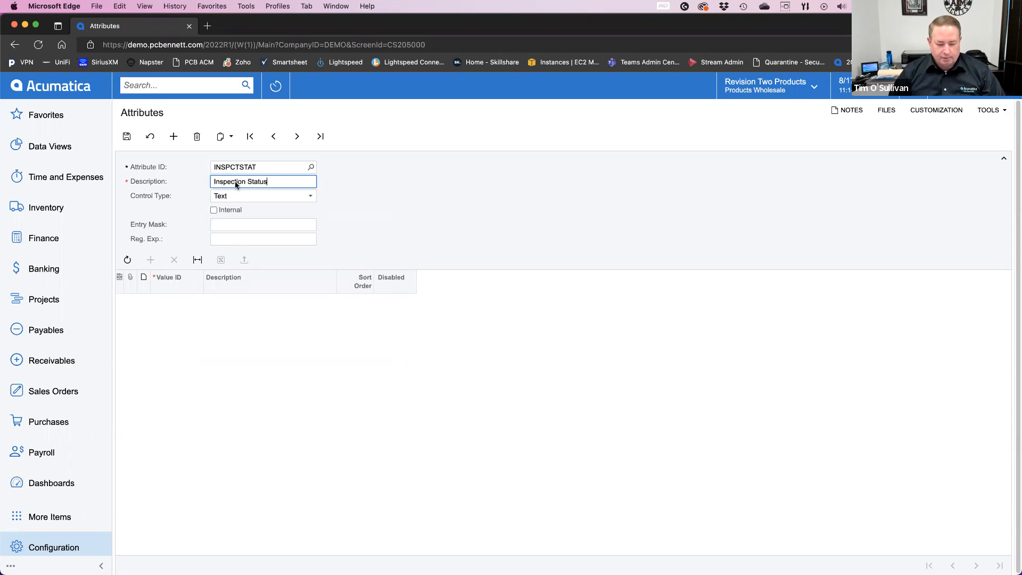
{"action": "left_click", "coordinate": [254, 193]}
{"action": "left_click", "coordinate": [245, 217]}
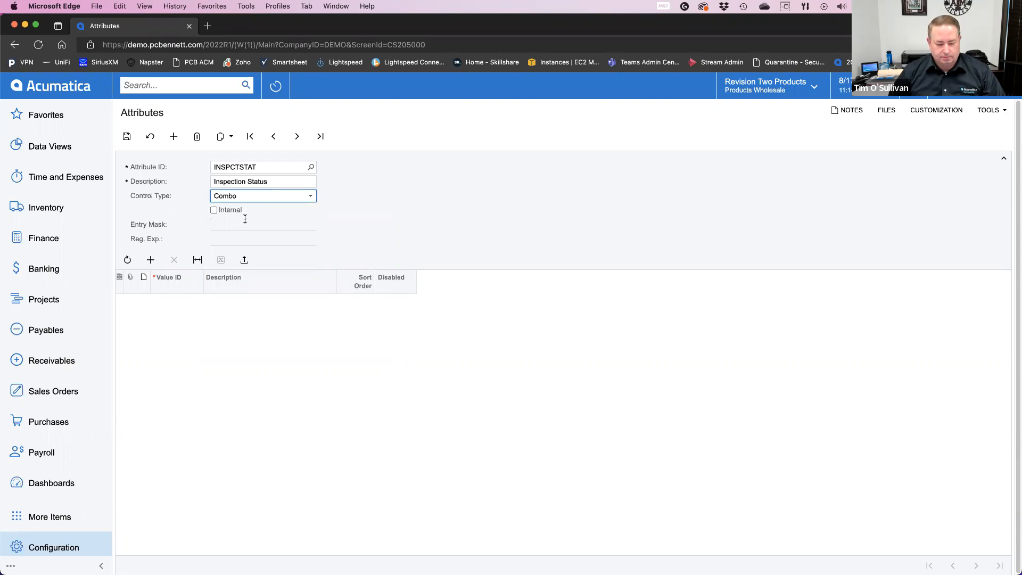
Step: Add value ID 1 to the Inspection Status attribute with the description Pass and sort order 1
{"action": "left_click", "coordinate": [151, 260]}
{"action": "type", "text": "1"}
{"action": "key", "text": "Tab"}
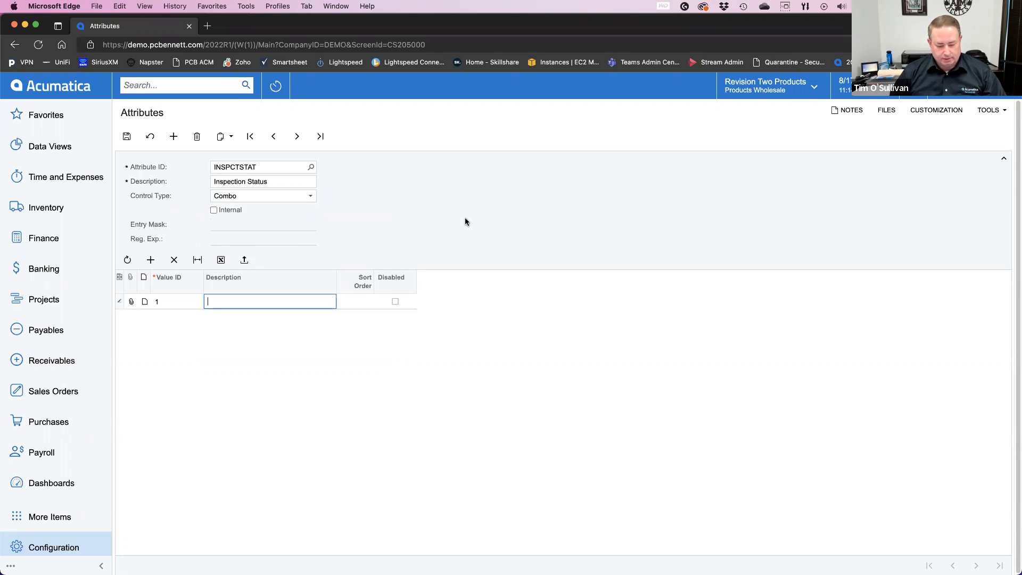
{"action": "type", "text": "Pas"}
{"action": "key", "text": "Tab"}
{"action": "type", "text": "1"}
{"action": "key", "text": "Tab"}
{"action": "key", "text": "Tab"}
Step: Add value ID 2 with the description Fail and sort order 2, and save the Inspection Status attribute
{"action": "type", "text": "2"}
{"action": "key", "text": "Tab"}
{"action": "type", "text": "Fail"}
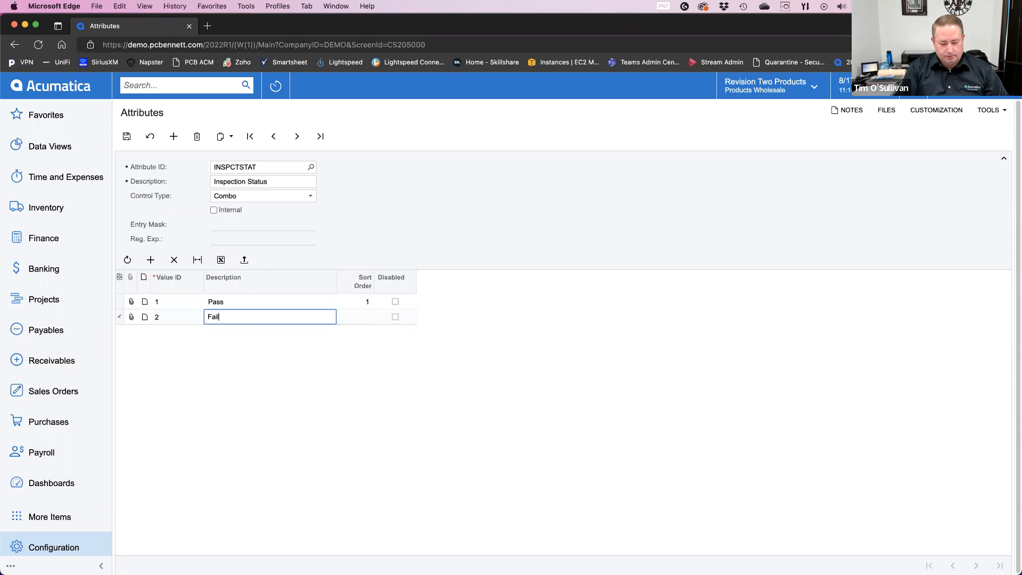
{"action": "key", "text": "Tab"}
{"action": "type", "text": "2"}
{"action": "left_click", "coordinate": [126, 136]}
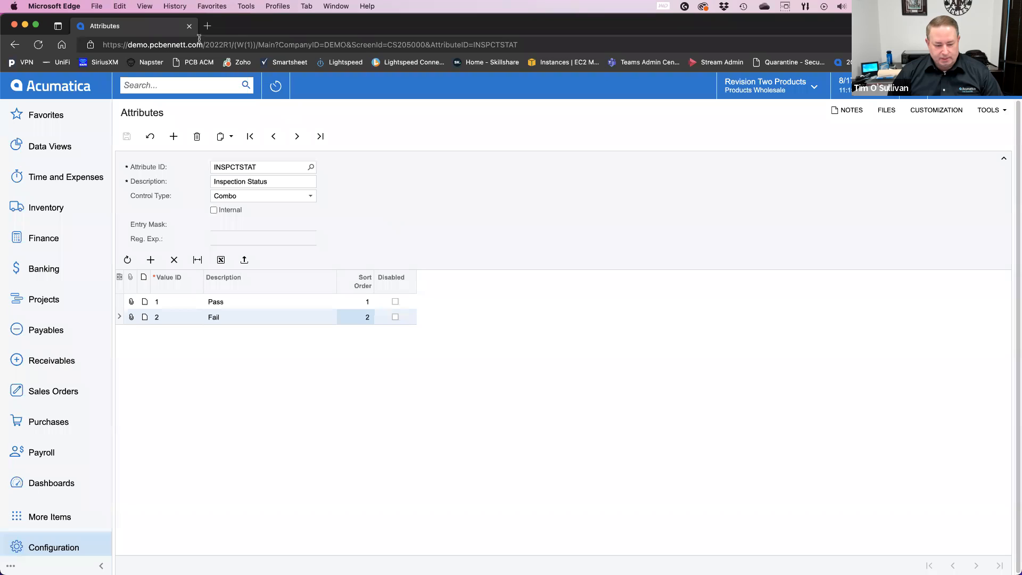
Step: Close the Attributes browser tab and try to bring Microsoft Edge back to the front
{"action": "middle_click", "coordinate": [138, 28]}
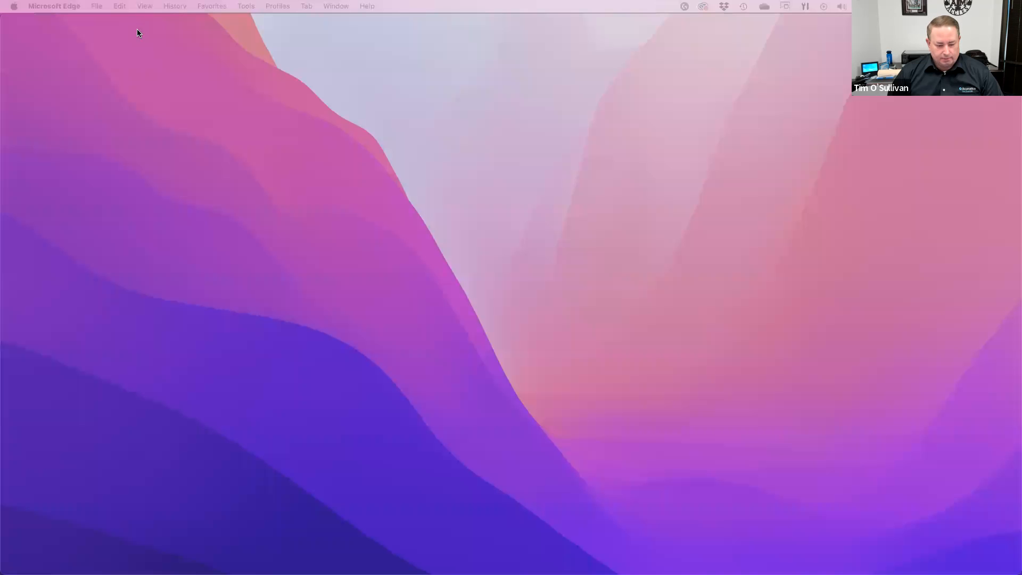
{"action": "left_click", "coordinate": [199, 160]}
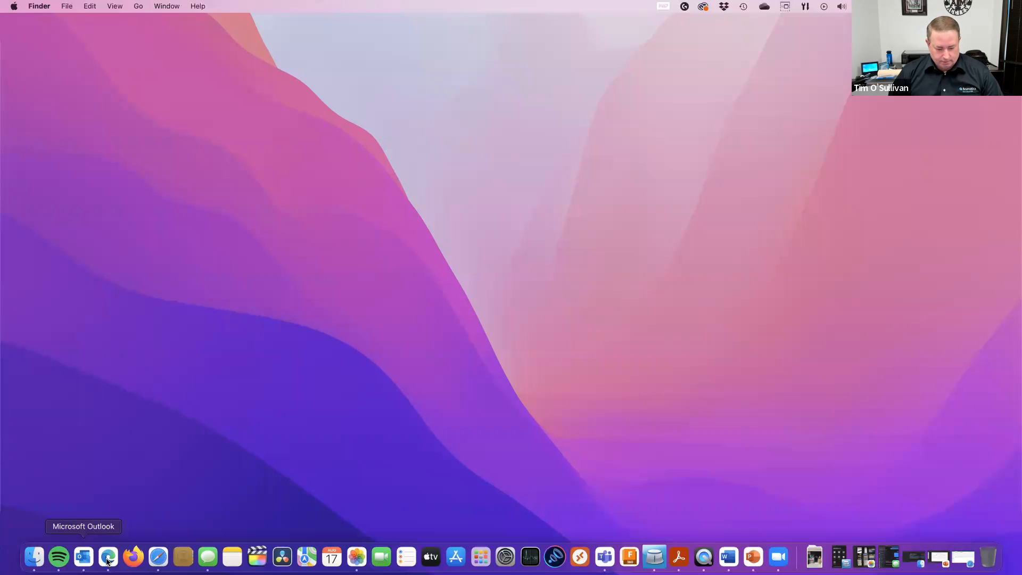
{"action": "left_click", "coordinate": [108, 559]}
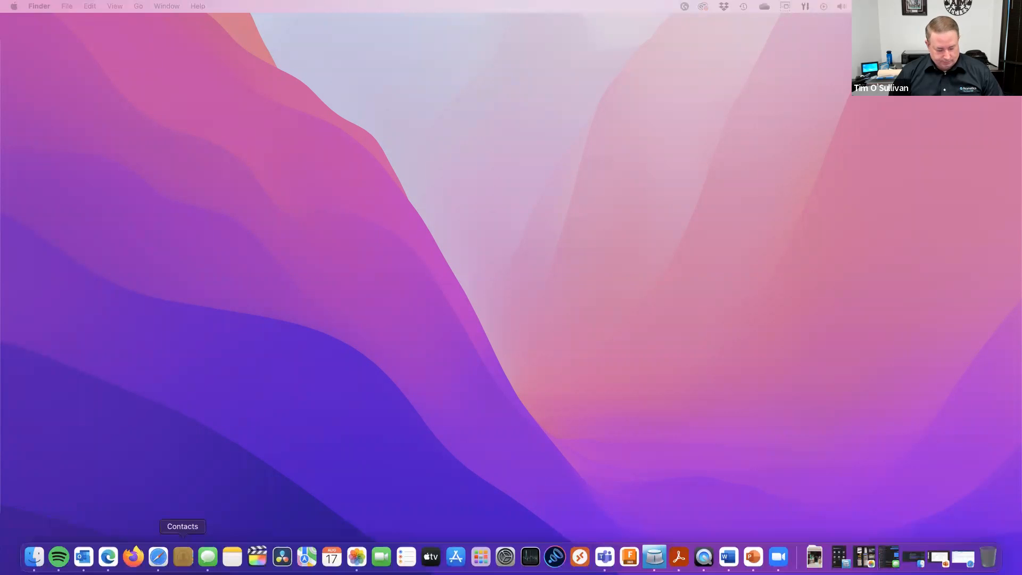
{"action": "key", "text": "super+Tab"}
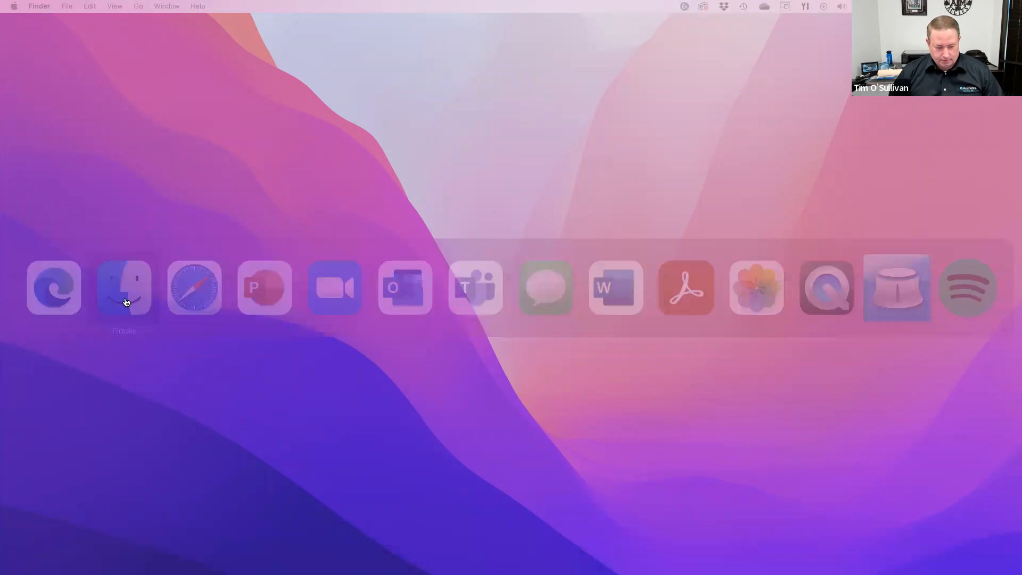
{"action": "key", "text": "super+Tab"}
{"action": "key", "text": "Tab"}
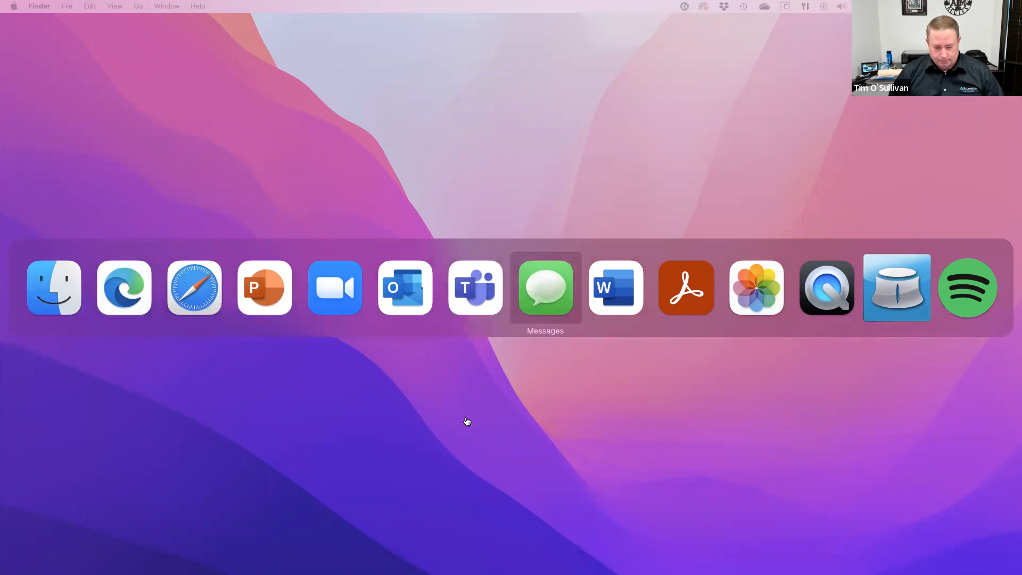
{"action": "mouse_move", "coordinate": [406, 573]}
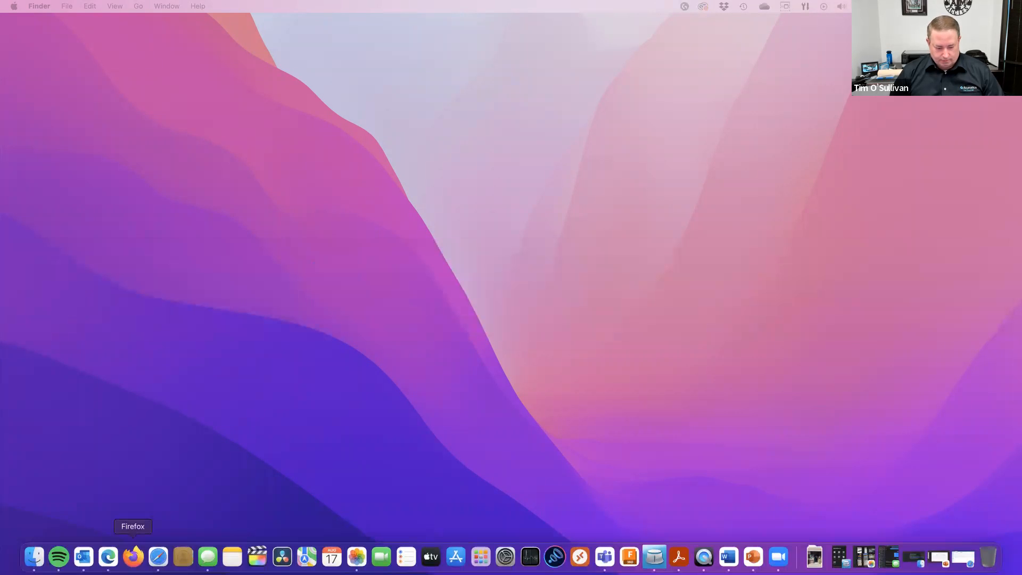
Step: Open a new Microsoft Edge window and load the Acumatica demo site at demo.pcbennett.com/2022R1
{"action": "right_click", "coordinate": [103, 557]}
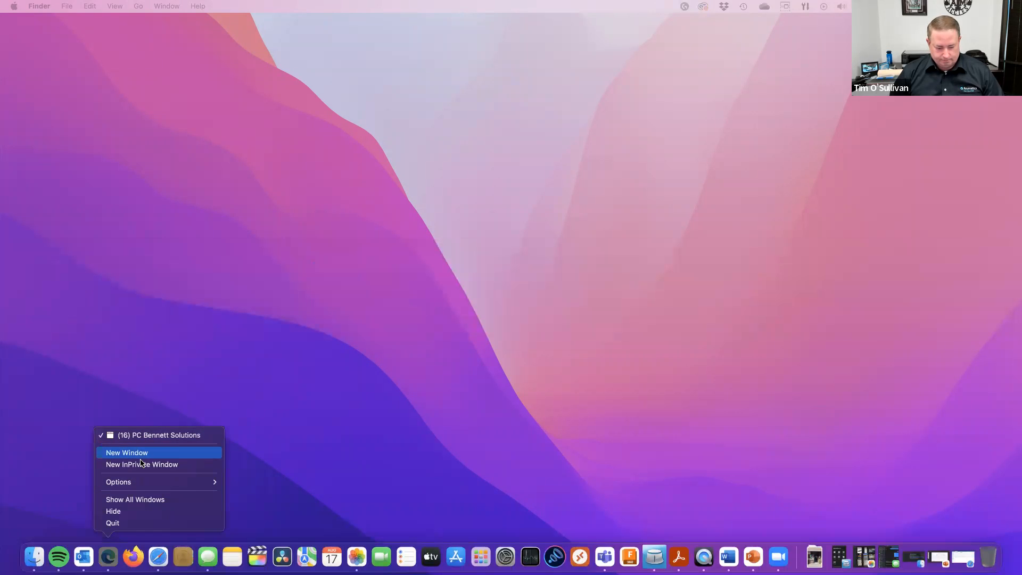
{"action": "left_click", "coordinate": [142, 454]}
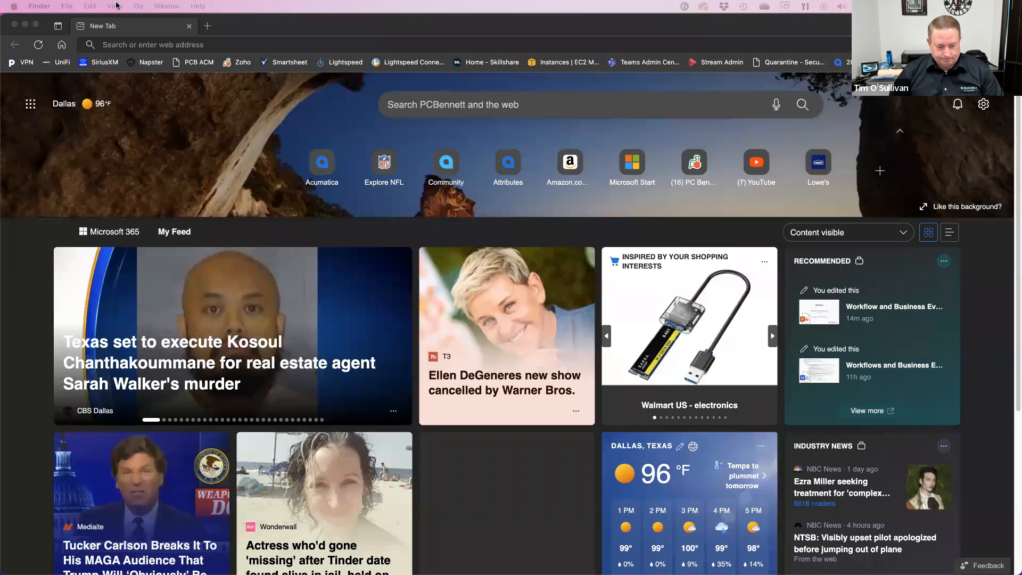
{"action": "left_click", "coordinate": [159, 47]}
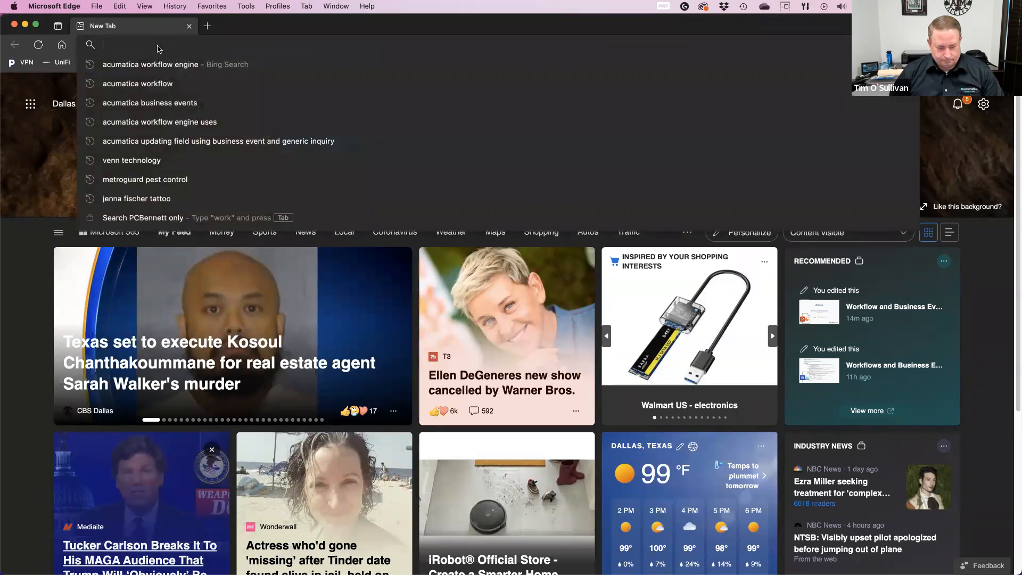
{"action": "type", "text": "demo.p"}
{"action": "key", "text": "BackSpace"}
{"action": "type", "text": "o"}
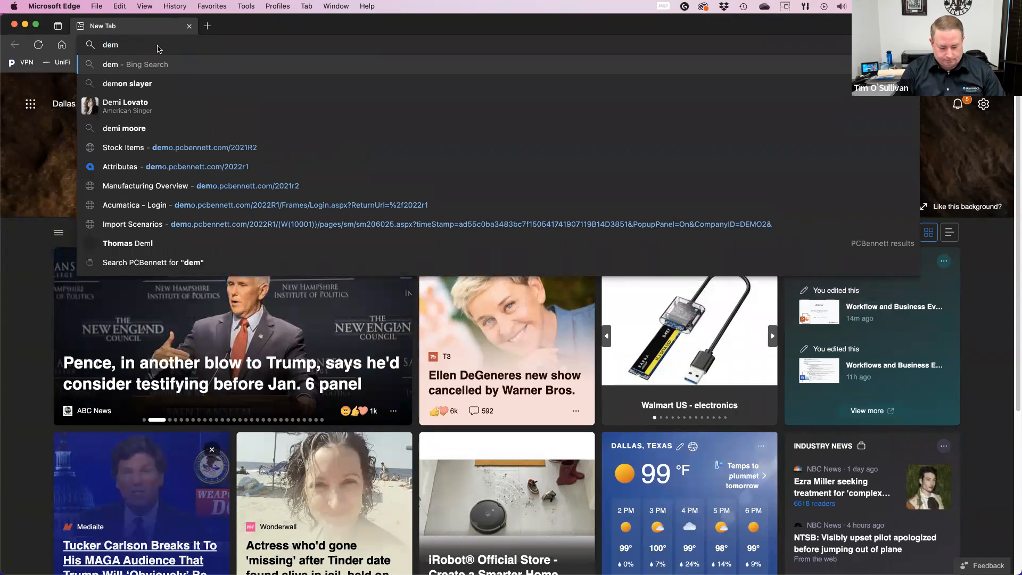
{"action": "key", "text": "Return"}
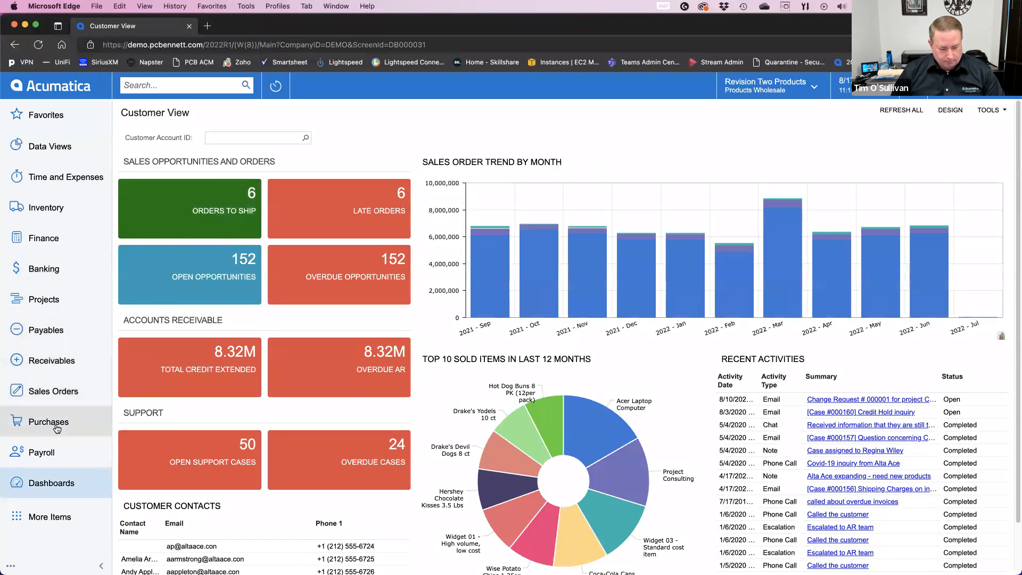
Step: Open the on-hold purchase receipt for Goto Vendor Inc dated 8/16/2022 from the list of purchase receipts
{"action": "left_click", "coordinate": [56, 426]}
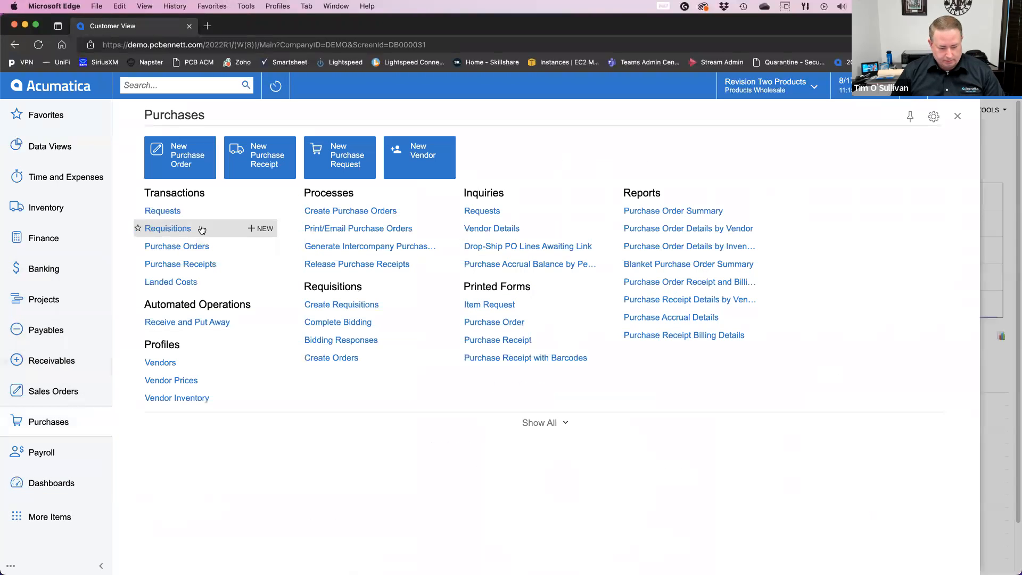
{"action": "left_click", "coordinate": [178, 263]}
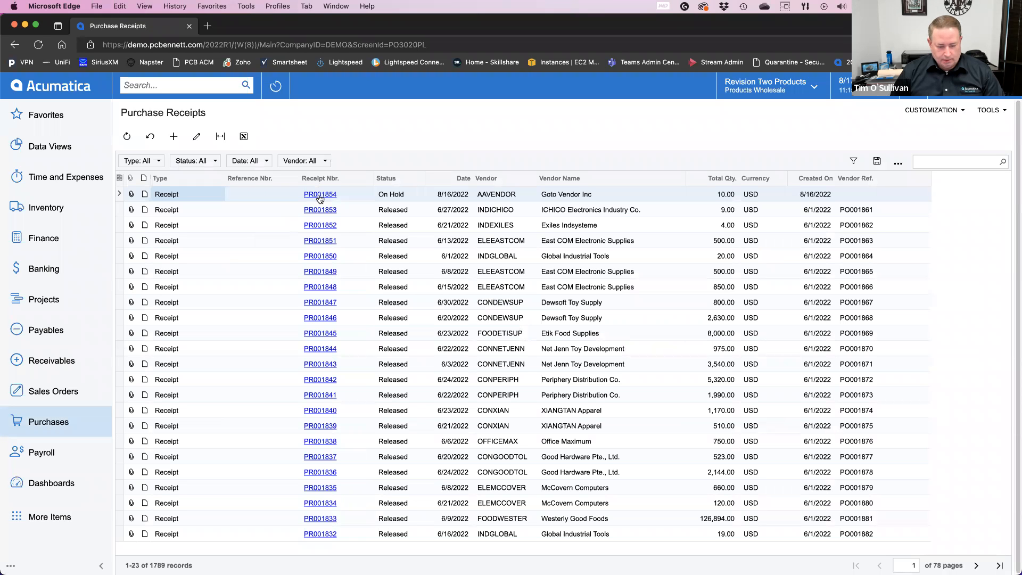
{"action": "left_click", "coordinate": [320, 196]}
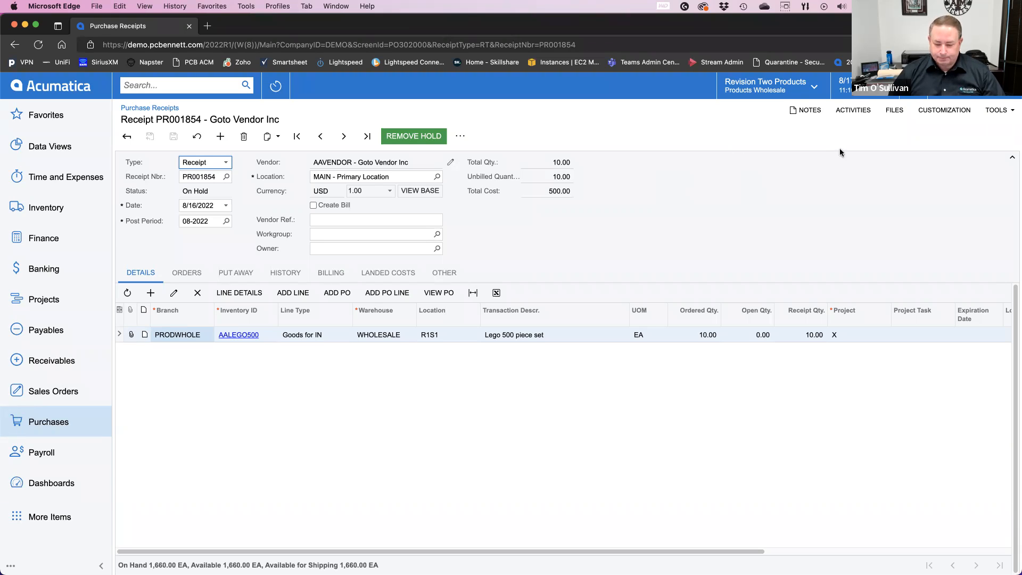
Step: Add the INSPECTOR attribute as a user-defined field on the purchase receipt form, in column 1, row 1
{"action": "left_click", "coordinate": [935, 114]}
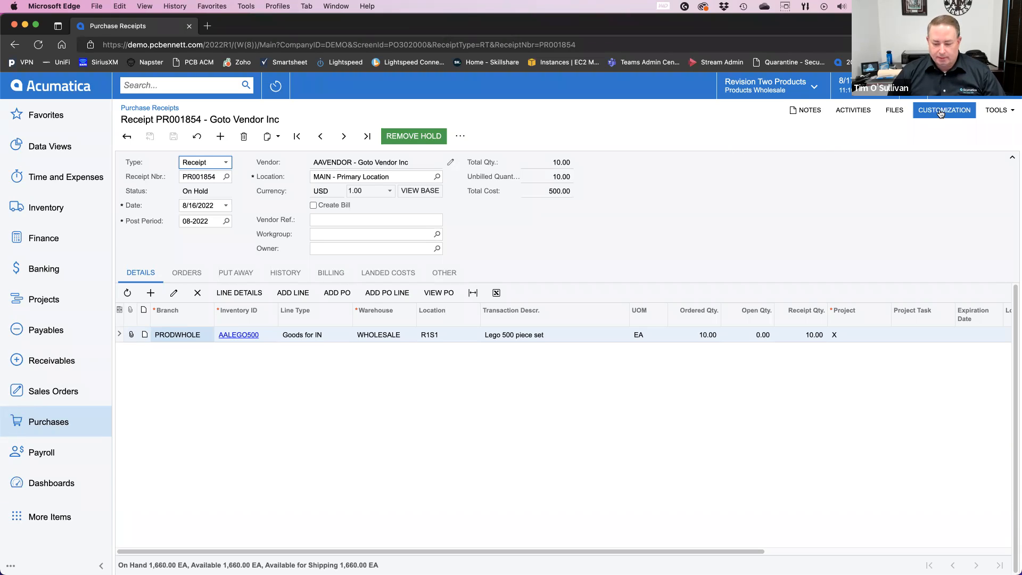
{"action": "left_click", "coordinate": [942, 111]}
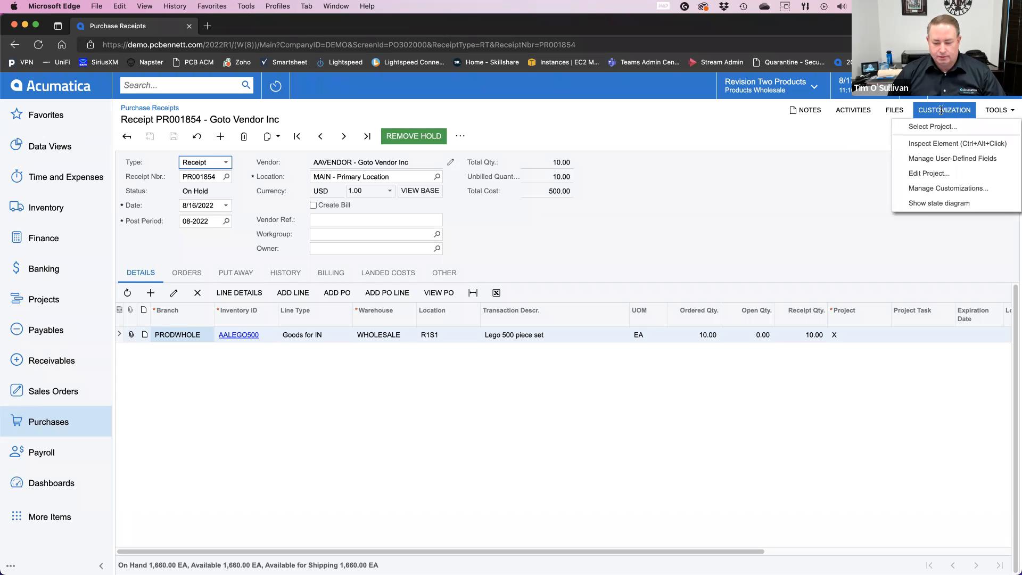
{"action": "left_click", "coordinate": [945, 159]}
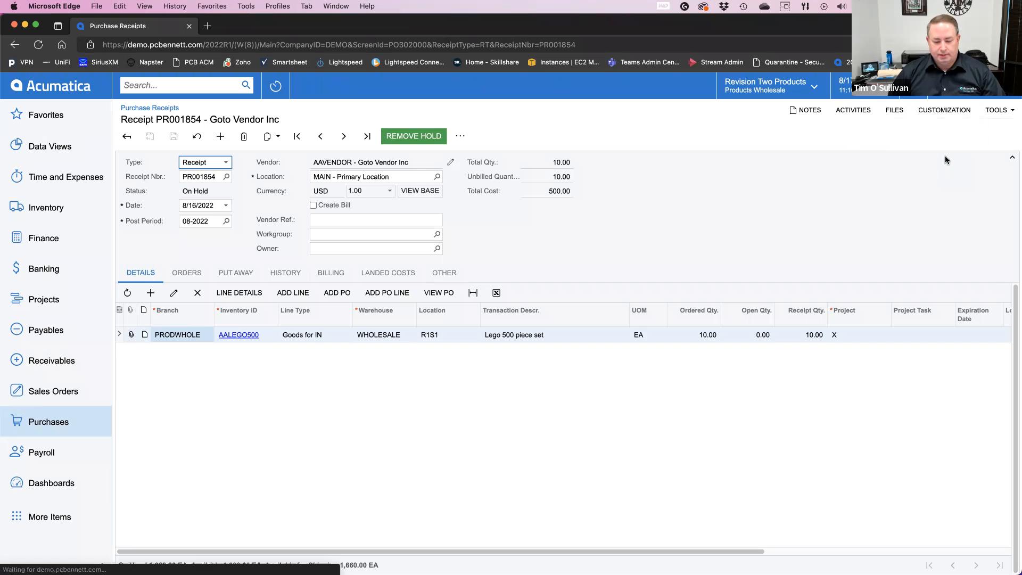
{"action": "left_click", "coordinate": [189, 137]}
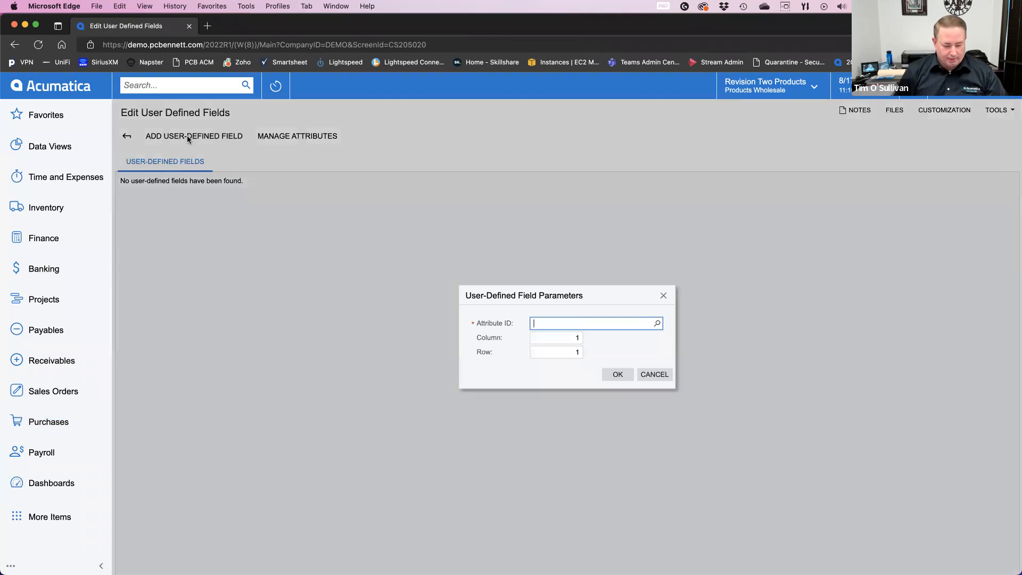
{"action": "type", "text": "inspe"}
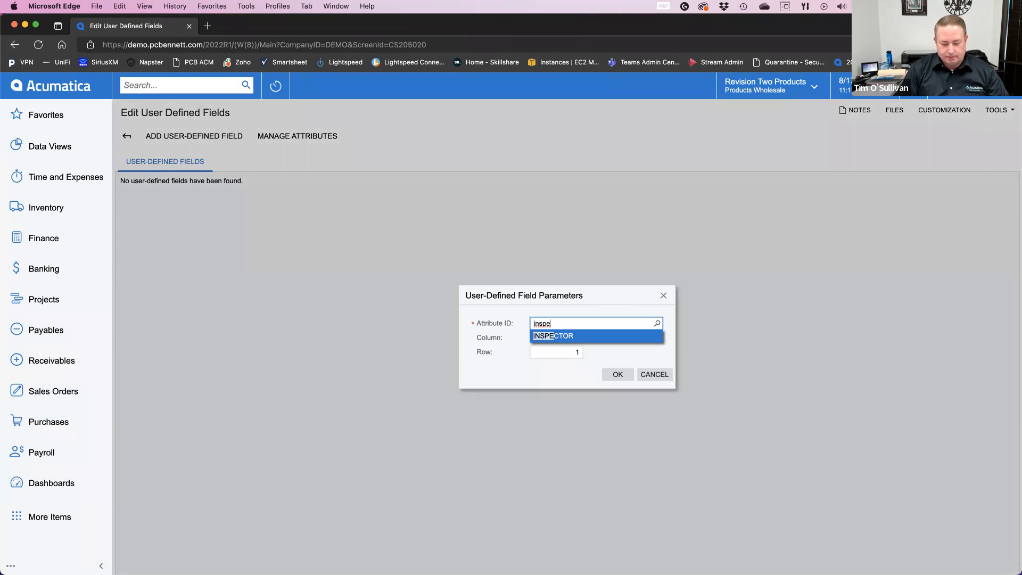
{"action": "key", "text": "Tab"}
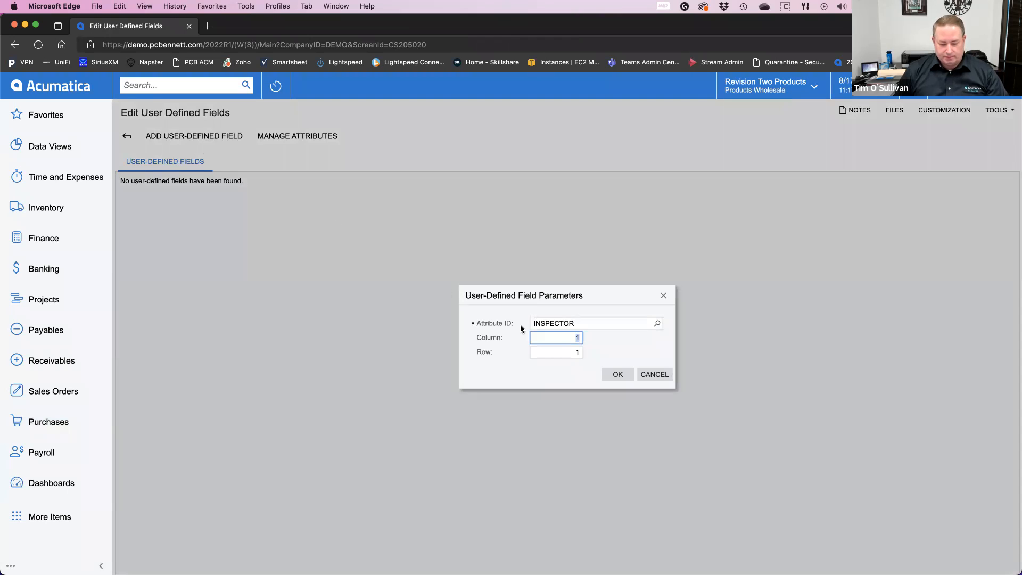
{"action": "left_click", "coordinate": [616, 376]}
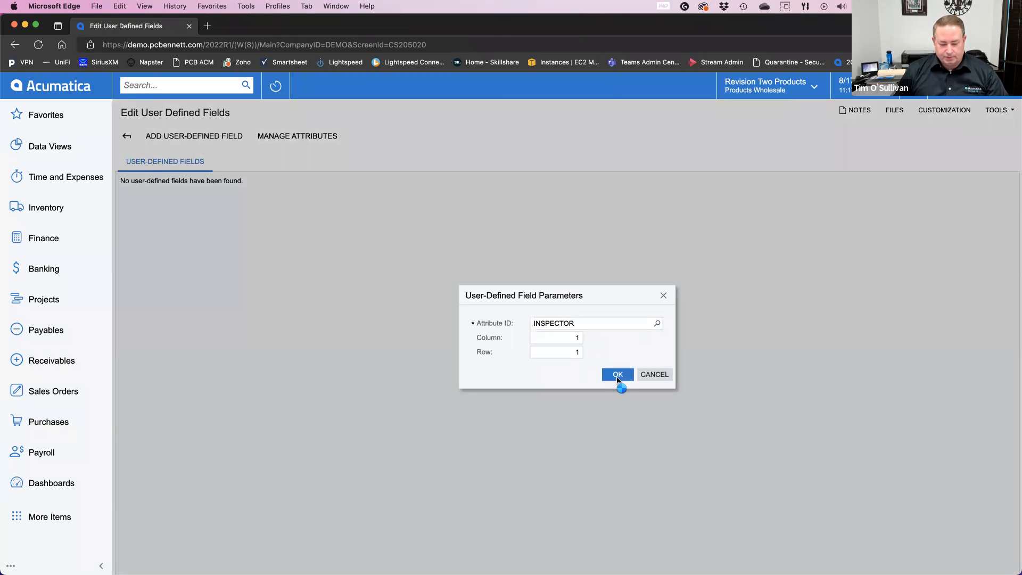
Step: Add the INSPCTSTAT attribute as a user-defined field in column 1, row 2, and return to the receipt
{"action": "left_click", "coordinate": [197, 137]}
{"action": "type", "text": "inspc"}
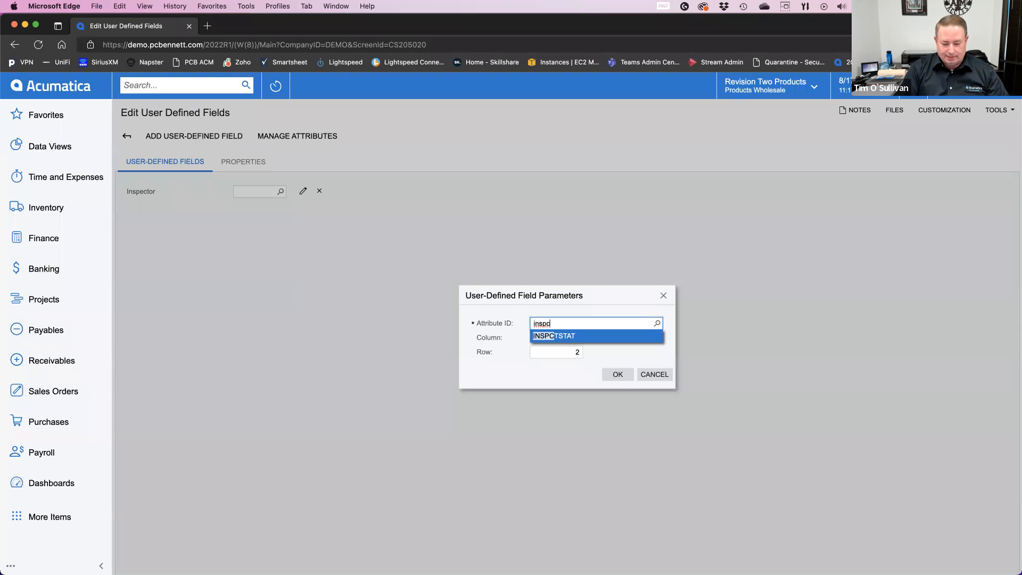
{"action": "key", "text": "Tab"}
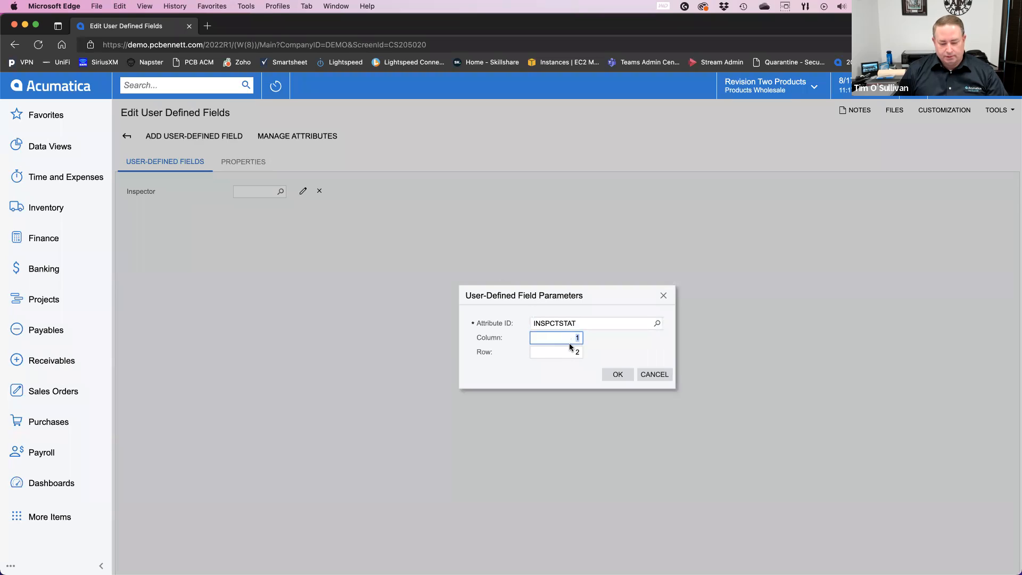
{"action": "left_click", "coordinate": [613, 376]}
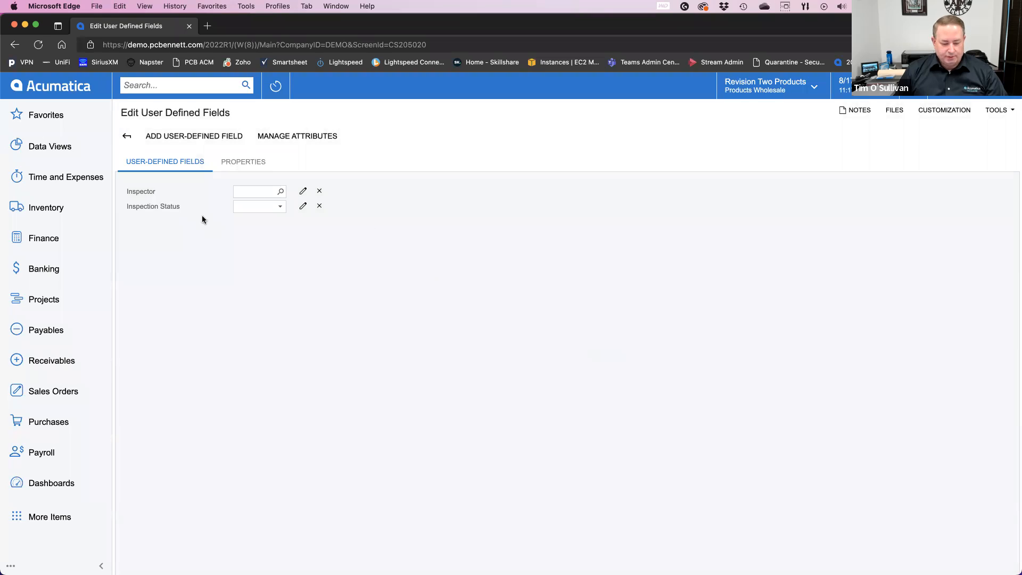
{"action": "left_click", "coordinate": [126, 138]}
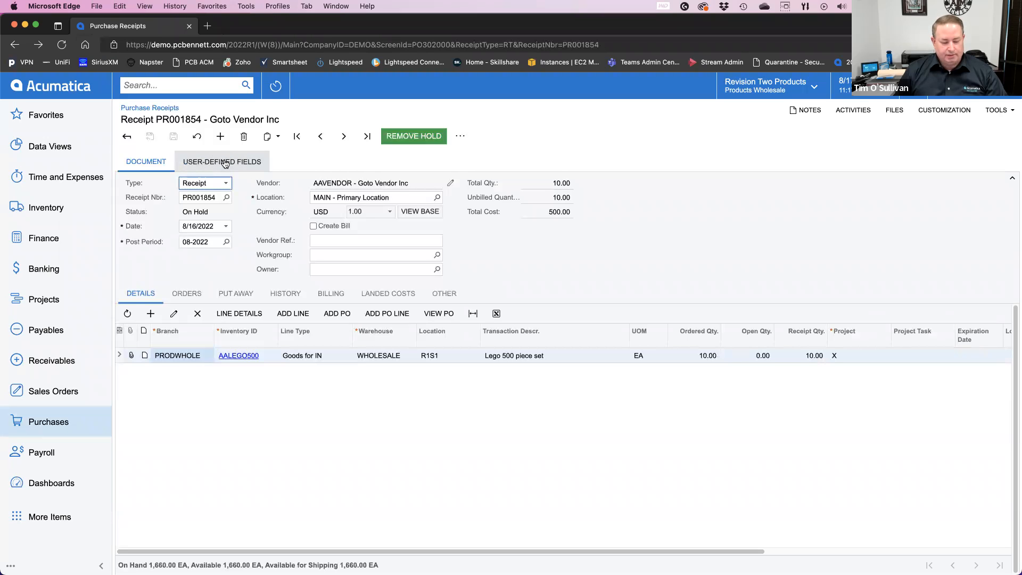
Step: Examine the receipt's user-defined fields and the list of actions available for it
{"action": "left_click", "coordinate": [224, 163]}
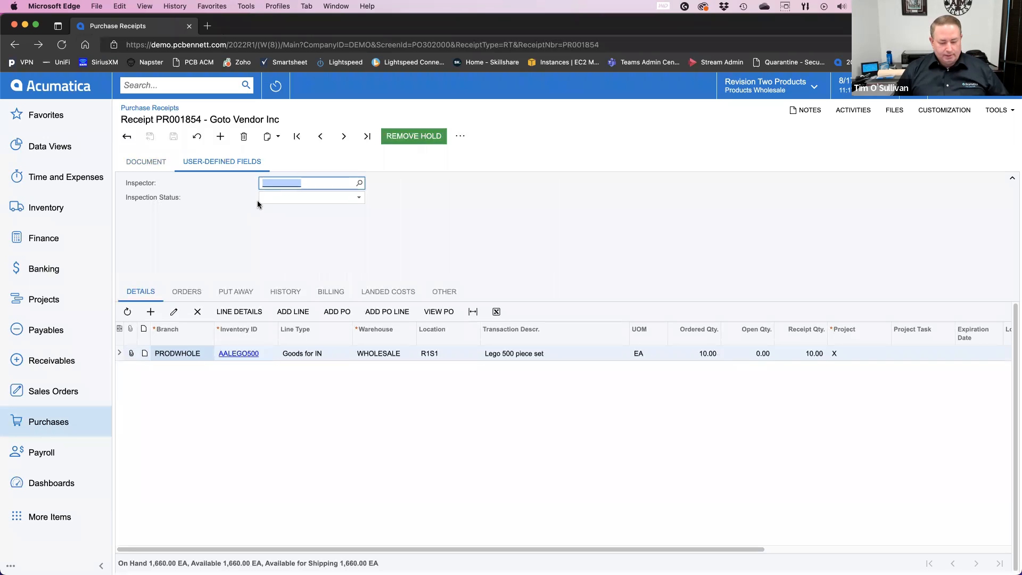
{"action": "left_click", "coordinate": [167, 169]}
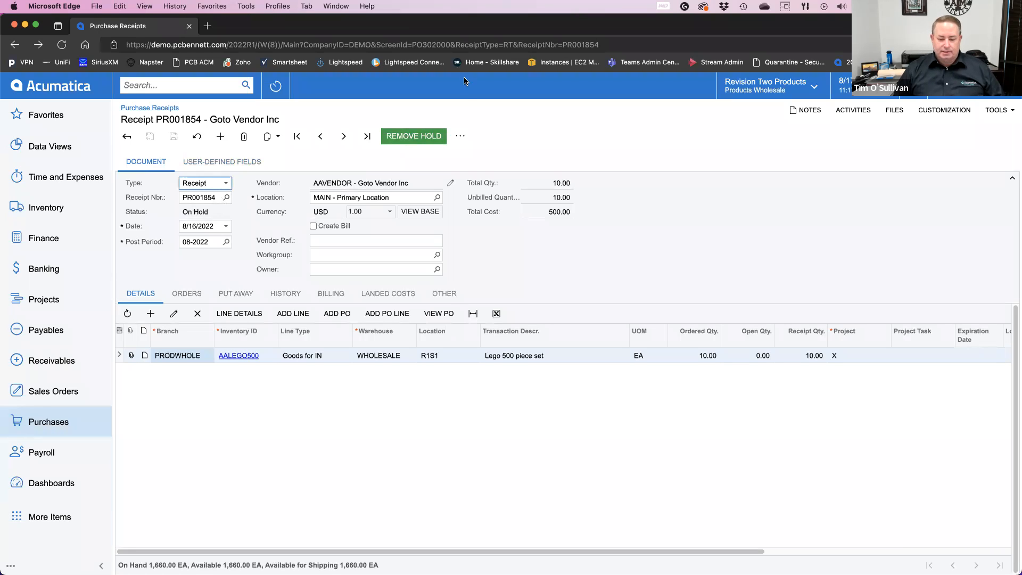
{"action": "left_click", "coordinate": [460, 137]}
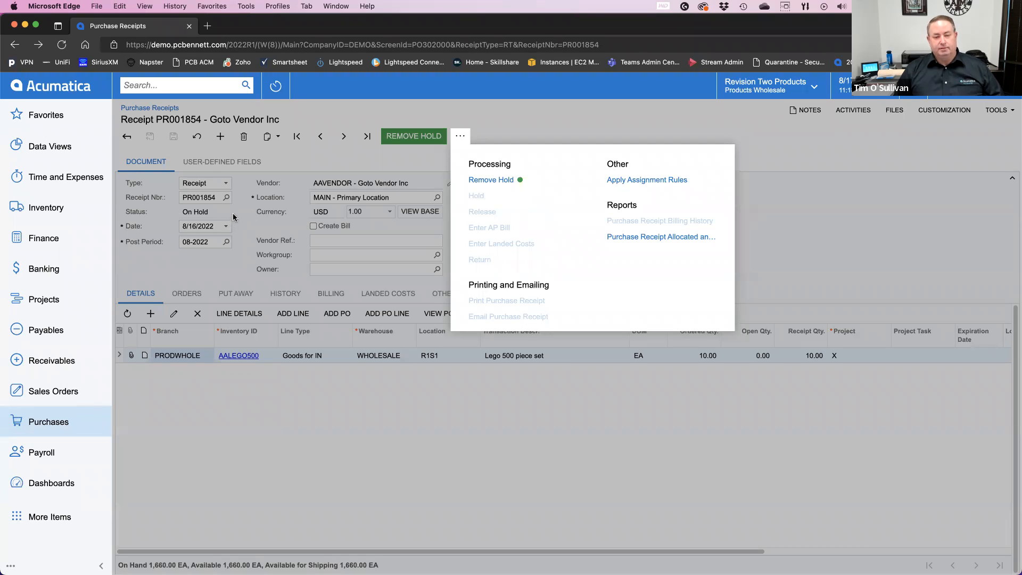
{"action": "left_click", "coordinate": [803, 220]}
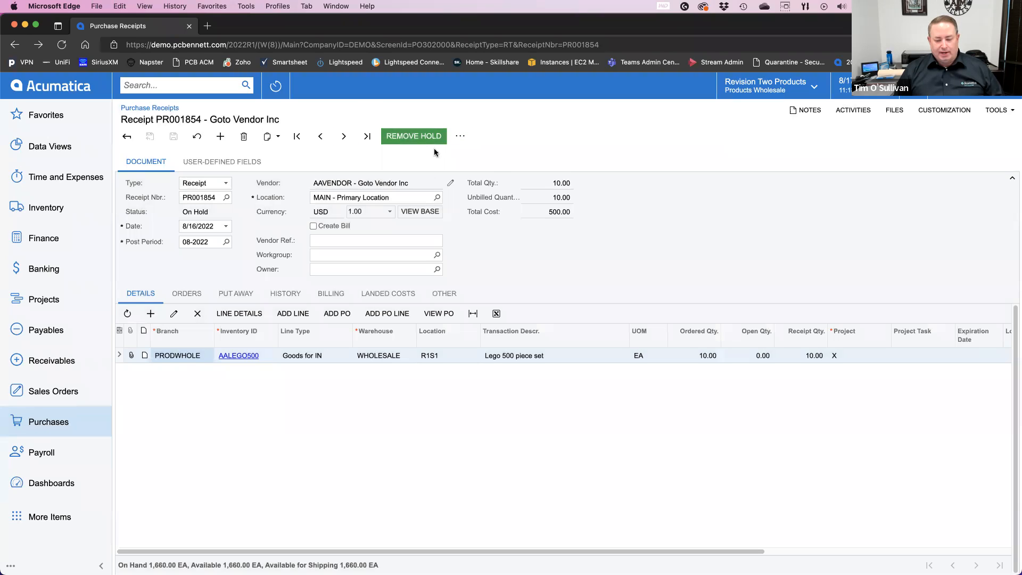
Step: Show the purchase receipt's state diagram, enlarge its dialog and fit the diagram to it
{"action": "left_click", "coordinate": [953, 109]}
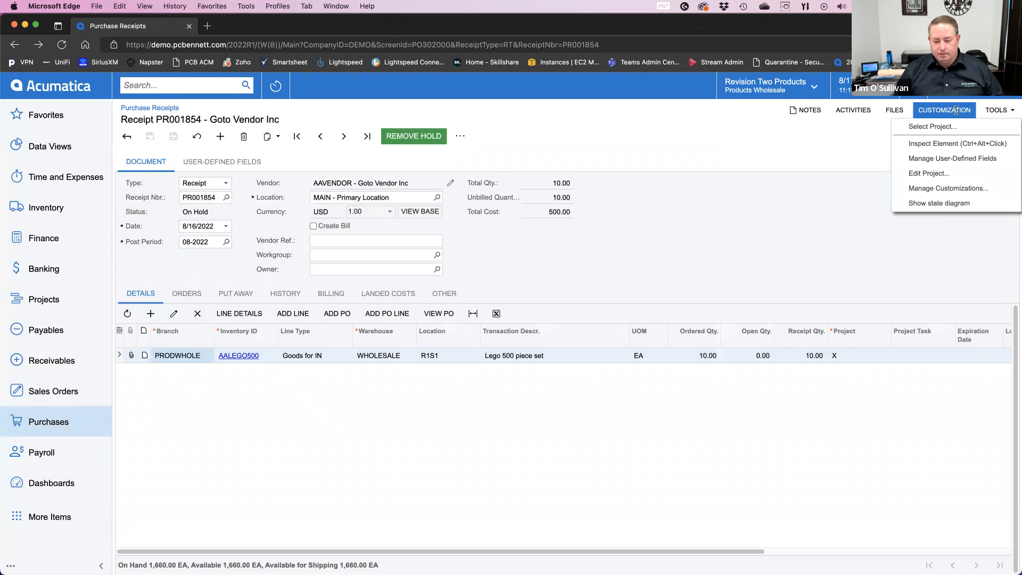
{"action": "left_click", "coordinate": [945, 204]}
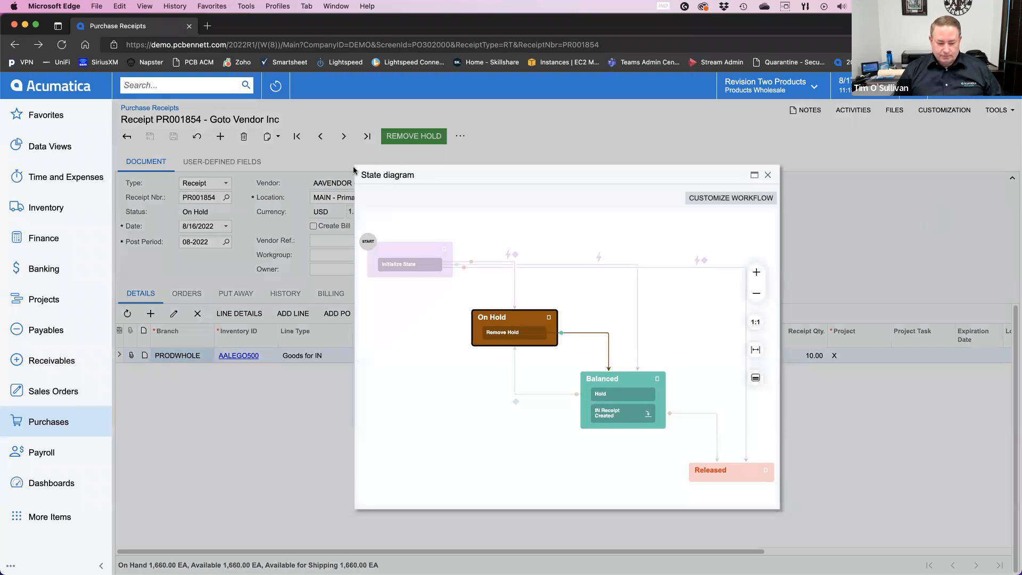
{"action": "left_click_drag", "start_coordinate": [355, 165], "coordinate": [164, 113]}
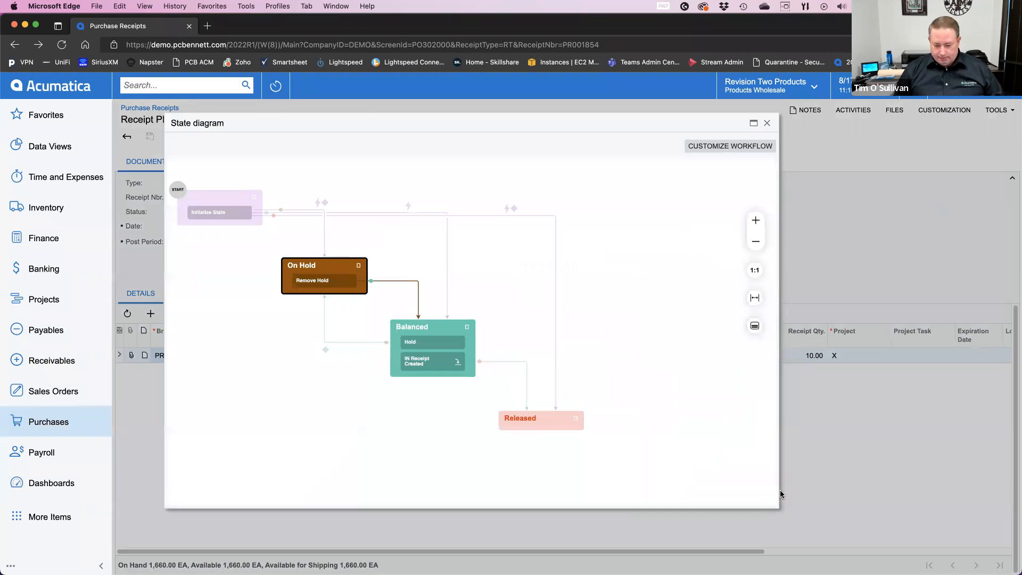
{"action": "left_click_drag", "start_coordinate": [776, 506], "coordinate": [915, 539]}
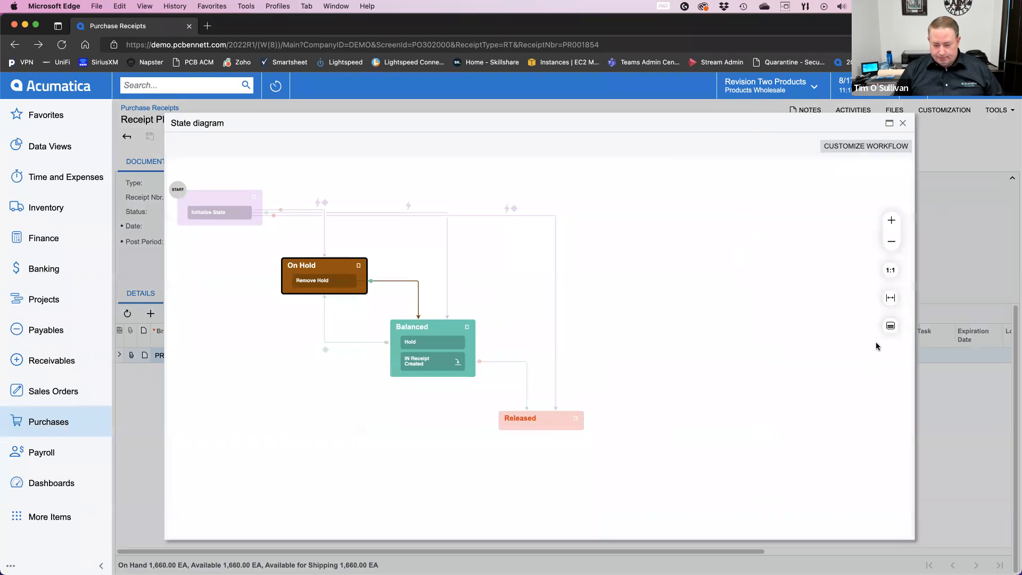
{"action": "left_click", "coordinate": [891, 299]}
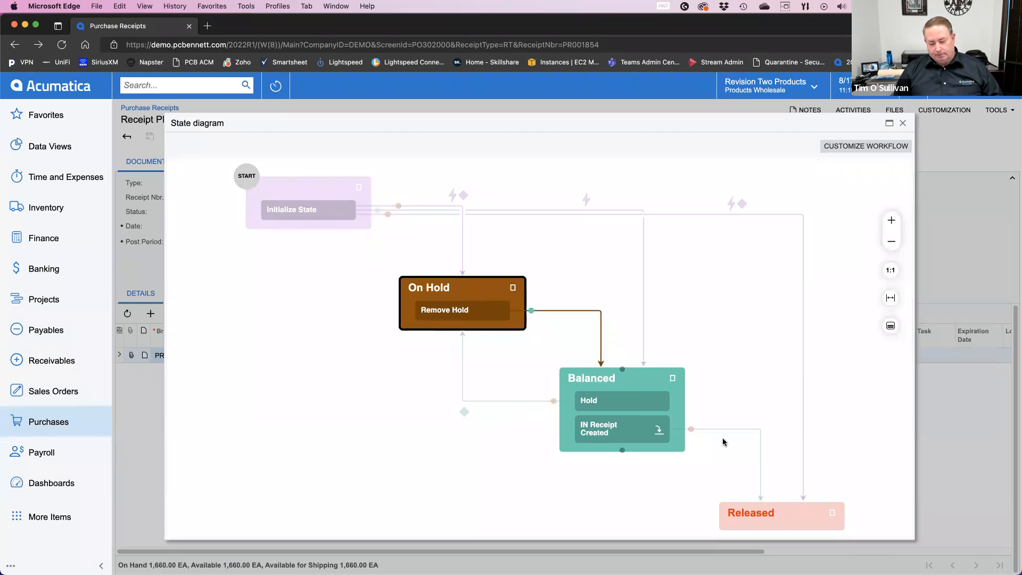
Step: Start customizing the purchase receipt workflow in a new customization project named PCBWorkflow
{"action": "left_click", "coordinate": [864, 150]}
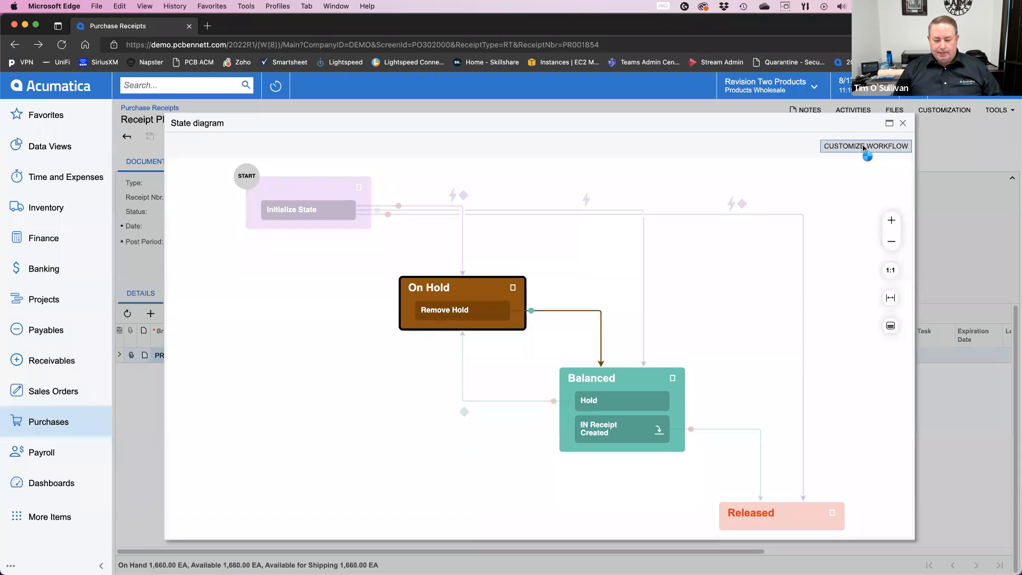
{"action": "left_click", "coordinate": [649, 333]}
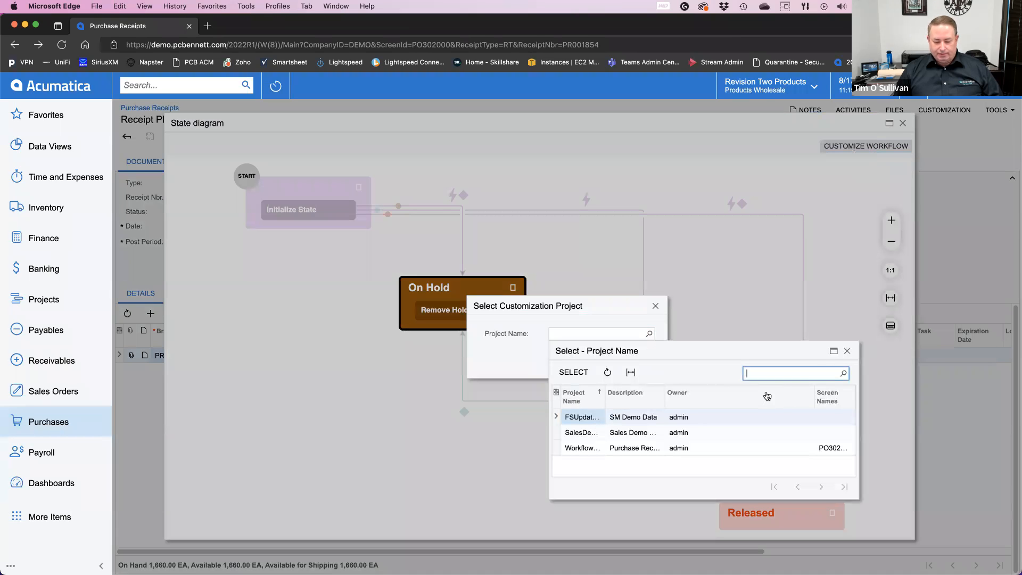
{"action": "left_click", "coordinate": [847, 350]}
{"action": "left_click", "coordinate": [644, 359]}
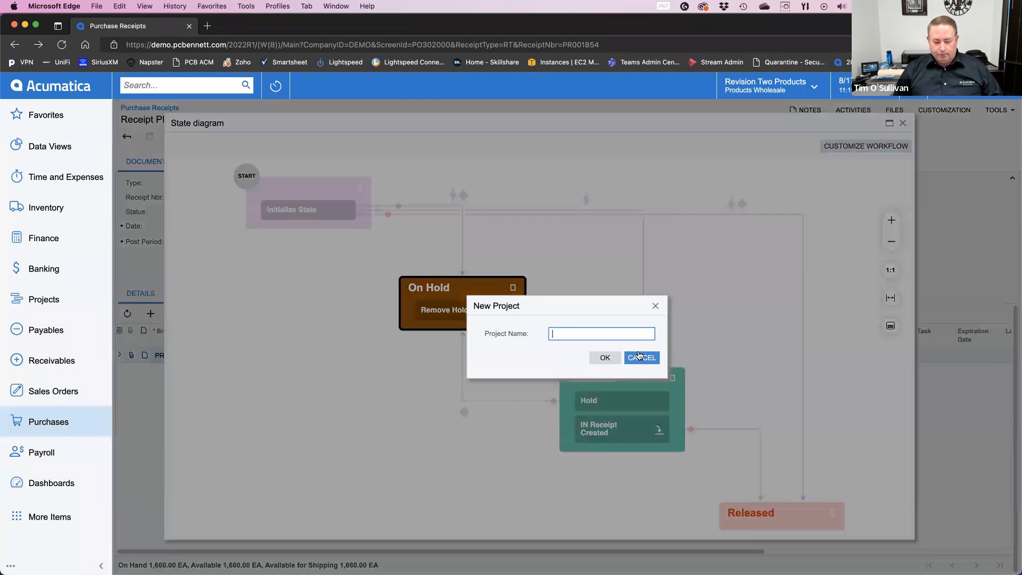
{"action": "type", "text": "PCBWorkflow"}
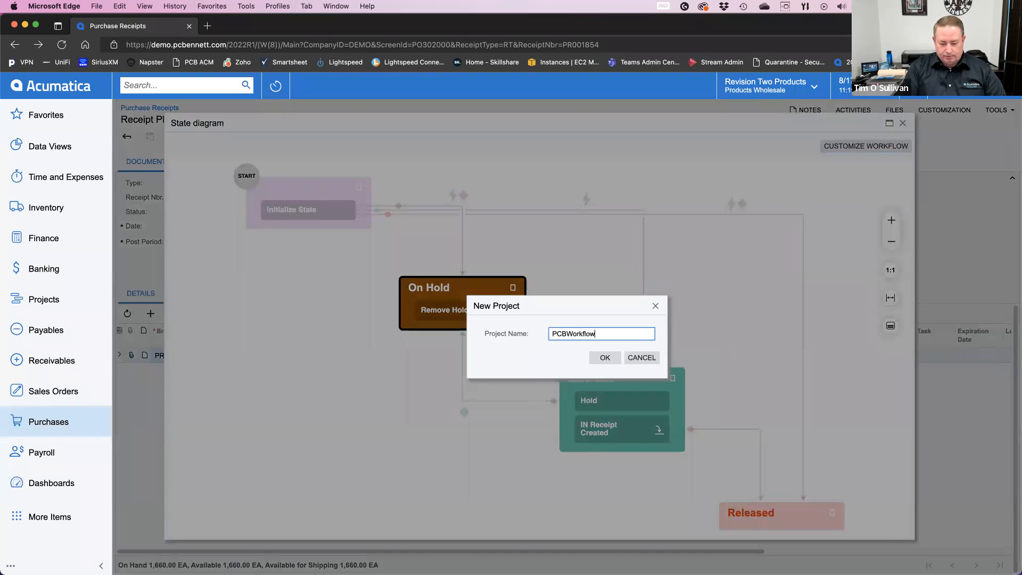
{"action": "key", "text": "Return"}
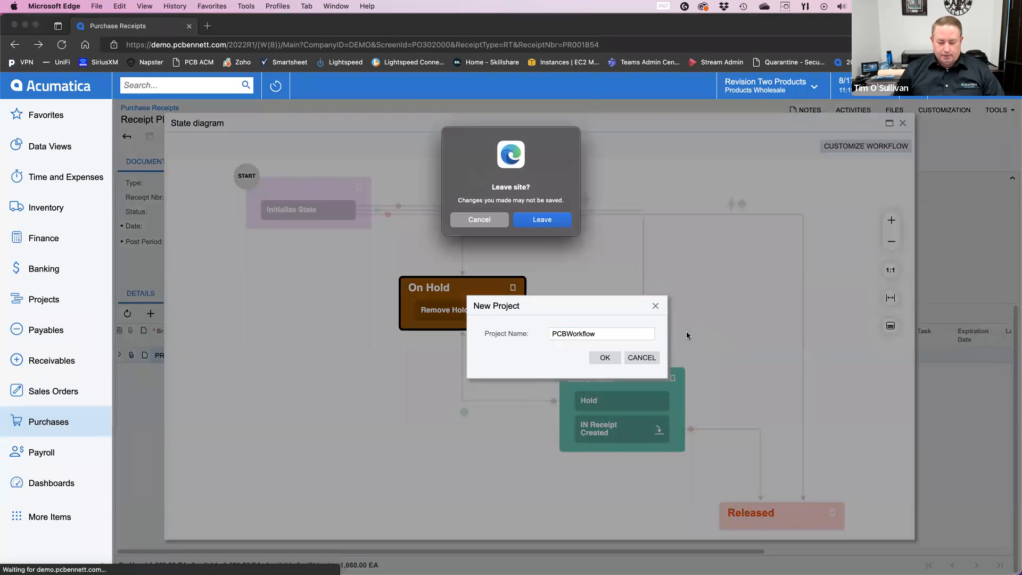
{"action": "left_click", "coordinate": [479, 219]}
{"action": "left_click", "coordinate": [606, 358]}
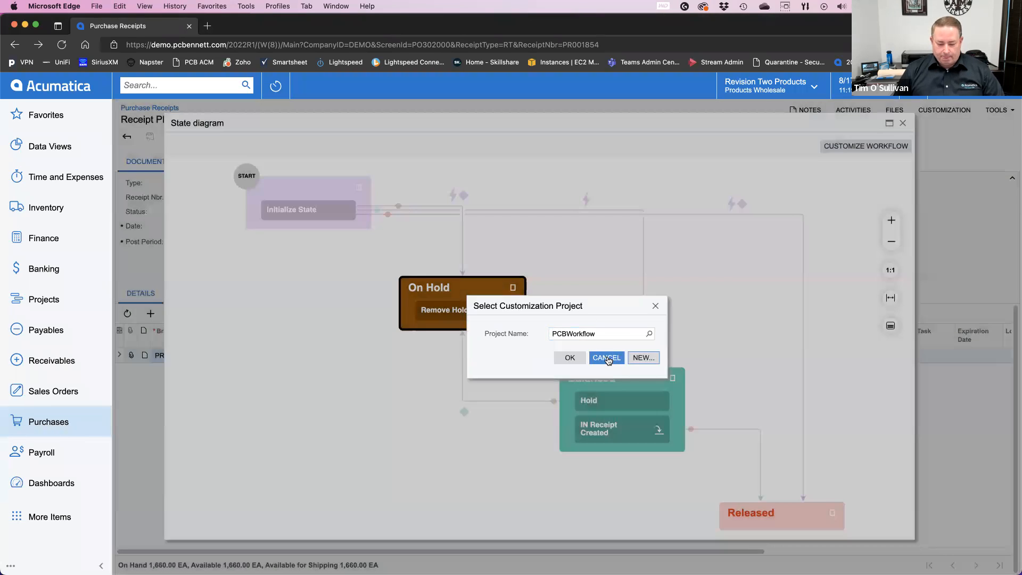
{"action": "left_click", "coordinate": [570, 359]}
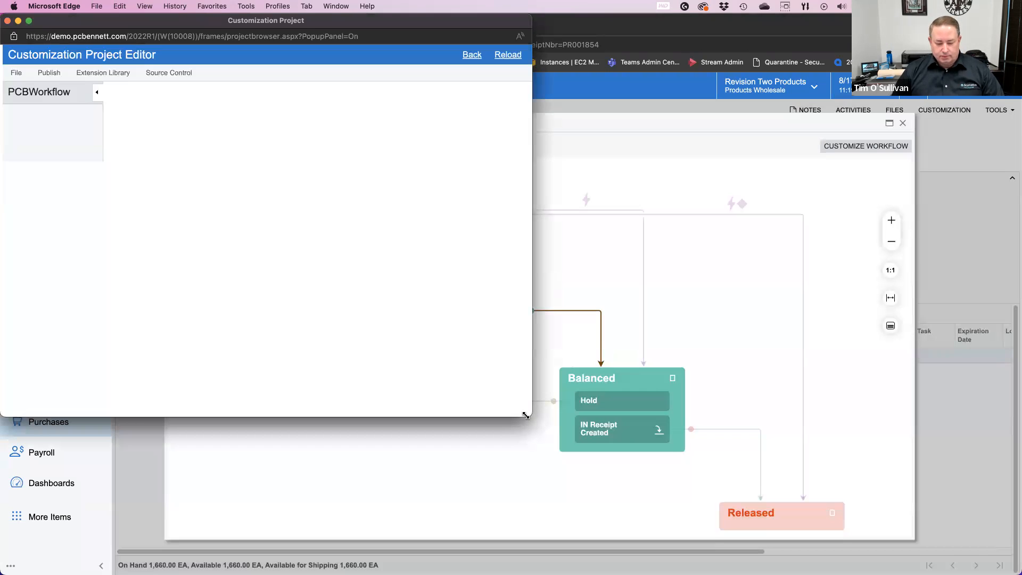
Step: Enlarge the Customization Project Editor window to fill the whole screen
{"action": "left_click_drag", "start_coordinate": [526, 415], "coordinate": [969, 546]}
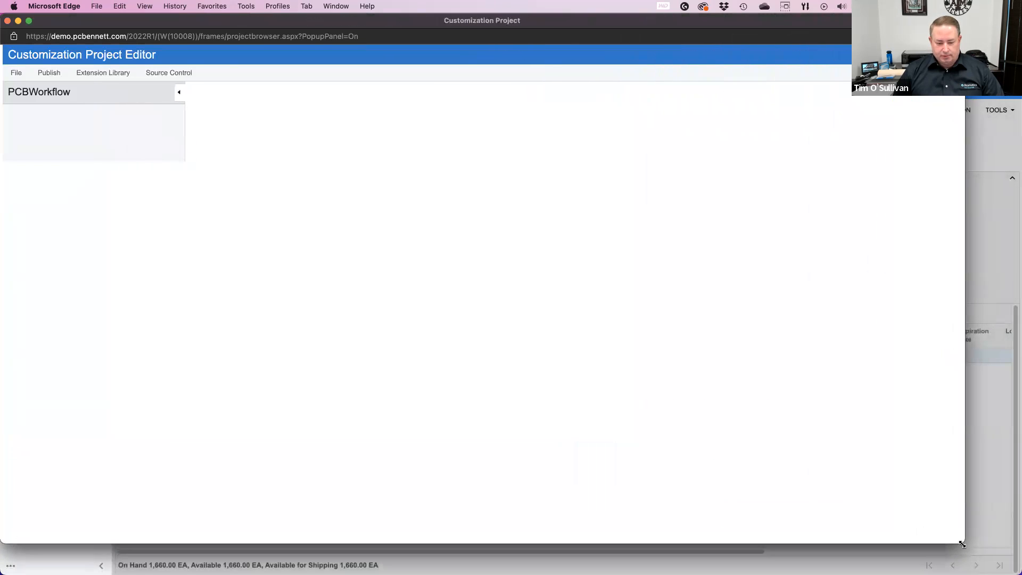
{"action": "left_click_drag", "start_coordinate": [227, 38], "coordinate": [265, 55]}
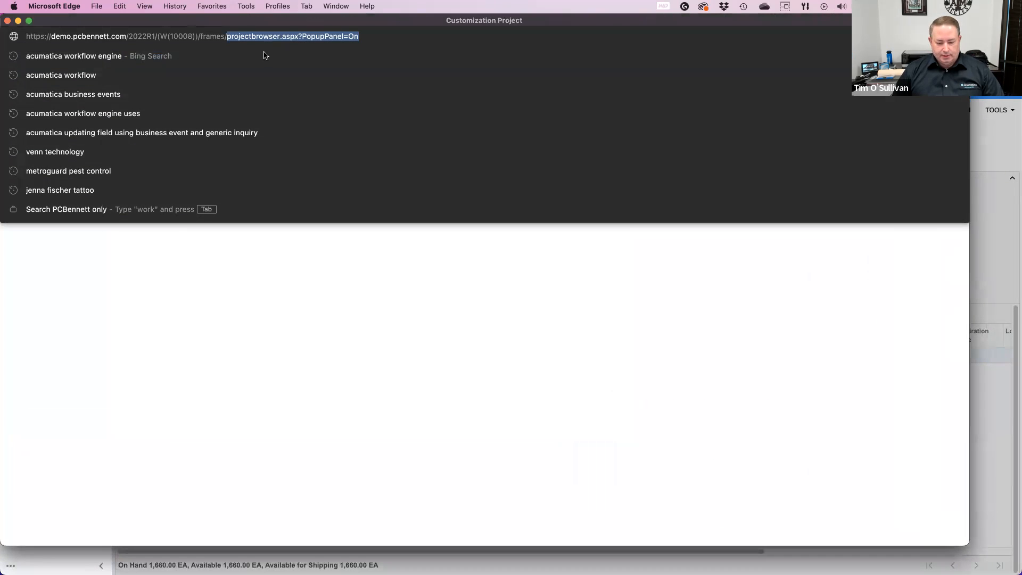
{"action": "left_click", "coordinate": [503, 329]}
{"action": "double_click", "coordinate": [282, 25]}
{"action": "mouse_move", "coordinate": [281, 25]}
{"action": "left_mouse_down"}
{"action": "mouse_move", "coordinate": [301, 38]}
{"action": "mouse_move", "coordinate": [276, 21]}
{"action": "mouse_move", "coordinate": [287, 22]}
{"action": "left_mouse_up"}
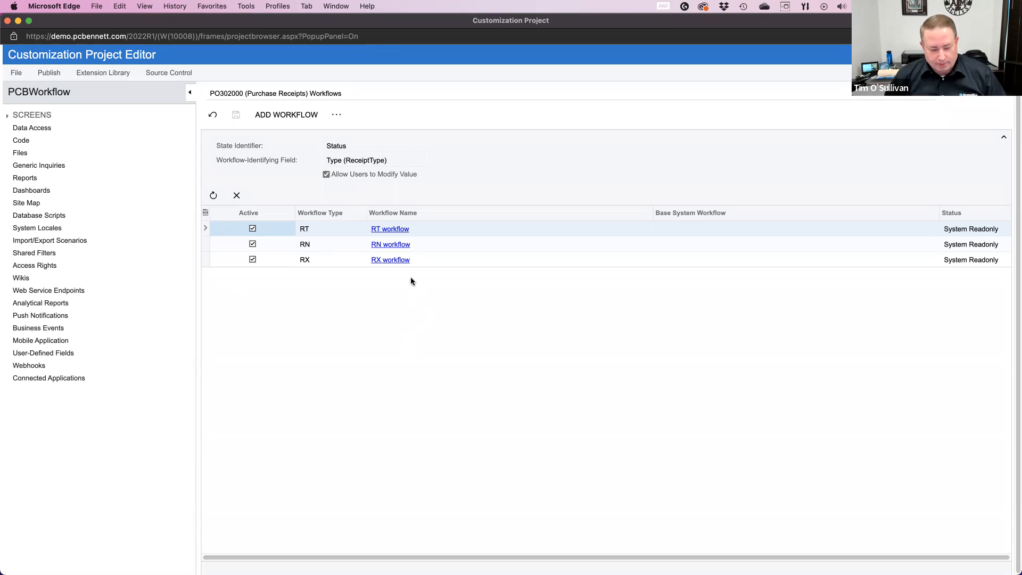
Step: Add a workflow named Inspection that extends the system RT workflow, with the workflow type DEFAULT
{"action": "left_click", "coordinate": [281, 117]}
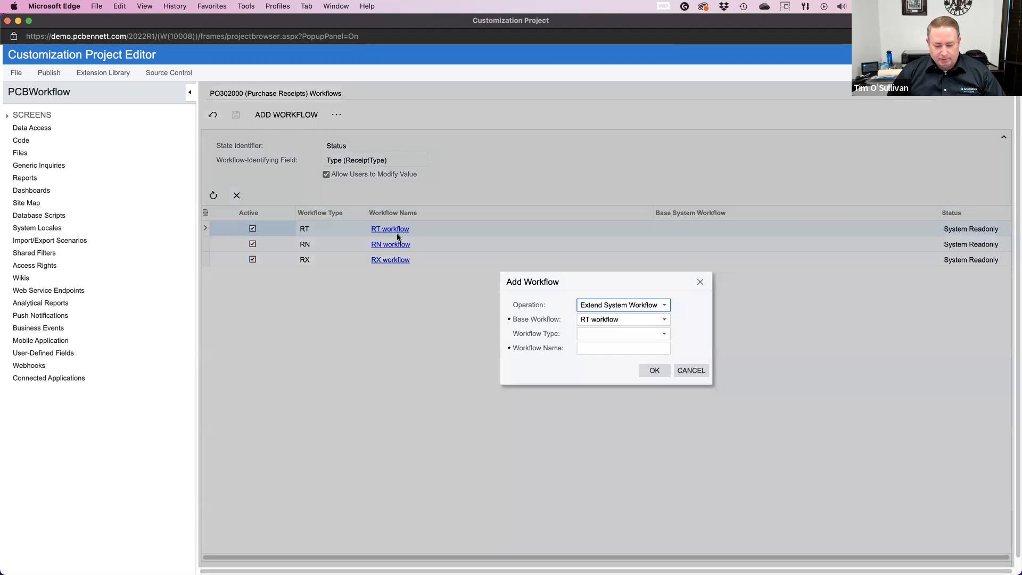
{"action": "left_click", "coordinate": [613, 320]}
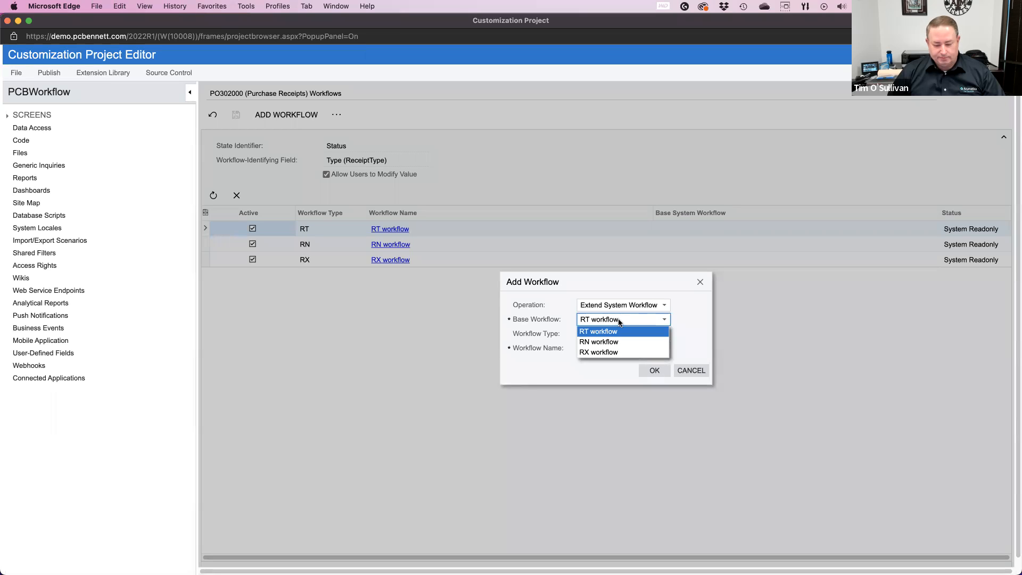
{"action": "left_click", "coordinate": [612, 332]}
{"action": "left_click", "coordinate": [612, 333]}
{"action": "left_click", "coordinate": [605, 347]}
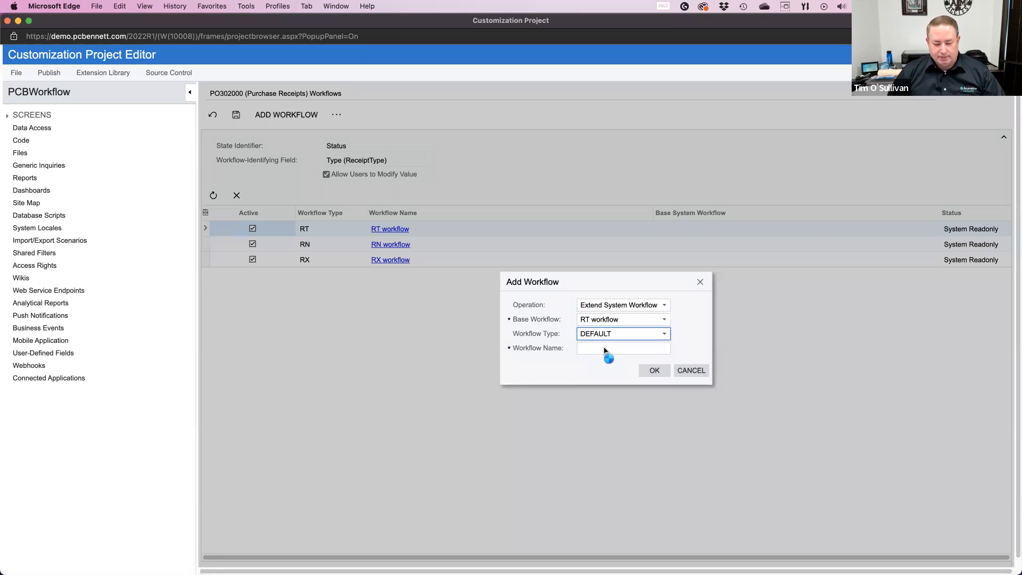
{"action": "left_click", "coordinate": [627, 348]}
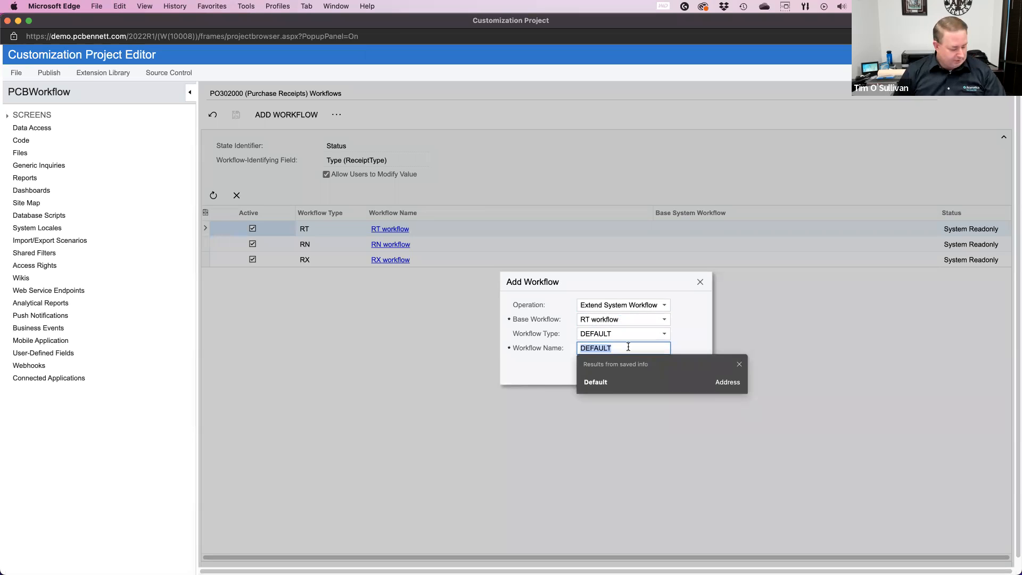
{"action": "type", "text": "Inspection"}
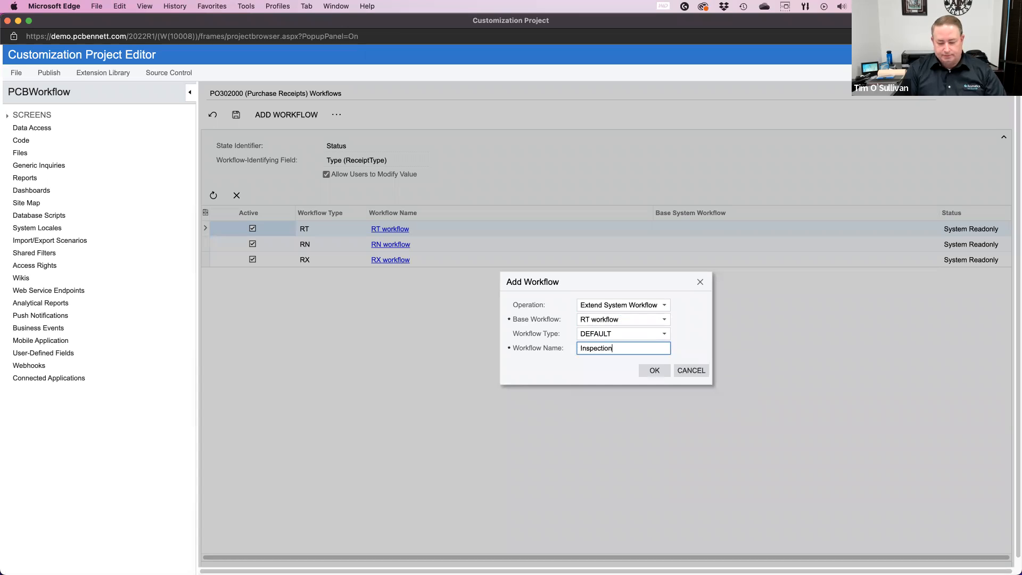
{"action": "left_click", "coordinate": [654, 370]}
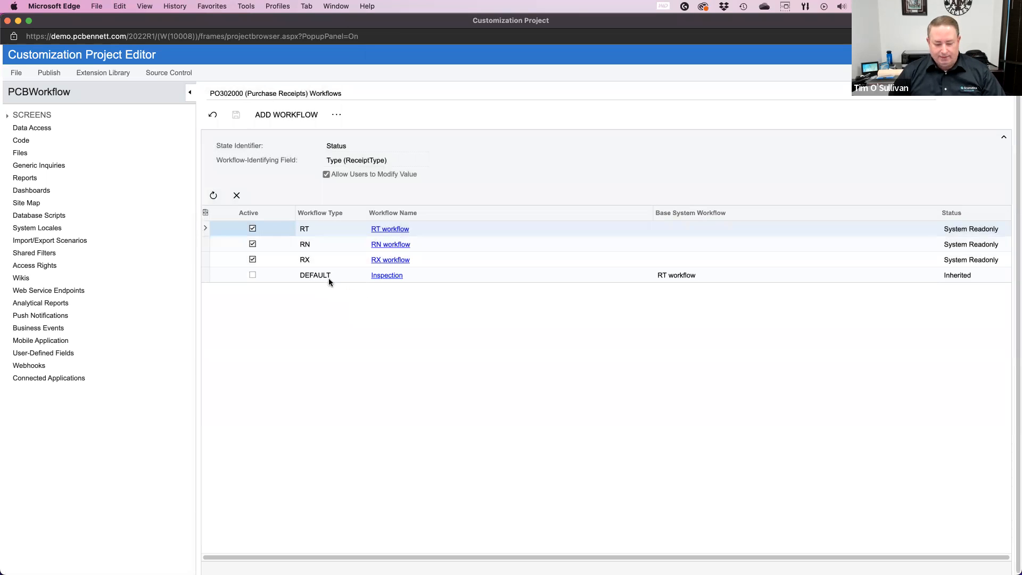
Step: Activate the Inspection workflow, deactivate the RT workflow and save the workflow list
{"action": "left_click", "coordinate": [252, 275]}
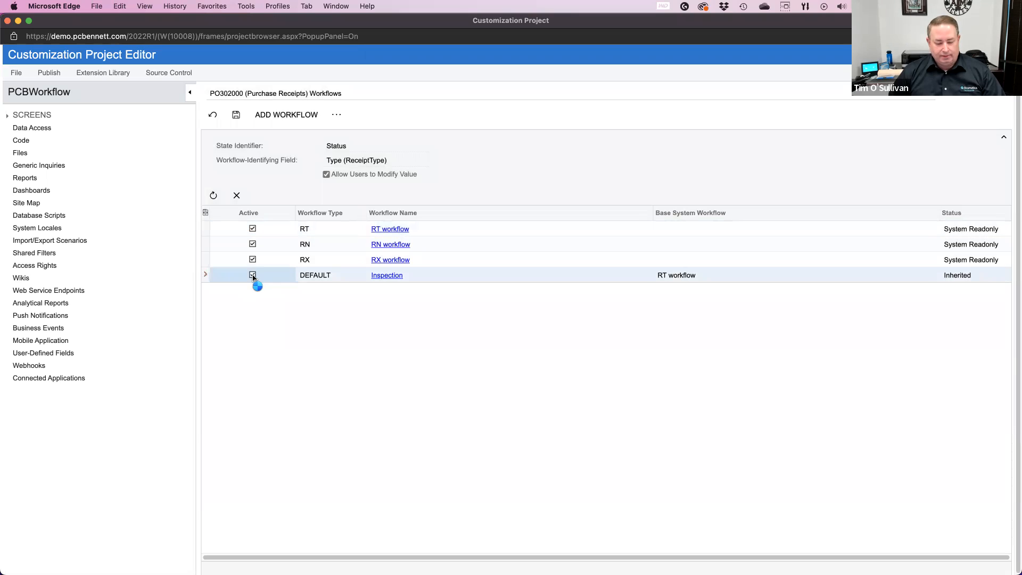
{"action": "left_click", "coordinate": [252, 229]}
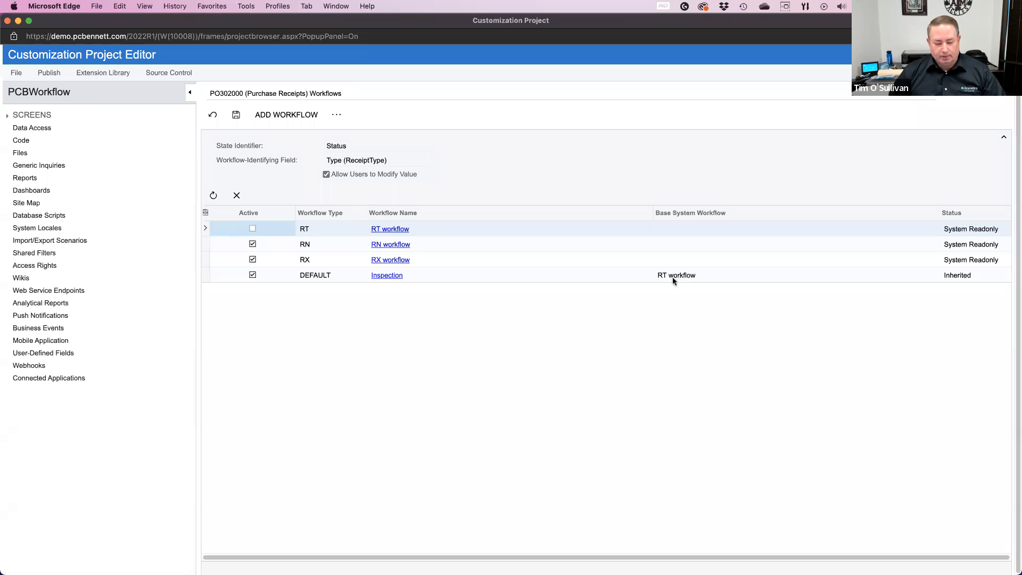
{"action": "left_click", "coordinate": [235, 116]}
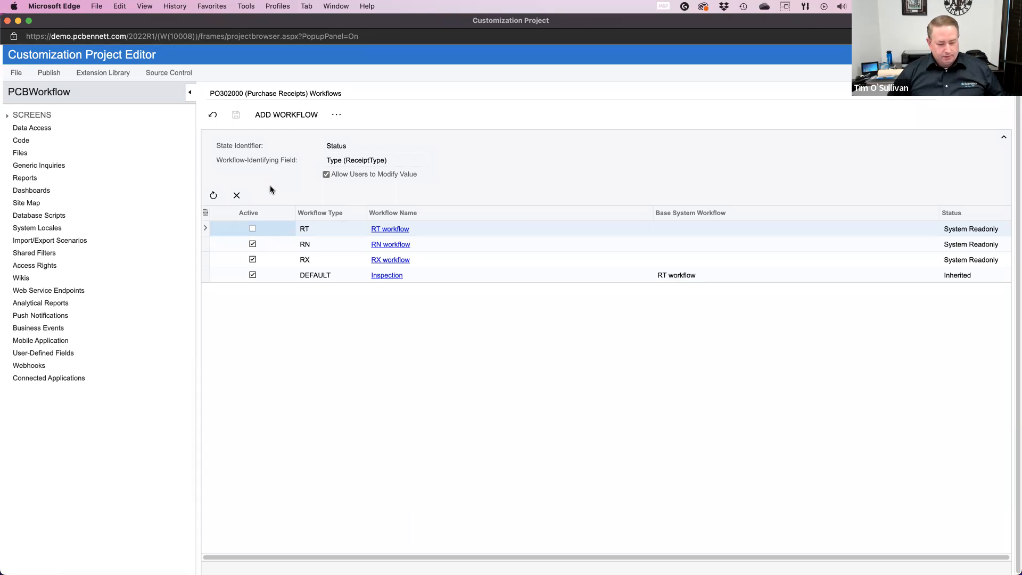
Step: Expand the customized PO302000 screen in the project and open its list of actions
{"action": "left_click", "coordinate": [7, 116]}
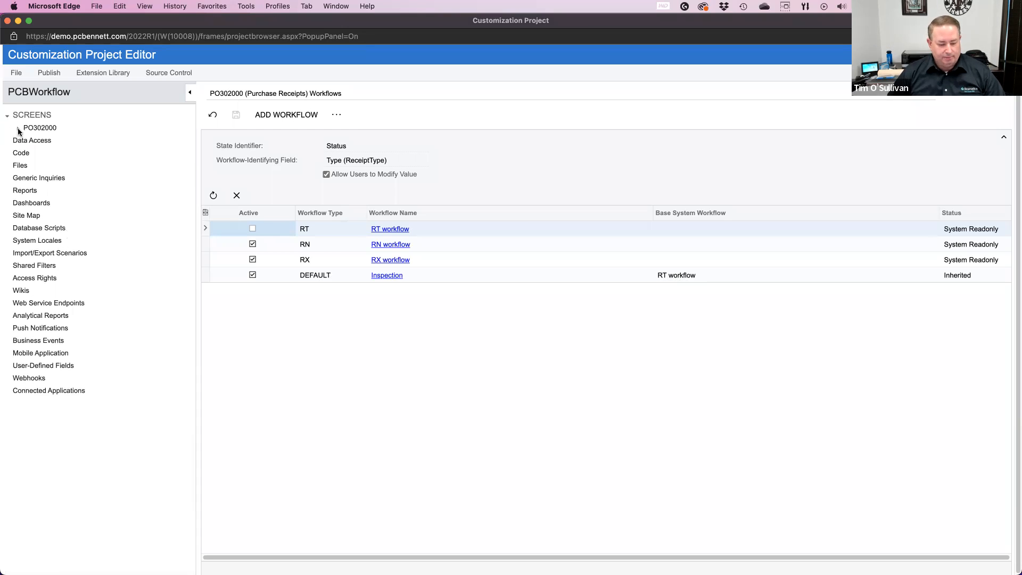
{"action": "left_click", "coordinate": [18, 129]}
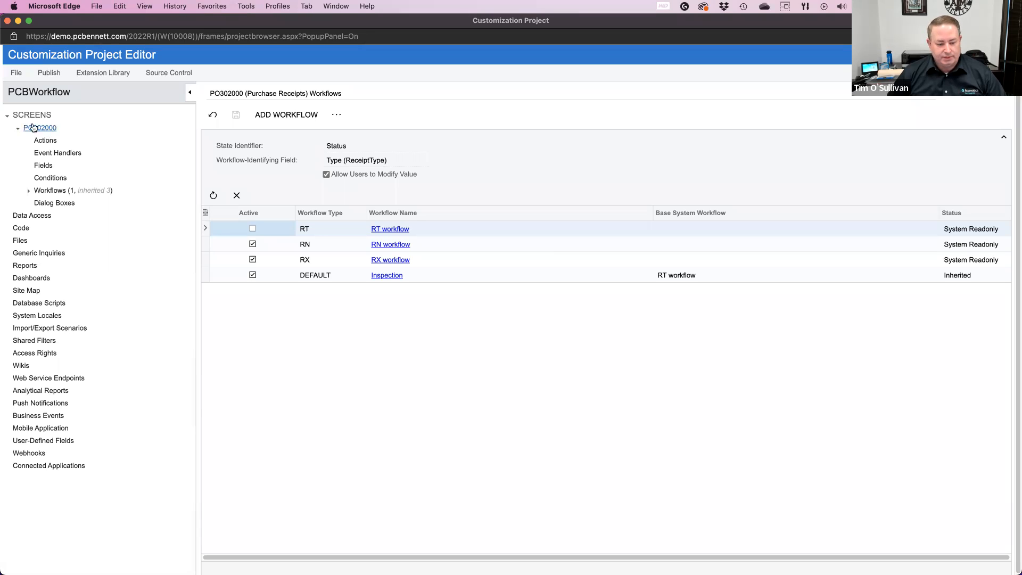
{"action": "left_click", "coordinate": [32, 116]}
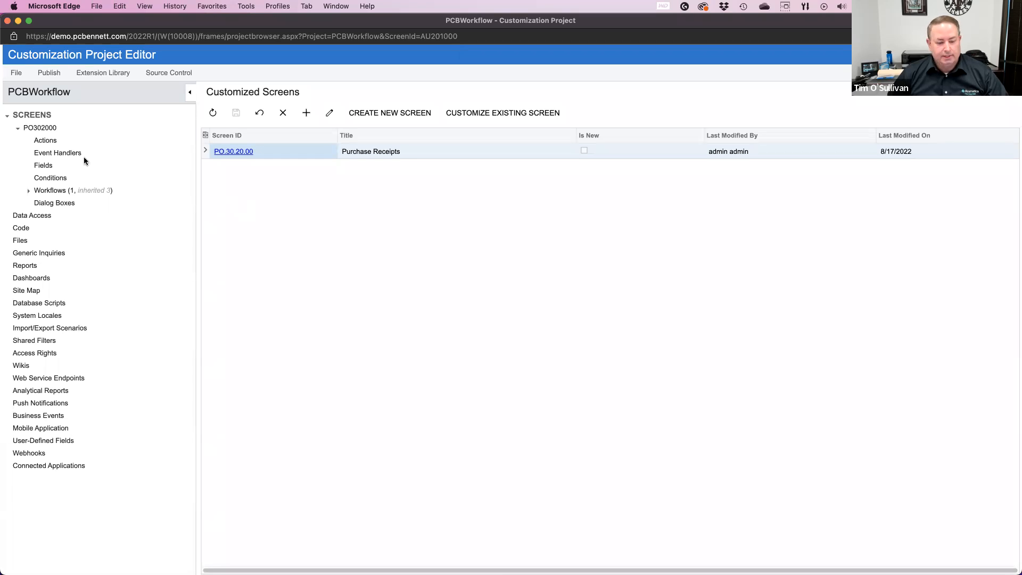
{"action": "left_click", "coordinate": [45, 142]}
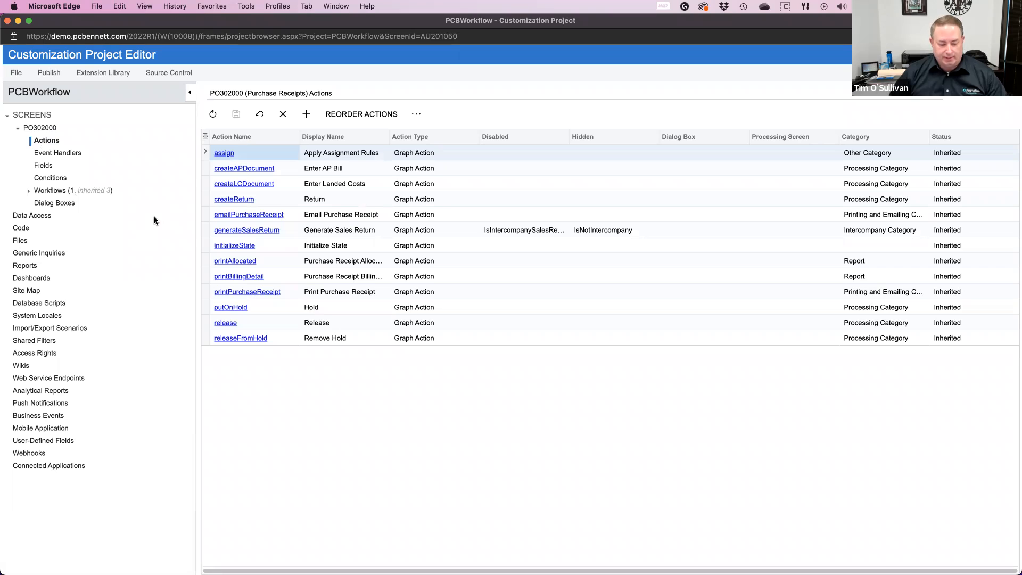
Step: Create an action with the name and display name Inspection Request, action type Workflow and category Actions
{"action": "left_click", "coordinate": [308, 113]}
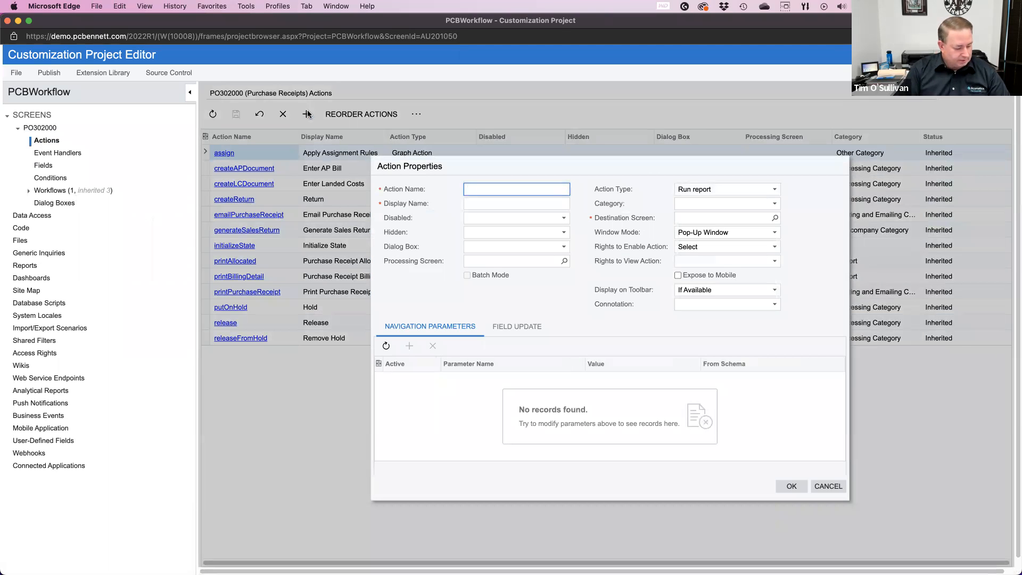
{"action": "type", "text": "Inspection Requi"}
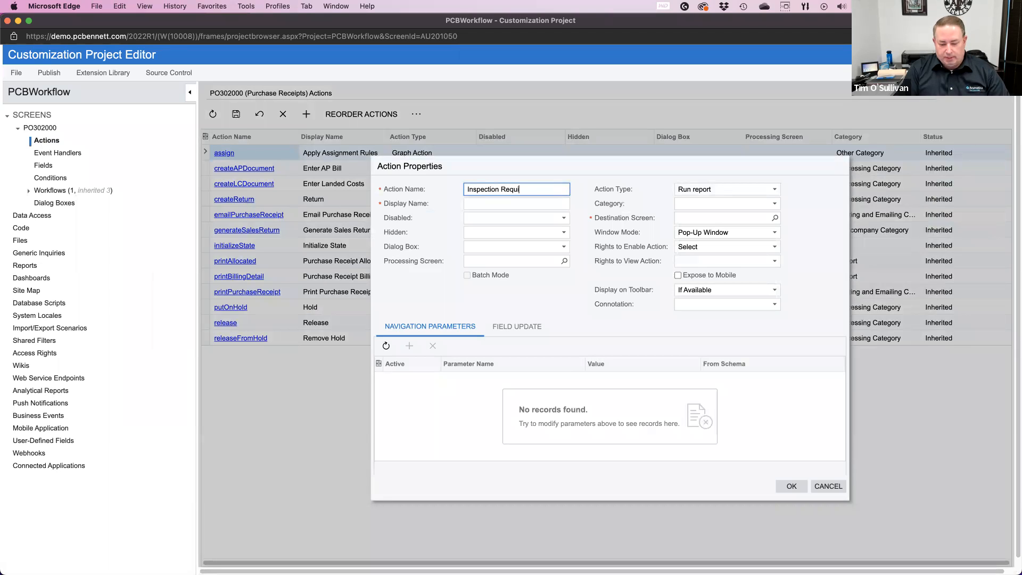
{"action": "key", "text": "BackSpace"}
{"action": "type", "text": "est"}
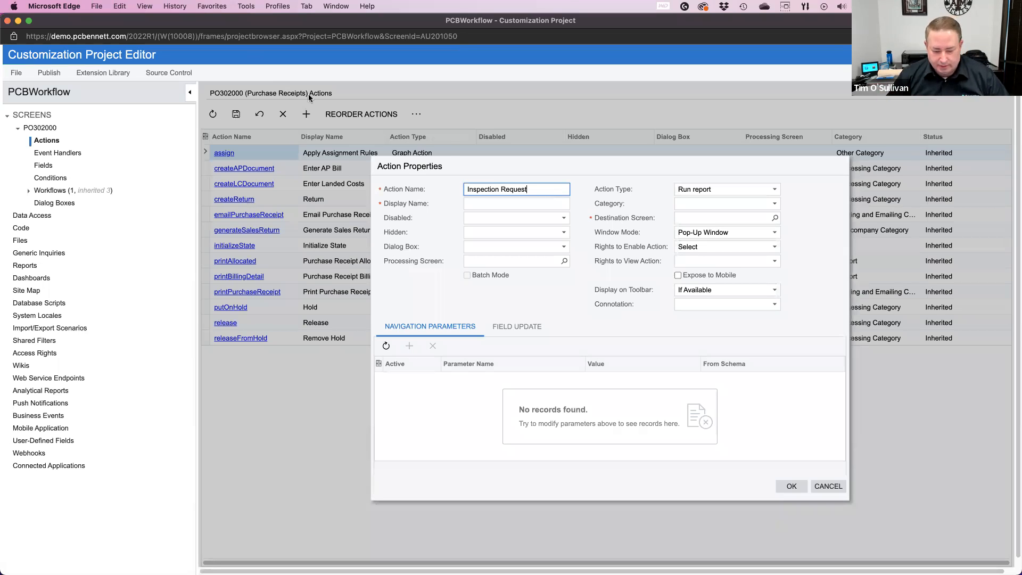
{"action": "left_click", "coordinate": [484, 204]}
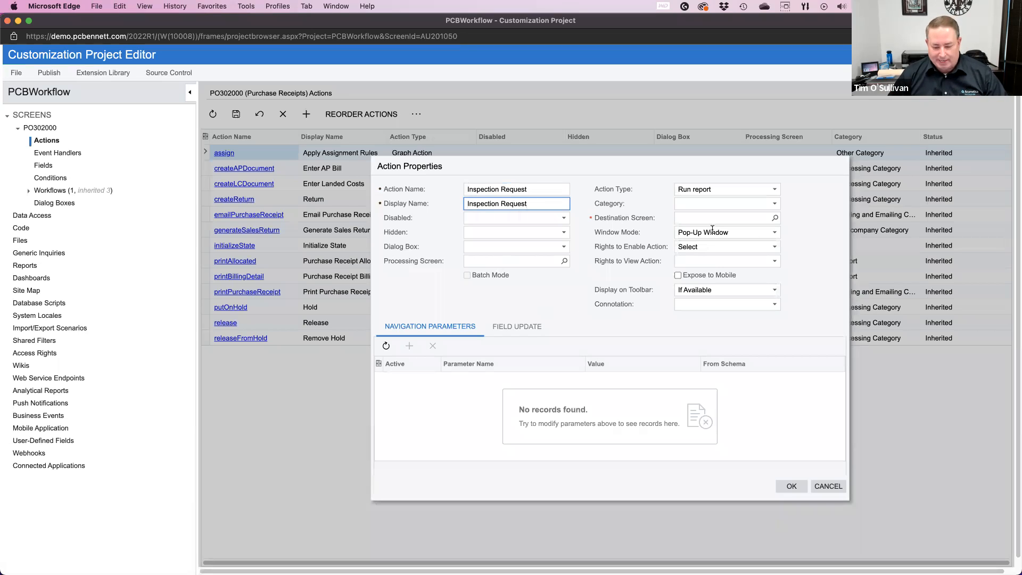
{"action": "left_click", "coordinate": [772, 190]}
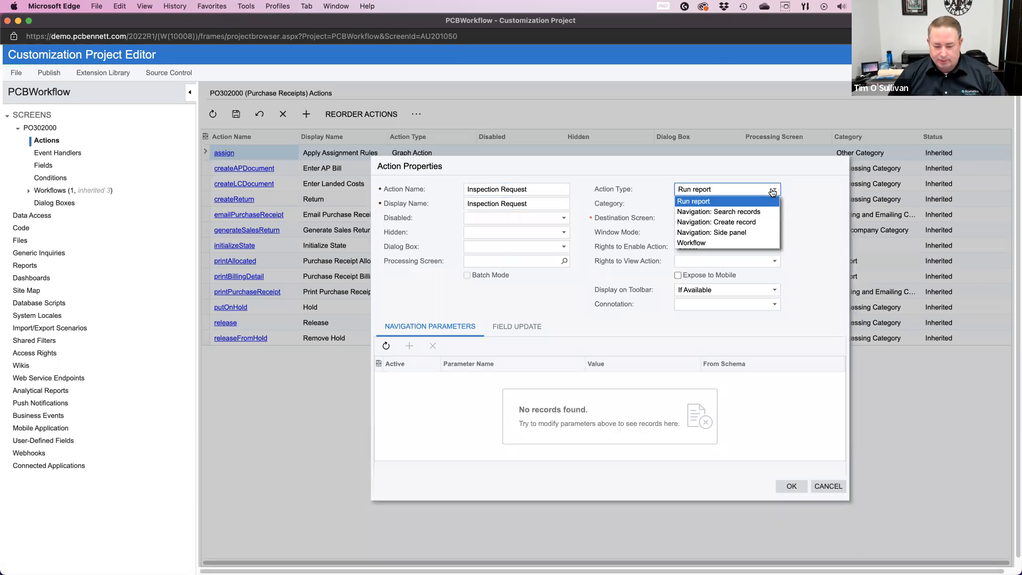
{"action": "left_click", "coordinate": [704, 244]}
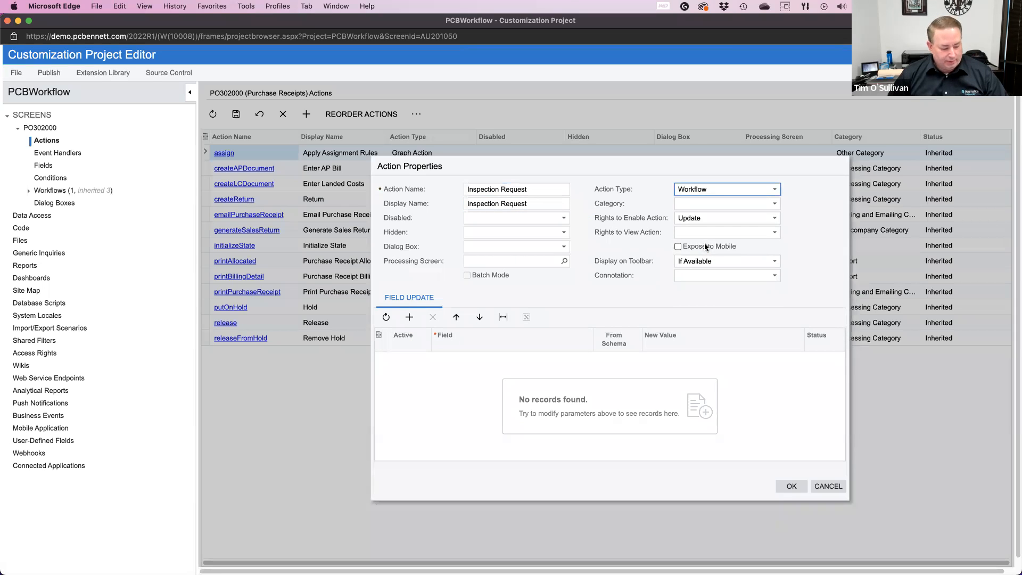
{"action": "left_click", "coordinate": [775, 205]}
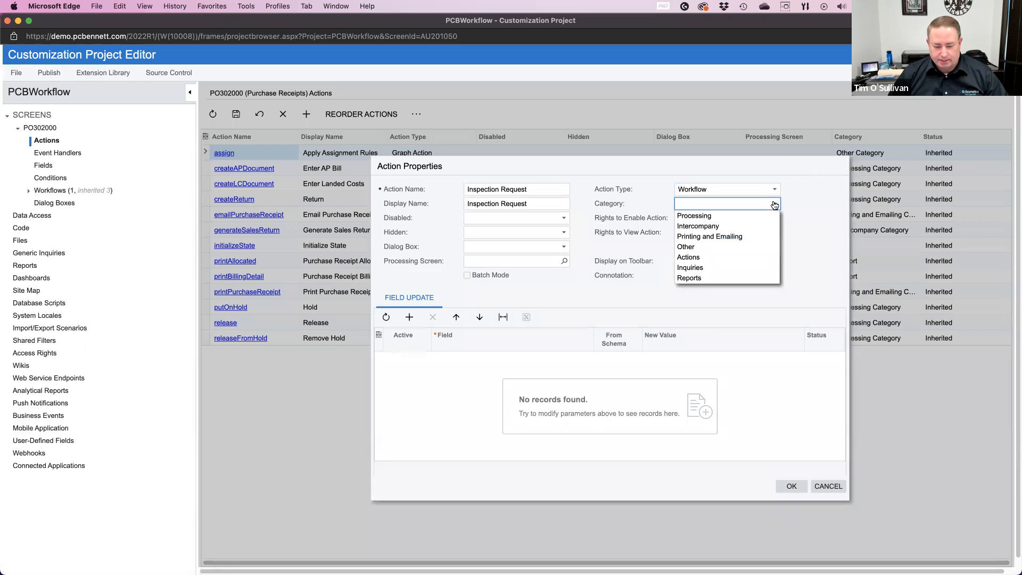
{"action": "left_click", "coordinate": [711, 256]}
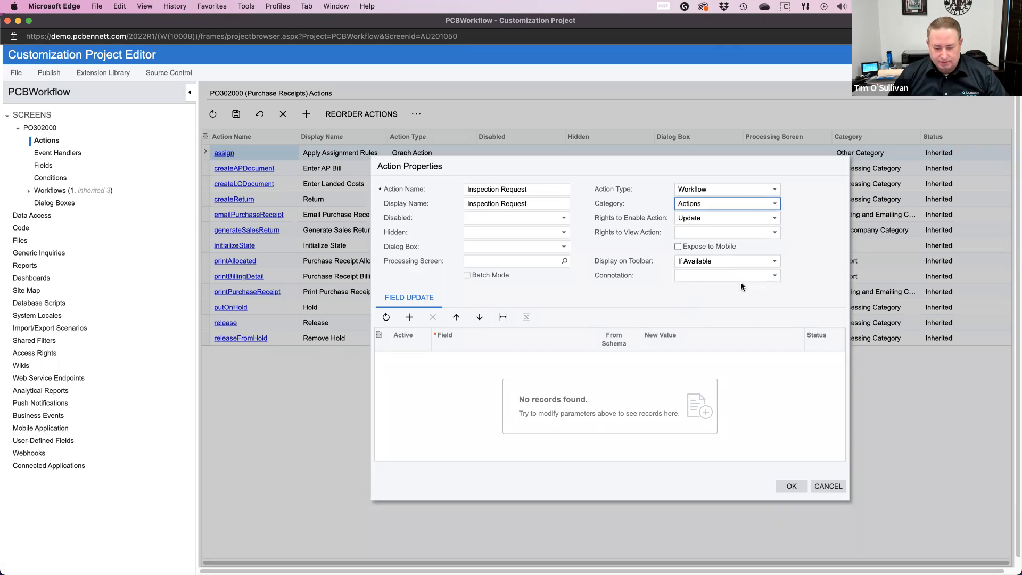
{"action": "left_click", "coordinate": [792, 487]}
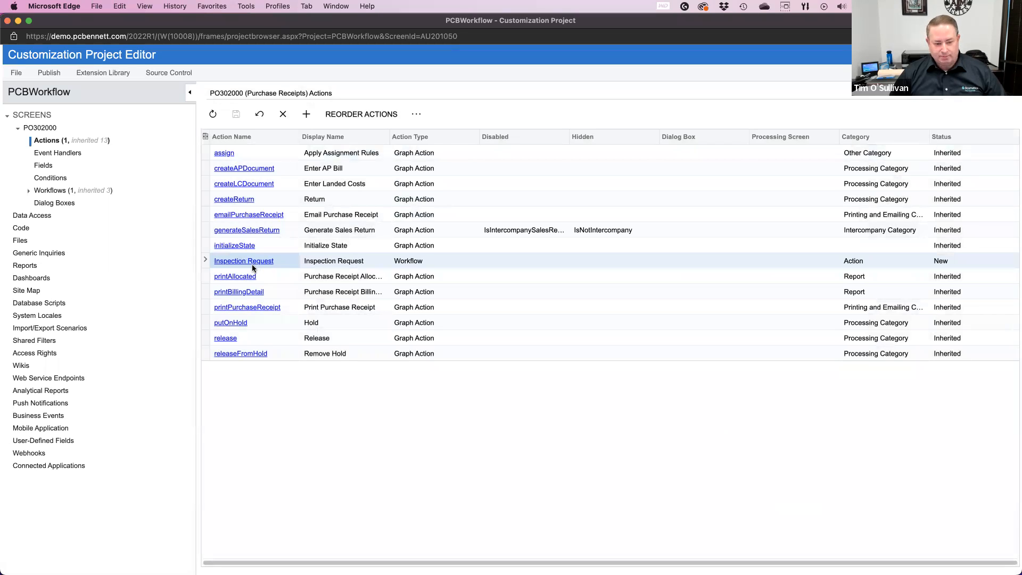
Step: Create an action with the name and display name InspectionPass, action type Workflow and category Actions
{"action": "left_click", "coordinate": [306, 115]}
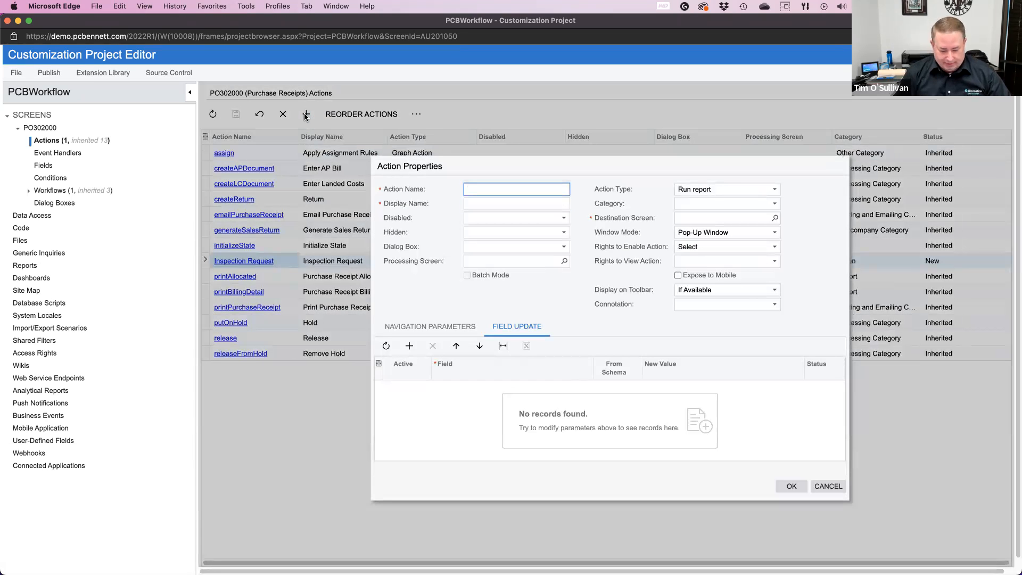
{"action": "type", "text": "InspectionPass"}
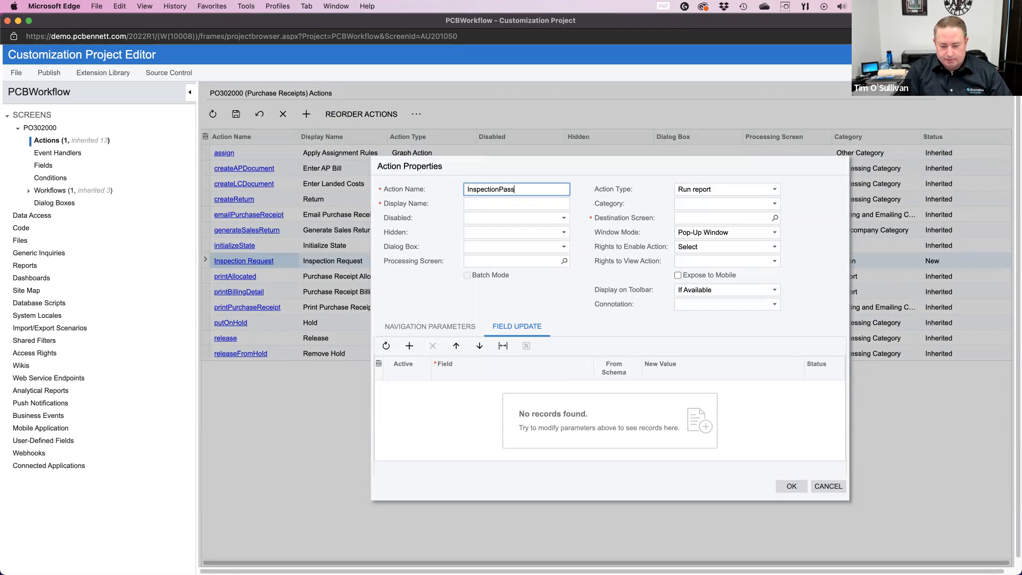
{"action": "key", "text": "Tab"}
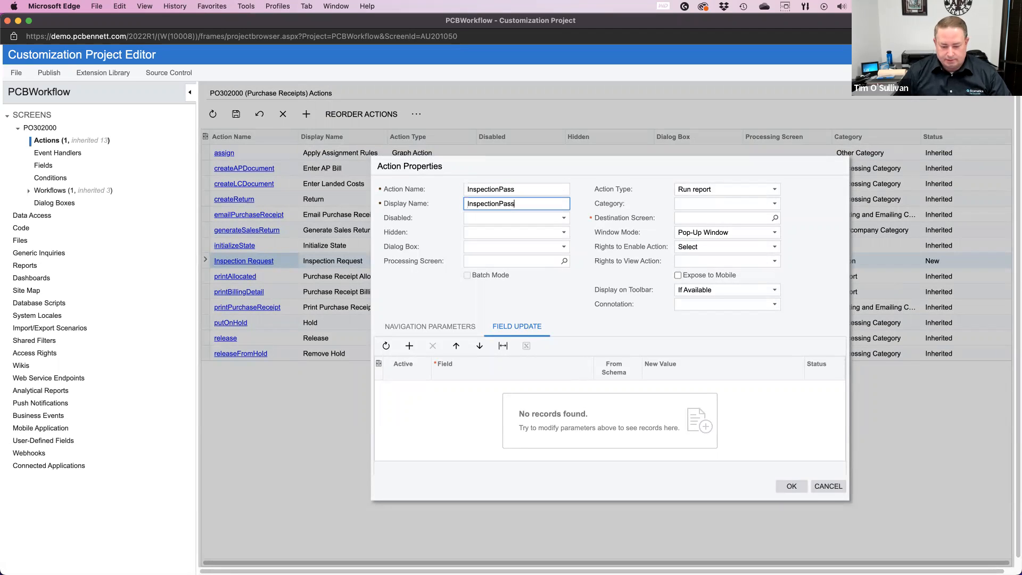
{"action": "left_click", "coordinate": [698, 189]}
{"action": "left_click", "coordinate": [704, 244]}
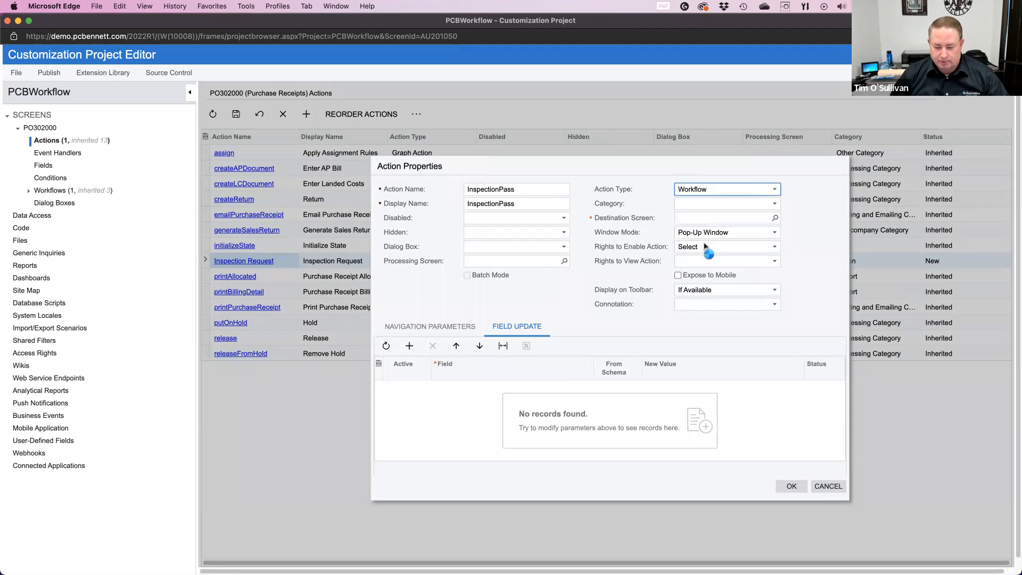
{"action": "left_click", "coordinate": [716, 205]}
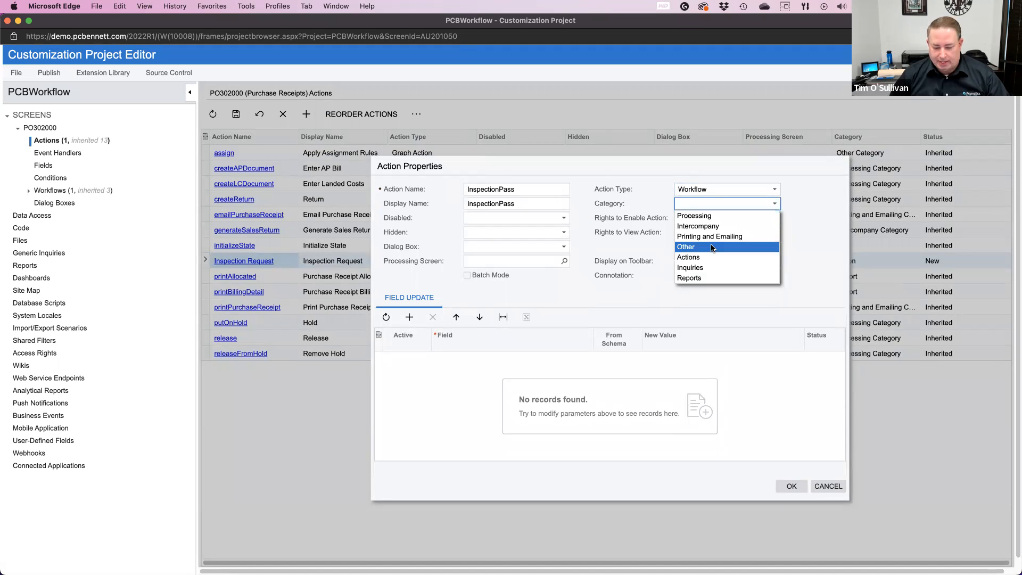
{"action": "left_click", "coordinate": [710, 259]}
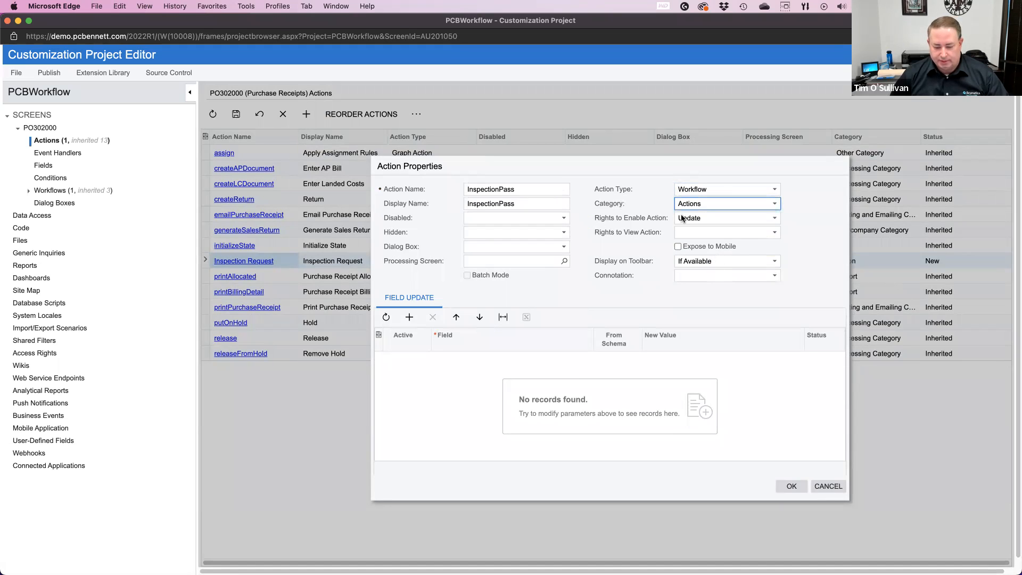
{"action": "left_click", "coordinate": [791, 486]}
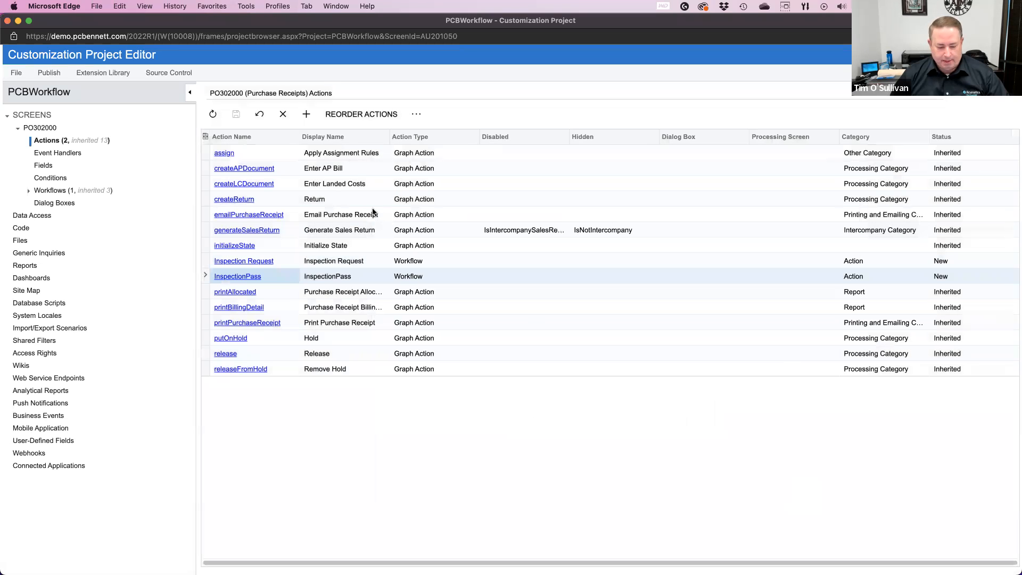
Step: Create an action with the name and display name InspectionFail, action type Workflow and category Actions
{"action": "left_click", "coordinate": [303, 115]}
{"action": "type", "text": "InspectionFail"}
{"action": "key", "text": "Tab"}
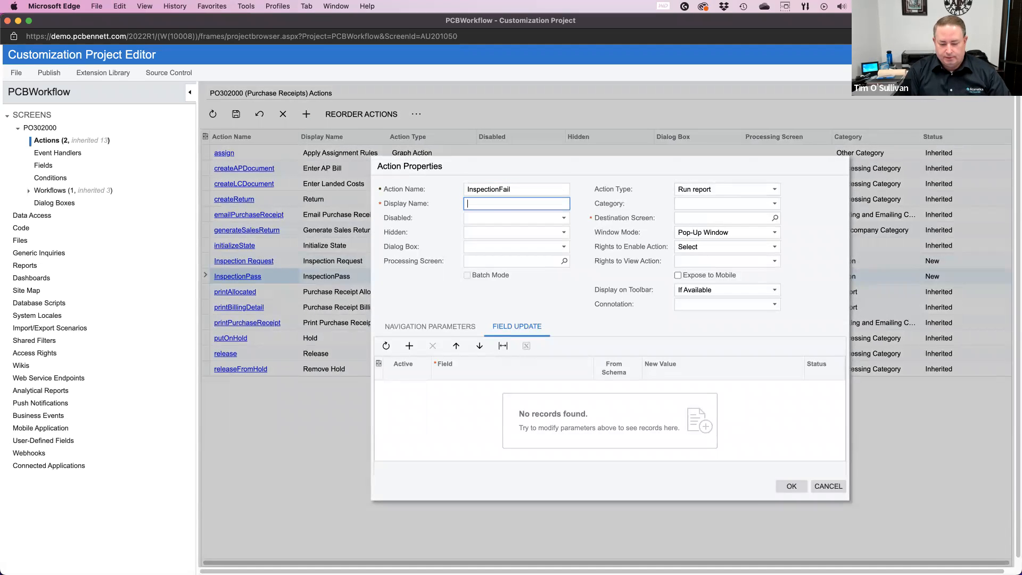
{"action": "left_click", "coordinate": [702, 190]}
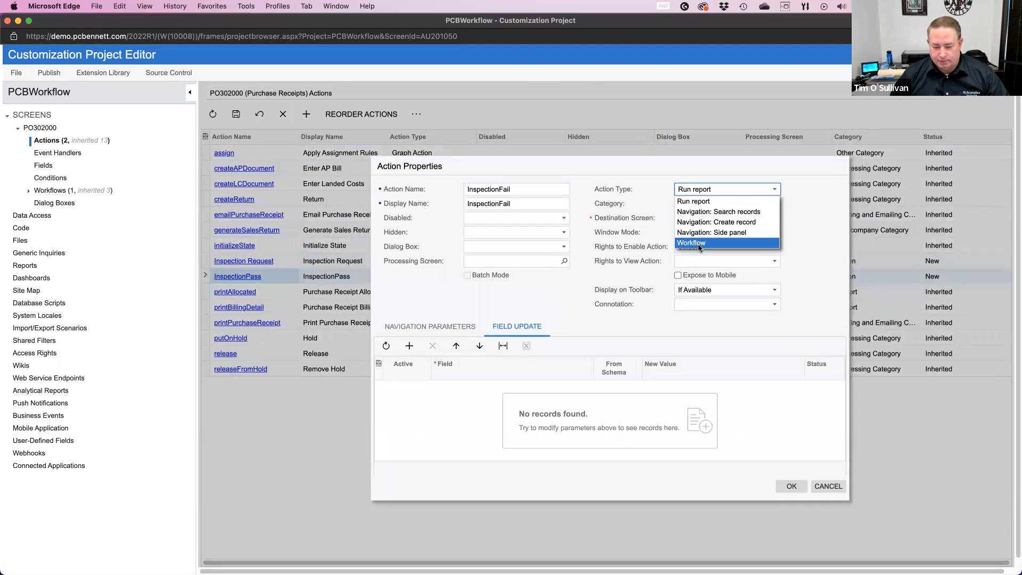
{"action": "left_click", "coordinate": [698, 244]}
{"action": "left_click", "coordinate": [701, 204]}
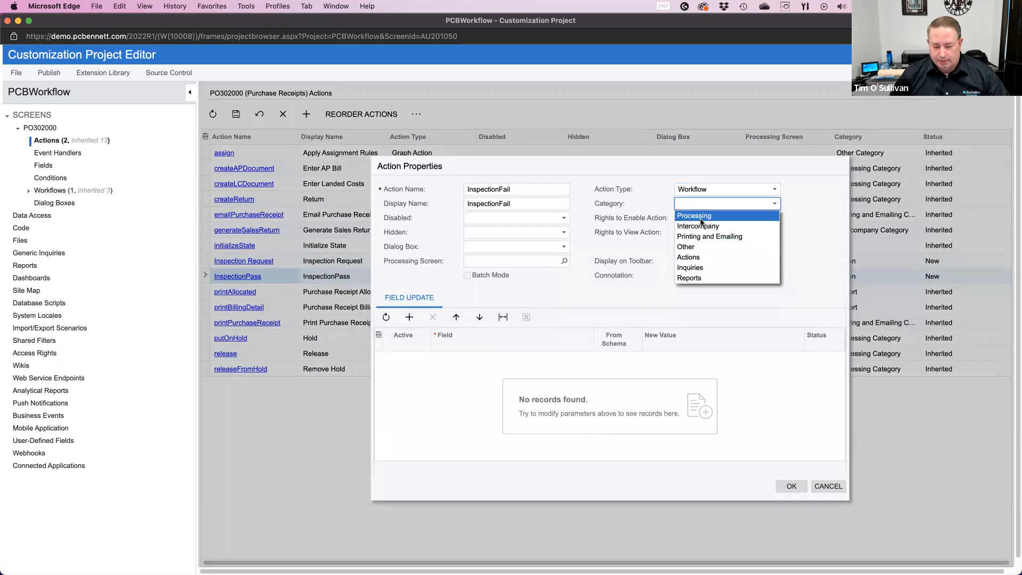
{"action": "left_click", "coordinate": [705, 258]}
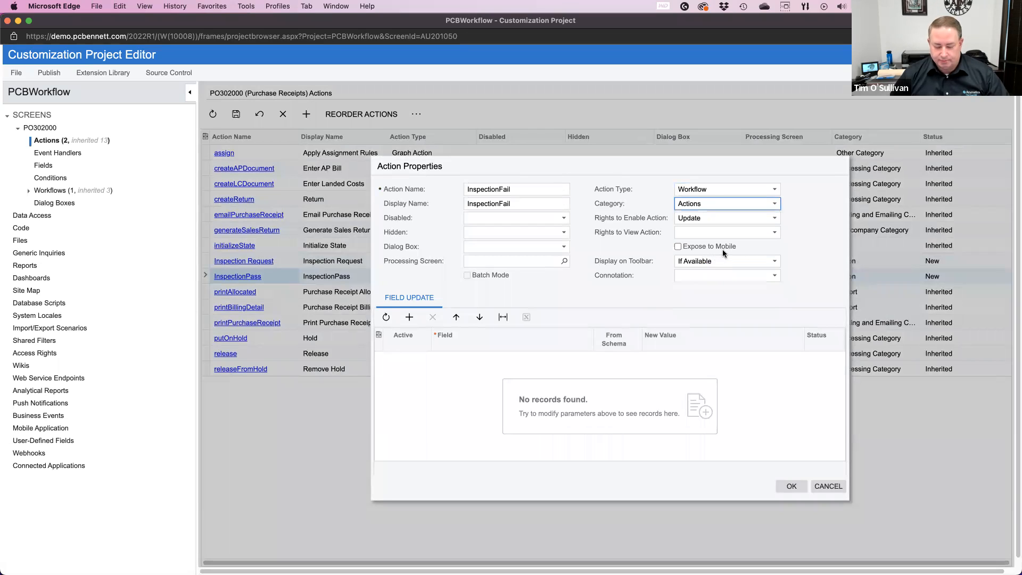
{"action": "left_click", "coordinate": [737, 188]}
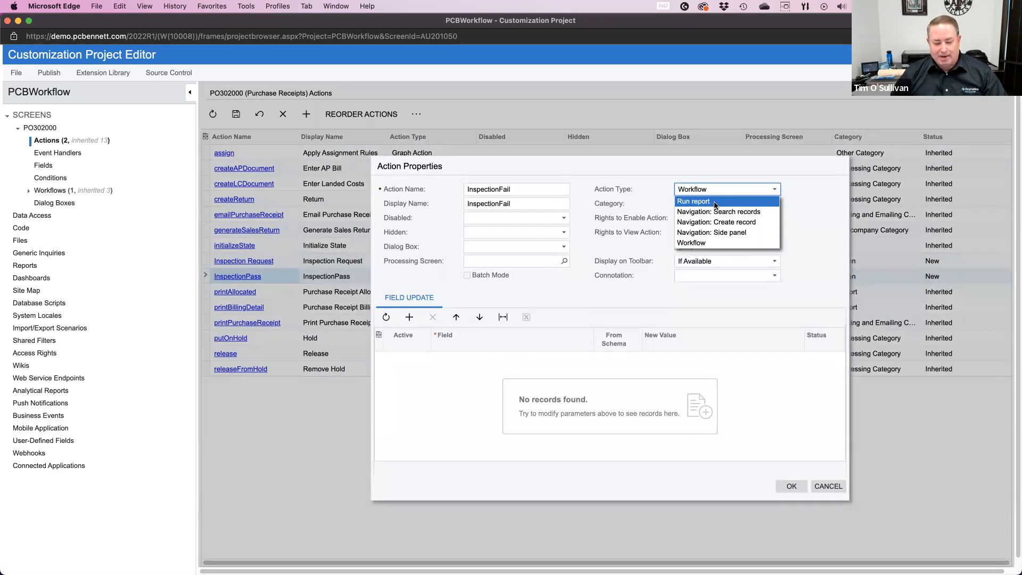
{"action": "left_click", "coordinate": [809, 215]}
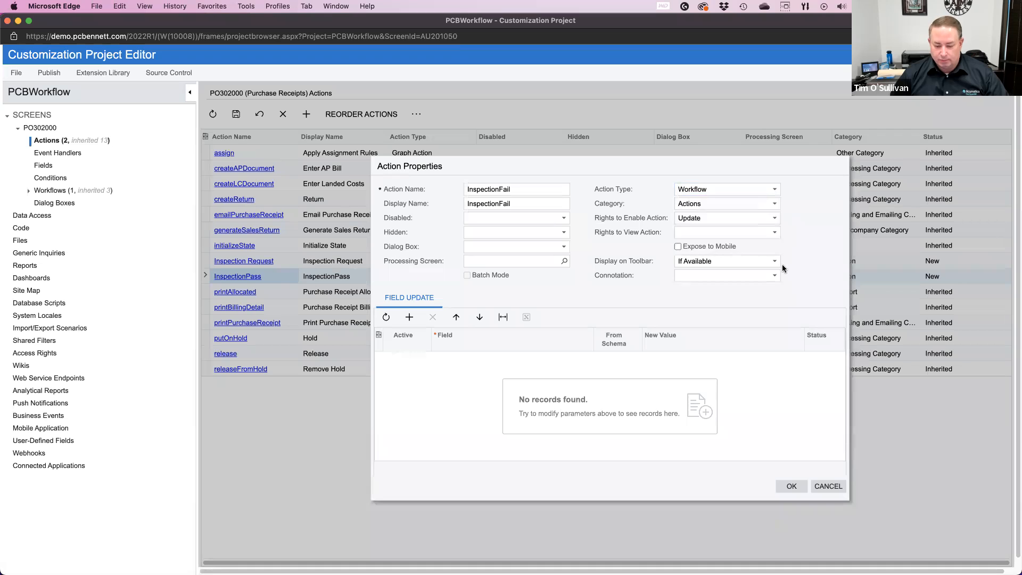
{"action": "left_click", "coordinate": [789, 484]}
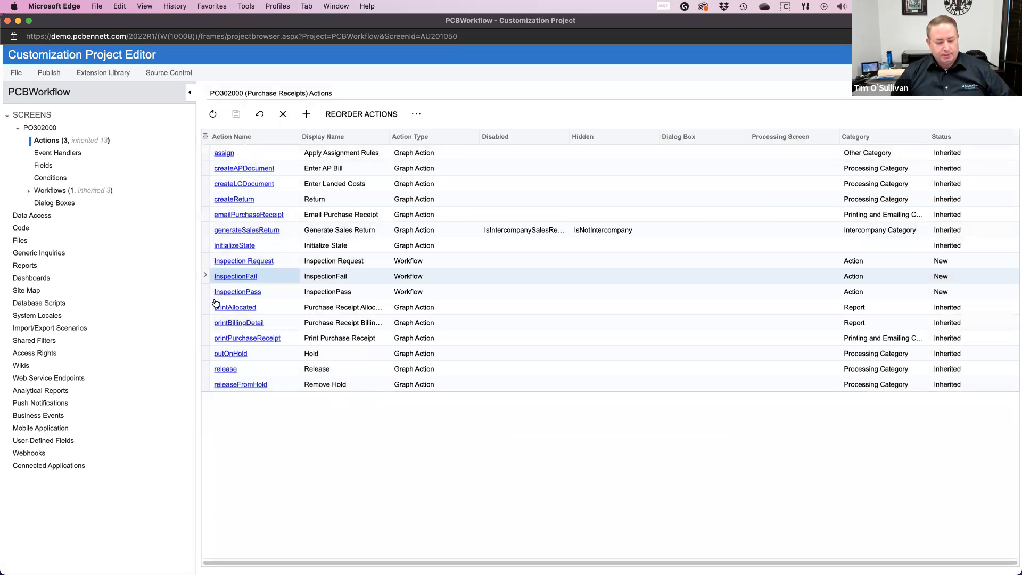
Step: Open the Inspection workflow of the PO302000 screen and expand the transitions of its initial, On Hold and Balanced states
{"action": "left_click", "coordinate": [28, 190]}
{"action": "left_click", "coordinate": [48, 190]}
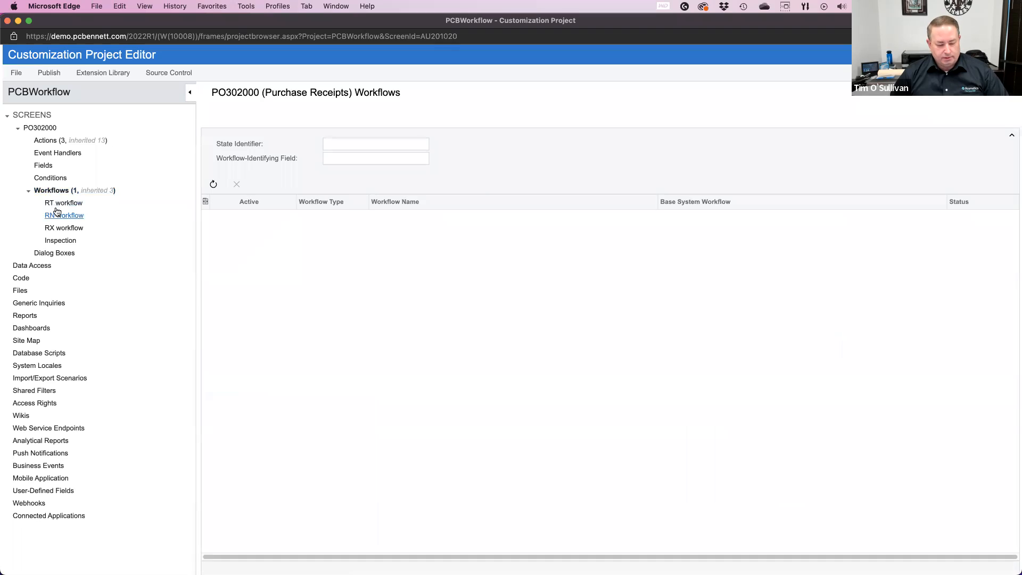
{"action": "left_click", "coordinate": [59, 242]}
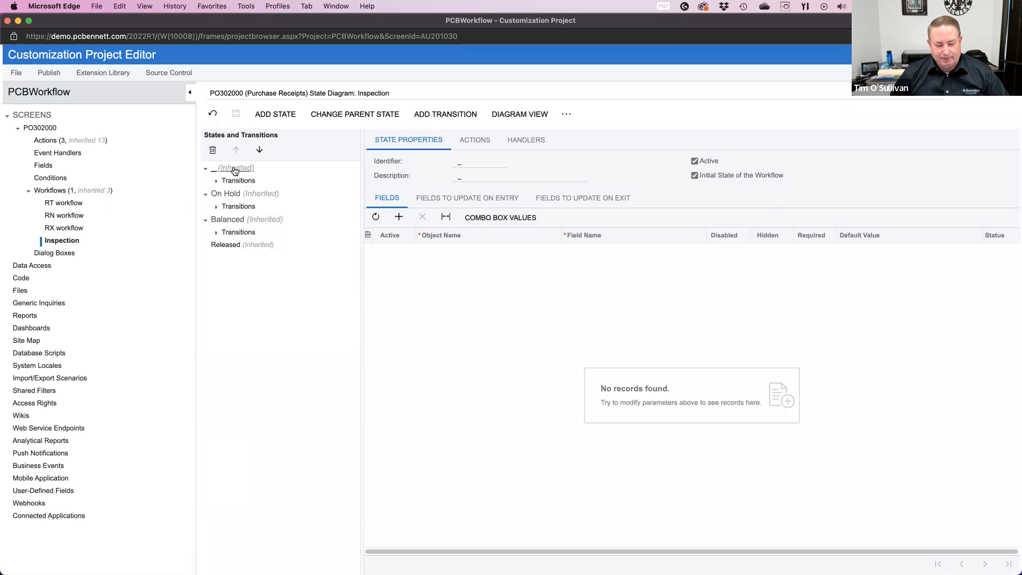
{"action": "left_click", "coordinate": [217, 181]}
{"action": "left_click", "coordinate": [216, 244]}
{"action": "left_click", "coordinate": [216, 283]}
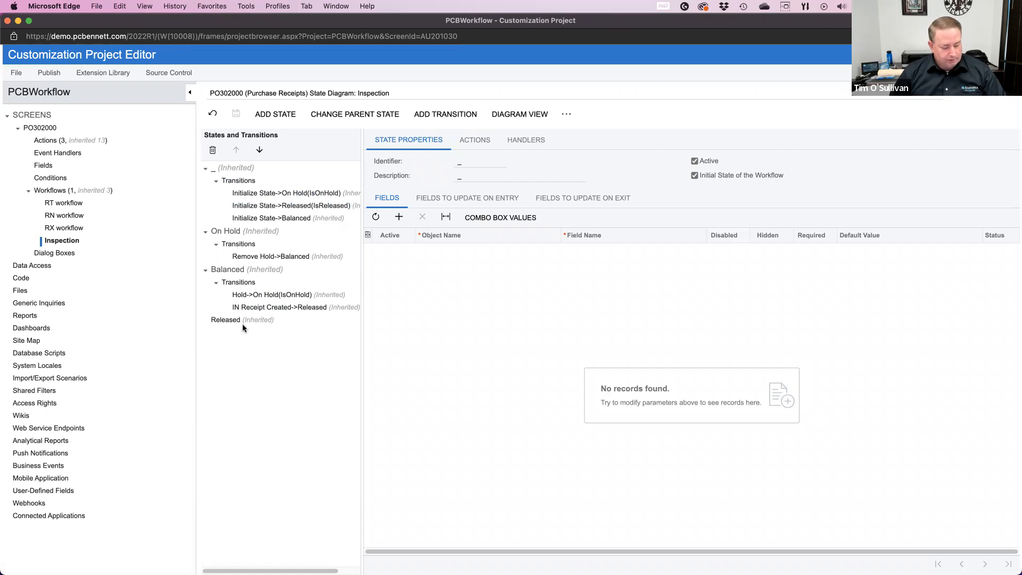
Step: Check which identifiers the existing On Hold, Balanced and Released states use
{"action": "left_click", "coordinate": [281, 117]}
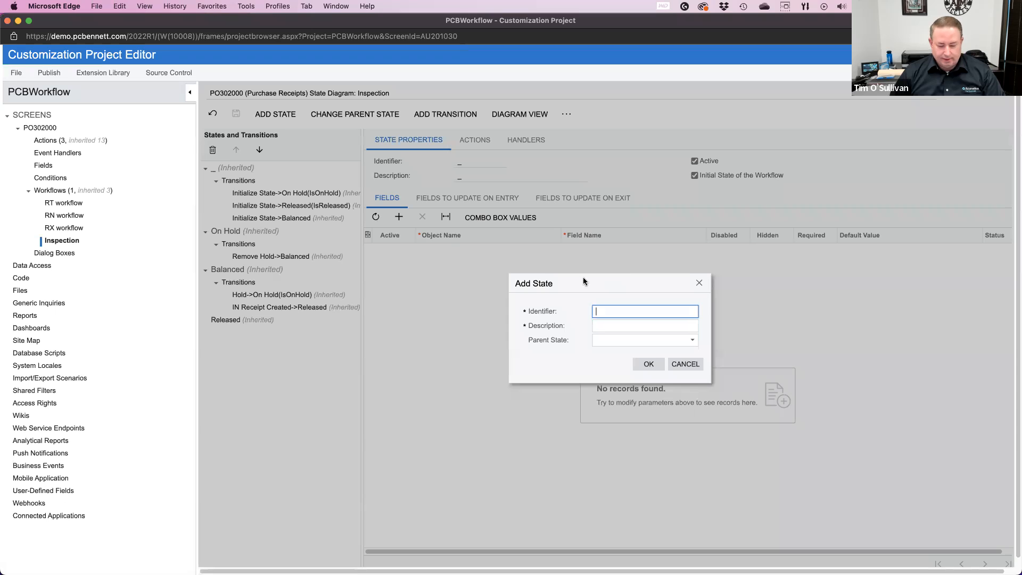
{"action": "left_click", "coordinate": [685, 364]}
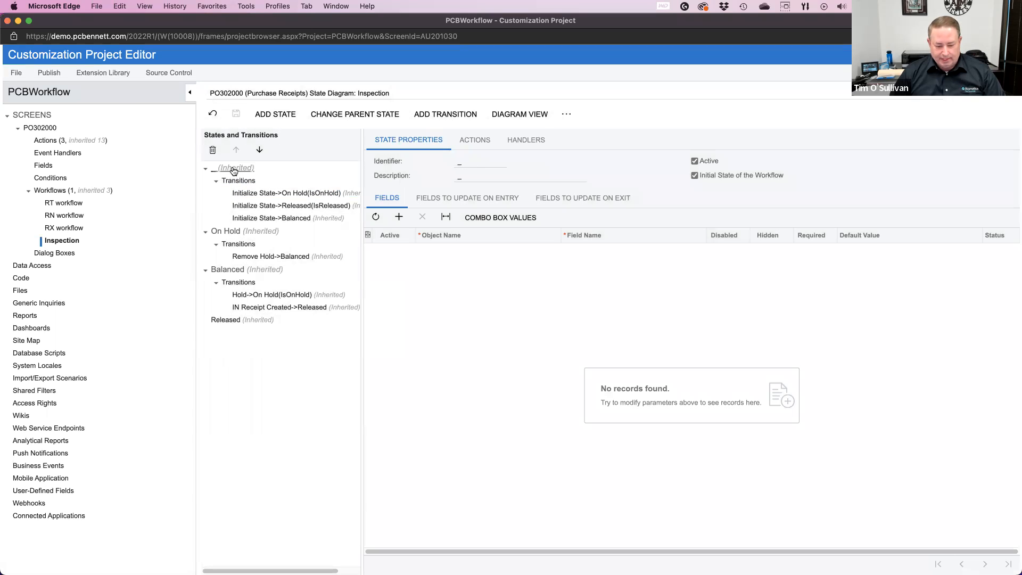
{"action": "left_click", "coordinate": [228, 231]}
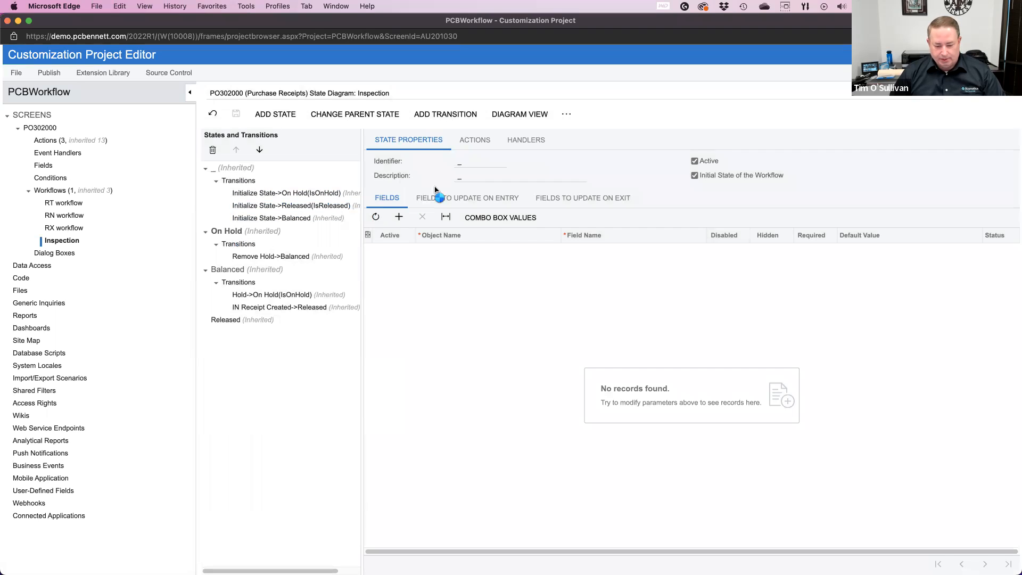
{"action": "left_click", "coordinate": [232, 270]}
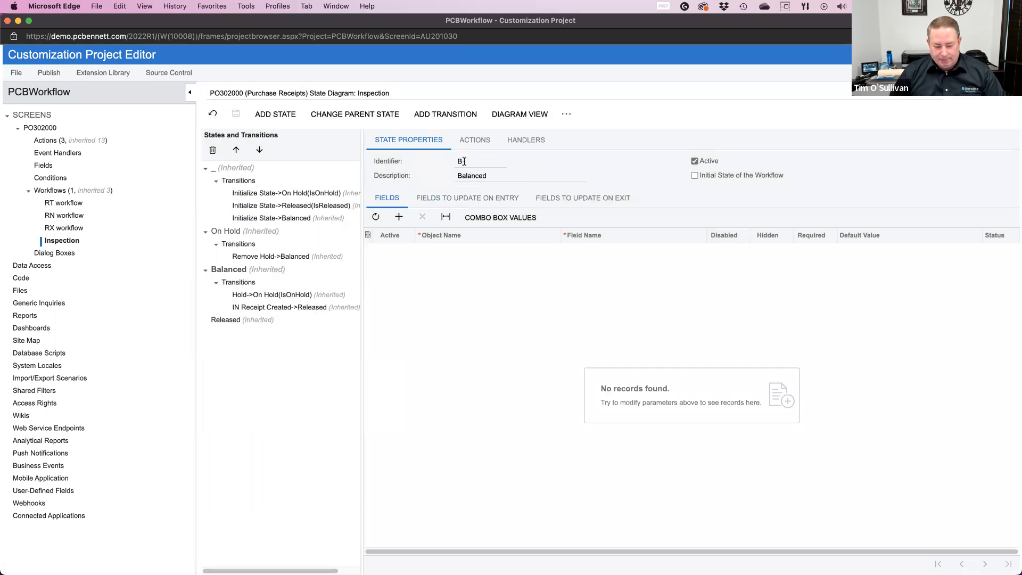
{"action": "left_click", "coordinate": [233, 321]}
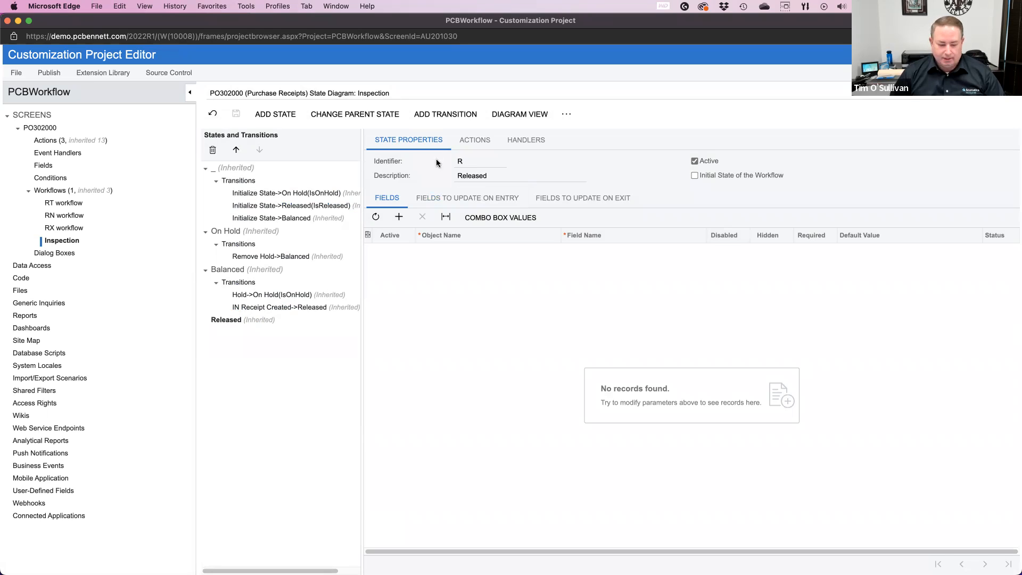
Step: Add a state with the identifier Z and the description Inspect to the Inspection workflow, without a parent state
{"action": "left_click", "coordinate": [279, 117]}
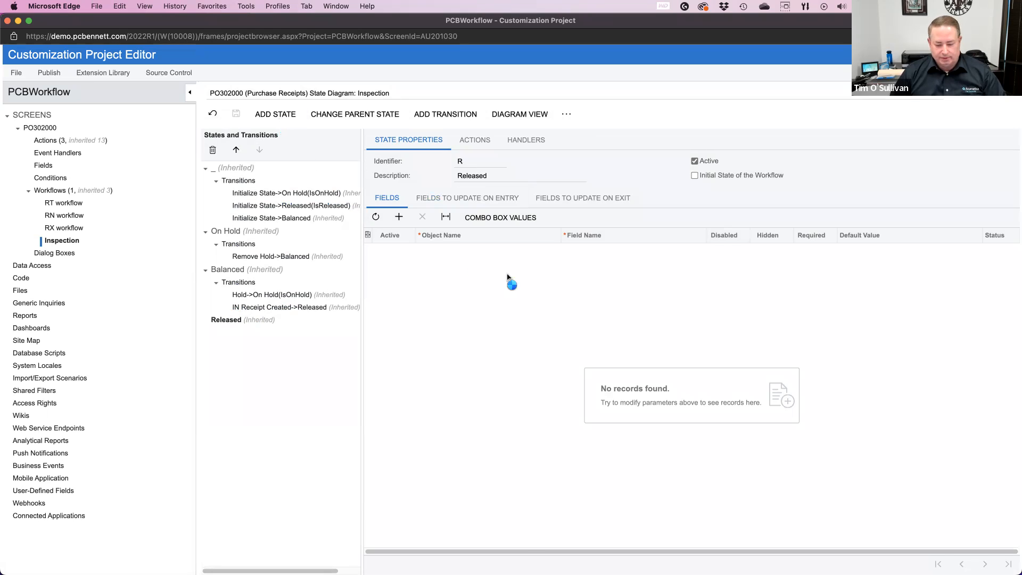
{"action": "type", "text": "z"}
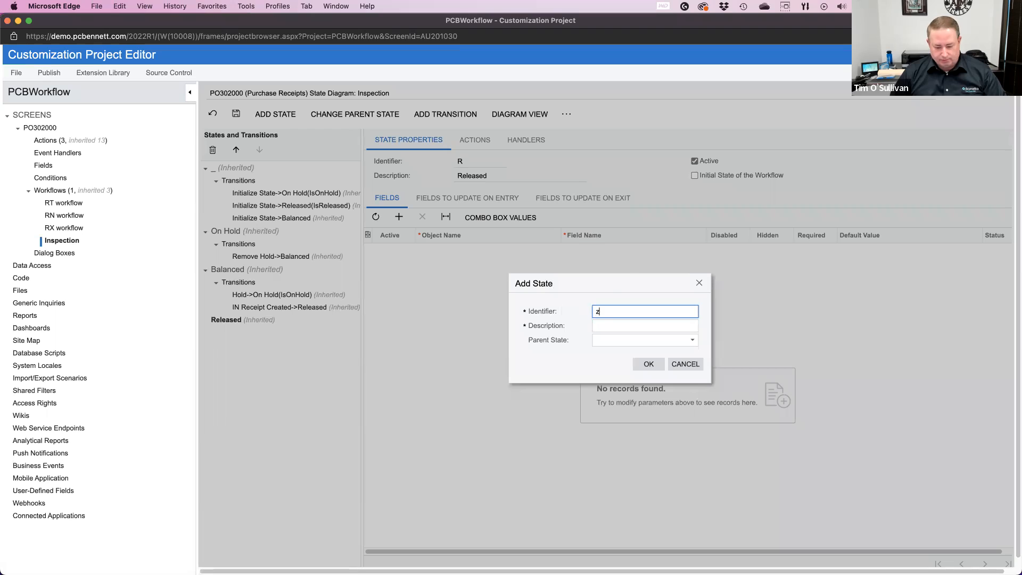
{"action": "key", "text": "BackSpace"}
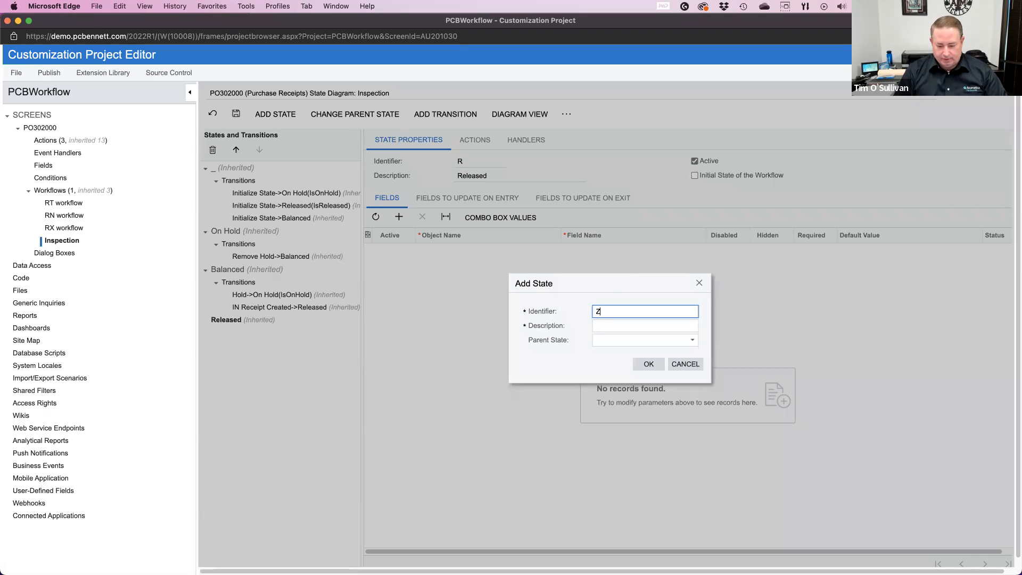
{"action": "left_click", "coordinate": [601, 329]}
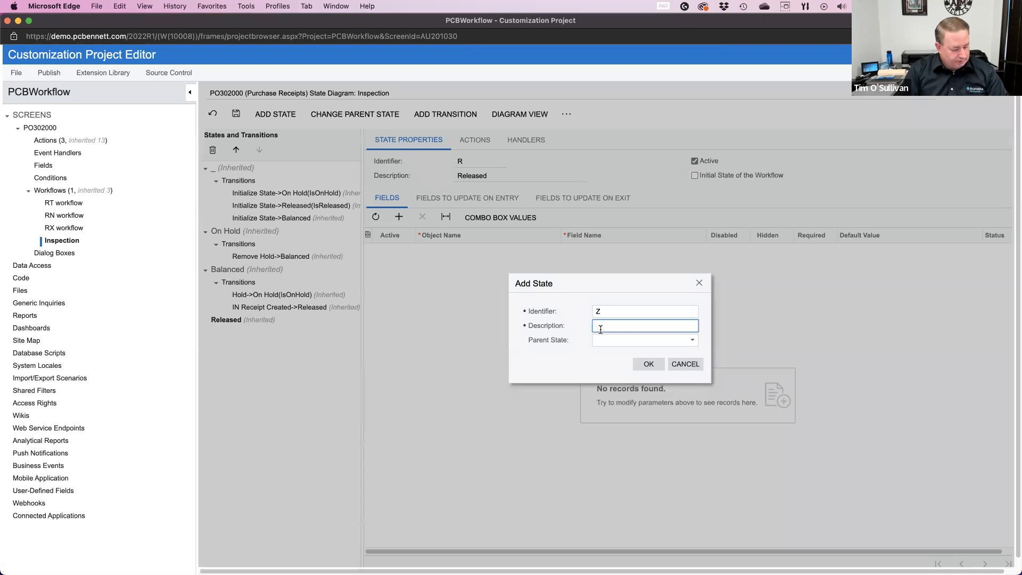
{"action": "key", "text": "Tab"}
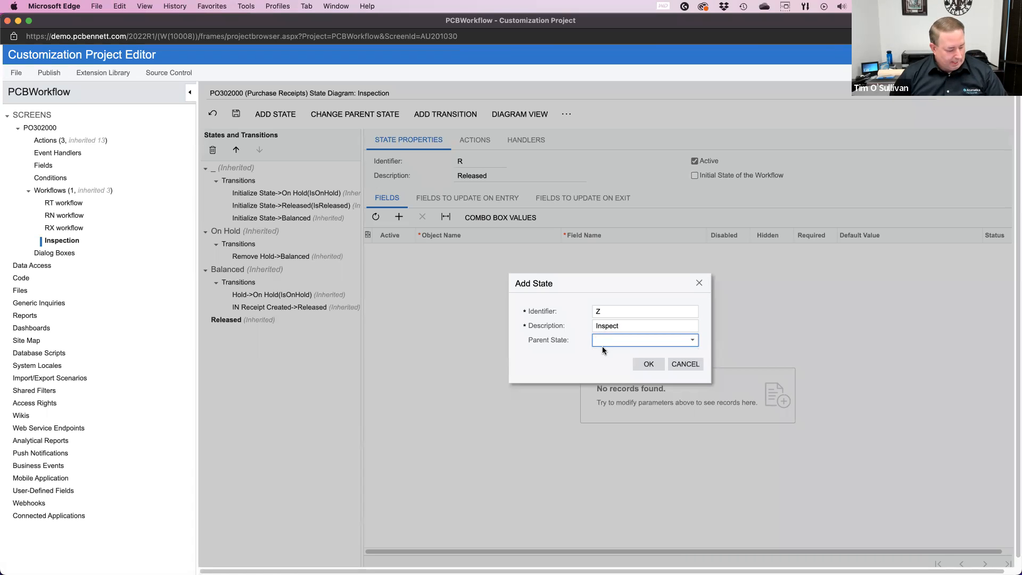
{"action": "left_click", "coordinate": [649, 365]}
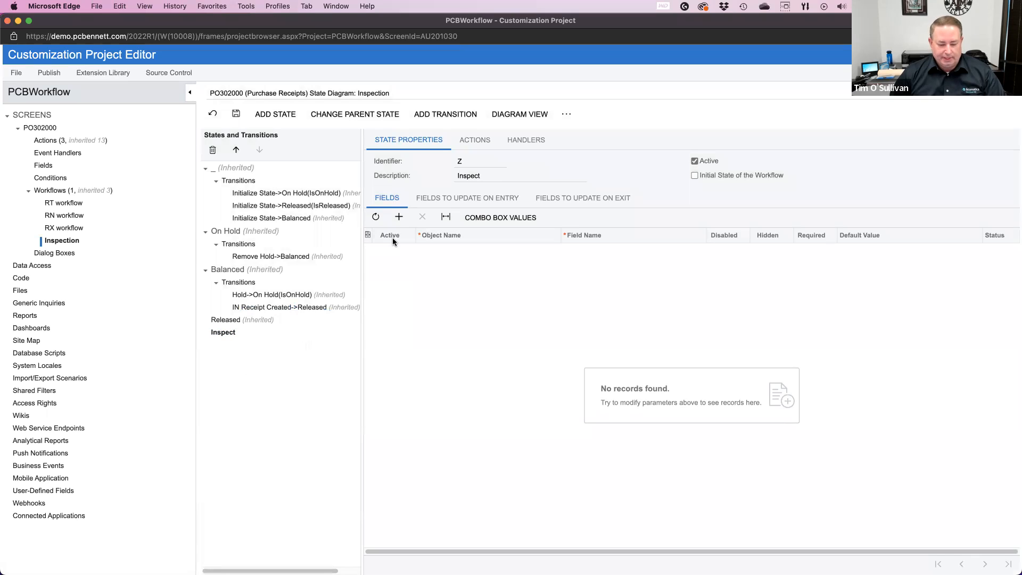
Step: Save the workflow and, in its diagram view, move the Inspect state below the initial state, beside Balanced
{"action": "left_click", "coordinate": [526, 118]}
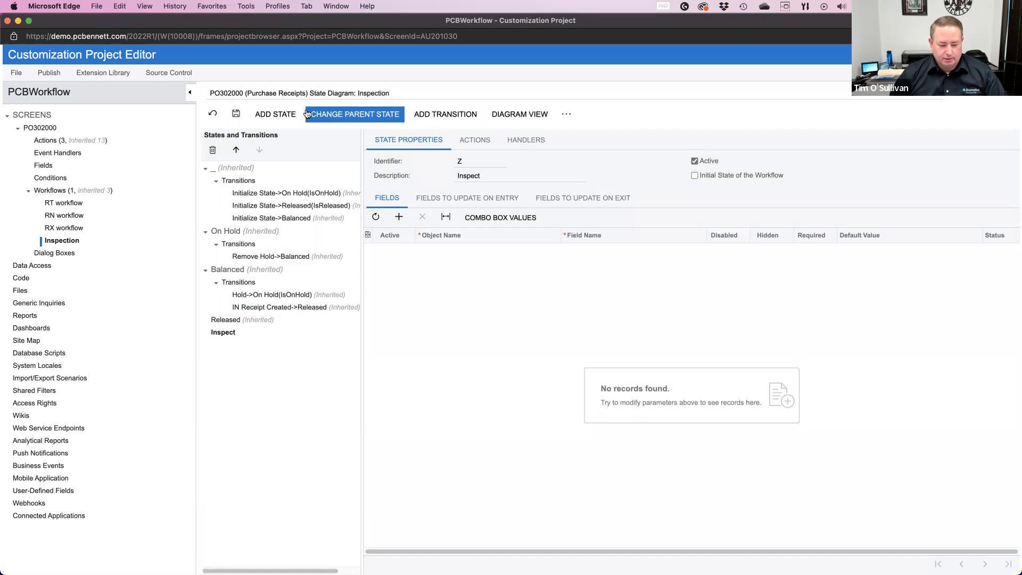
{"action": "left_click", "coordinate": [236, 114]}
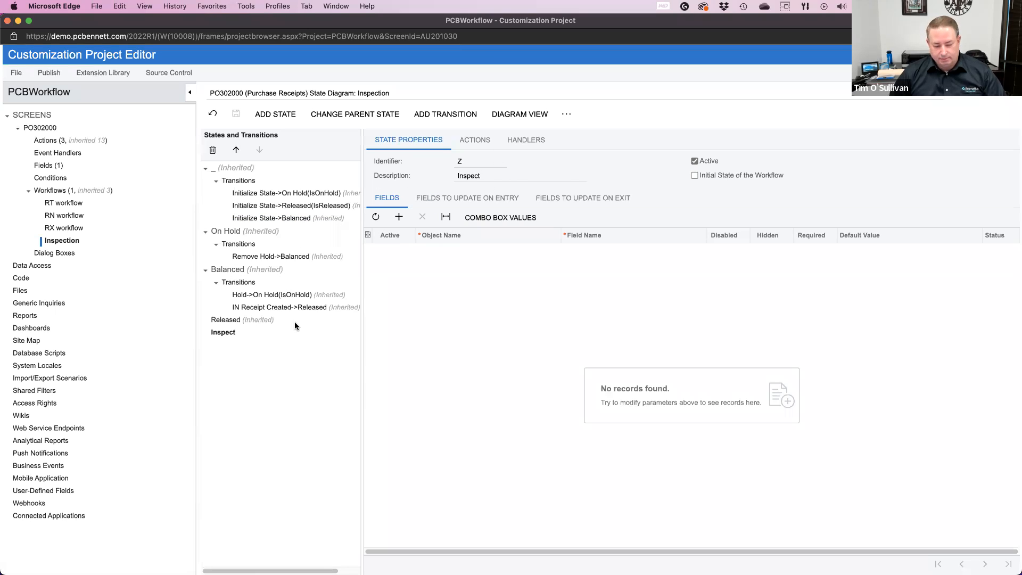
{"action": "left_click", "coordinate": [529, 118]}
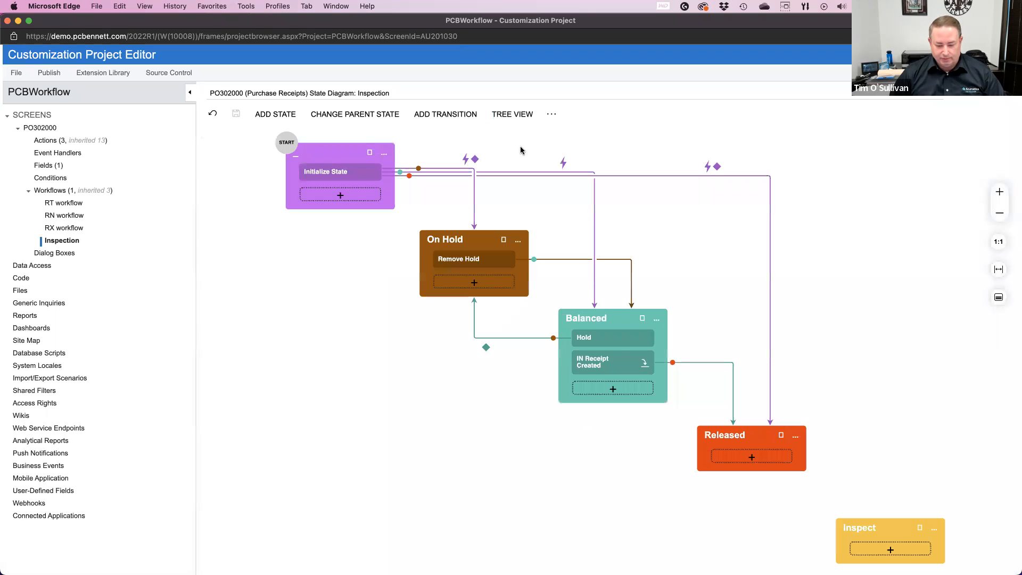
{"action": "left_click_drag", "start_coordinate": [875, 531], "coordinate": [332, 342]}
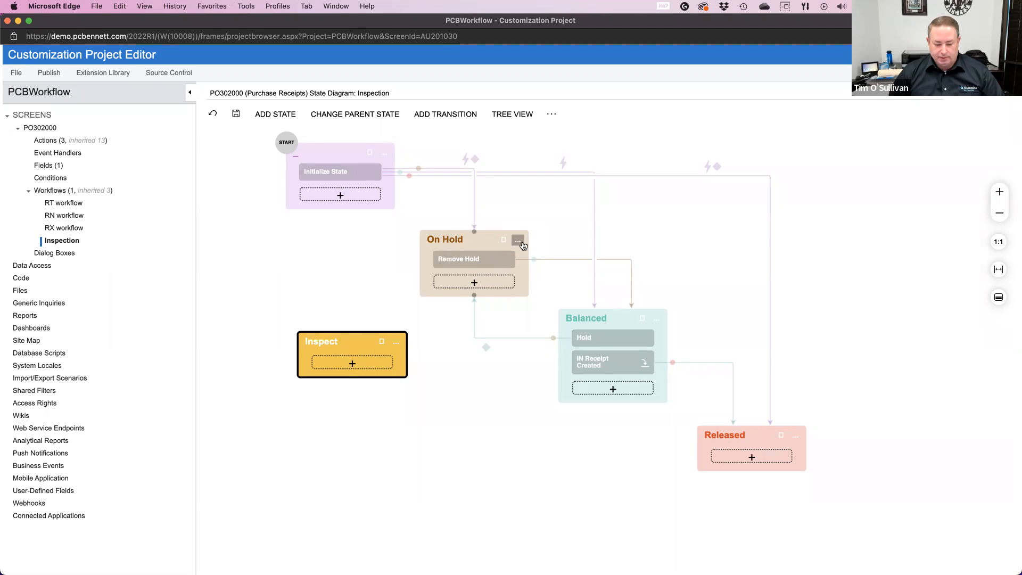
Step: Add a transition from the On Hold state to the Inspect state, triggered by the Inspection Request action
{"action": "left_click", "coordinate": [518, 243]}
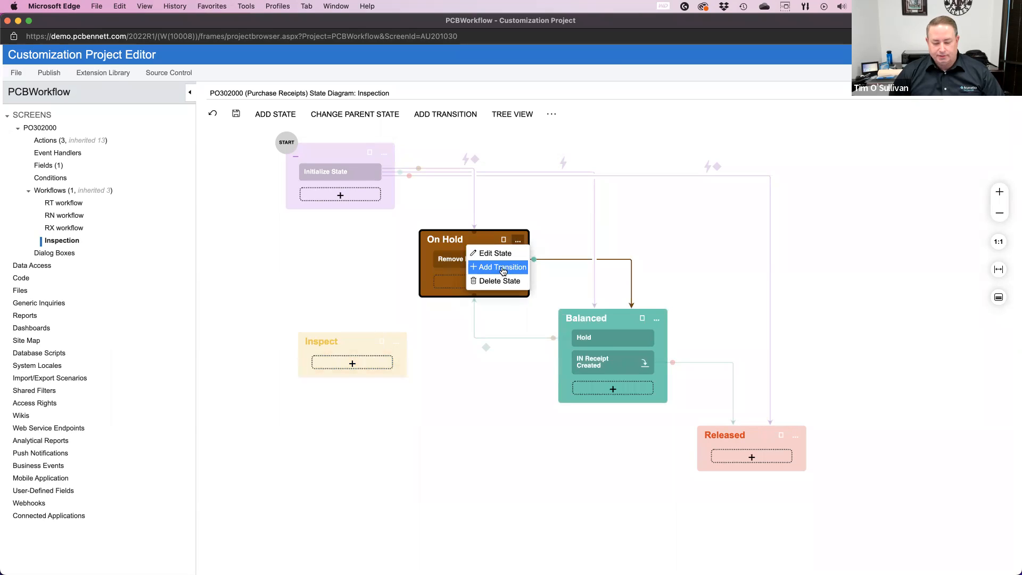
{"action": "left_click", "coordinate": [502, 267]}
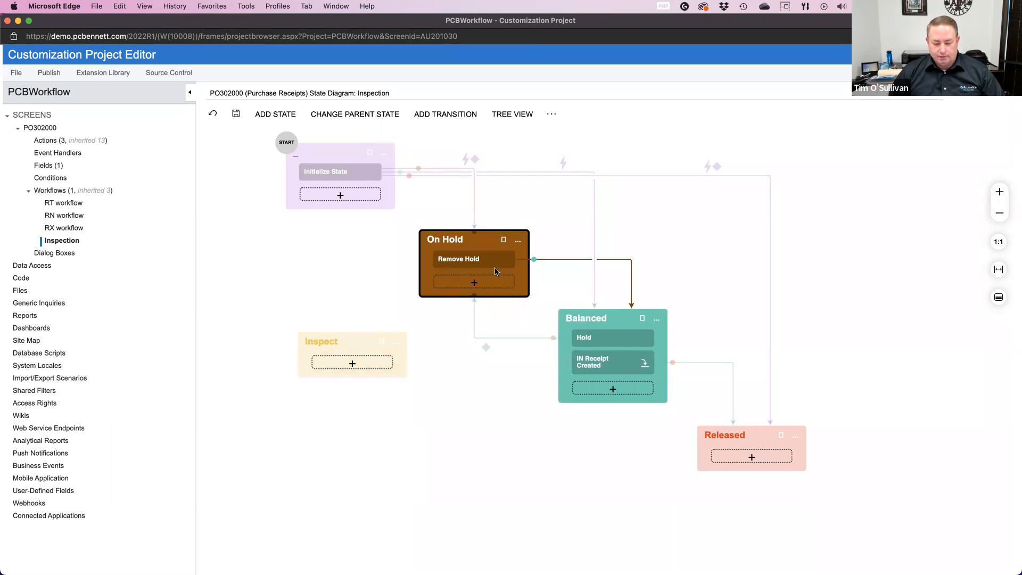
{"action": "left_click", "coordinate": [520, 243]}
{"action": "left_click", "coordinate": [504, 268]}
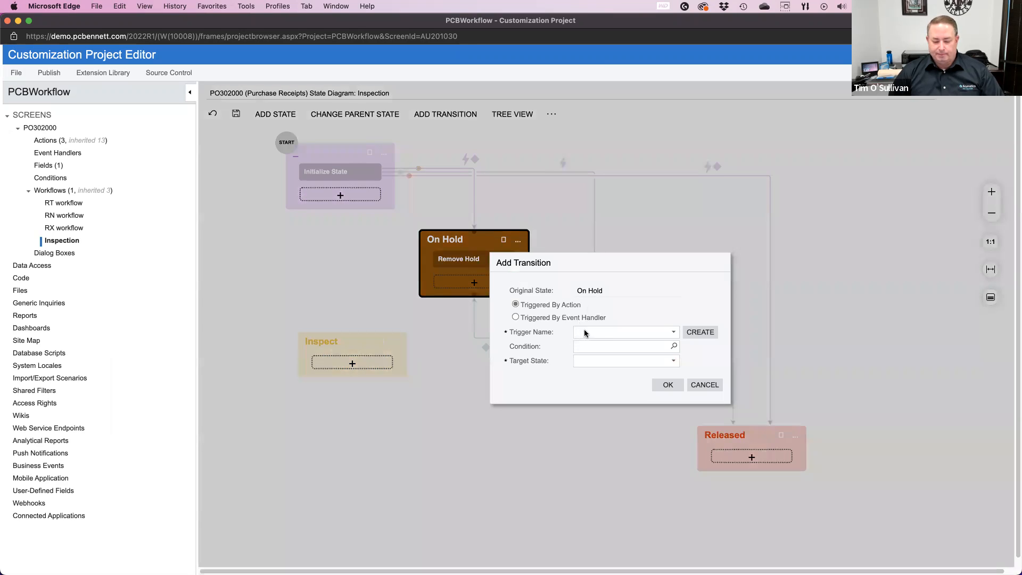
{"action": "left_click", "coordinate": [674, 334]}
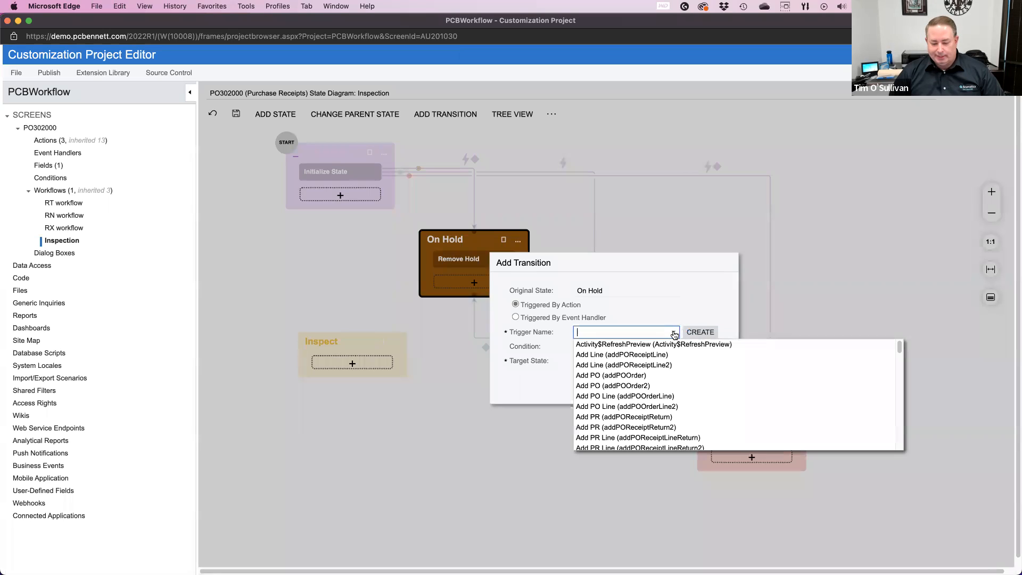
{"action": "type", "text": "i"}
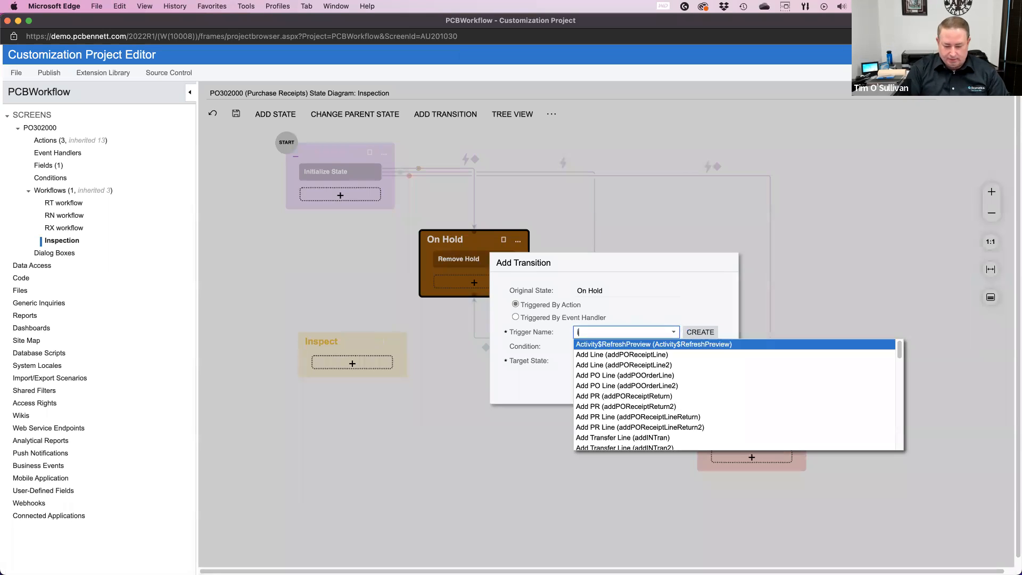
{"action": "type", "text": "nspection Request (Inspectio"}
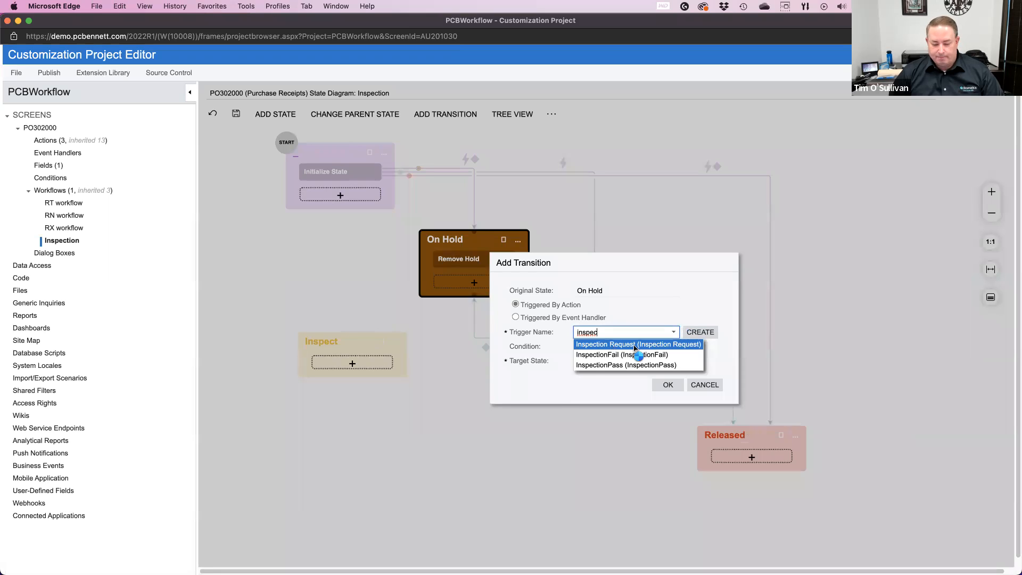
{"action": "left_click", "coordinate": [636, 345]}
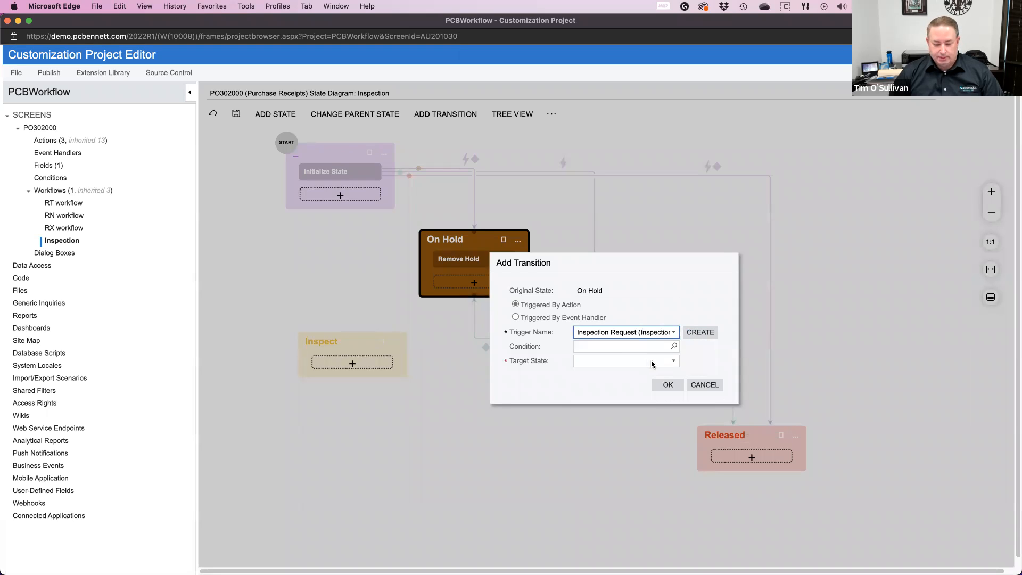
{"action": "left_click", "coordinate": [653, 362]}
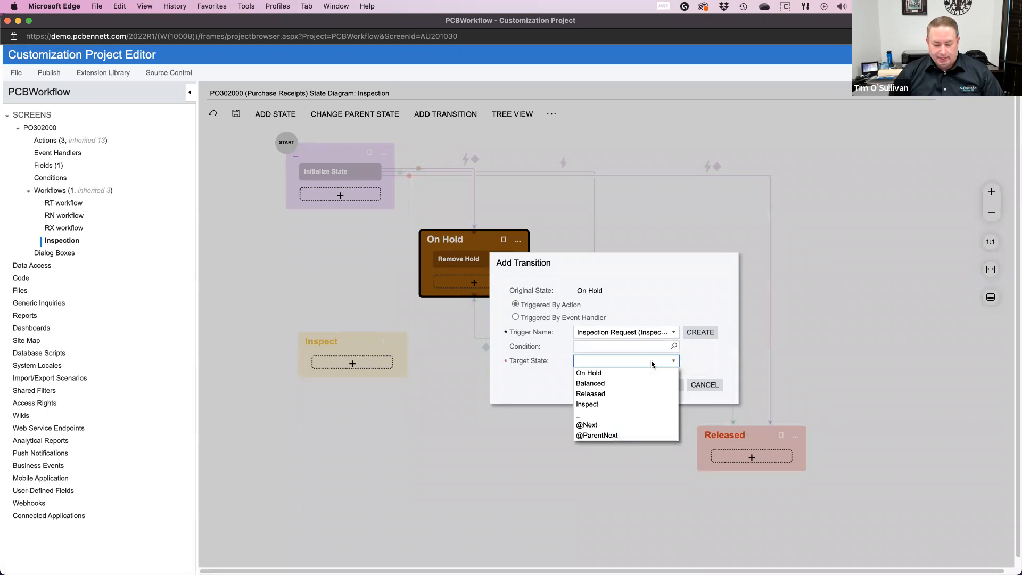
{"action": "left_click", "coordinate": [609, 406]}
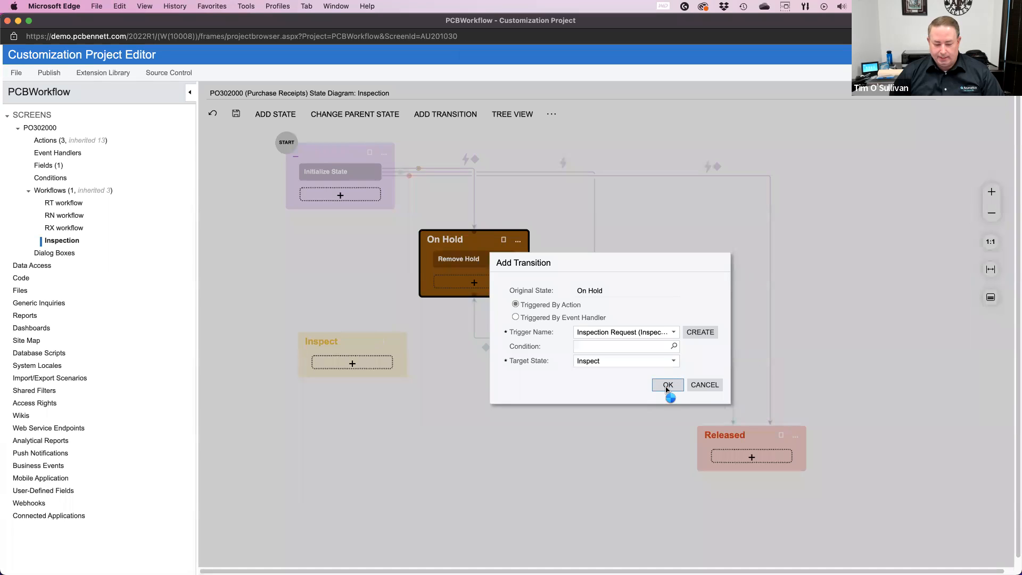
{"action": "left_click", "coordinate": [667, 386]}
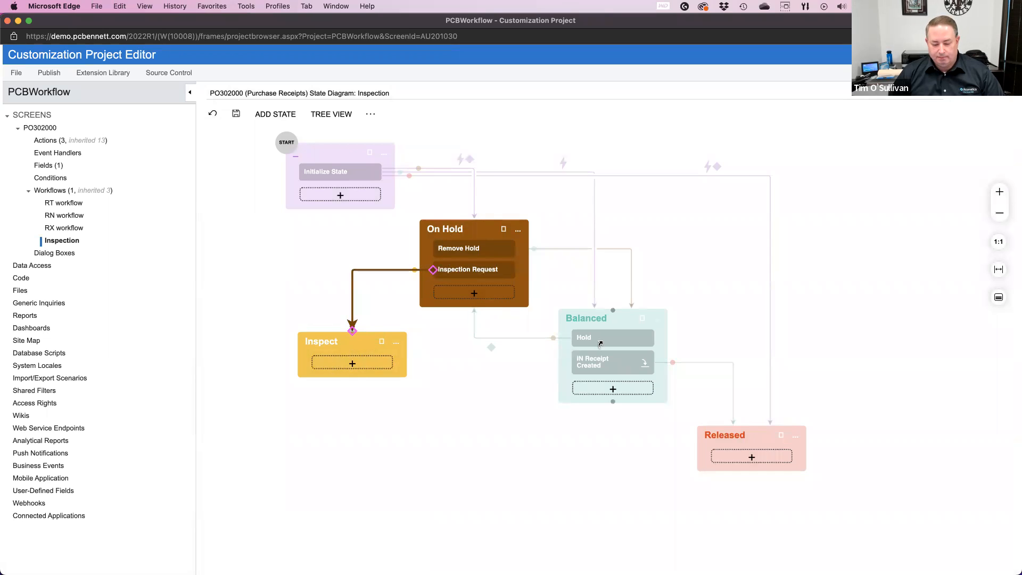
Step: Add a transition from the Inspect state to the Balanced state, triggered by the InspectionPass action
{"action": "left_click", "coordinate": [396, 346]}
{"action": "left_click", "coordinate": [377, 371]}
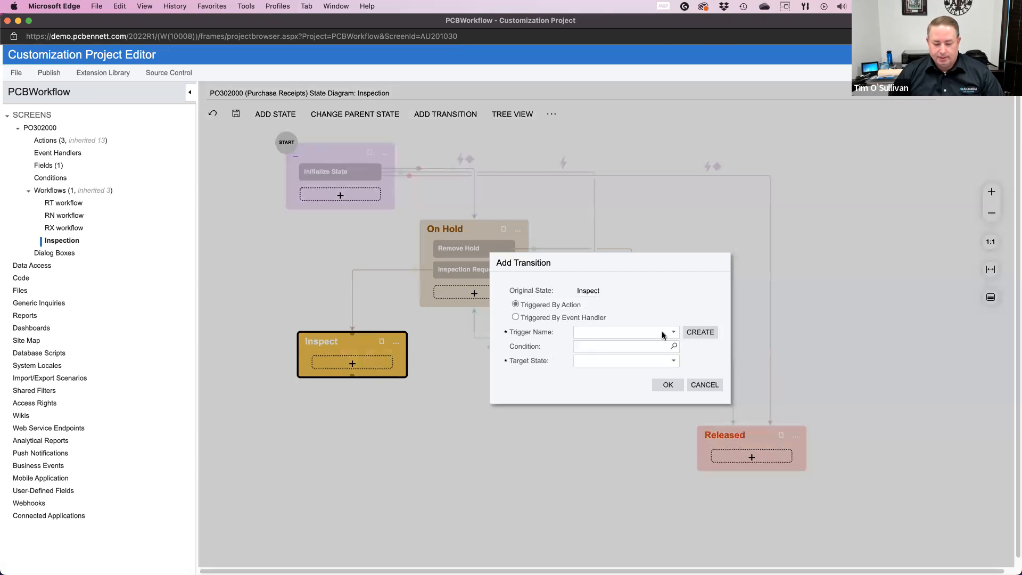
{"action": "left_click", "coordinate": [674, 334]}
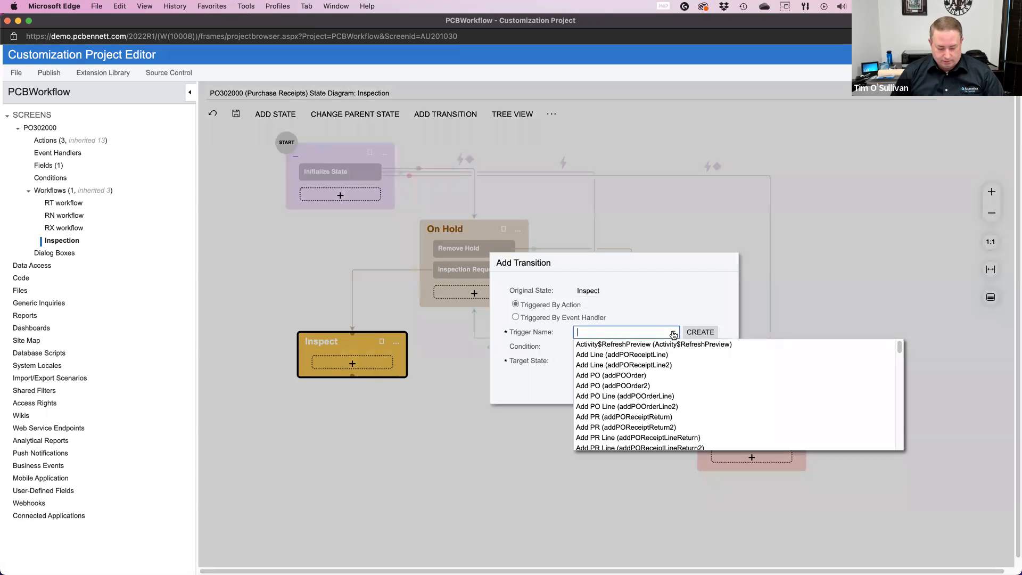
{"action": "type", "text": "inspe"}
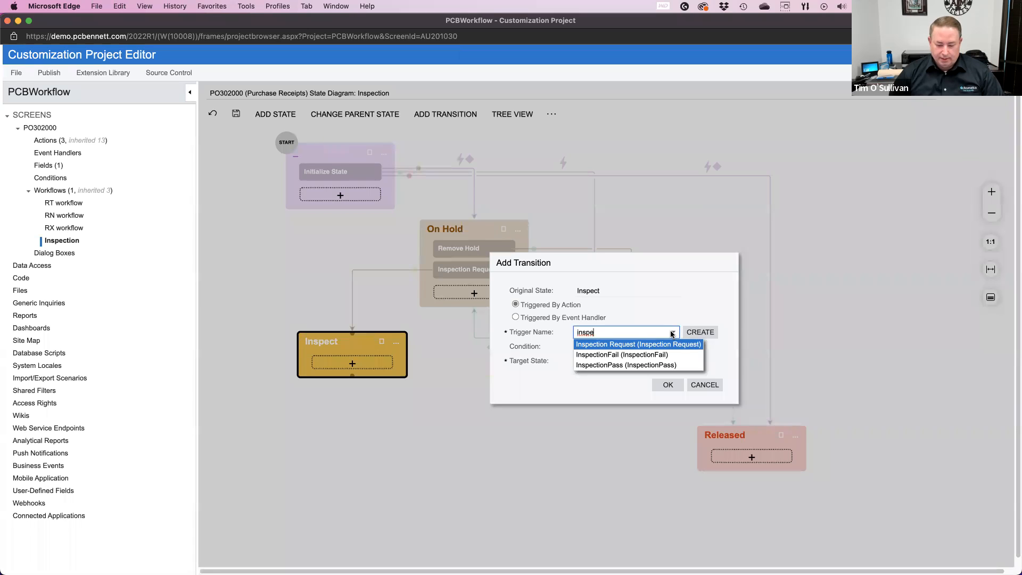
{"action": "left_click", "coordinate": [656, 366]}
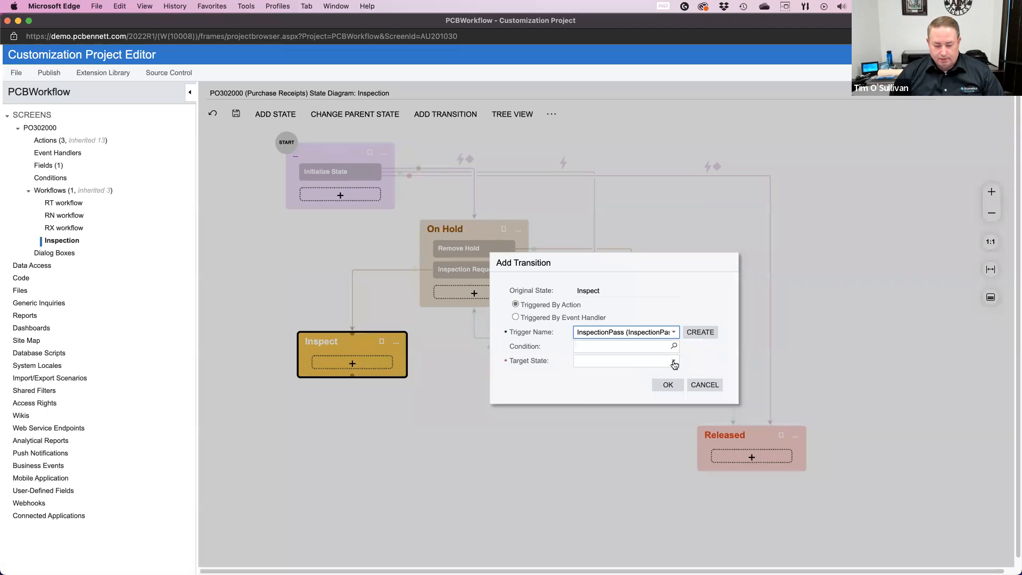
{"action": "left_click", "coordinate": [674, 361]}
{"action": "left_click", "coordinate": [618, 383]}
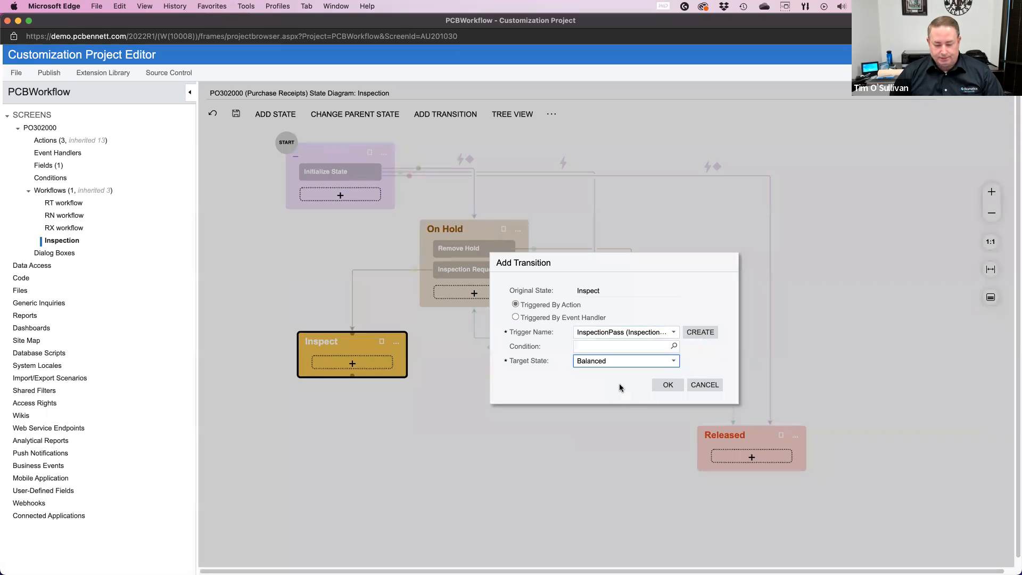
{"action": "left_click", "coordinate": [665, 386]}
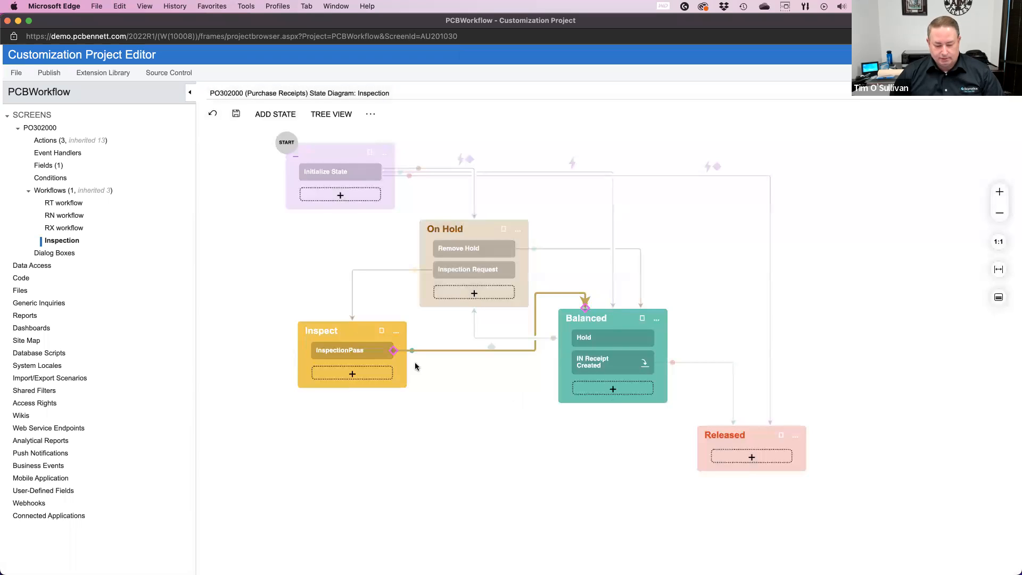
Step: Add a transition from the Inspect state to the On Hold state, triggered by the InspectionFail action
{"action": "left_click", "coordinate": [396, 332]}
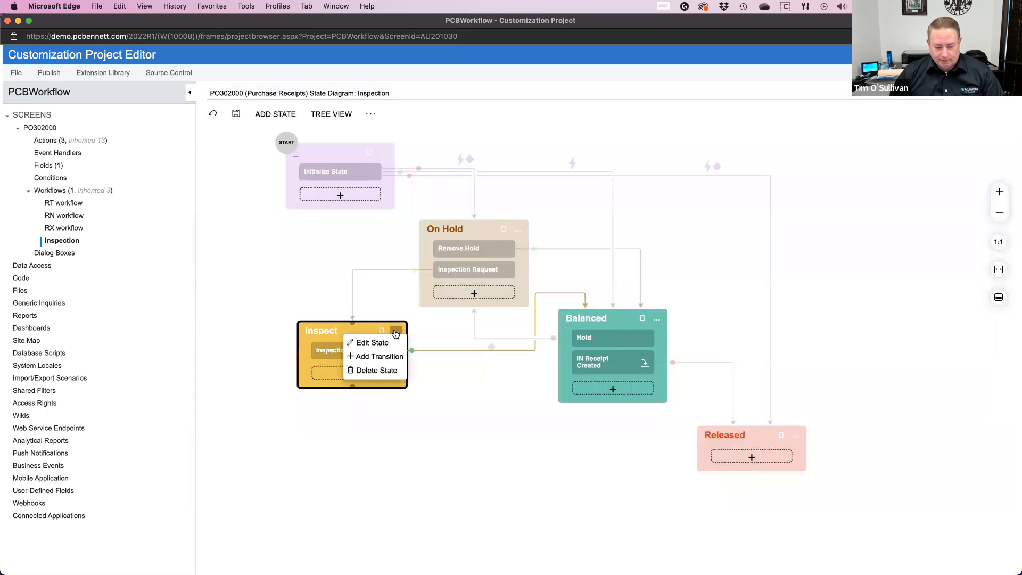
{"action": "left_click", "coordinate": [379, 356]}
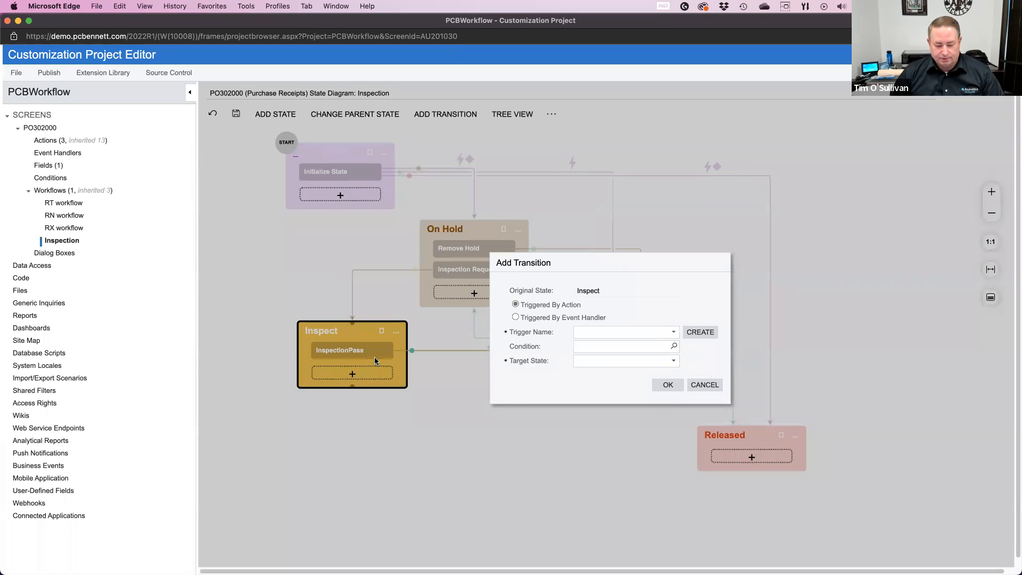
{"action": "left_click", "coordinate": [673, 332]}
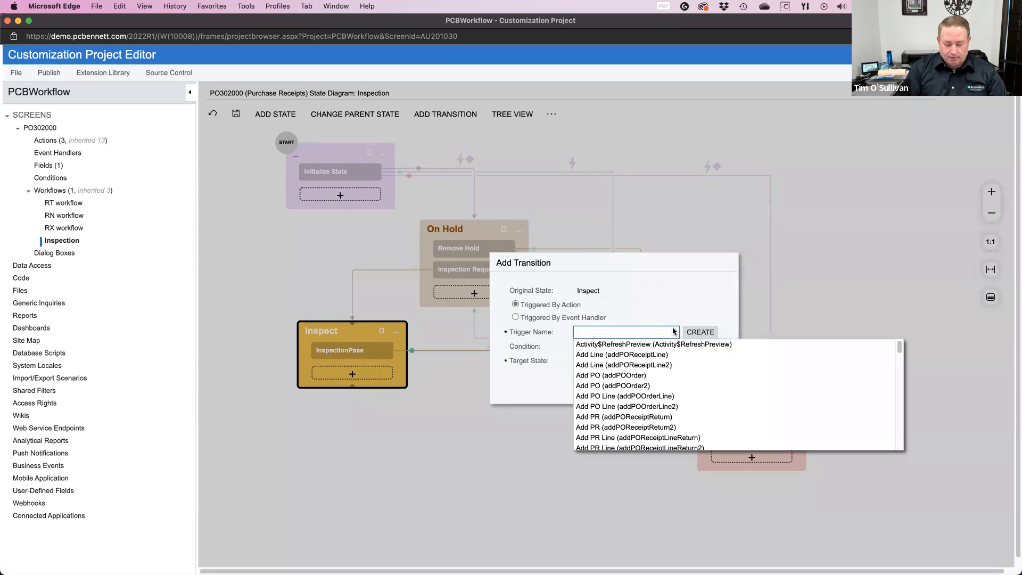
{"action": "type", "text": "inspe"}
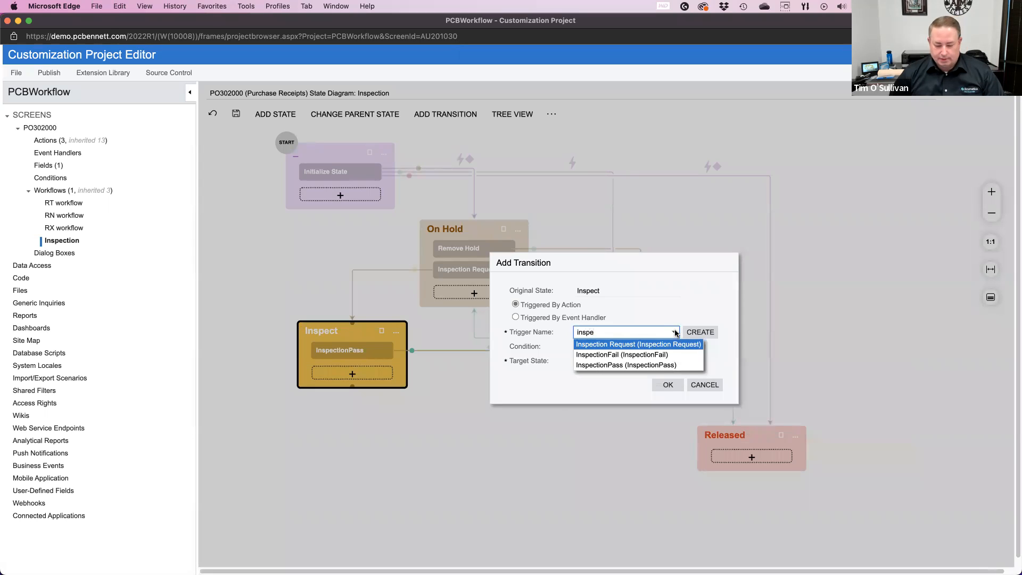
{"action": "left_click", "coordinate": [655, 354]}
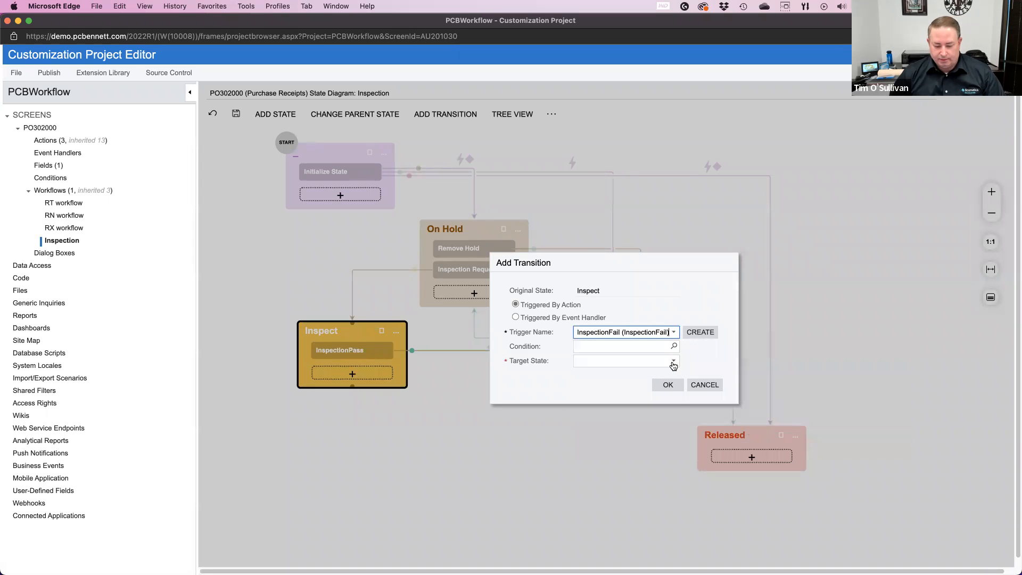
{"action": "left_click", "coordinate": [674, 362]}
{"action": "left_click", "coordinate": [633, 374]}
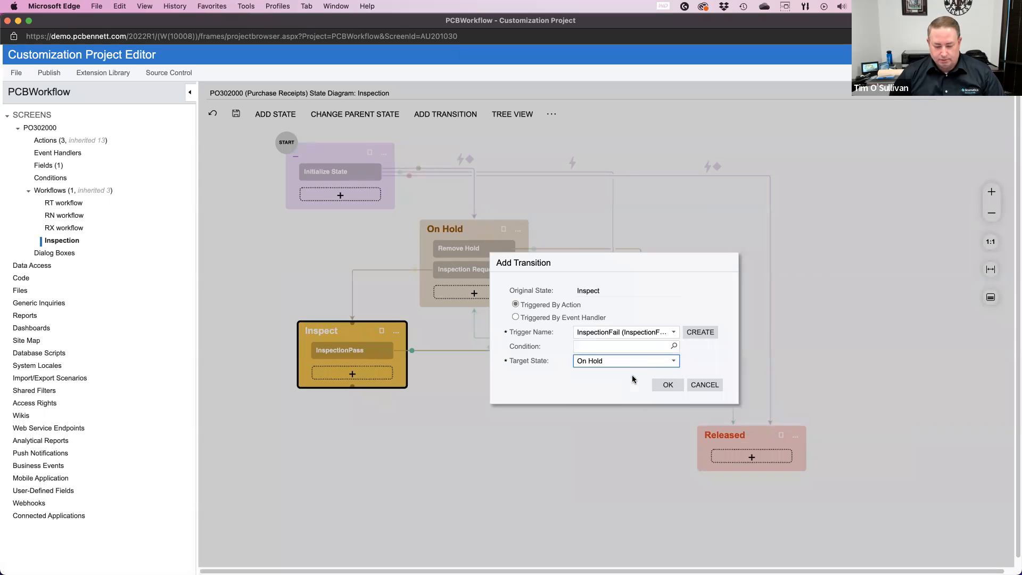
{"action": "left_click", "coordinate": [668, 387]}
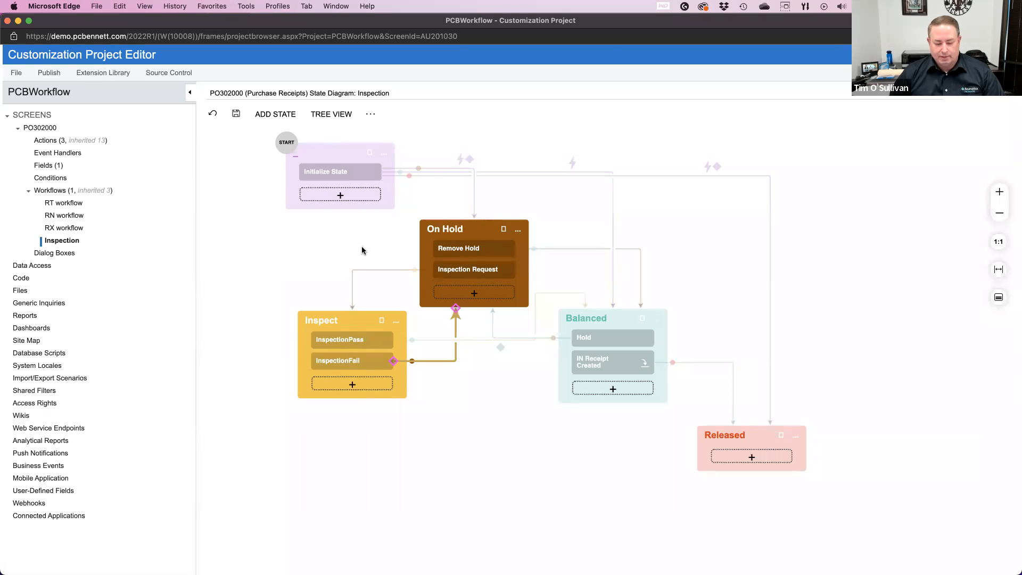
Step: Move the Inspect state lower in the diagram, save the workflow and show it in tree view
{"action": "left_click_drag", "start_coordinate": [348, 318], "coordinate": [373, 370]}
{"action": "left_click", "coordinate": [347, 414]}
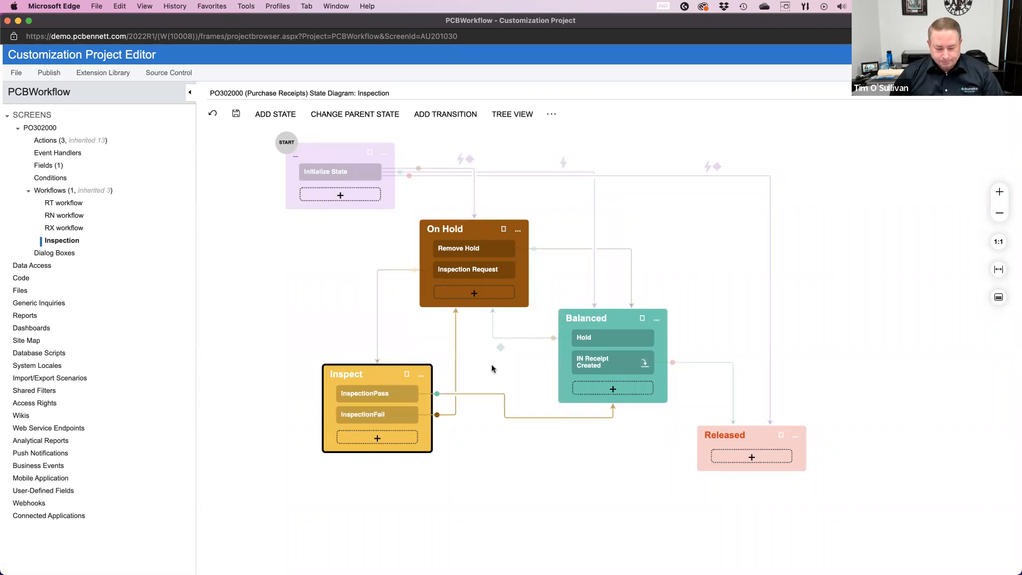
{"action": "left_click", "coordinate": [236, 115]}
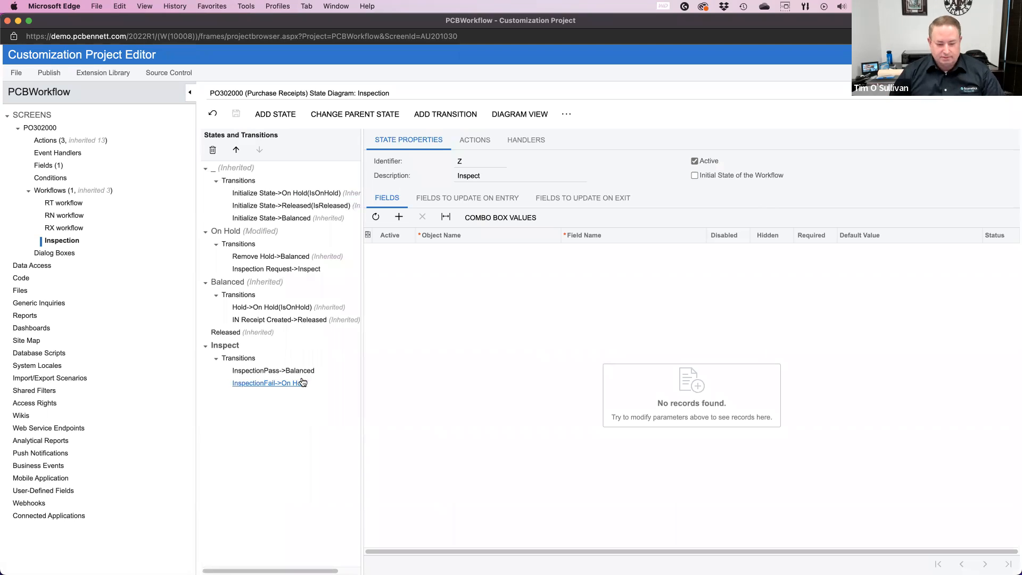
{"action": "left_click", "coordinate": [523, 116]}
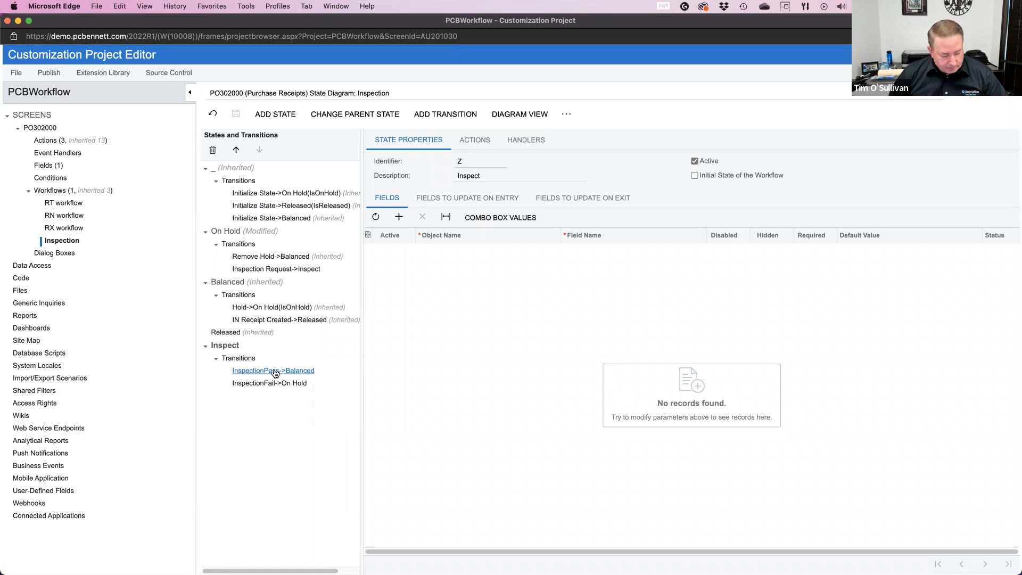
Step: In the On Hold state's actions, turn off Duplicate on Toolbar for Remove Hold and save the workflow
{"action": "left_click", "coordinate": [227, 231]}
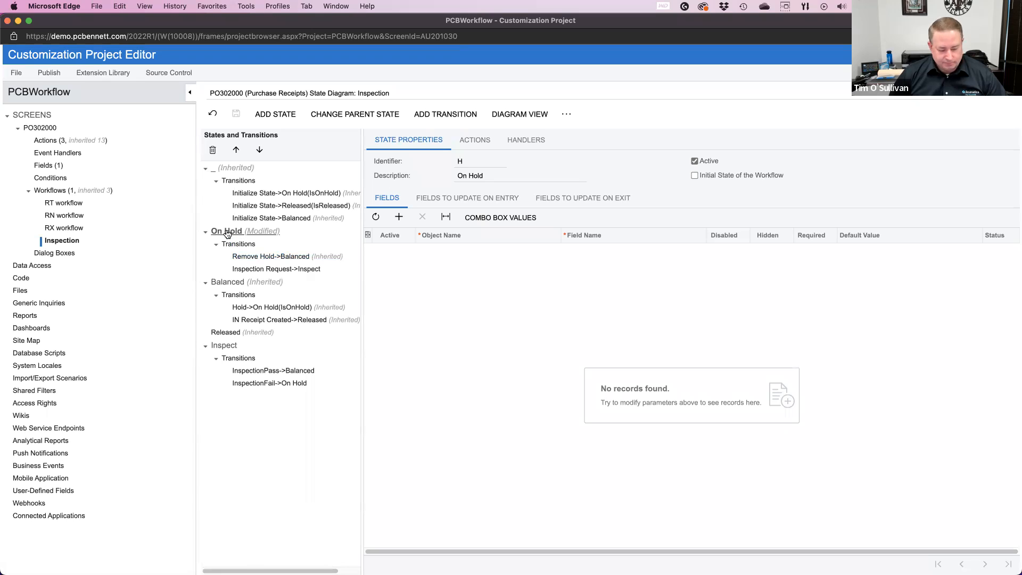
{"action": "left_click", "coordinate": [474, 141]}
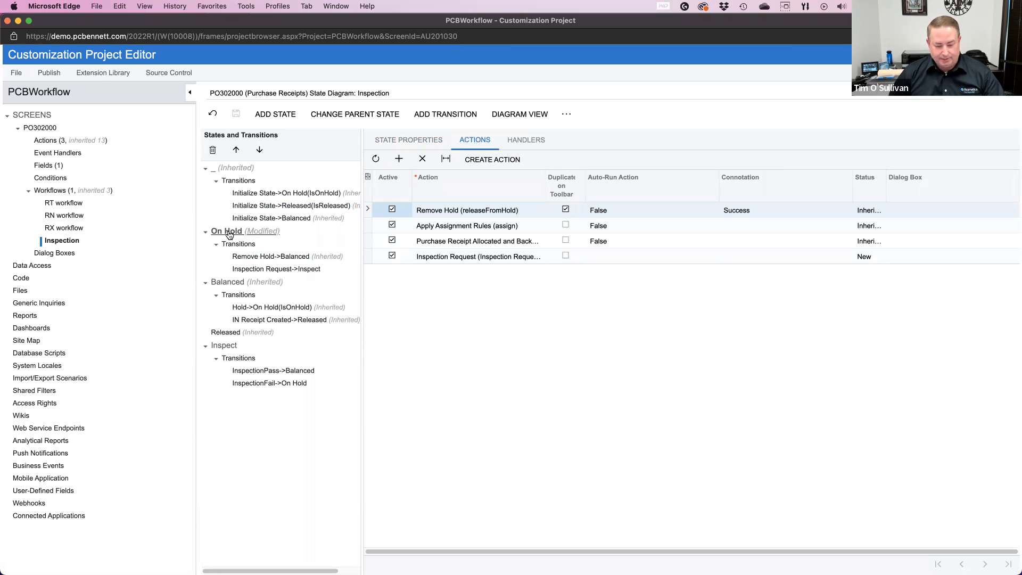
{"action": "left_click", "coordinate": [566, 209]}
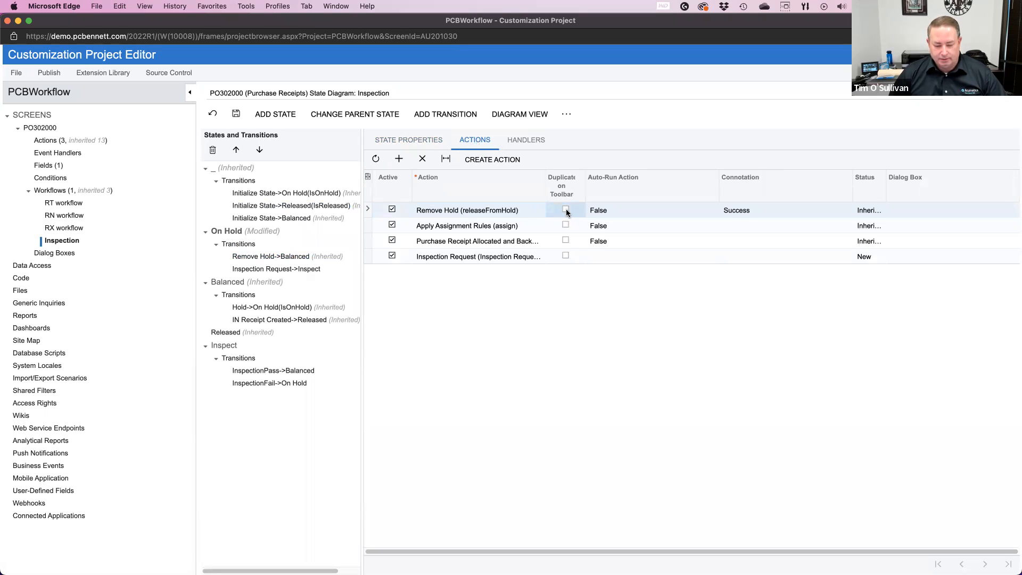
{"action": "left_click", "coordinate": [236, 114]}
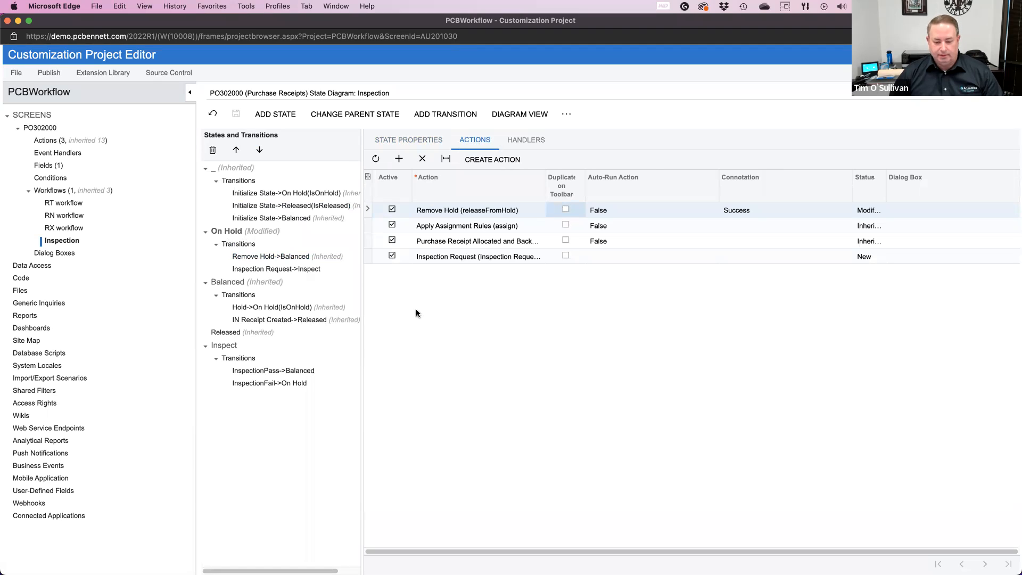
Step: For the On Hold state's Inspection Request action, set Auto-Run Action to False and Connotation to Success, and save the workflow
{"action": "left_click", "coordinate": [452, 259]}
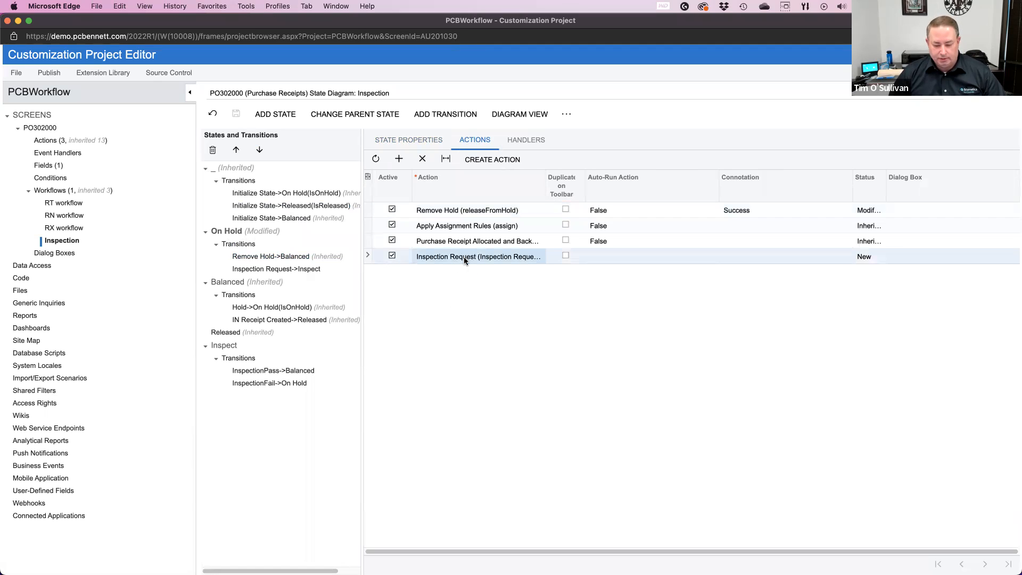
{"action": "left_click", "coordinate": [634, 256]}
{"action": "type", "text": "t"}
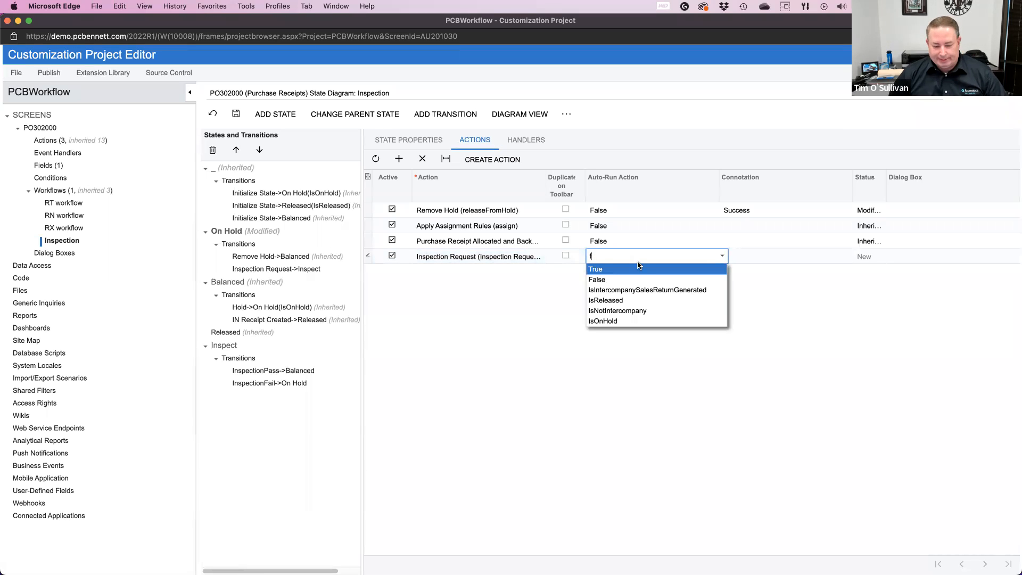
{"action": "left_click", "coordinate": [641, 281]}
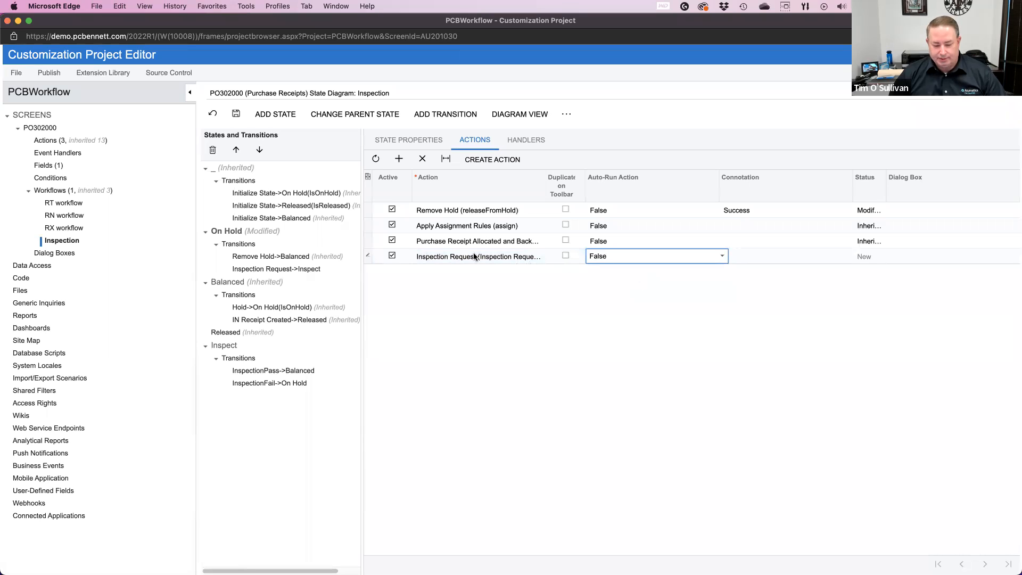
{"action": "left_click", "coordinate": [751, 211]}
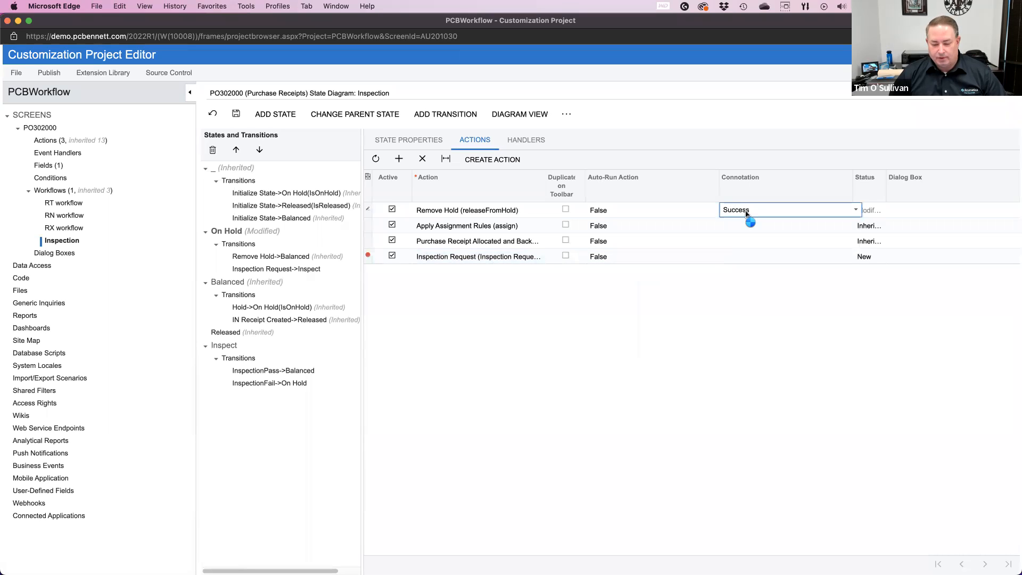
{"action": "left_click", "coordinate": [746, 259]}
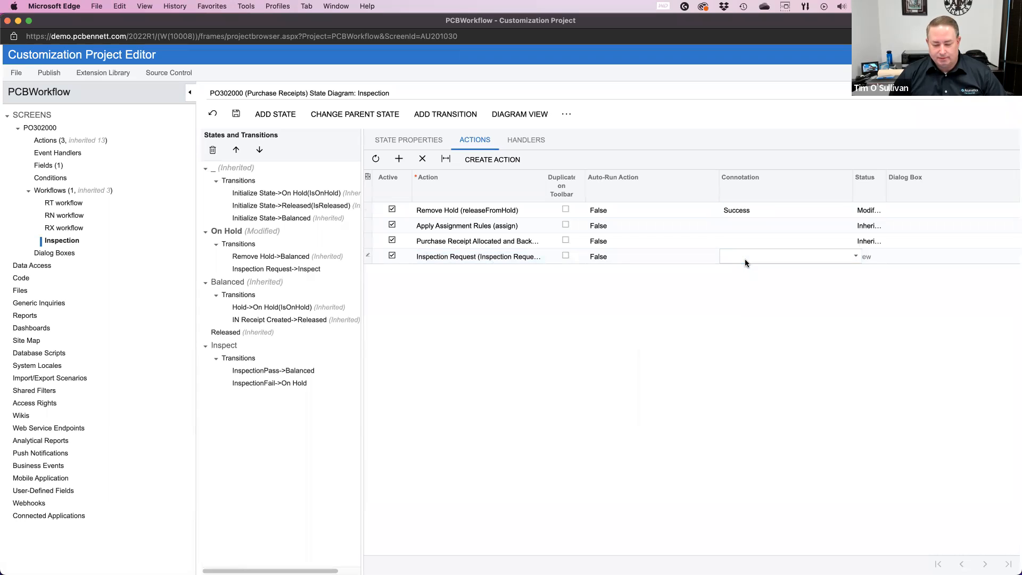
{"action": "left_click", "coordinate": [746, 259]}
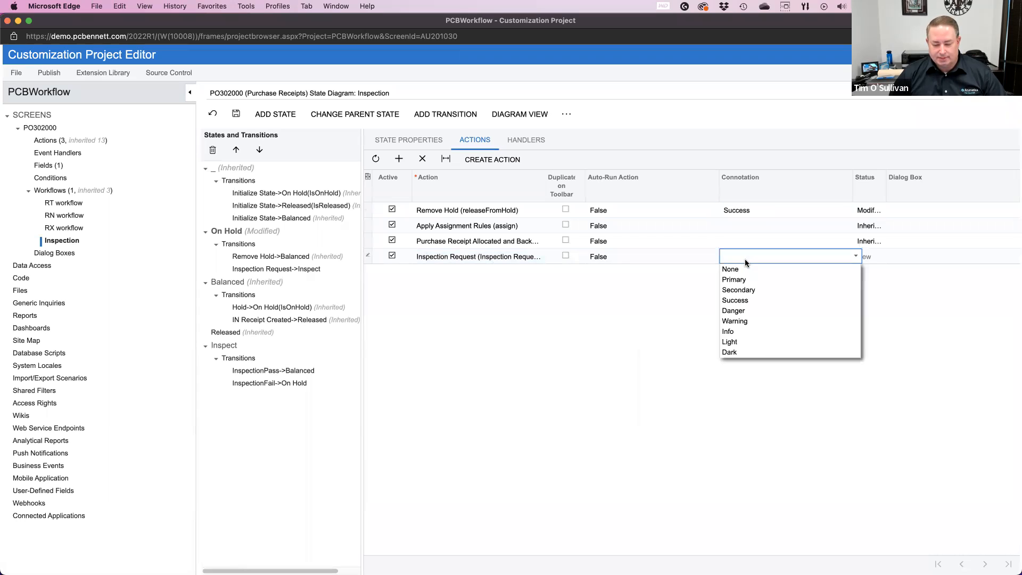
{"action": "left_click", "coordinate": [747, 301]}
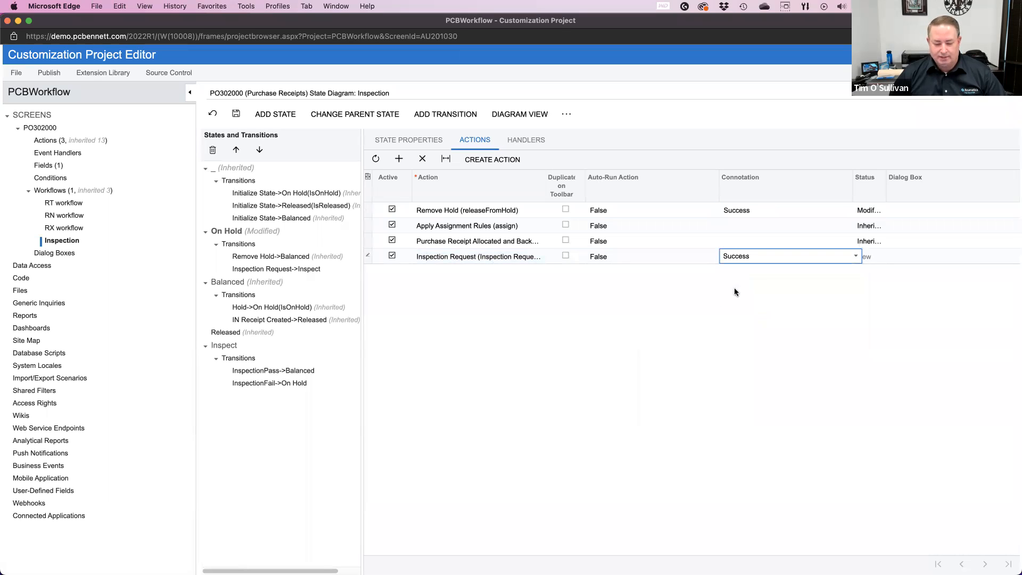
{"action": "left_click", "coordinate": [731, 261]}
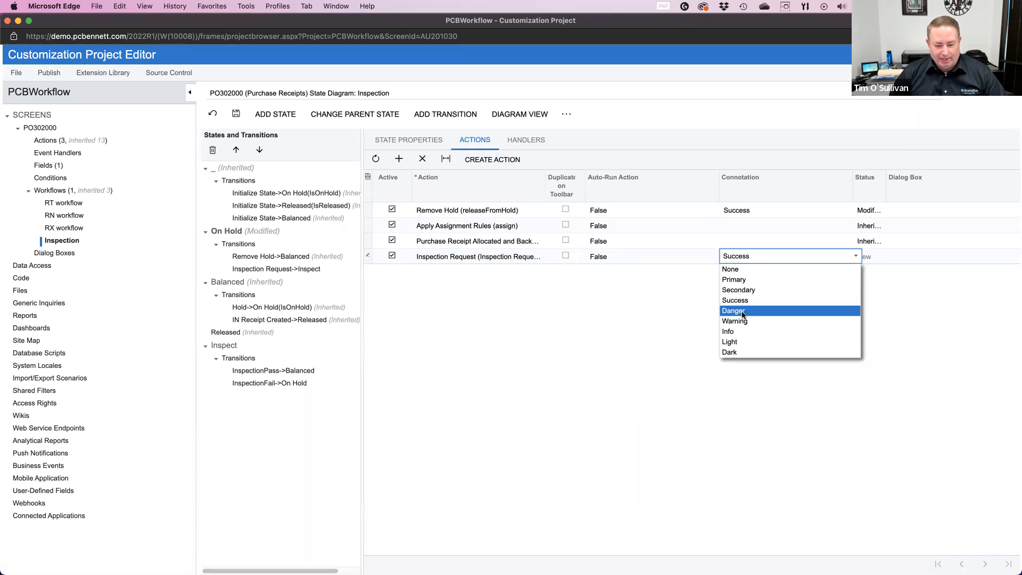
{"action": "left_click", "coordinate": [666, 319]}
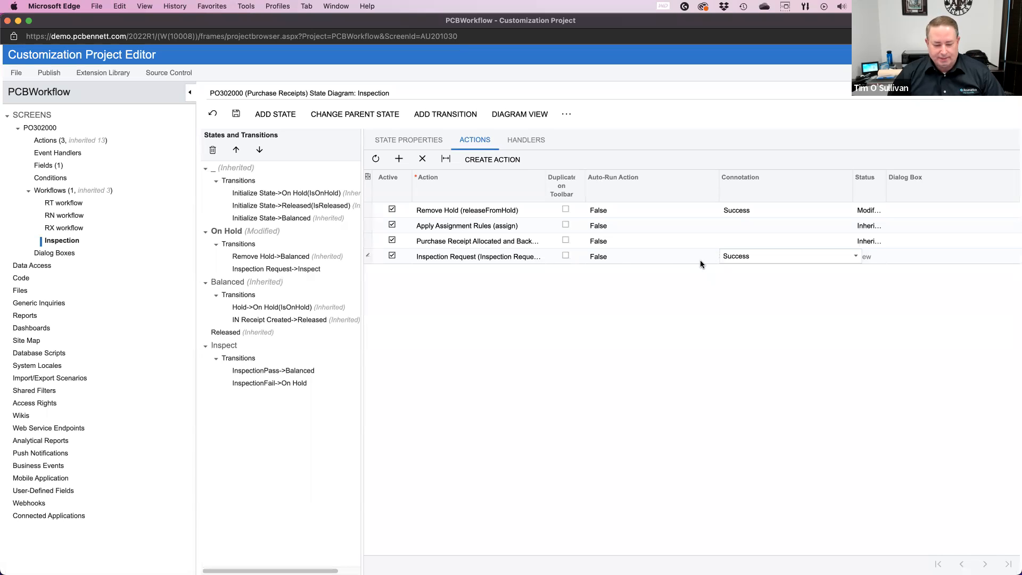
{"action": "left_click", "coordinate": [236, 114]}
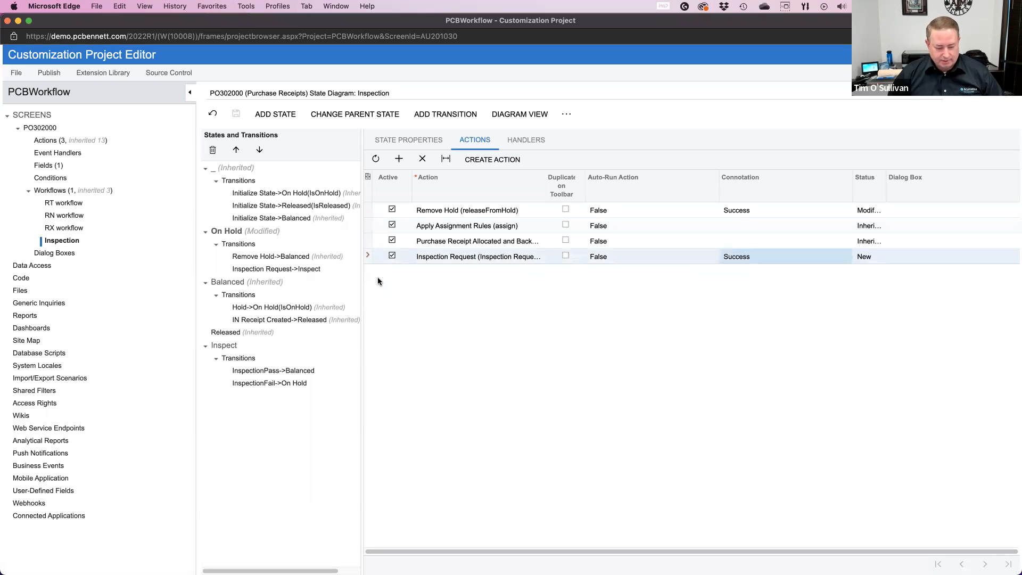
Step: Add the Inspection Status field to the fields updated after the InspectionPass transition to Balanced
{"action": "left_click", "coordinate": [286, 373]}
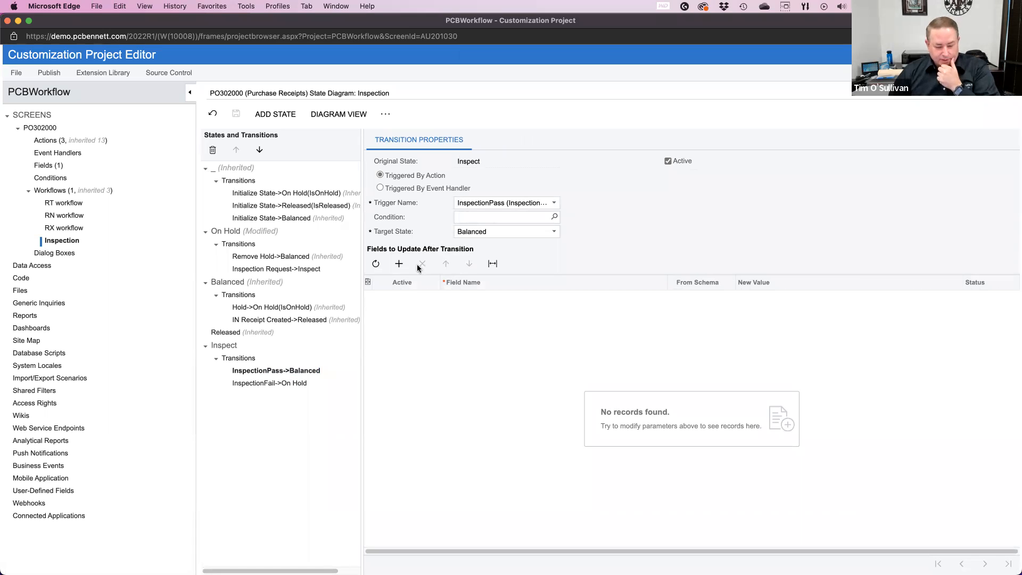
{"action": "left_click", "coordinate": [398, 264]}
{"action": "left_click", "coordinate": [482, 298]}
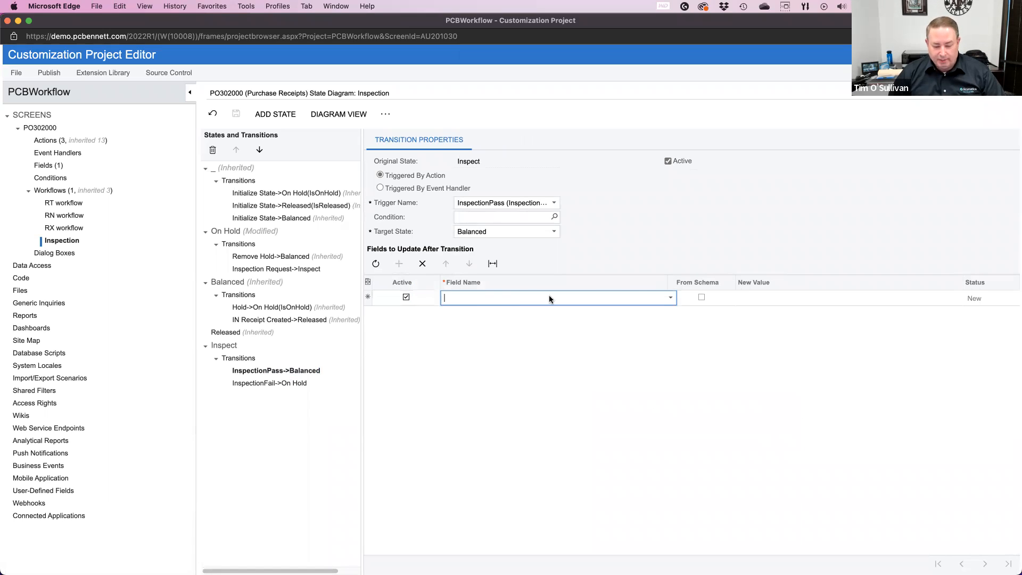
{"action": "left_click", "coordinate": [670, 298]}
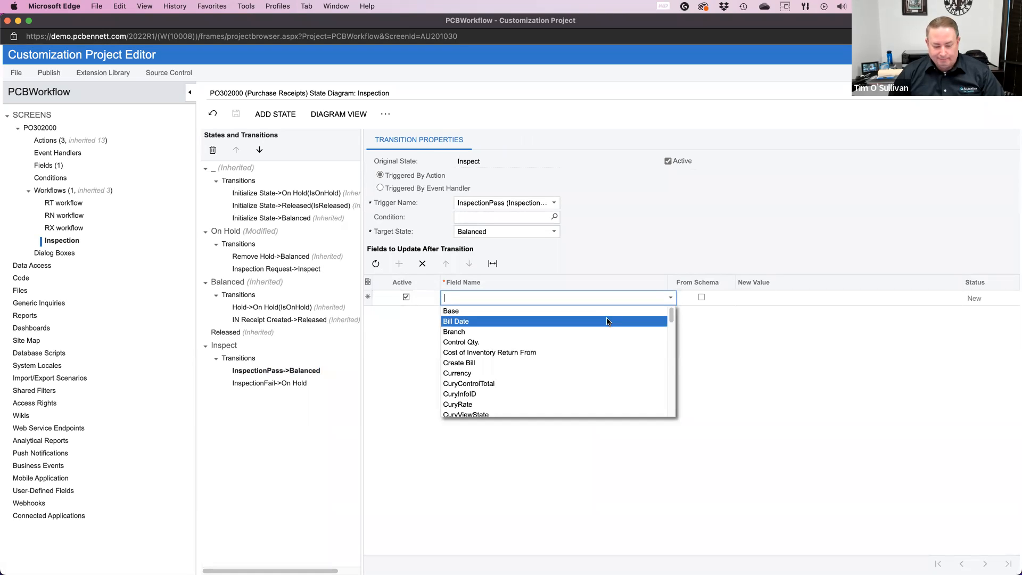
{"action": "type", "text": "insp"}
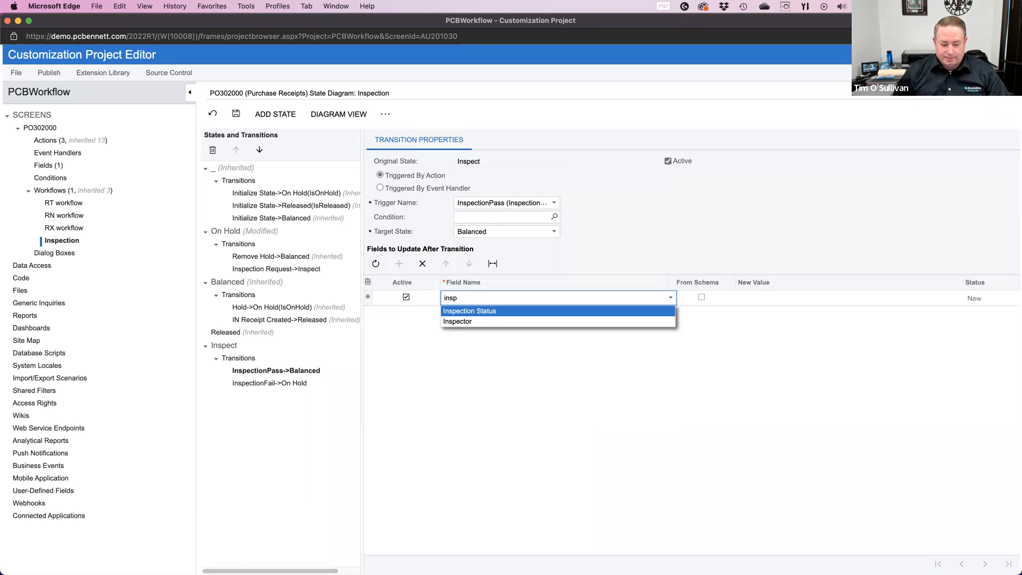
{"action": "left_click", "coordinate": [552, 311]}
Step: Enable From Schema for the InspectionPass transition's Inspection Status update, set its new value to Pass, and save the workflow
{"action": "left_click", "coordinate": [702, 297]}
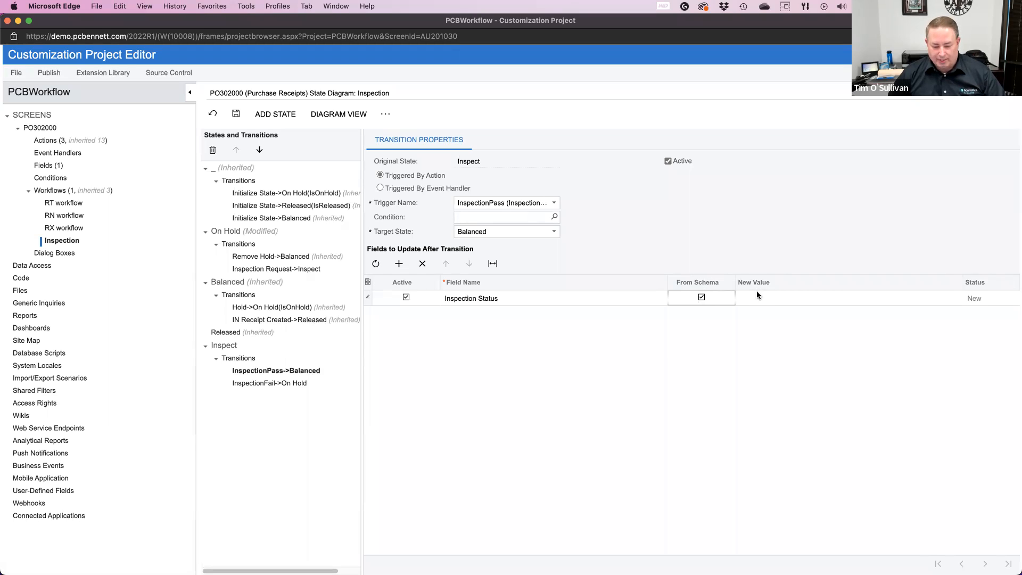
{"action": "left_click", "coordinate": [702, 297]}
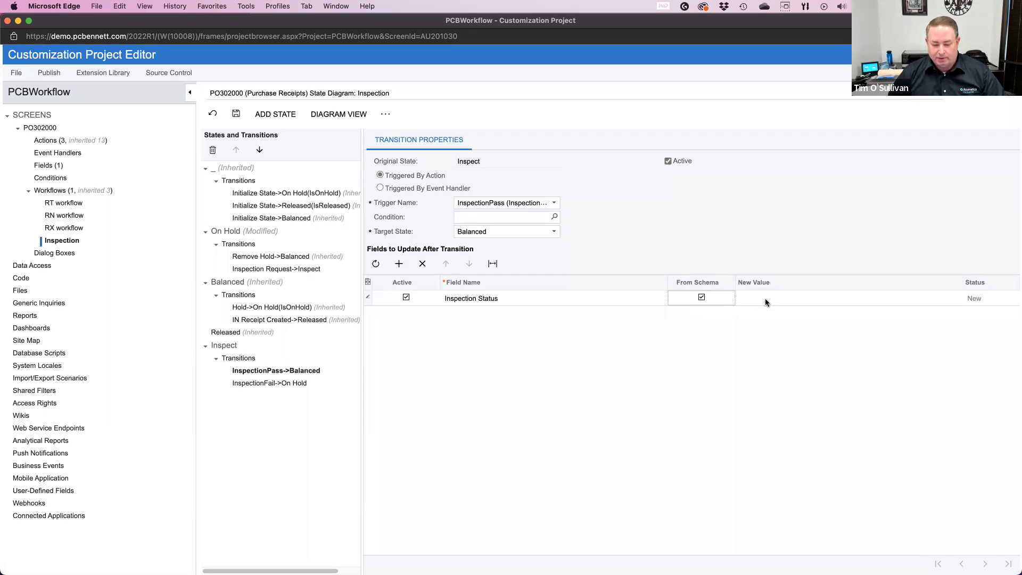
{"action": "left_click", "coordinate": [783, 301]}
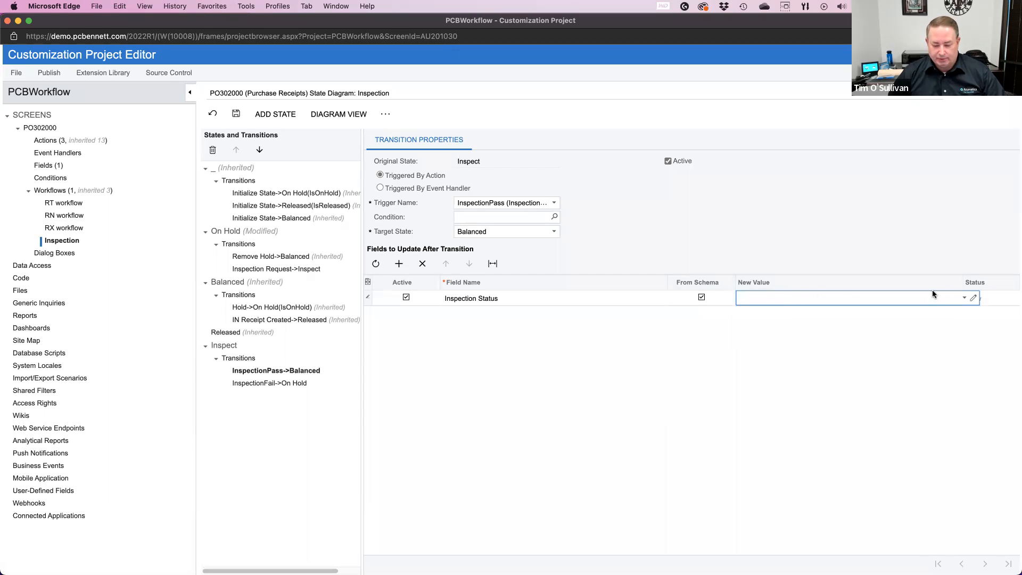
{"action": "left_click", "coordinate": [962, 297]}
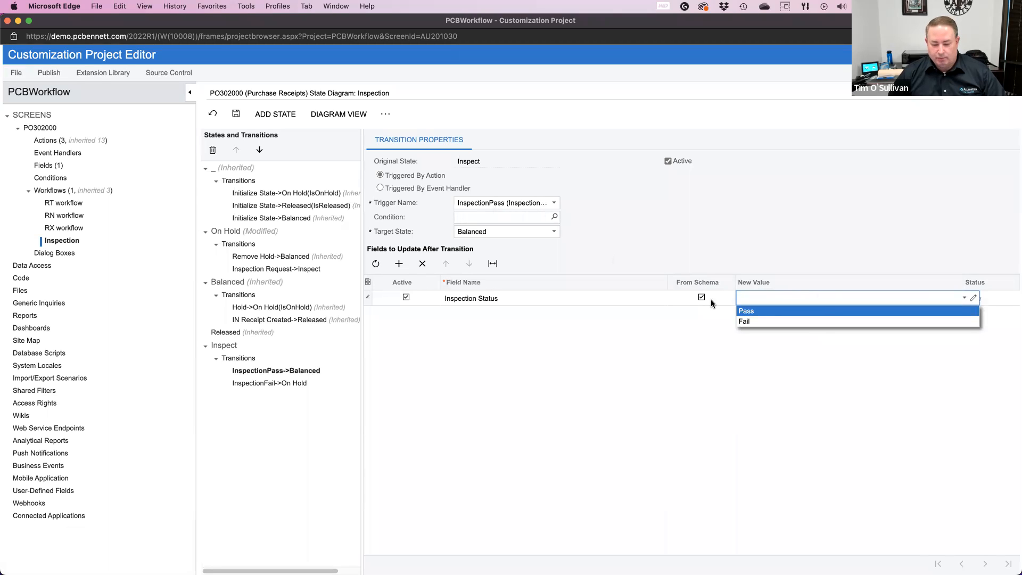
{"action": "left_click", "coordinate": [756, 312]}
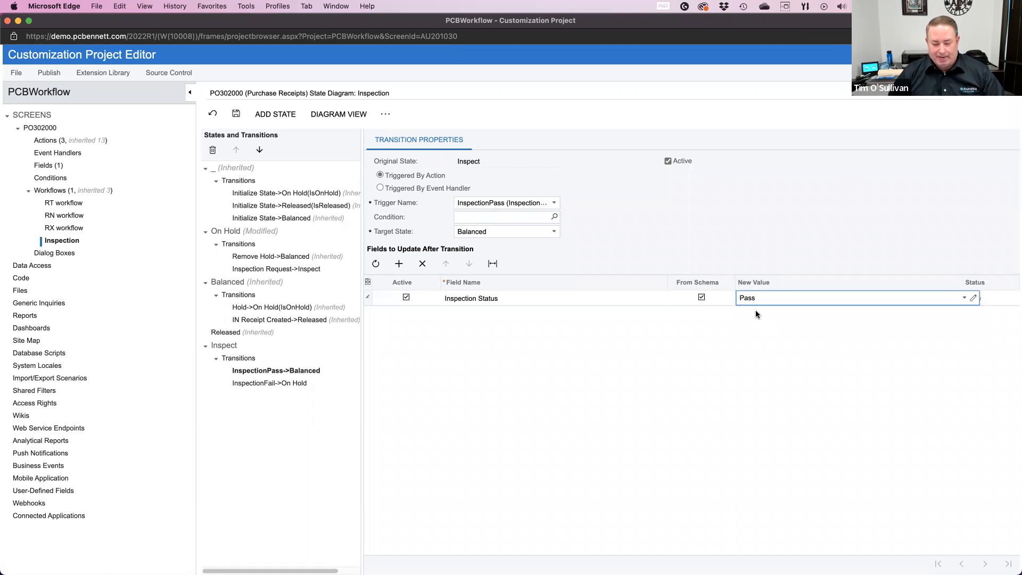
{"action": "left_click", "coordinate": [236, 114]}
Step: Add the Inspection Status field to the fields updated after the InspectionFail transition to On Hold
{"action": "left_click", "coordinate": [266, 383]}
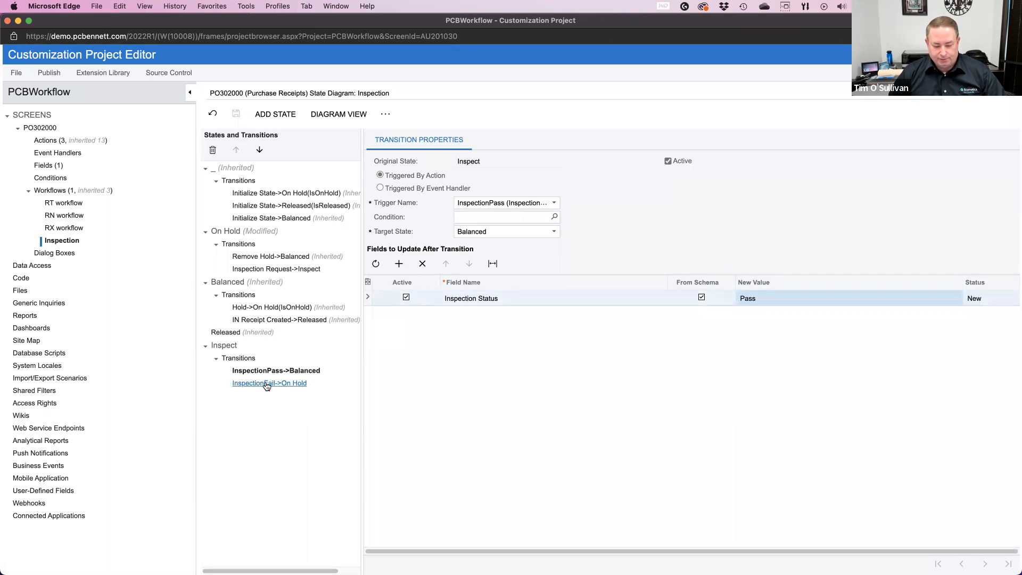
{"action": "left_click", "coordinate": [398, 263]}
{"action": "left_click", "coordinate": [503, 299]}
{"action": "left_click", "coordinate": [670, 297]}
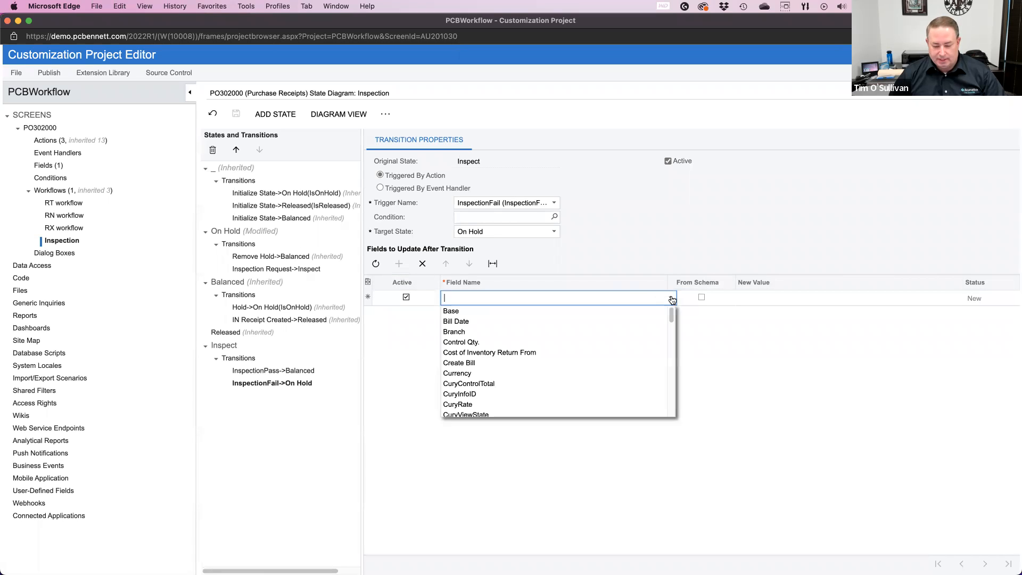
{"action": "type", "text": "insp"}
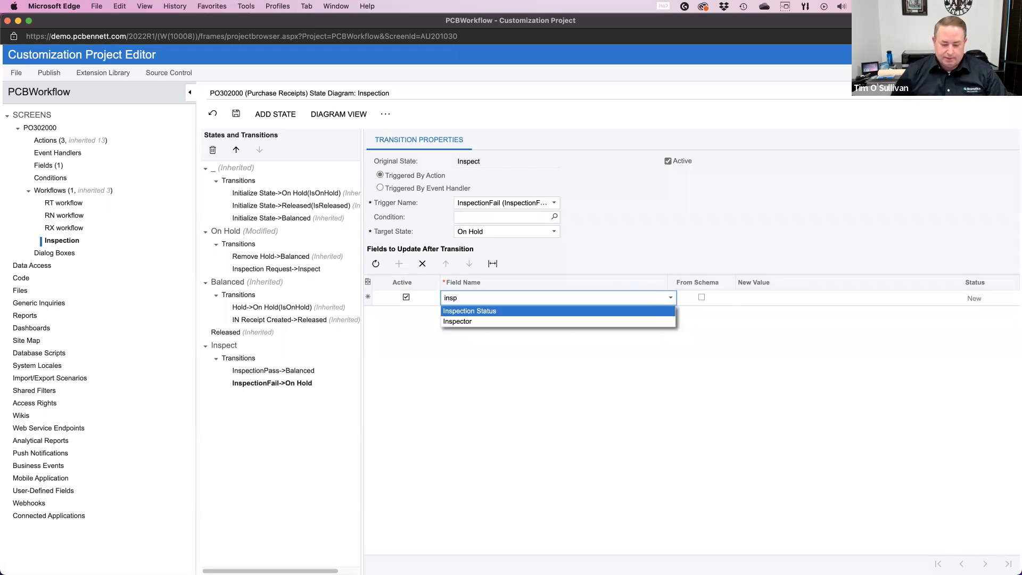
{"action": "left_click", "coordinate": [611, 313]}
Step: Enable From Schema for the InspectionFail transition's Inspection Status update, set its new value to Fail, and save the workflow
{"action": "left_click", "coordinate": [705, 297]}
{"action": "left_click", "coordinate": [702, 297]}
{"action": "left_click", "coordinate": [847, 297]}
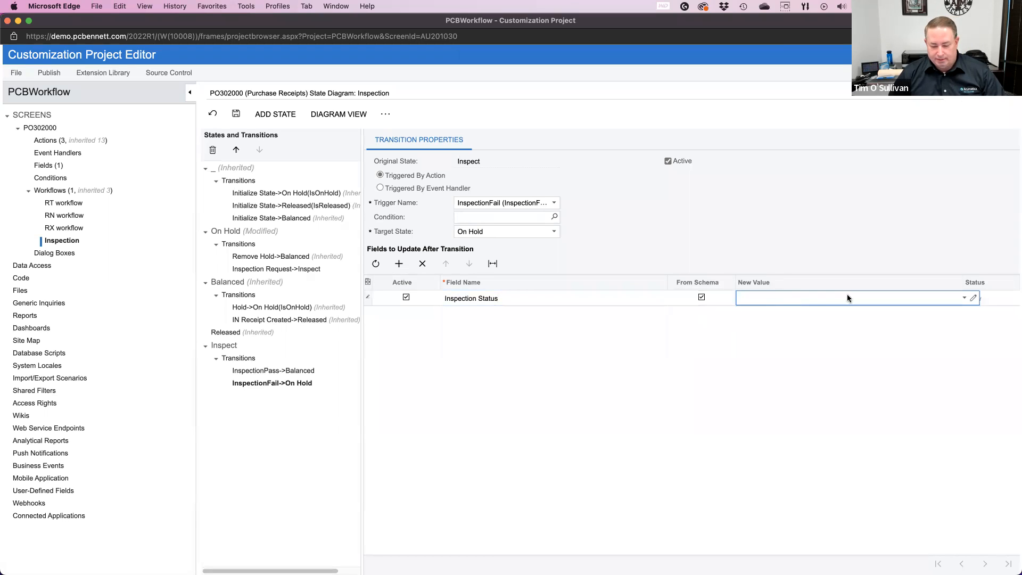
{"action": "left_click", "coordinate": [965, 299]}
{"action": "left_click", "coordinate": [828, 321]}
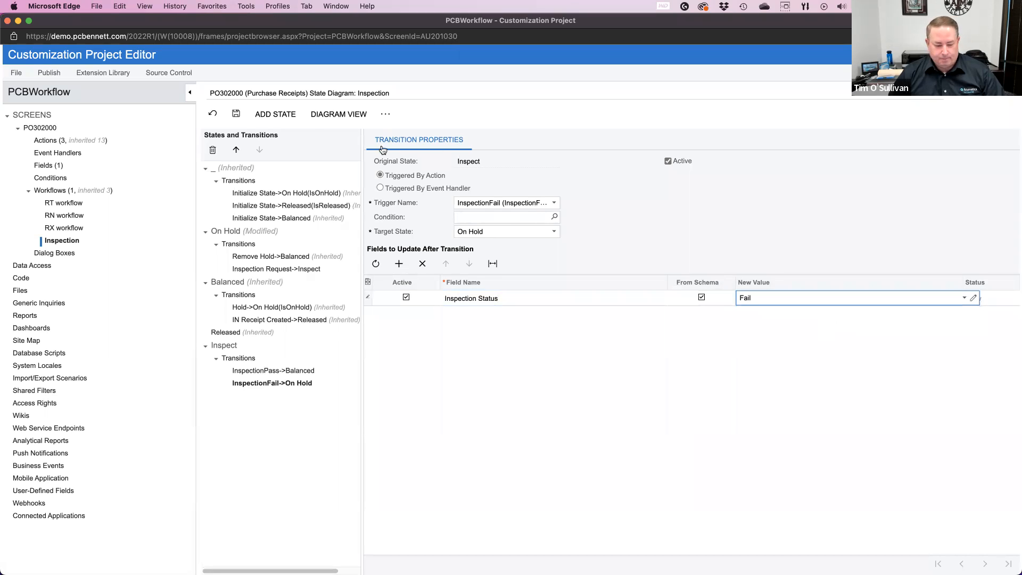
{"action": "left_click", "coordinate": [235, 115]}
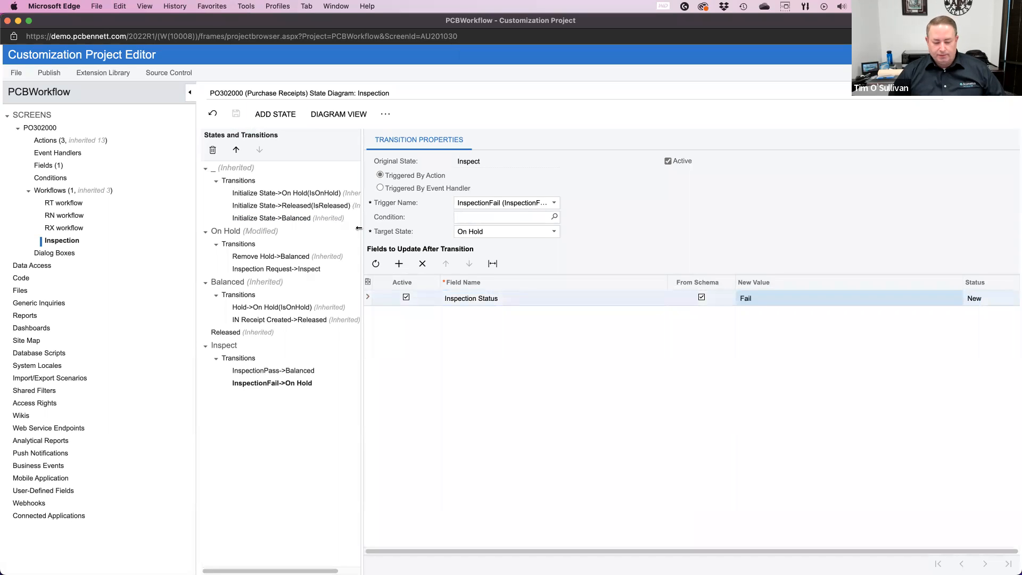
Step: Add the Inspector field to the fields updated after the InspectionPass transition to Balanced
{"action": "left_click", "coordinate": [283, 370]}
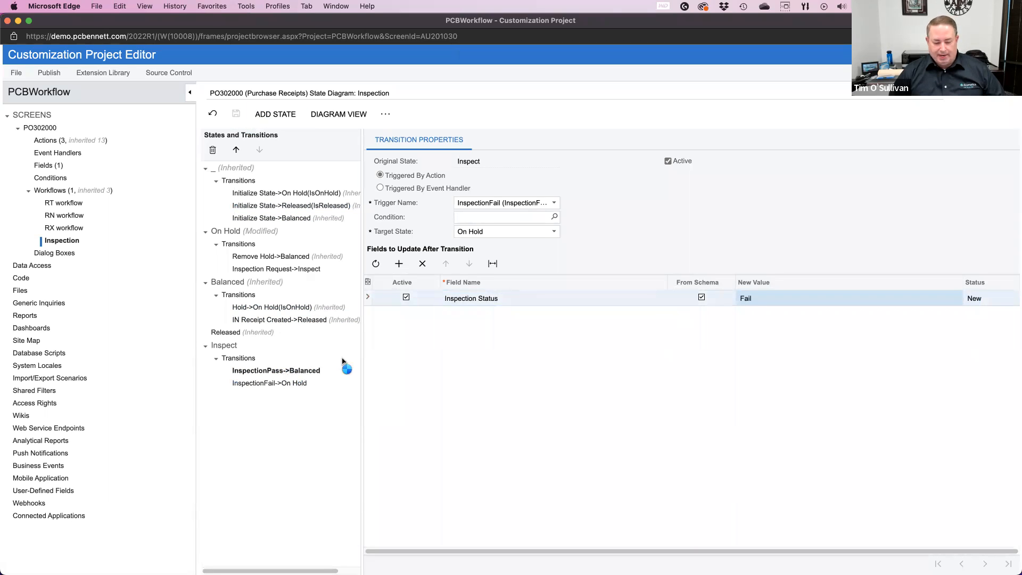
{"action": "left_click", "coordinate": [399, 263]}
{"action": "left_click", "coordinate": [622, 314]}
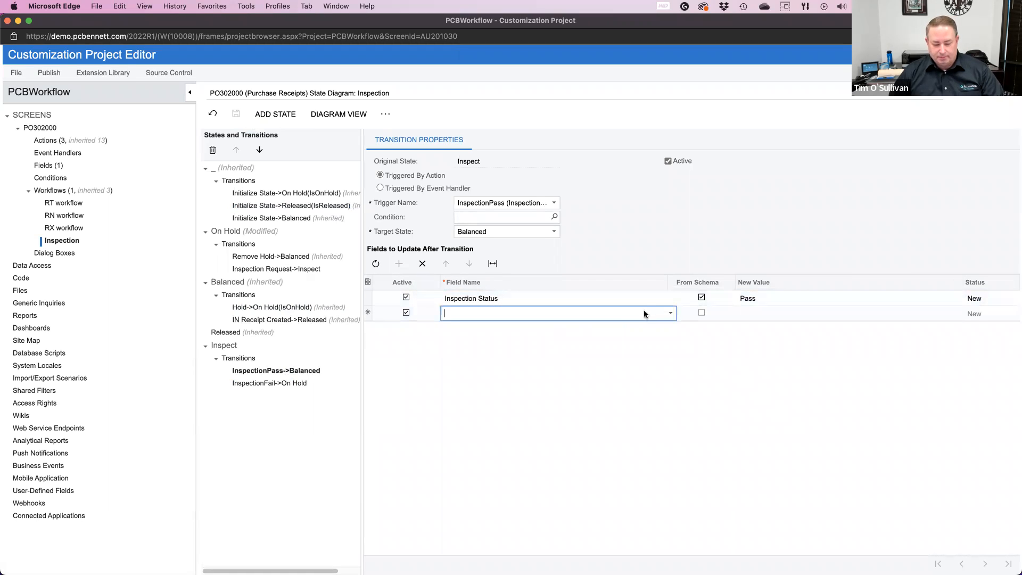
{"action": "left_click", "coordinate": [670, 314]}
{"action": "type", "text": "inspe"}
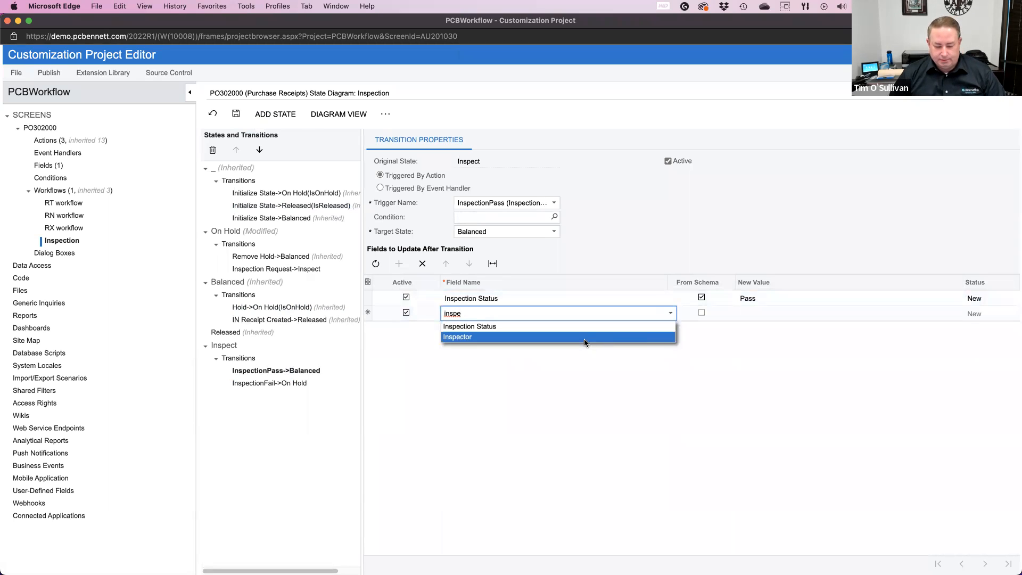
{"action": "left_click", "coordinate": [583, 338]}
Step: Enable From Schema for the InspectionPass transition's Inspector update, enter and copy the inspector's employee ID as its new value, and save the workflow
{"action": "left_click", "coordinate": [702, 315]}
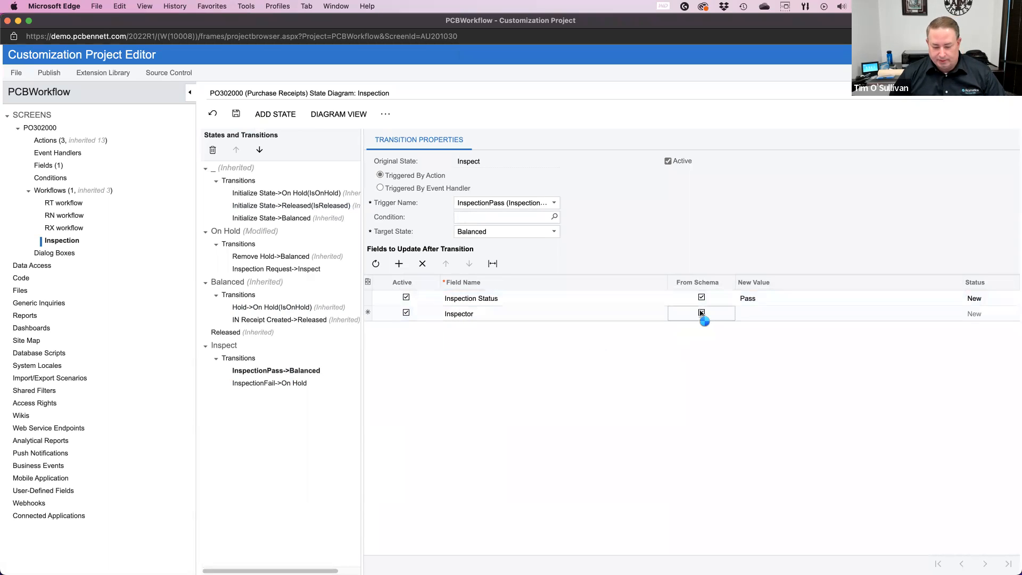
{"action": "left_click", "coordinate": [702, 314]}
{"action": "left_click", "coordinate": [754, 314]}
{"action": "type", "text": "EP"}
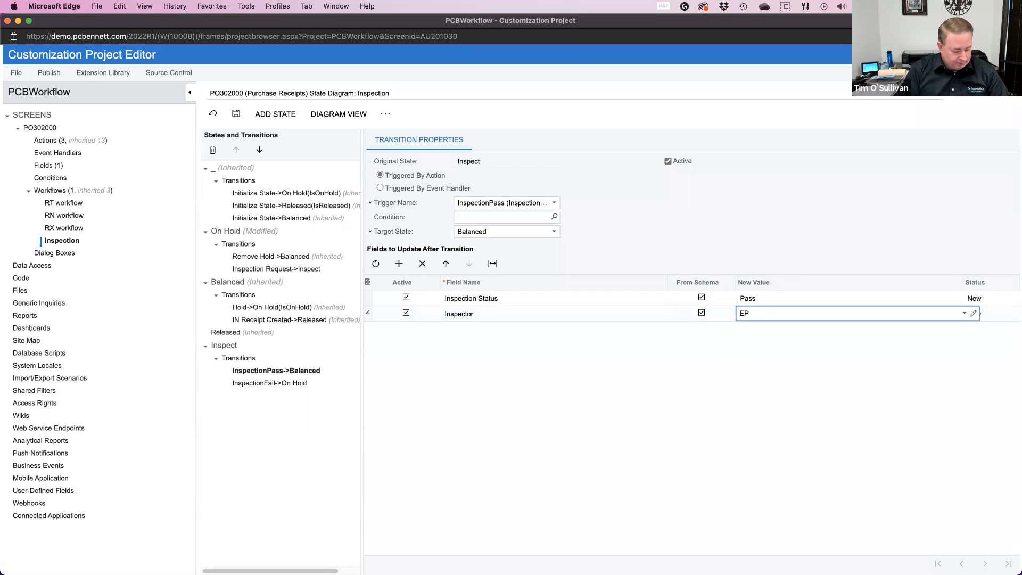
{"action": "type", "text": "0"}
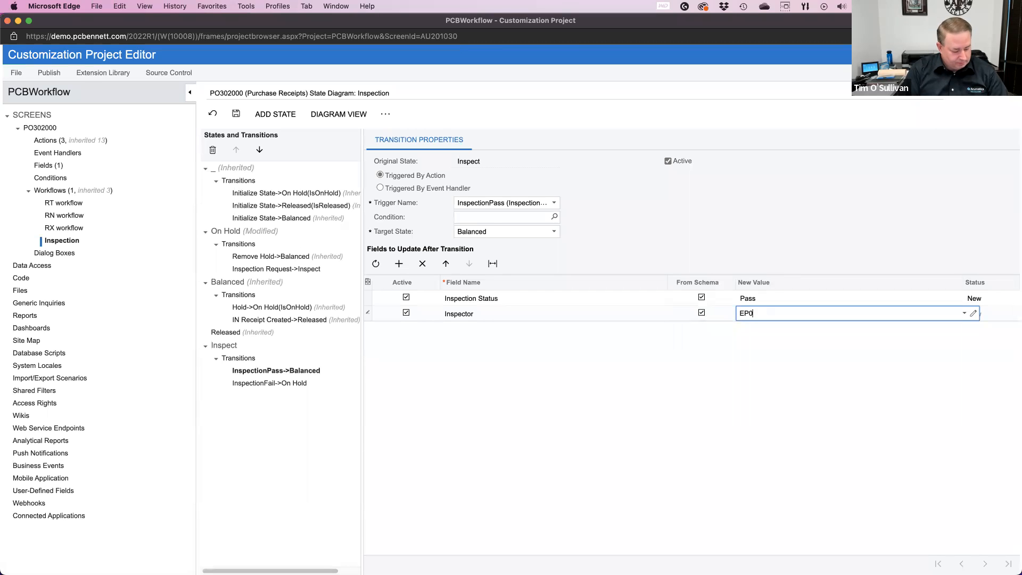
{"action": "type", "text": "00000"}
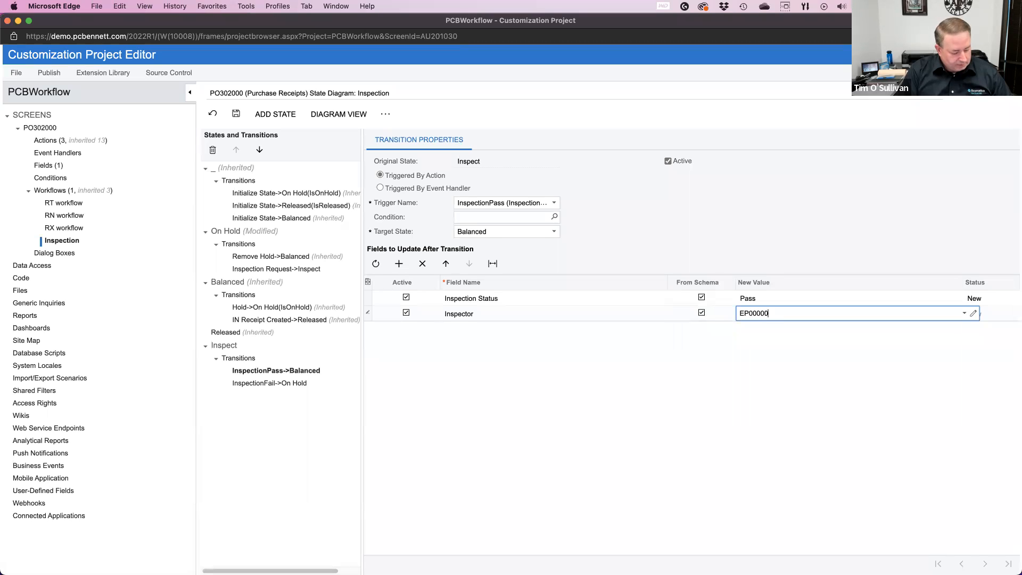
{"action": "type", "text": "02"}
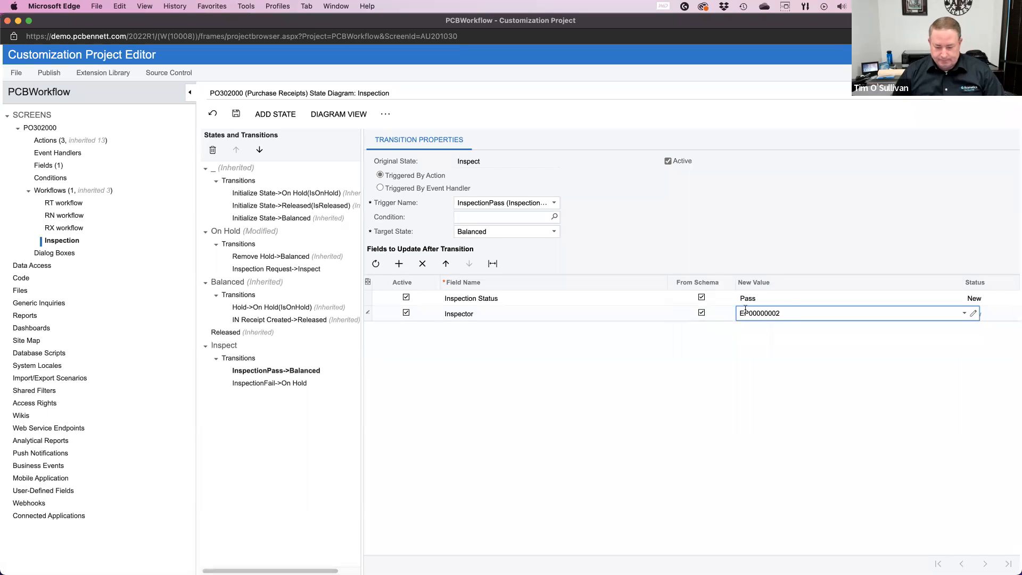
{"action": "left_click_drag", "start_coordinate": [783, 313], "coordinate": [711, 314]}
{"action": "key", "text": "super+c"}
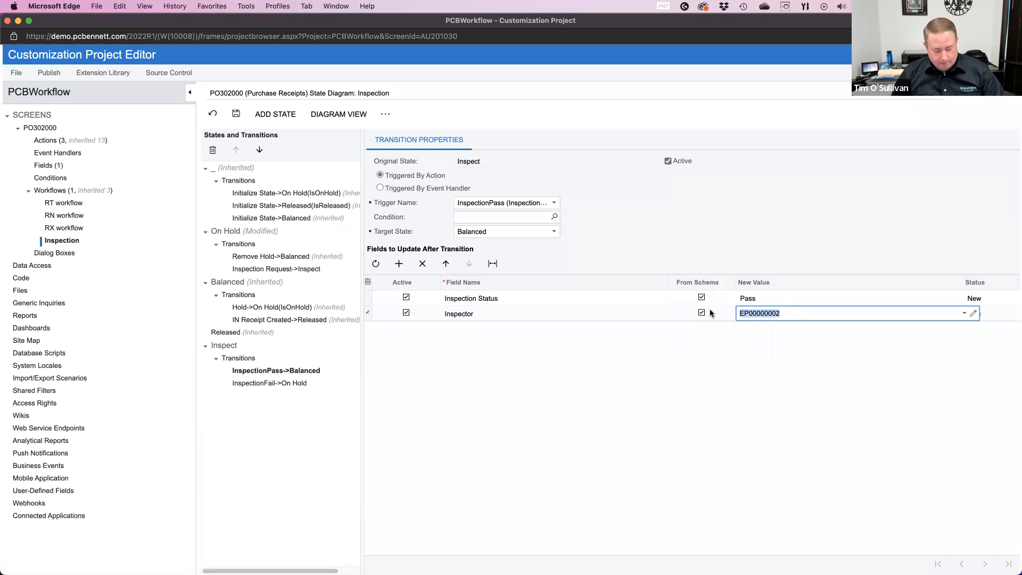
{"action": "left_click", "coordinate": [656, 356]}
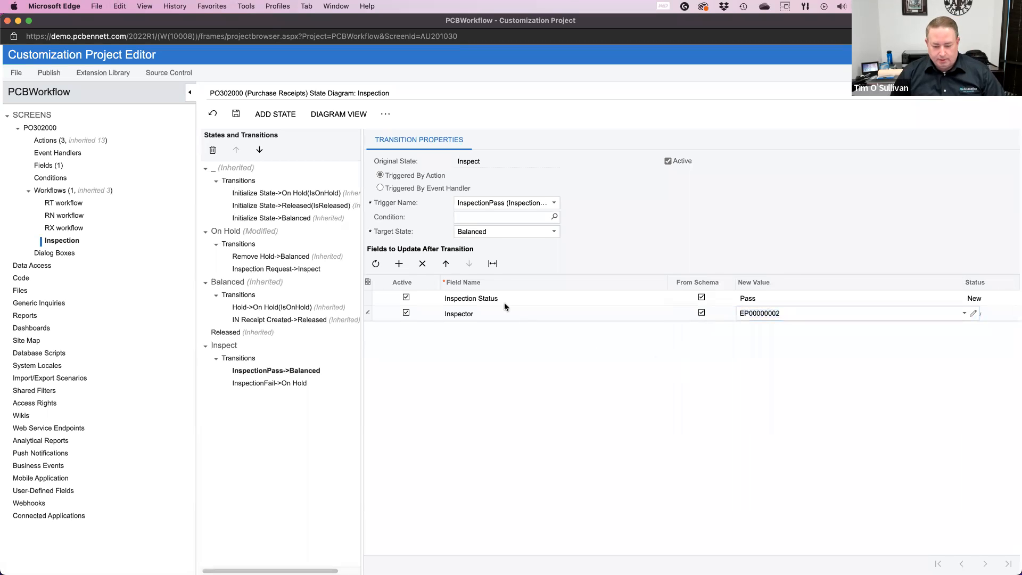
{"action": "left_click", "coordinate": [230, 116]}
Step: Add the Inspector field to the fields updated after the InspectionFail transition to On Hold
{"action": "left_click", "coordinate": [265, 385]}
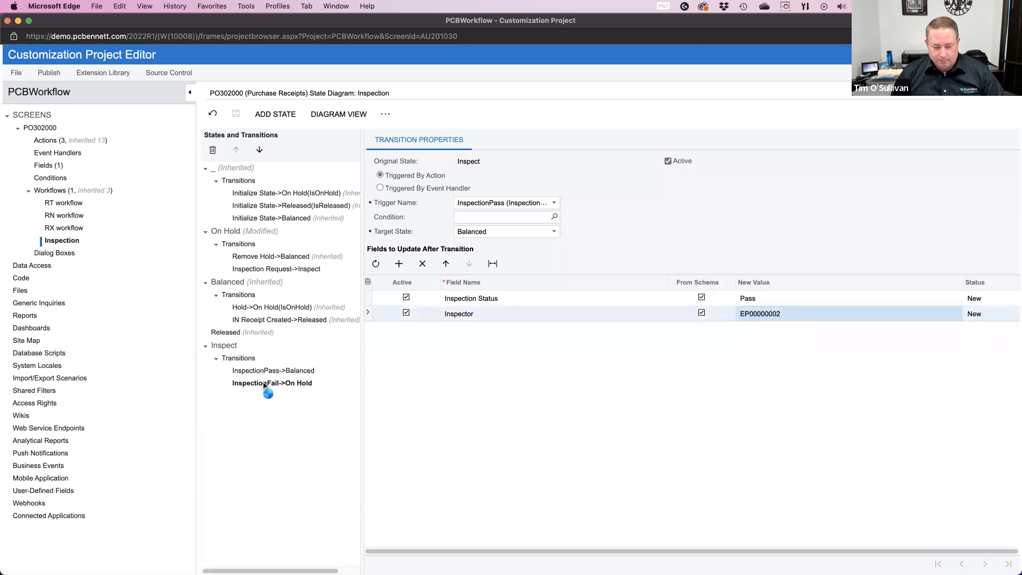
{"action": "left_click", "coordinate": [398, 265]}
{"action": "left_click", "coordinate": [522, 314]}
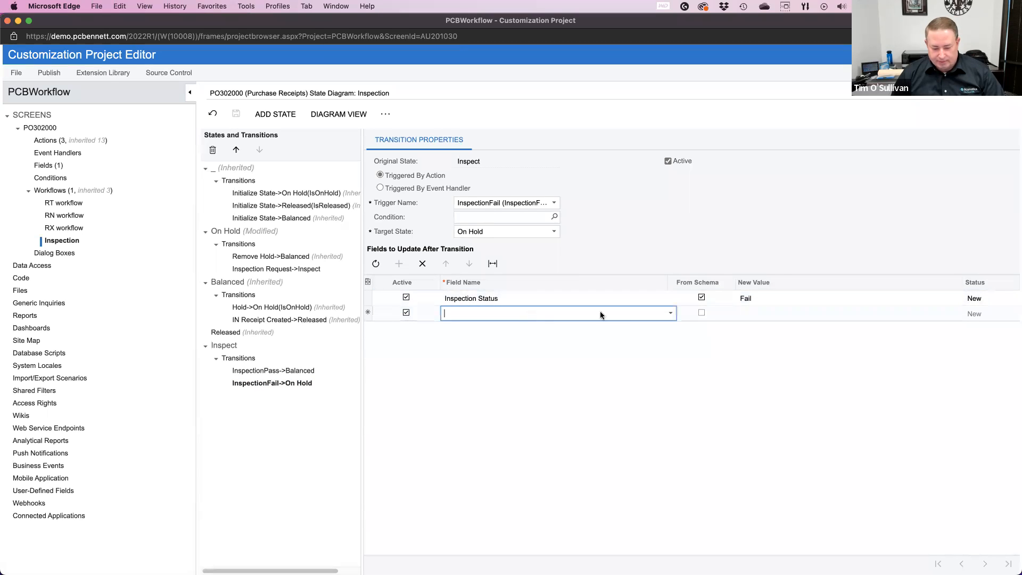
{"action": "left_click", "coordinate": [670, 314]}
{"action": "type", "text": "inspe"}
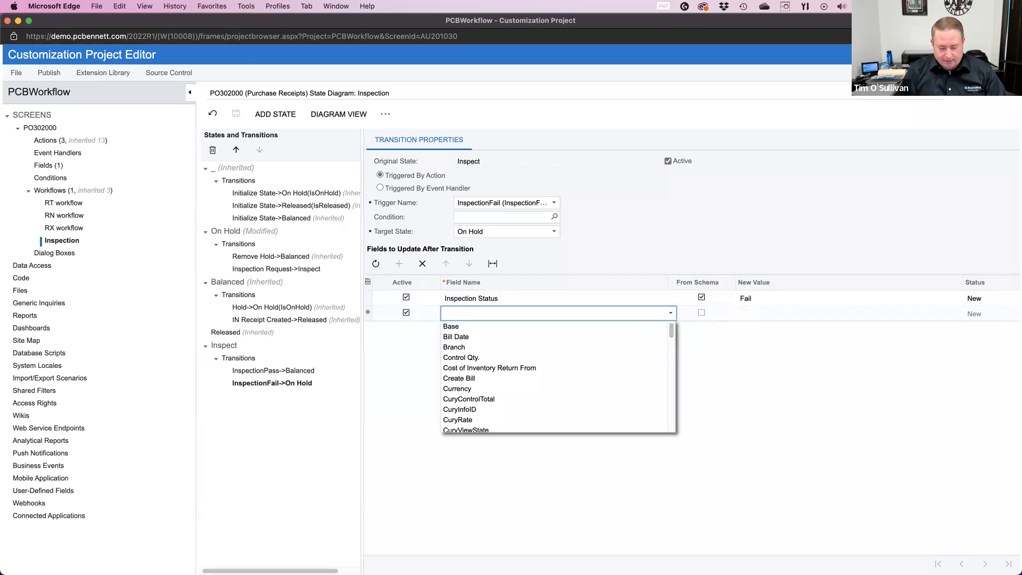
{"action": "left_click", "coordinate": [531, 337]}
Step: Enable From Schema for the InspectionFail transition's Inspector update, paste the inspector's employee ID as its new value, and save the workflow
{"action": "left_click", "coordinate": [701, 313]}
{"action": "left_click", "coordinate": [761, 314]}
{"action": "key", "text": "super+v"}
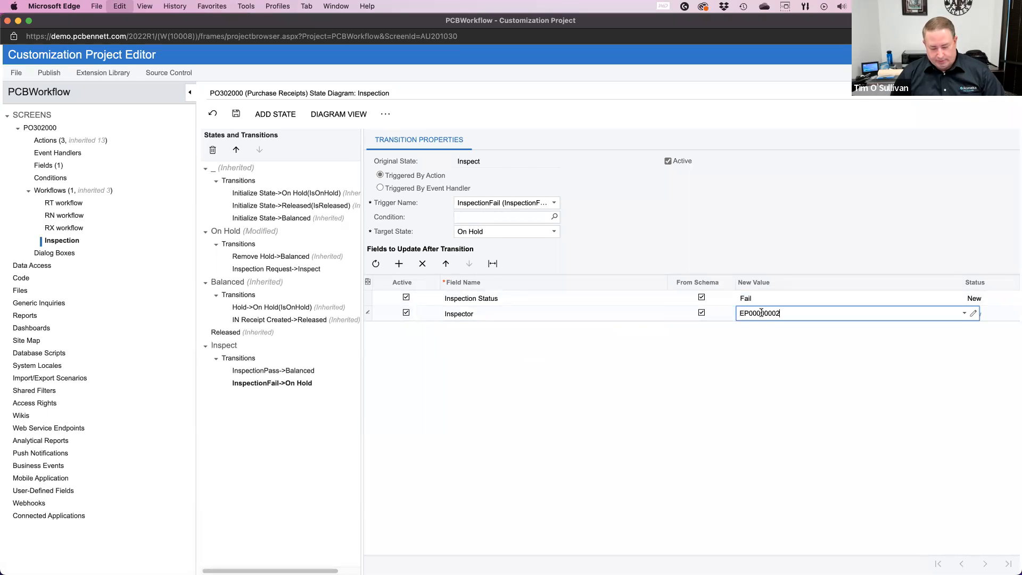
{"action": "left_click", "coordinate": [236, 114]}
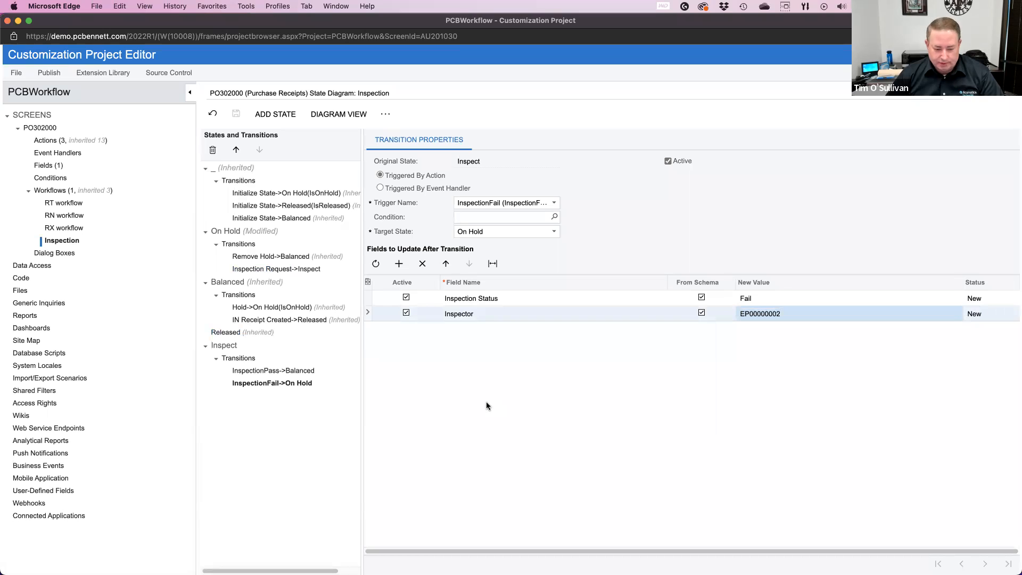
Step: Show the Inspection workflow in diagram view and publish the current customization project
{"action": "left_click", "coordinate": [346, 118]}
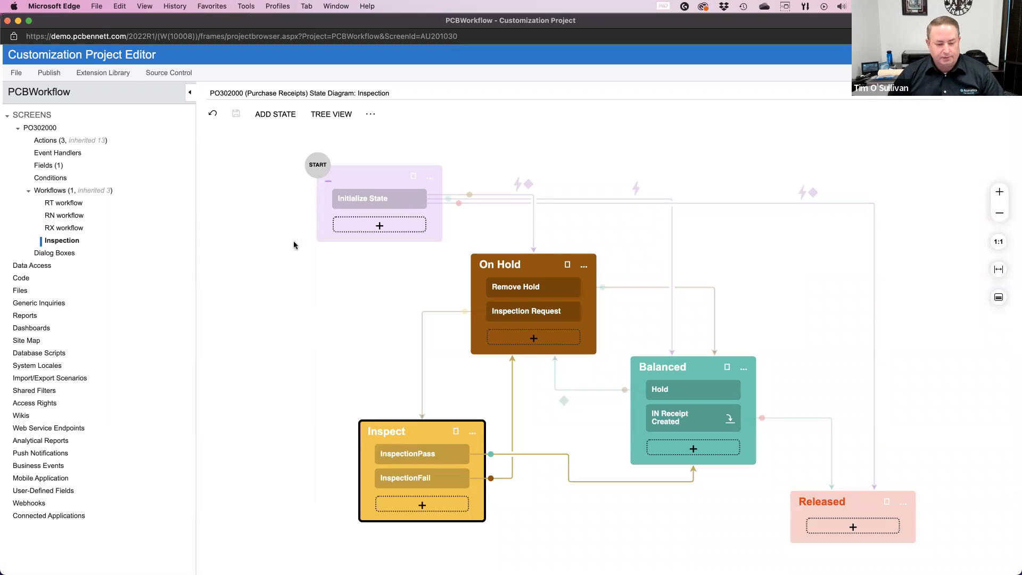
{"action": "left_click", "coordinate": [56, 76]}
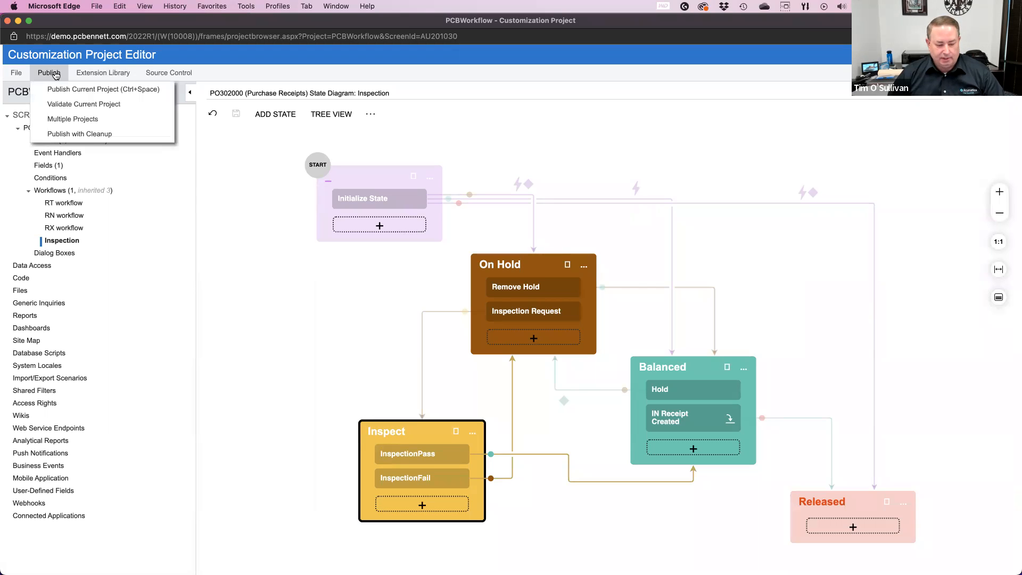
{"action": "left_click", "coordinate": [90, 94]}
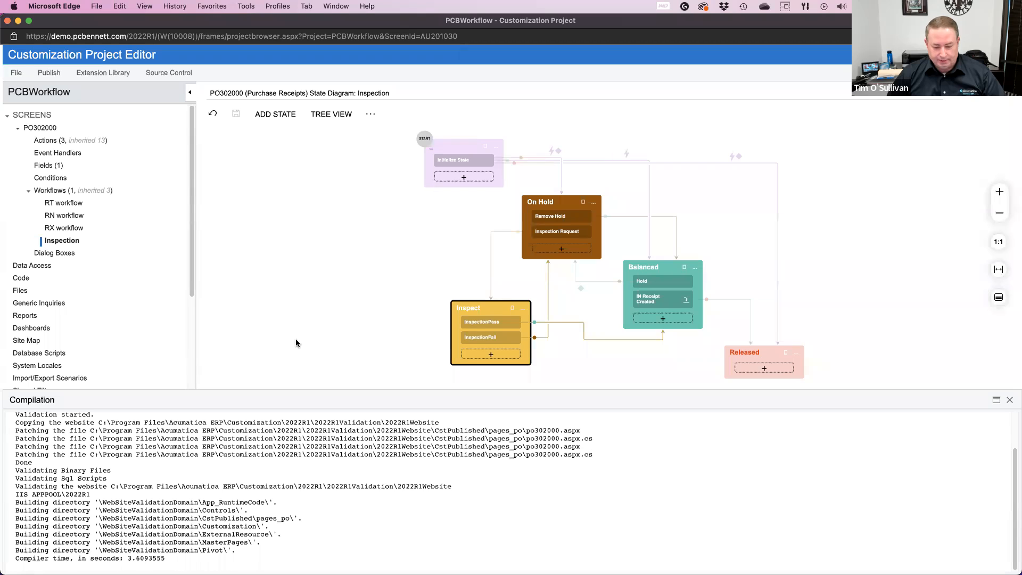
{"action": "scroll", "coordinate": [334, 483], "scroll_direction": "up", "scroll_amount": 3}
{"action": "scroll", "coordinate": [335, 483], "scroll_direction": "down", "scroll_amount": 2}
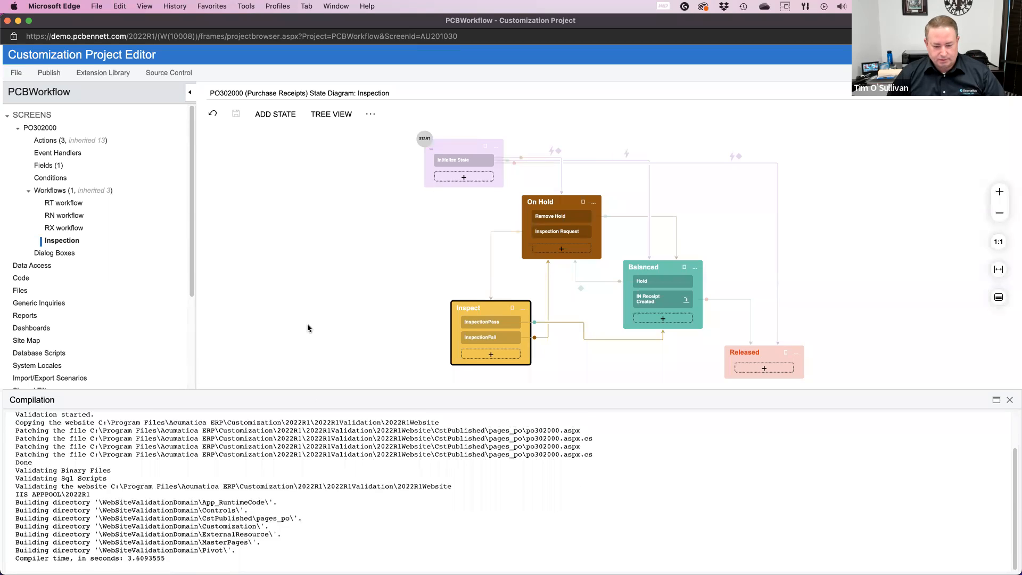
{"action": "left_click", "coordinate": [284, 300]}
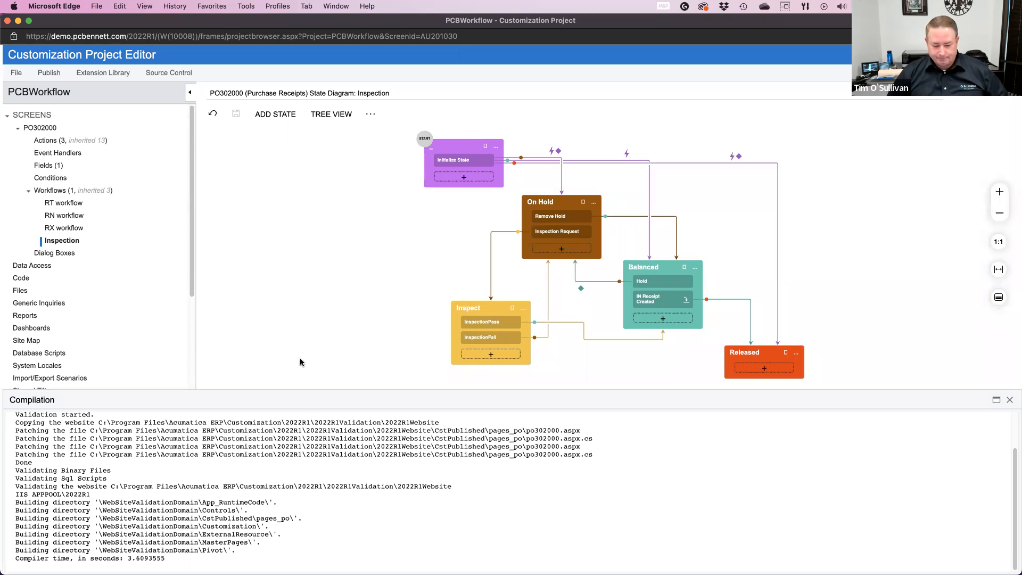
Step: Close the compilation output, project editor and state diagram, and reload the Goto Vendor Inc purchase receipt
{"action": "scroll", "coordinate": [476, 489], "scroll_direction": "up", "scroll_amount": 2}
{"action": "scroll", "coordinate": [476, 489], "scroll_direction": "down", "scroll_amount": 2}
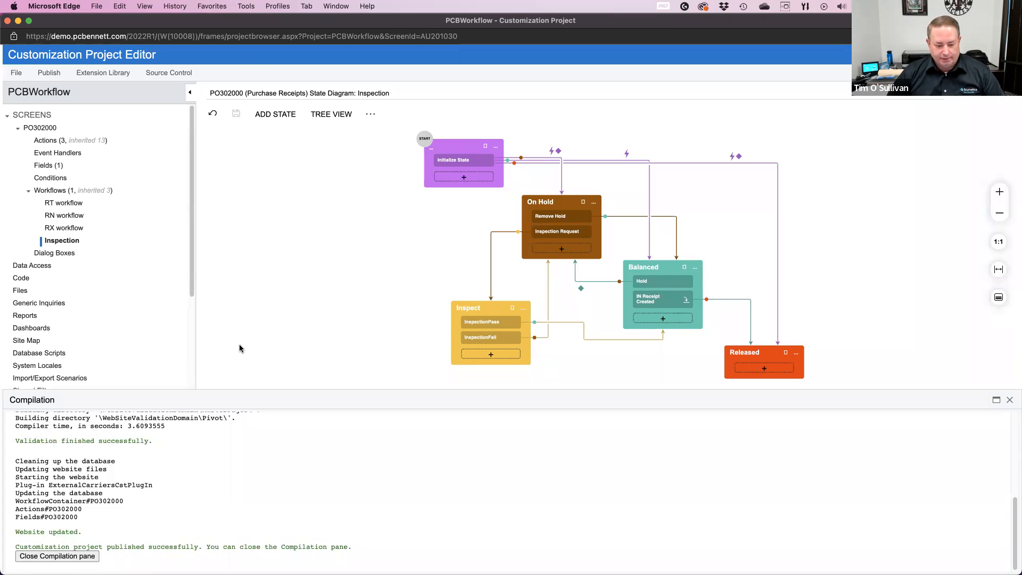
{"action": "left_click", "coordinate": [74, 557]}
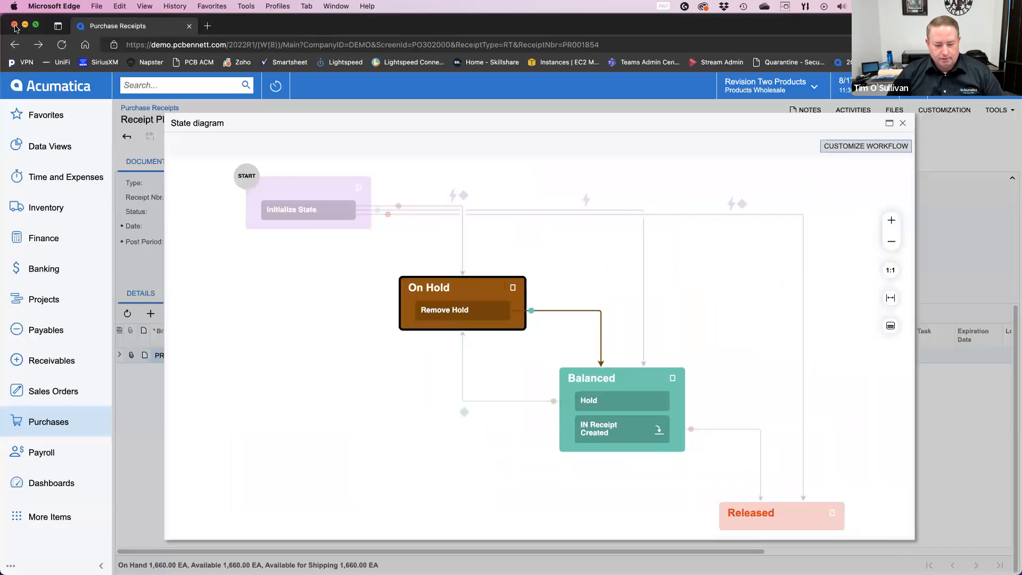
{"action": "left_click", "coordinate": [7, 20]}
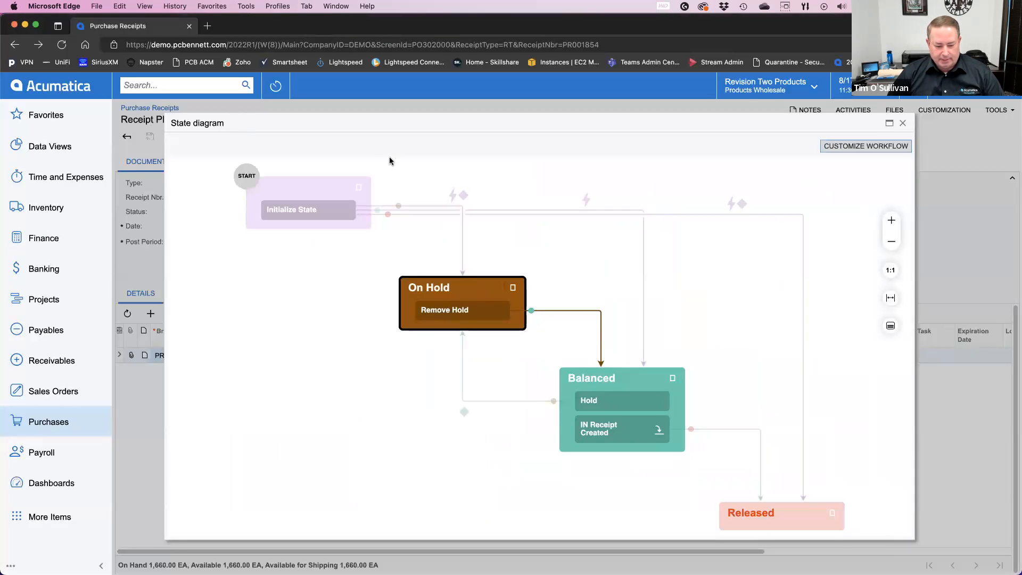
{"action": "left_click", "coordinate": [903, 123]}
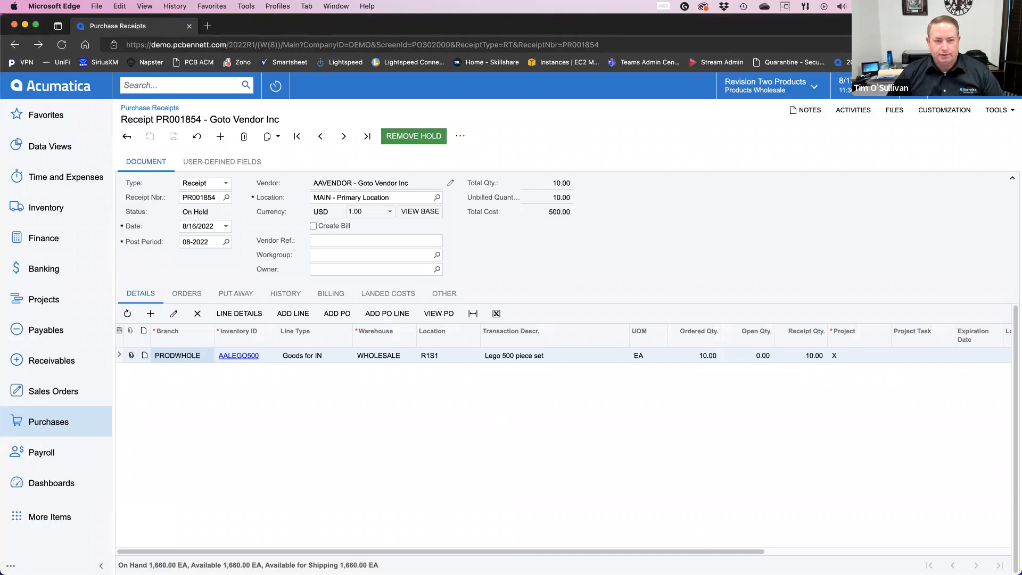
{"action": "left_click", "coordinate": [62, 46]}
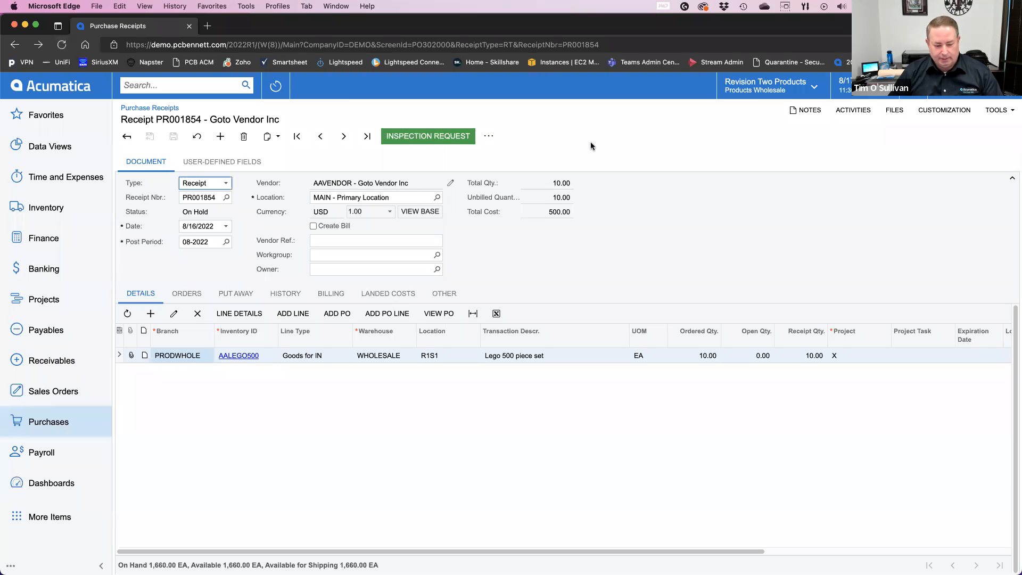
Step: Review the receipt's available inspection actions and its user-defined Inspector and Inspection Status fields
{"action": "left_click", "coordinate": [489, 136]}
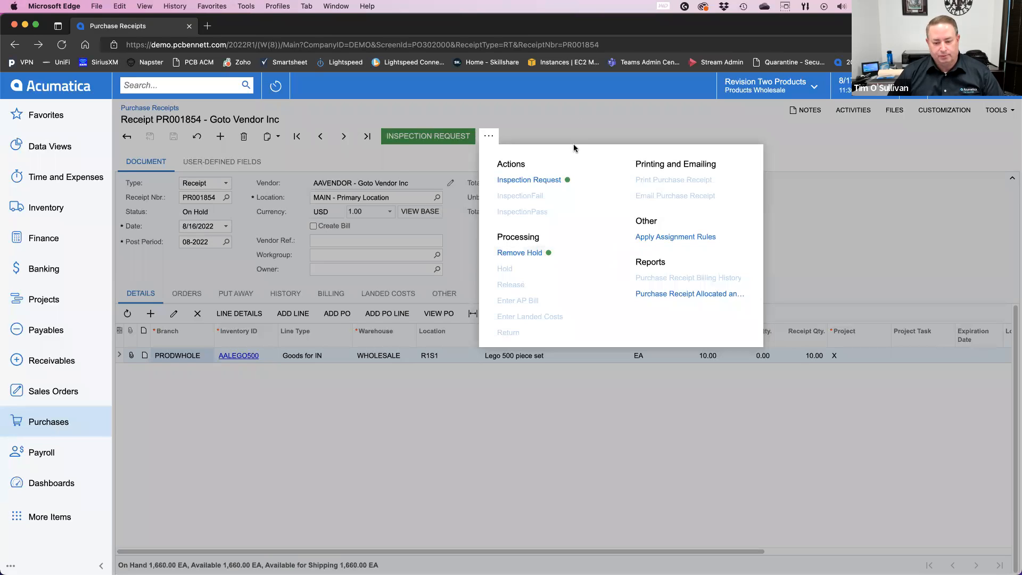
{"action": "left_click", "coordinate": [564, 126]}
{"action": "left_click", "coordinate": [205, 162]}
{"action": "left_click", "coordinate": [293, 181]}
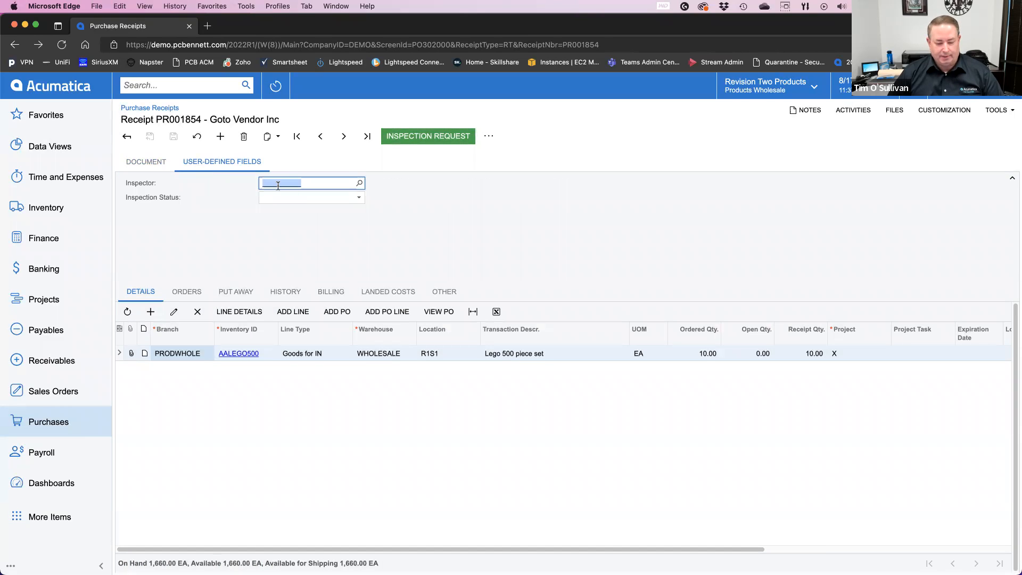
{"action": "left_click", "coordinate": [139, 169]}
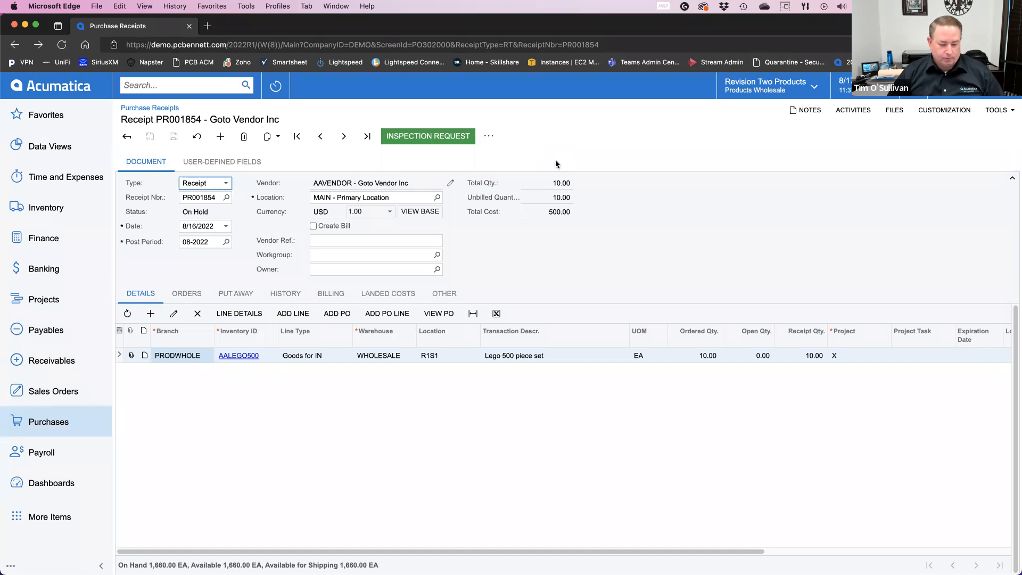
Step: Close the current browser window and open the Acumatica site demo.pcbennett.com/2022r1 in a new window
{"action": "key", "text": "super+w"}
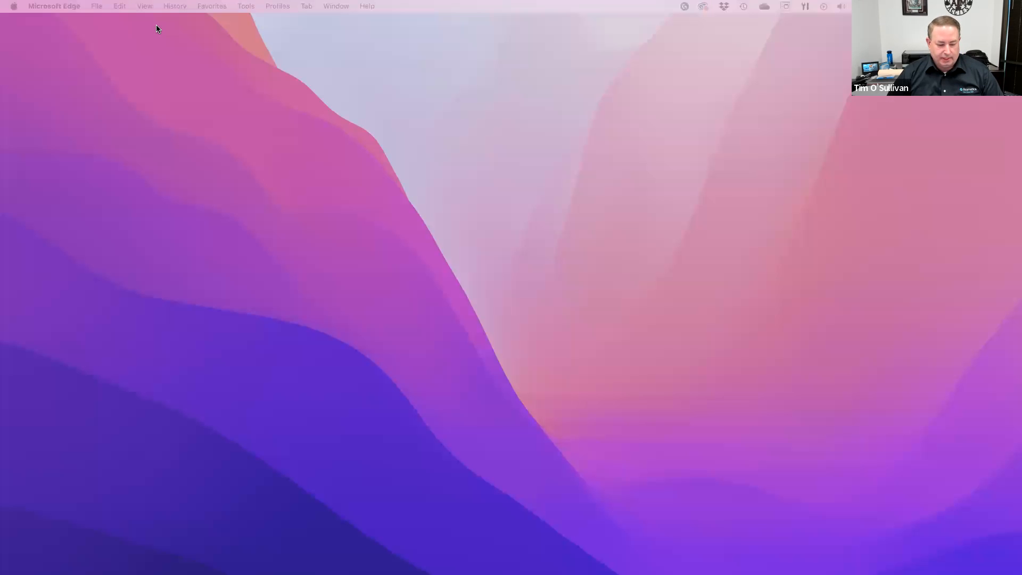
{"action": "left_click", "coordinate": [256, 134]}
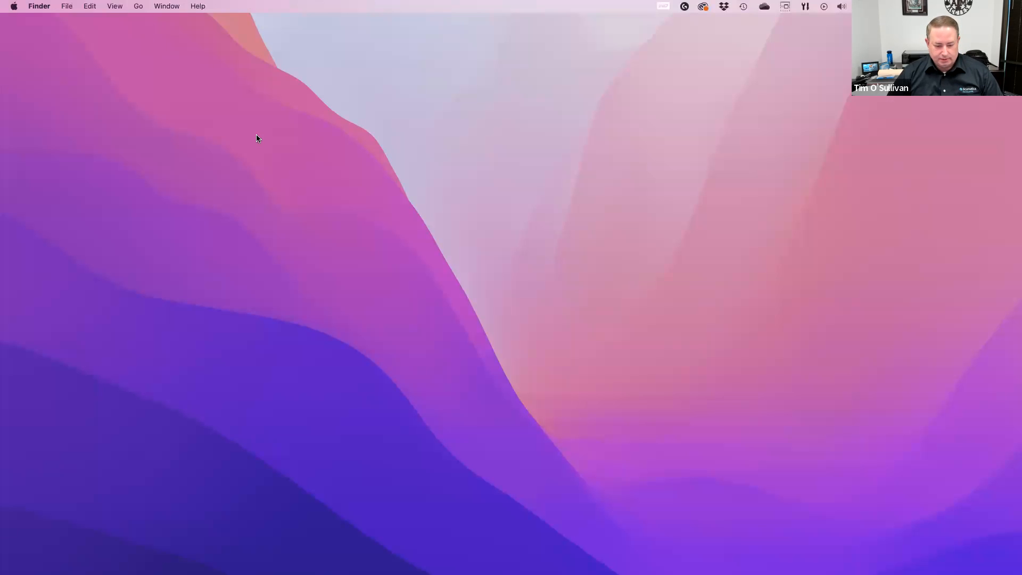
{"action": "right_click", "coordinate": [118, 561]}
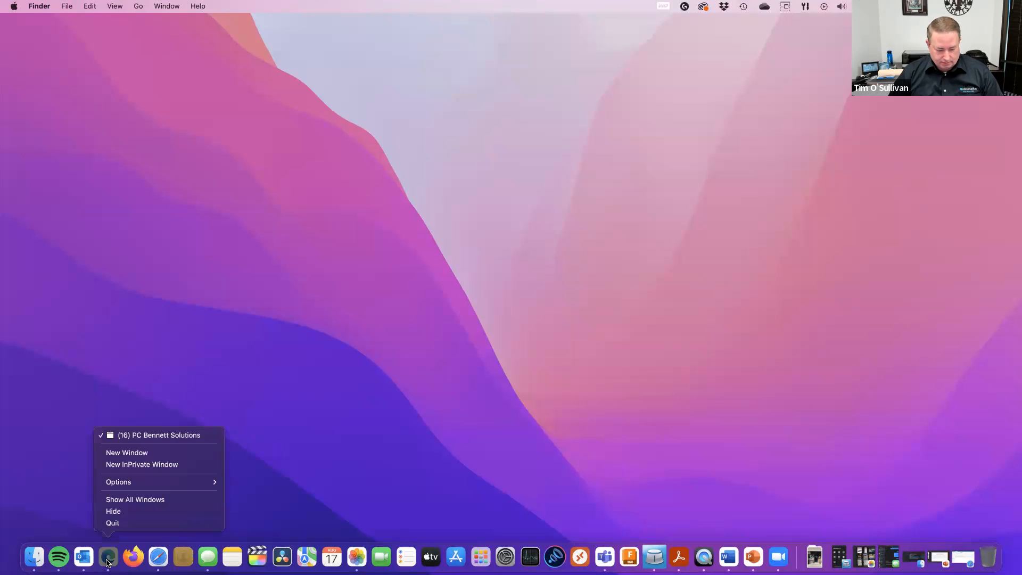
{"action": "left_click", "coordinate": [122, 456]}
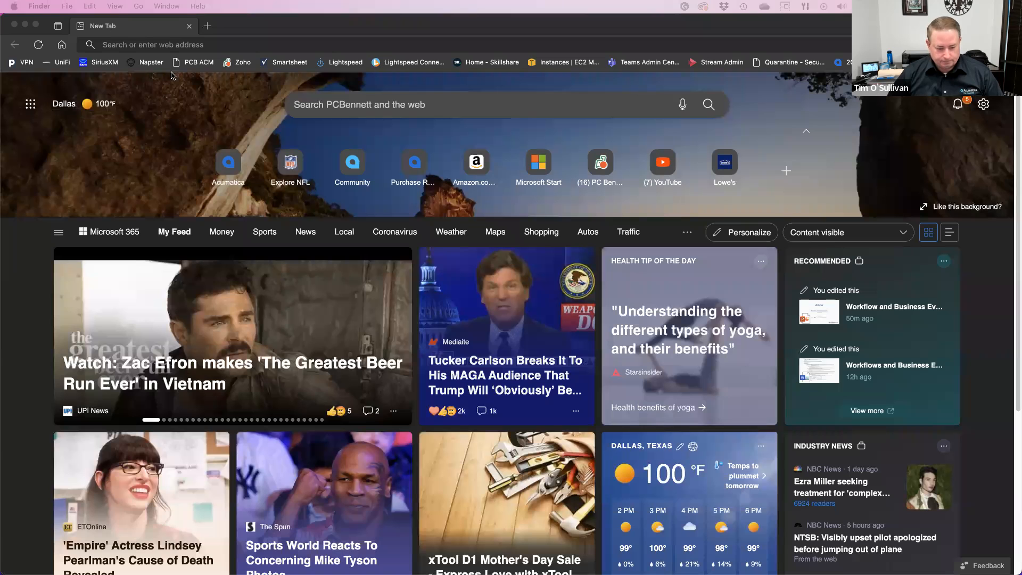
{"action": "left_click", "coordinate": [214, 44]}
{"action": "type", "text": "demo.pcbennett.com/2022r1"}
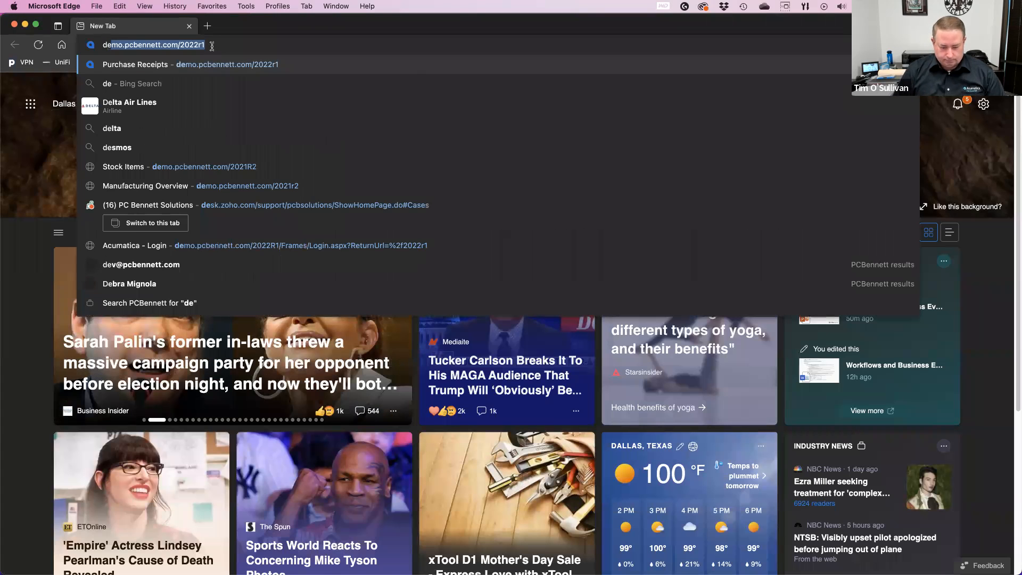
{"action": "key", "text": "Return"}
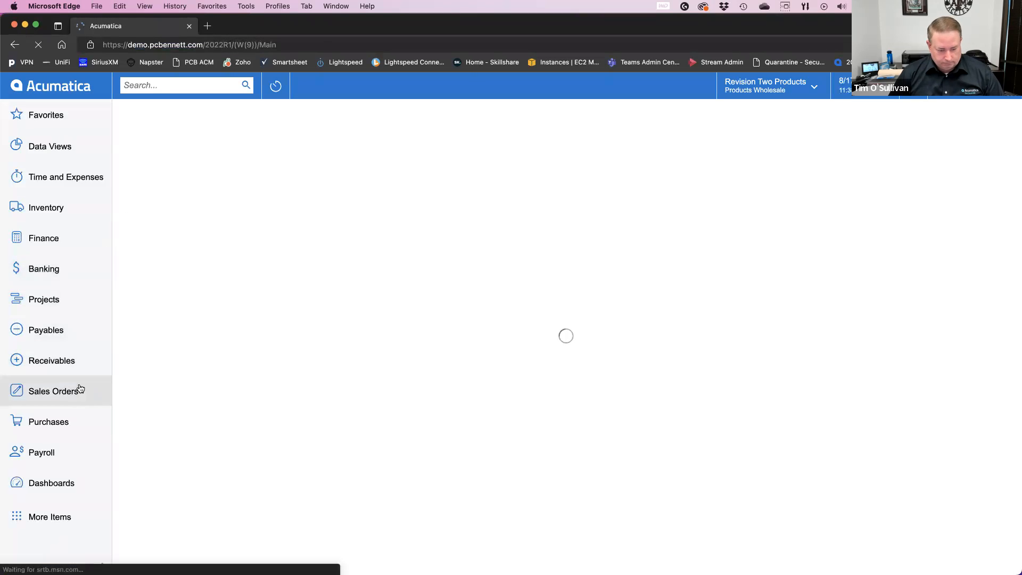
Step: Duplicate the Acumatica tab and open the on-hold Goto Vendor Inc purchase receipt in the original tab
{"action": "right_click", "coordinate": [144, 31]}
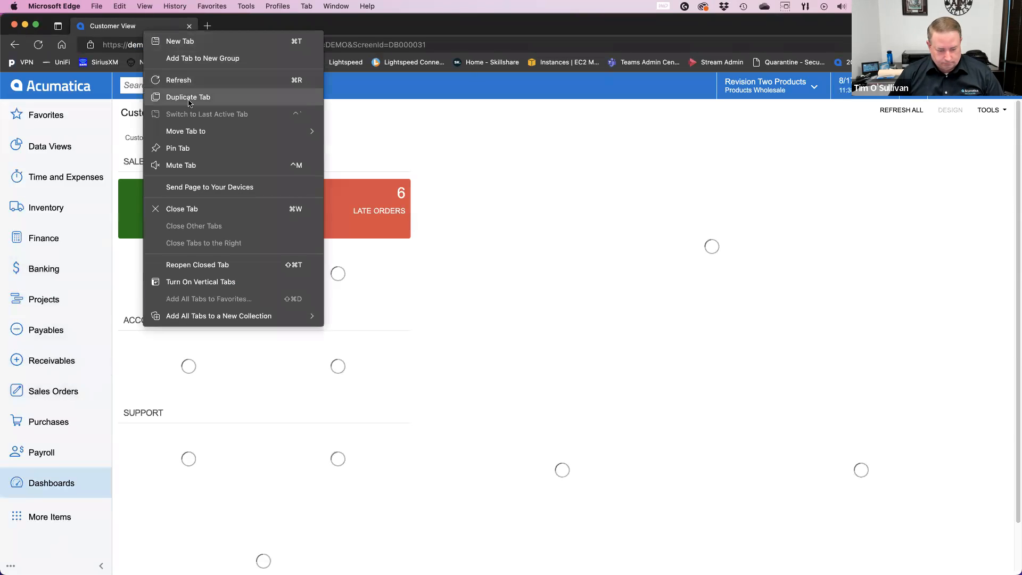
{"action": "left_click", "coordinate": [189, 99]}
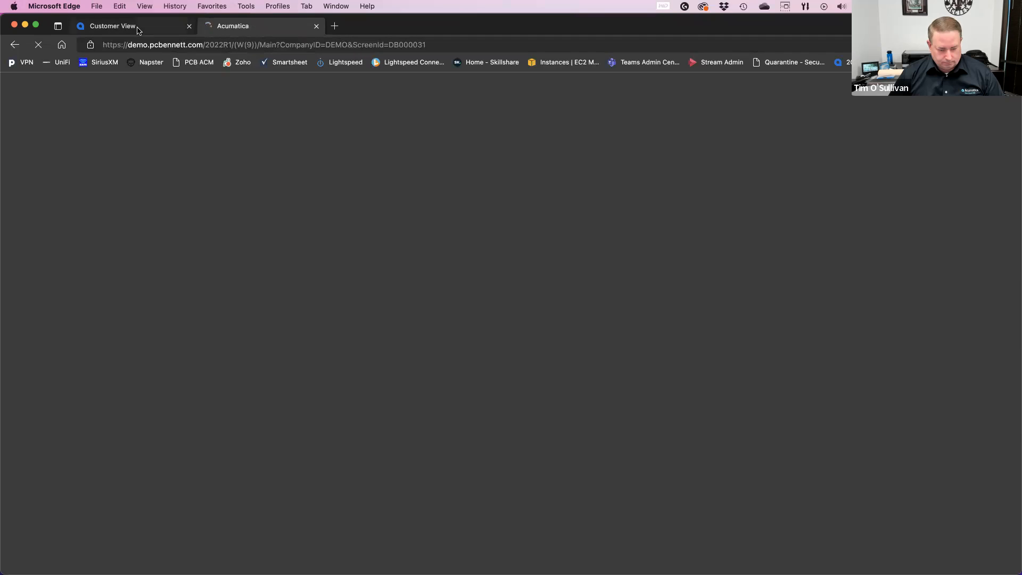
{"action": "left_click", "coordinate": [138, 29]}
{"action": "left_click", "coordinate": [46, 422]}
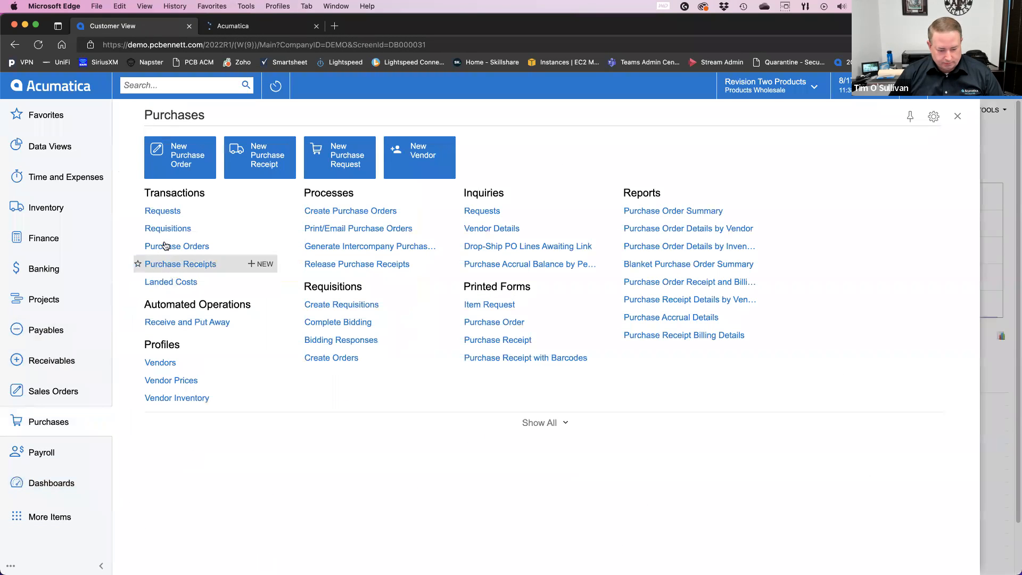
{"action": "left_click", "coordinate": [167, 265]}
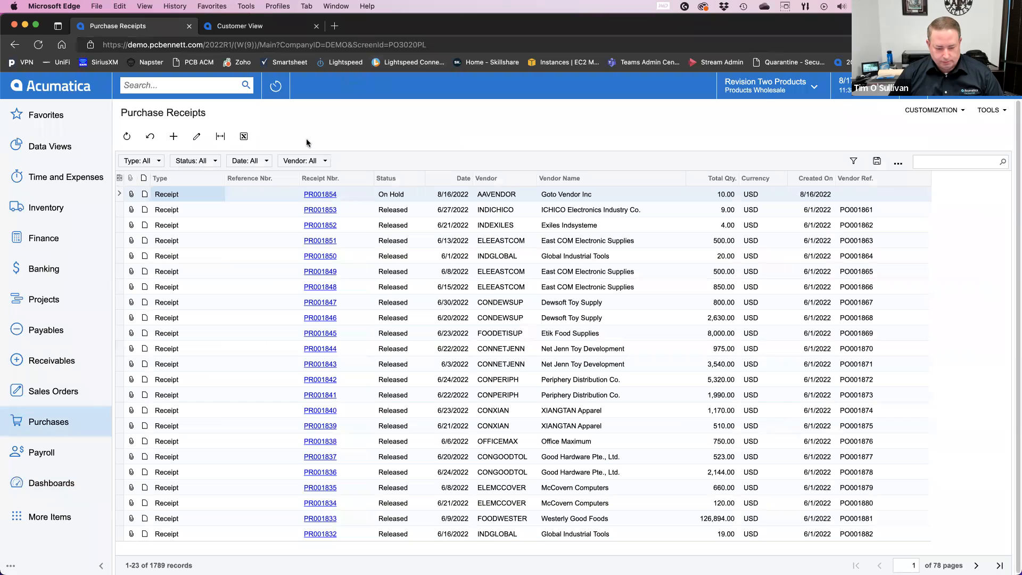
{"action": "left_click", "coordinate": [319, 196]}
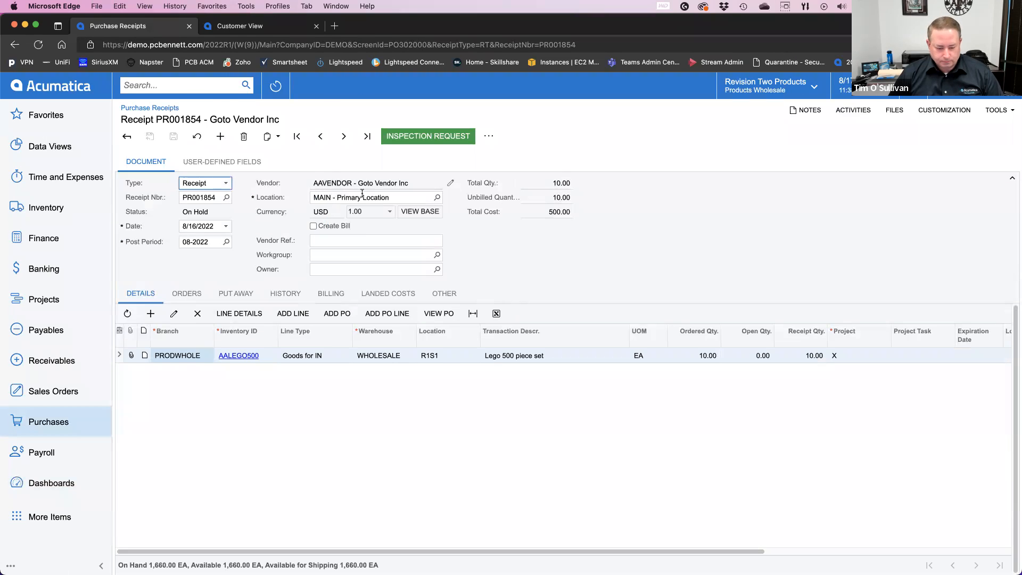
Step: Search for "business" in the duplicated Acumatica tab and open the Business Events list
{"action": "left_click", "coordinate": [246, 25]}
{"action": "left_click", "coordinate": [187, 84]}
{"action": "type", "text": "bu"}
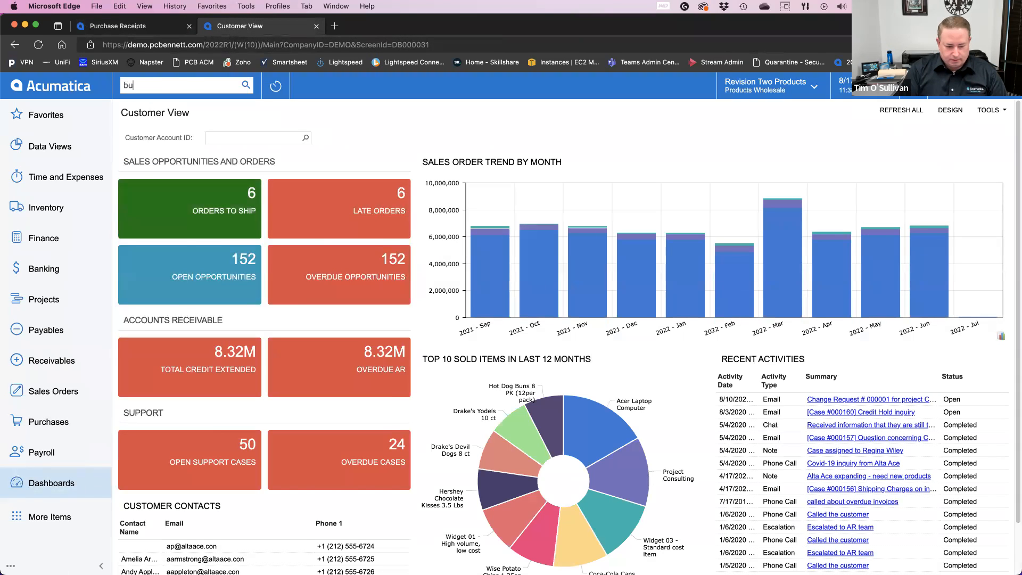
{"action": "type", "text": "siness"}
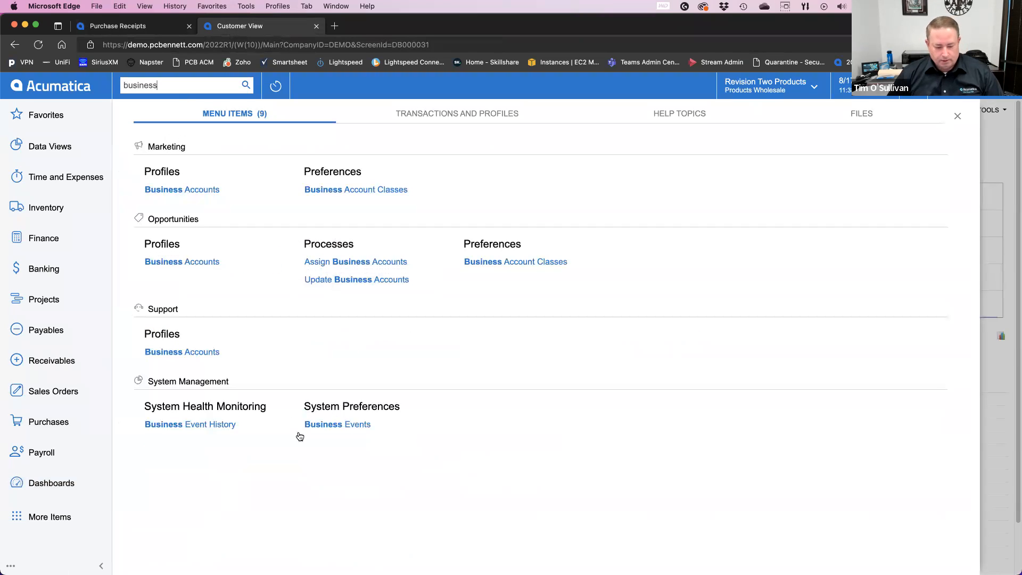
{"action": "left_click", "coordinate": [337, 424]}
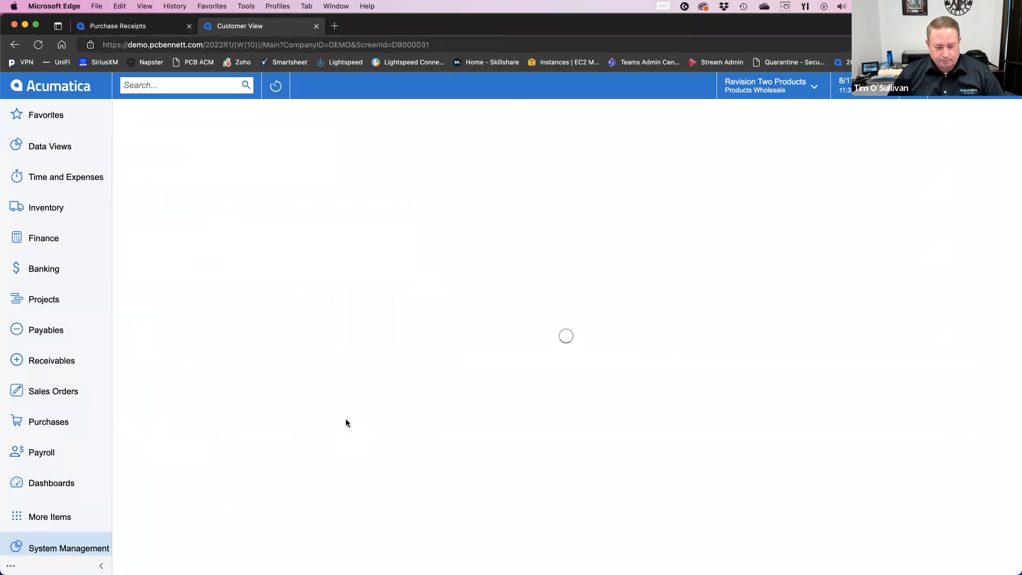
Step: Switch to the PowerPoint presentation and review the PO receiving workflow diagram and the slide on other workflow uses
{"action": "mouse_move", "coordinate": [406, 574]}
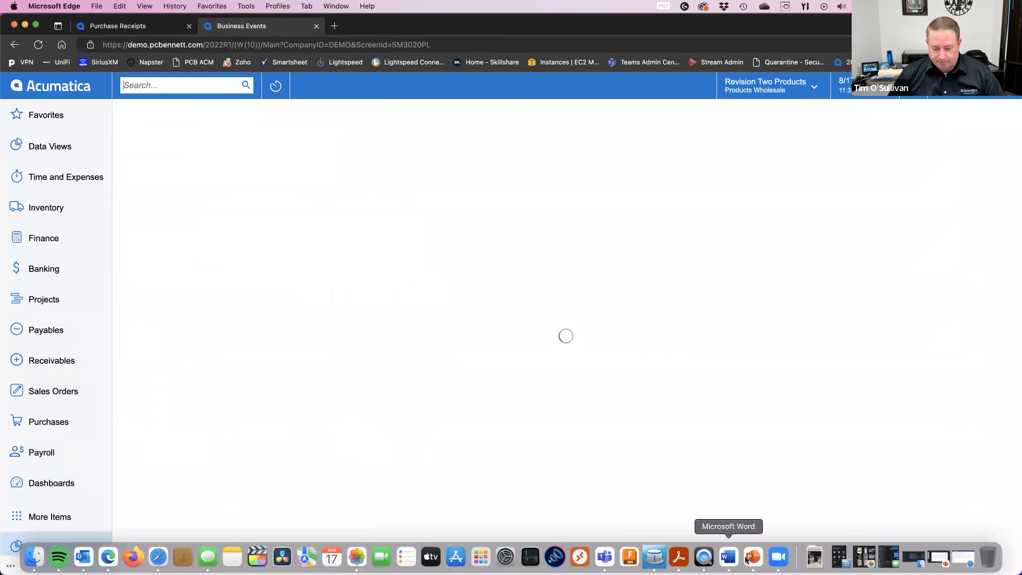
{"action": "left_click", "coordinate": [754, 558]}
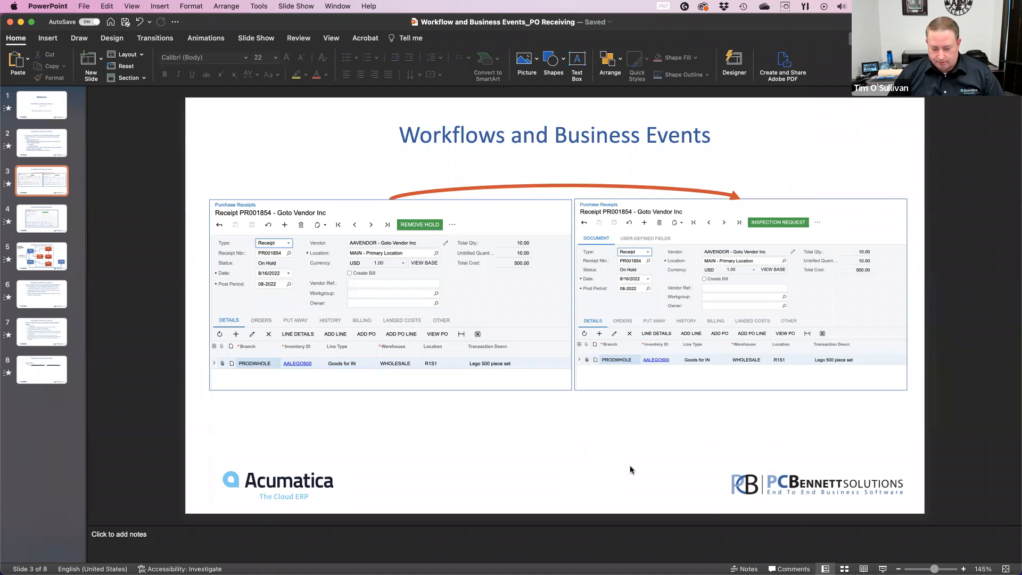
{"action": "scroll", "coordinate": [615, 459], "scroll_direction": "down", "scroll_amount": 1}
{"action": "scroll", "coordinate": [614, 458], "scroll_direction": "down", "scroll_amount": 1}
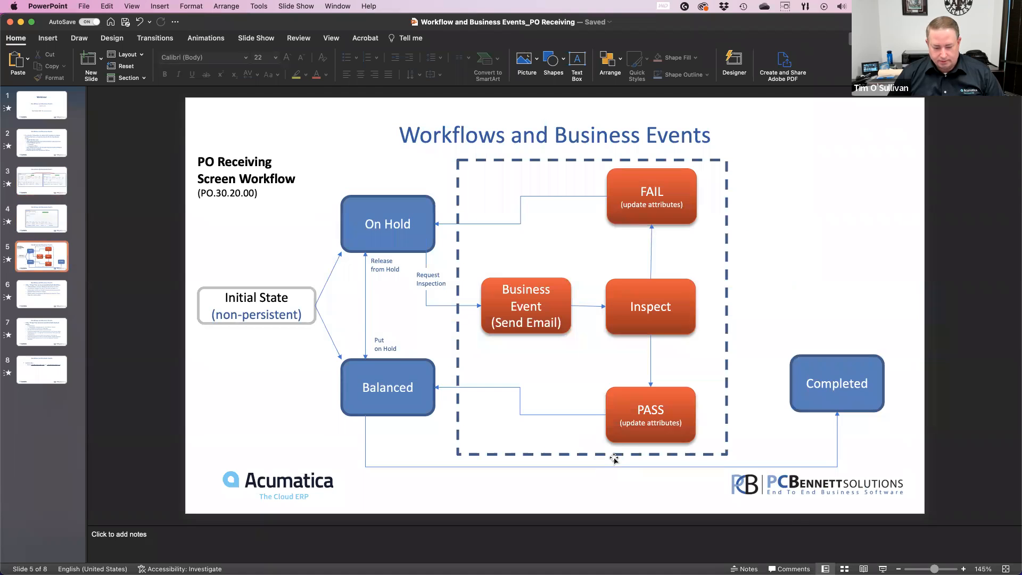
{"action": "scroll", "coordinate": [615, 459], "scroll_direction": "down", "scroll_amount": 1}
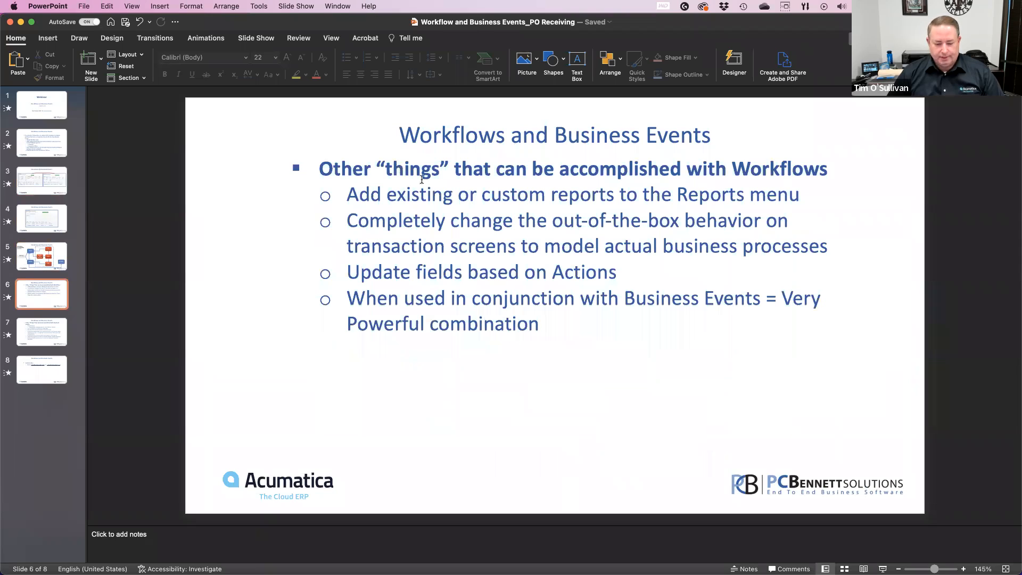
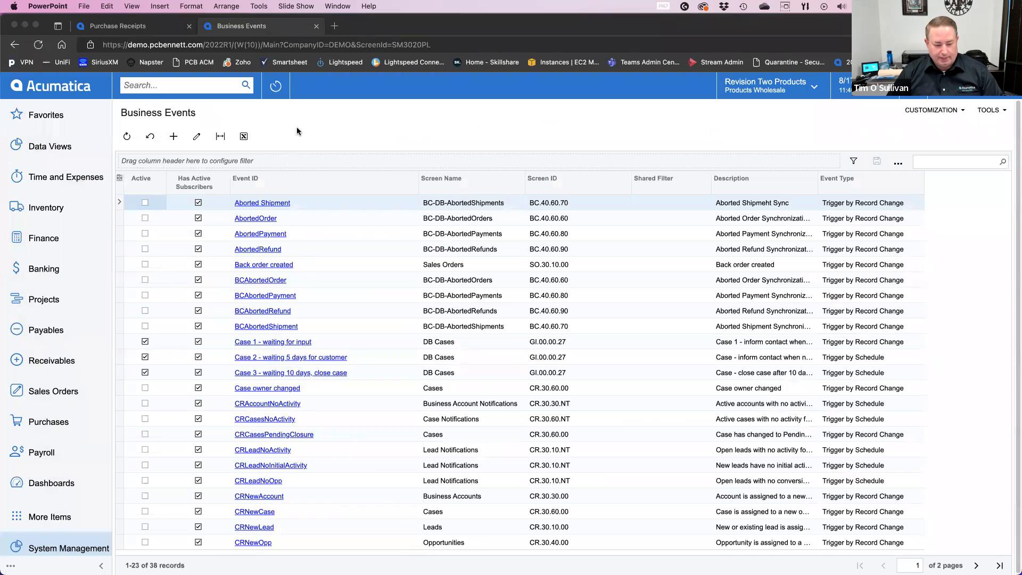
Step: Create a new business event with the event ID RequestInspection
{"action": "left_click", "coordinate": [173, 137]}
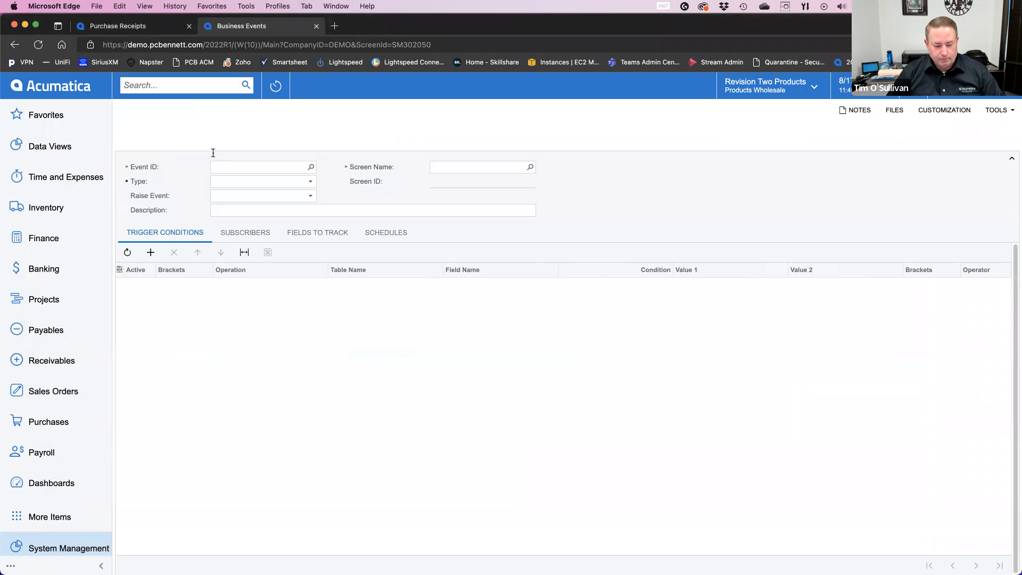
{"action": "left_click", "coordinate": [282, 167]}
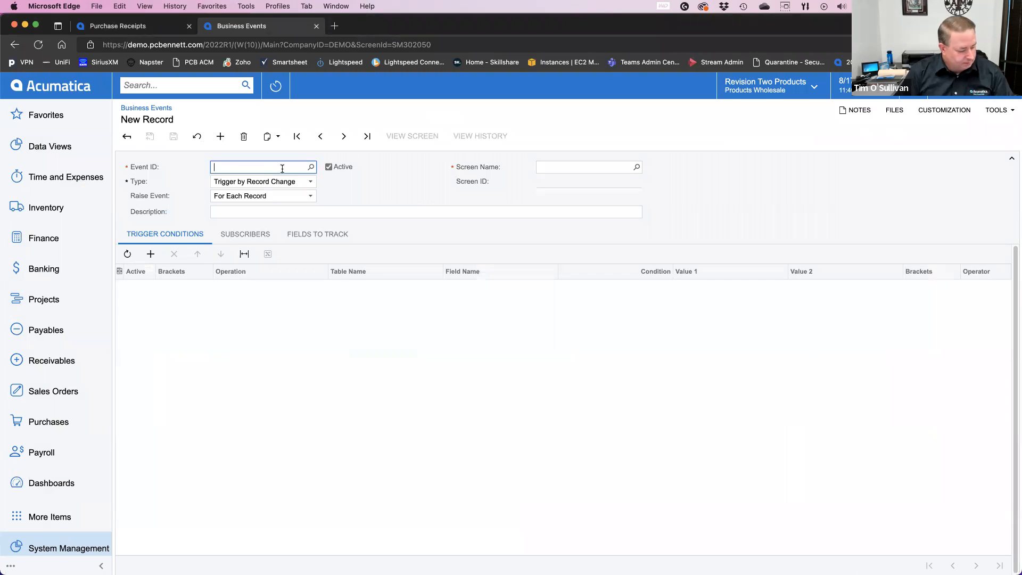
{"action": "type", "text": "RequestInspection"}
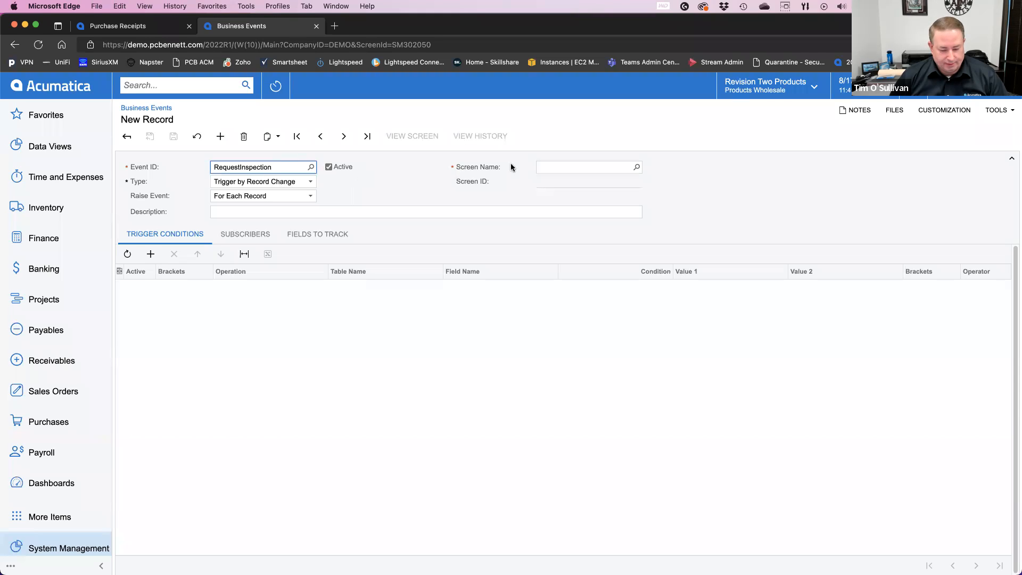
Step: Search the available screen names for "purchase re" and highlight the Purchase Receipts entry PO.30.20.00
{"action": "left_click", "coordinate": [637, 167]}
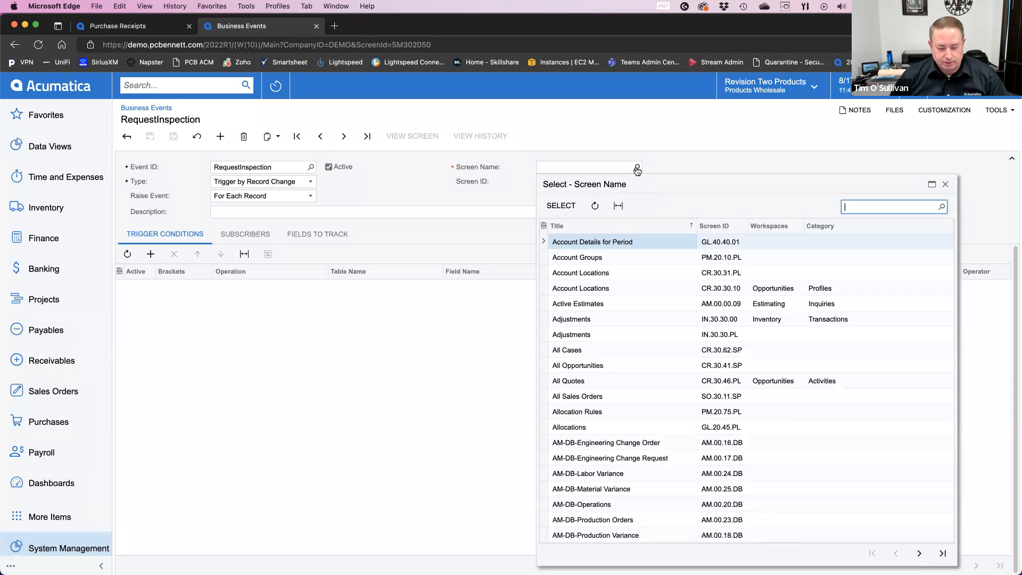
{"action": "type", "text": "purchase re"}
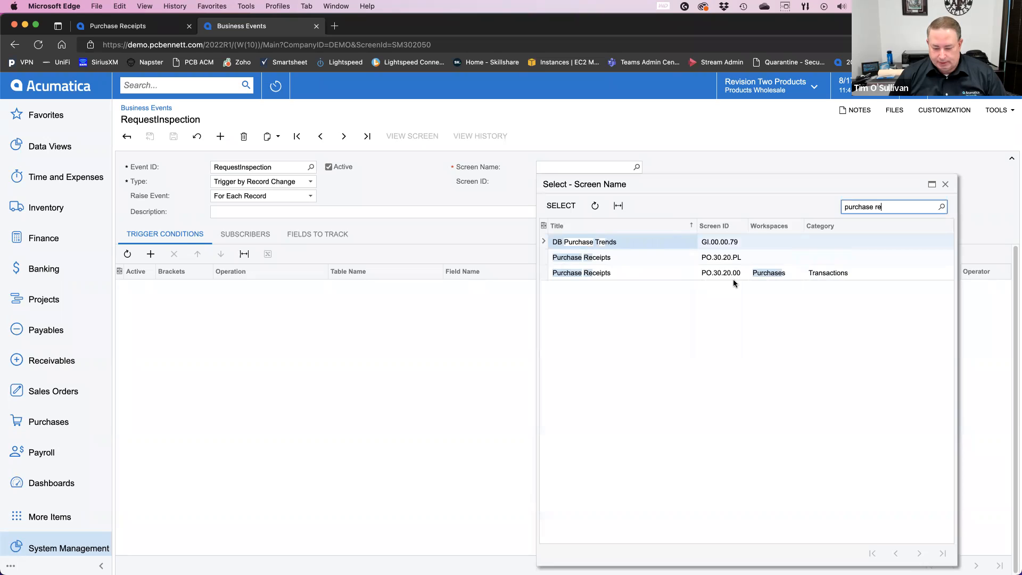
{"action": "left_click", "coordinate": [720, 273]}
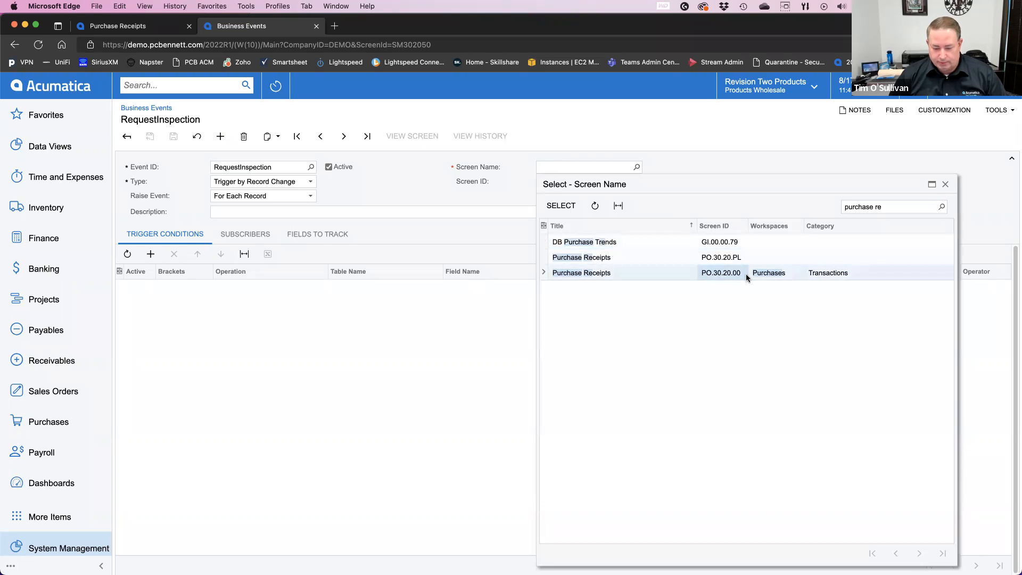
Step: Check the screen ID of the Business Events form, switch to the PC Bennett Solutions browser window and return
{"action": "left_click", "coordinate": [998, 110]}
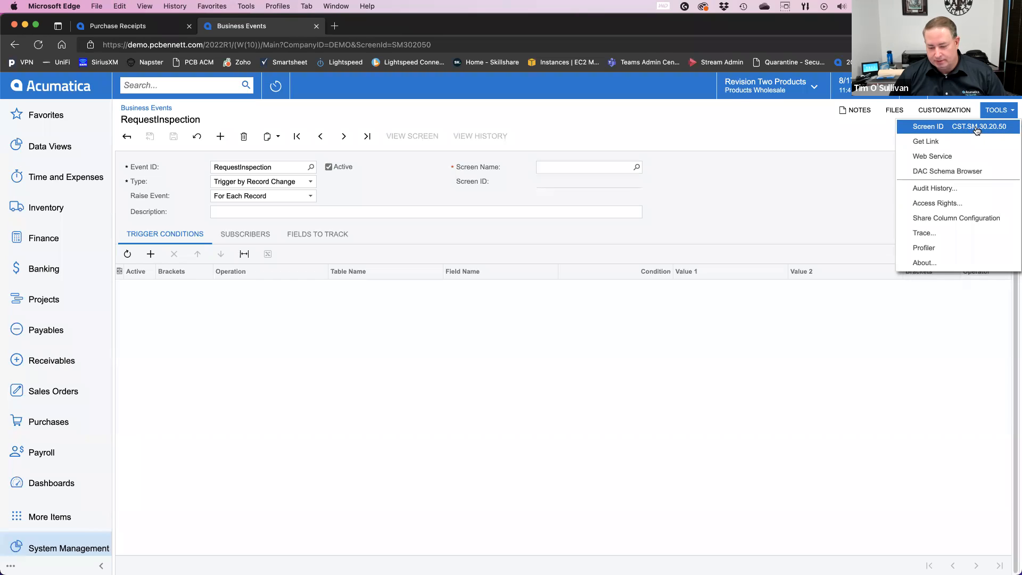
{"action": "left_click", "coordinate": [704, 340]}
{"action": "left_click", "coordinate": [336, 6]}
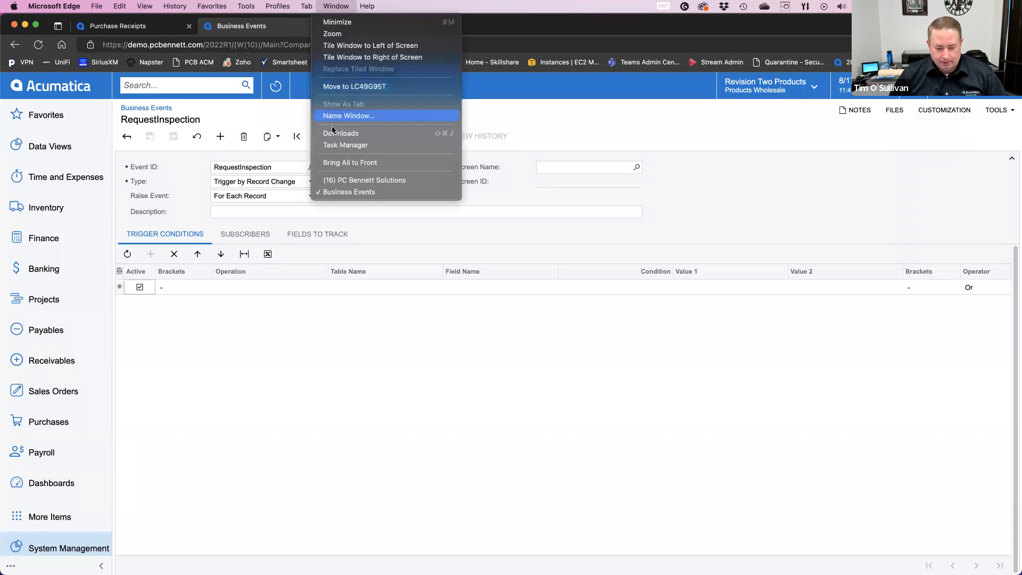
{"action": "left_click", "coordinate": [344, 182]}
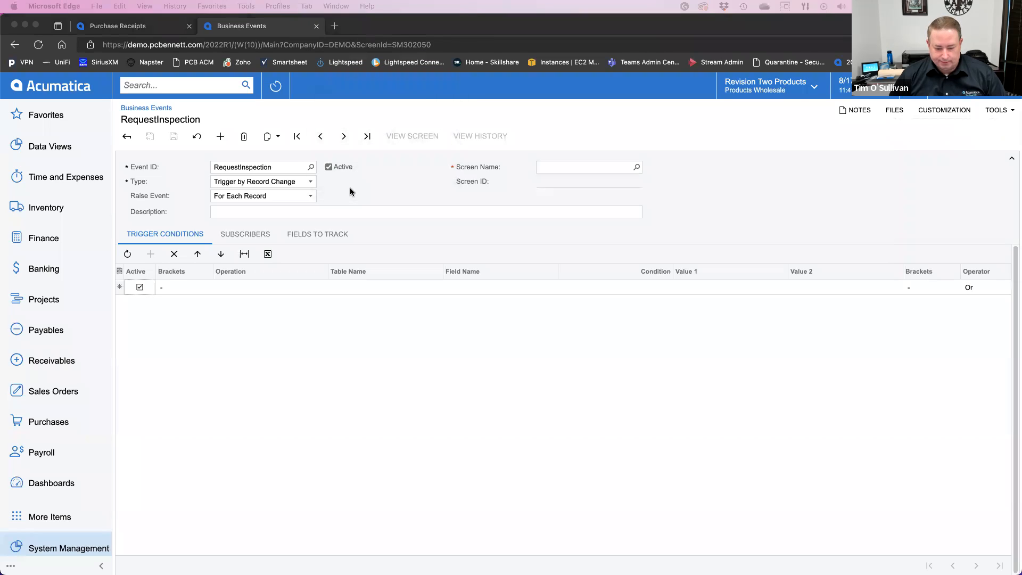
{"action": "left_click", "coordinate": [338, 443]}
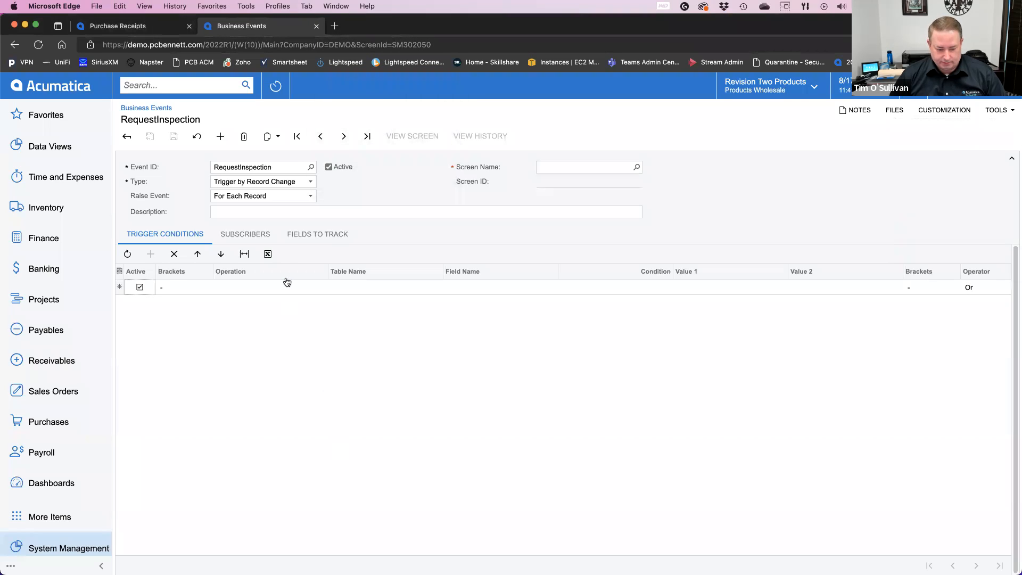
Step: Assign the Purchase Receipts screen PO.30.20.00 to the RequestInspection event and describe it as "Email Inspector"
{"action": "left_click", "coordinate": [637, 167]}
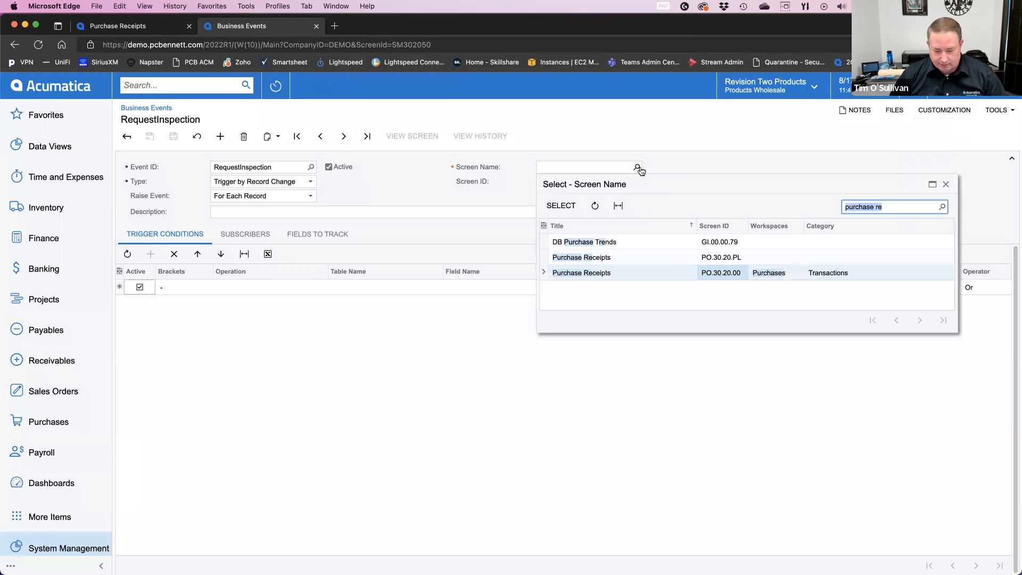
{"action": "double_click", "coordinate": [642, 272]}
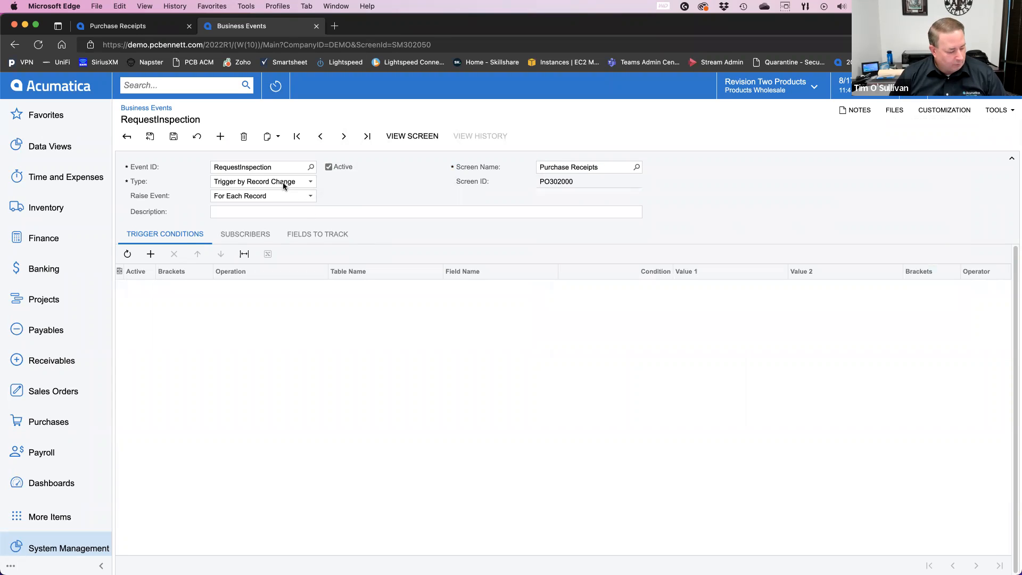
{"action": "left_click", "coordinate": [262, 206]}
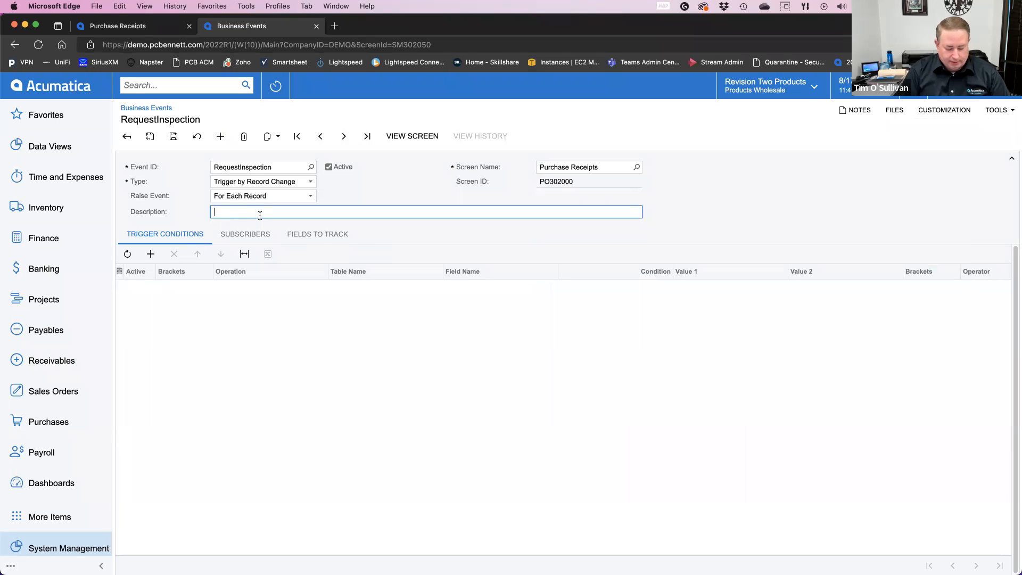
{"action": "type", "text": "Email Inspector"}
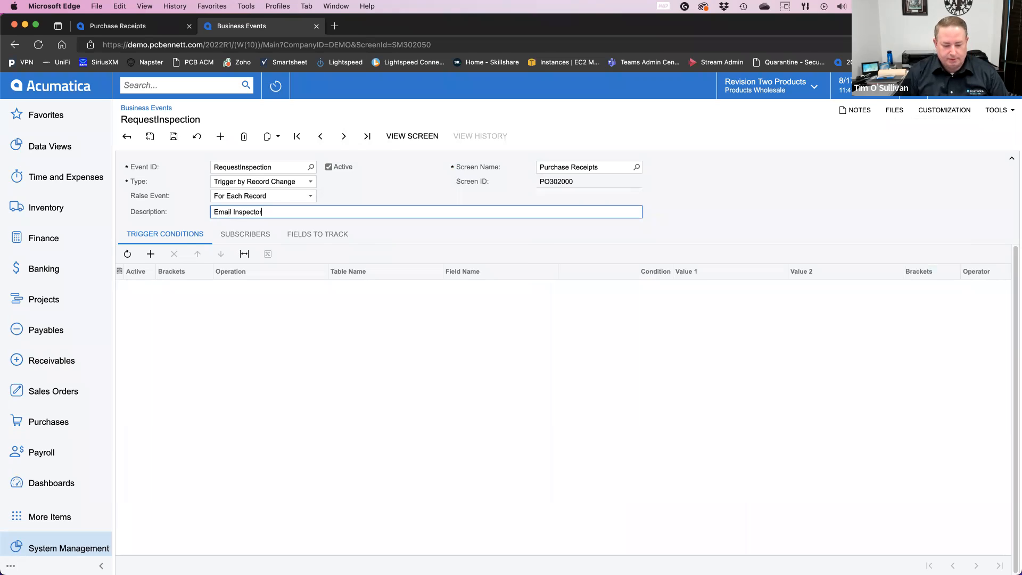
Step: Add a trigger condition with the New Field Value operation on the Document table's Status field
{"action": "left_click", "coordinate": [152, 259]}
{"action": "left_click", "coordinate": [244, 286]}
{"action": "left_click", "coordinate": [331, 289]}
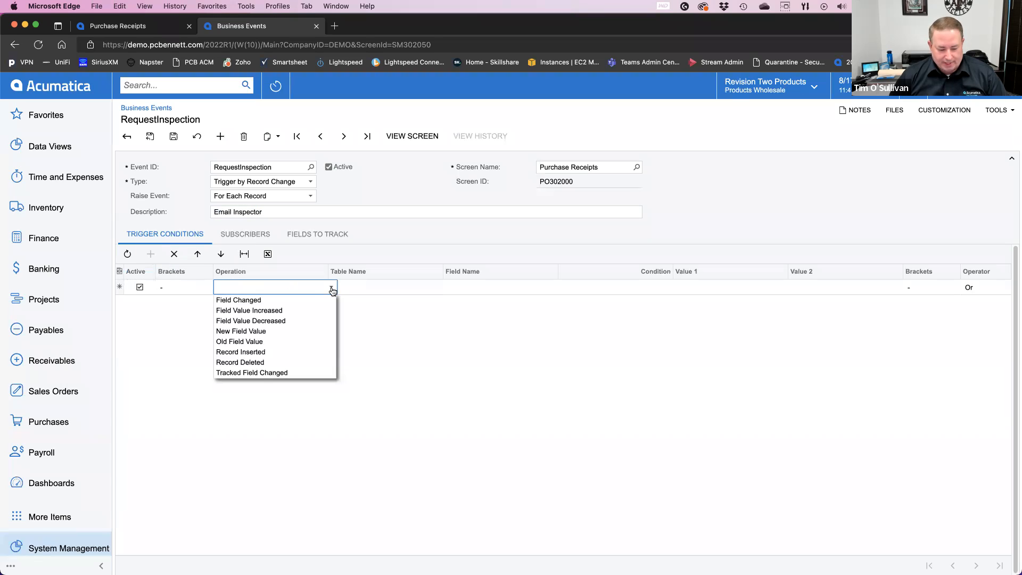
{"action": "left_click", "coordinate": [289, 331]}
{"action": "left_click", "coordinate": [399, 288]}
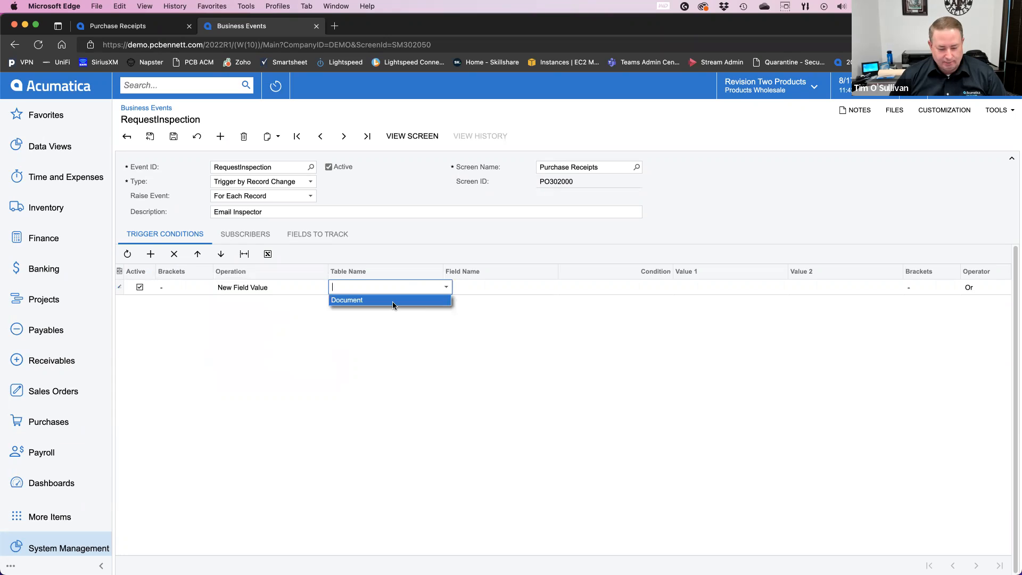
{"action": "left_click", "coordinate": [392, 301]}
{"action": "left_click", "coordinate": [508, 290]}
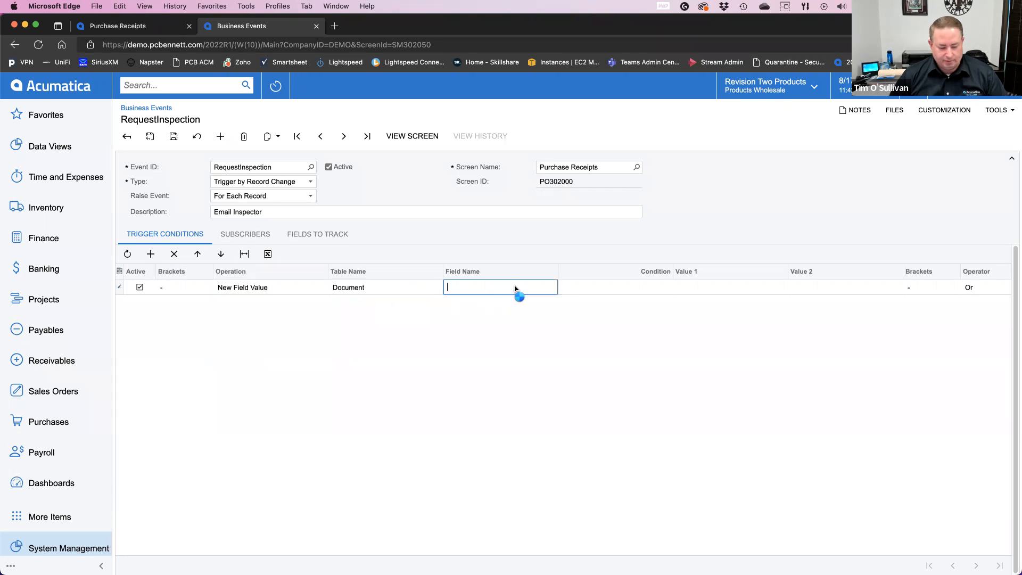
{"action": "left_click", "coordinate": [562, 287]}
{"action": "type", "text": "s"}
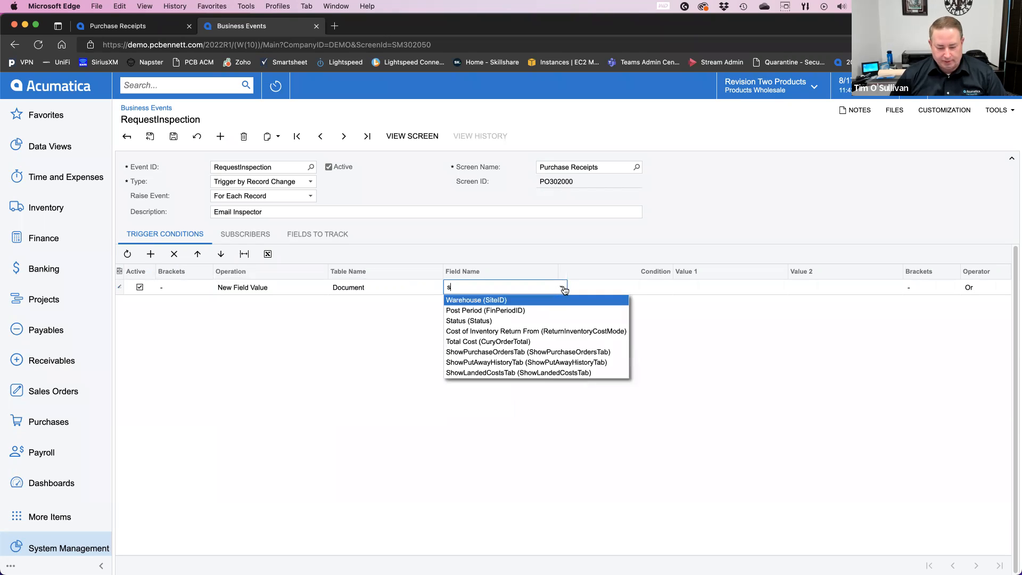
{"action": "type", "text": " (Sta"}
{"action": "left_click", "coordinate": [480, 299]}
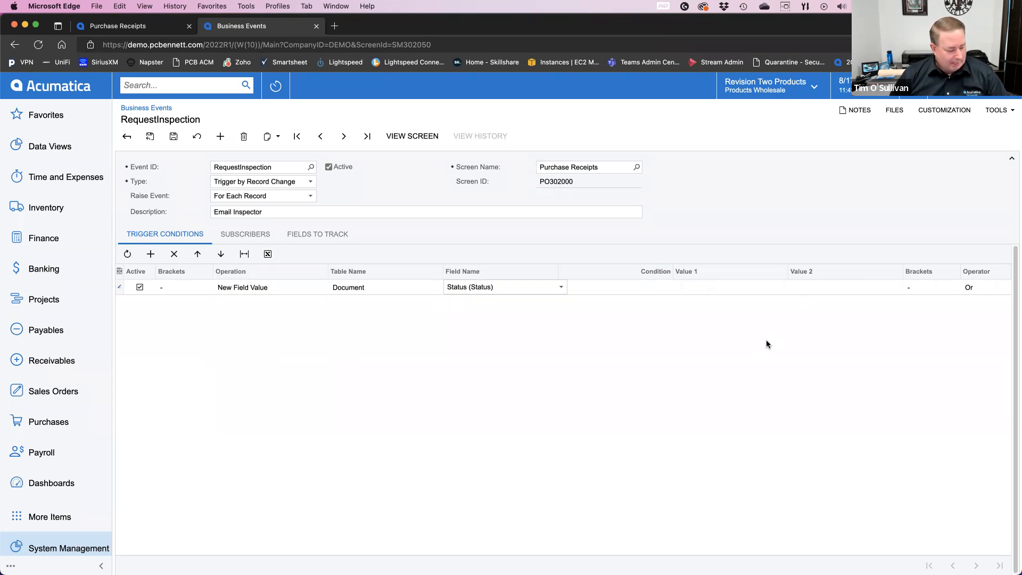
Step: Make the Status condition require Equals with the value Inspect, and save the business event
{"action": "left_click", "coordinate": [660, 288]}
{"action": "left_click", "coordinate": [676, 287]}
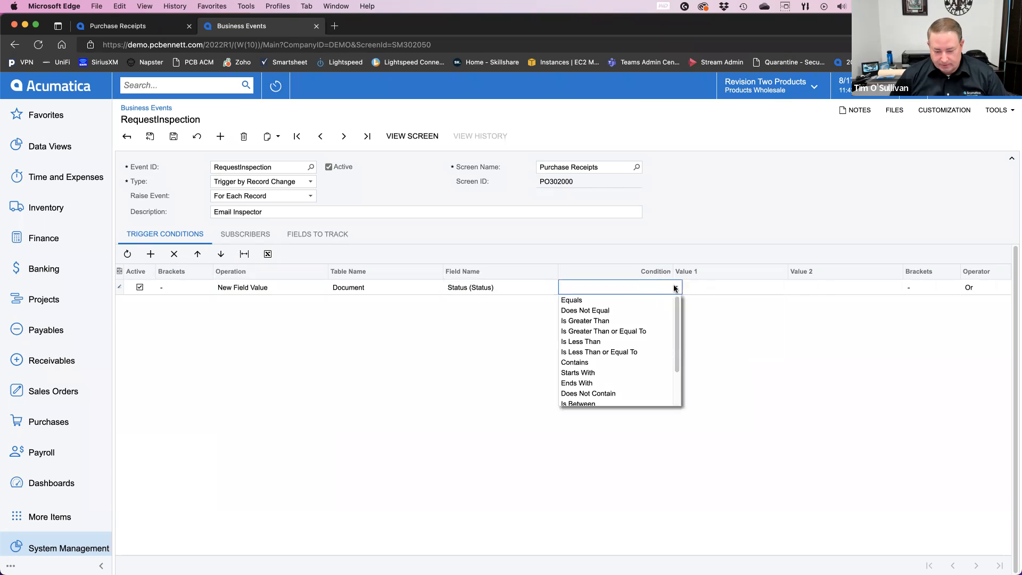
{"action": "left_click", "coordinate": [632, 301]}
{"action": "left_click", "coordinate": [731, 287]}
{"action": "left_click", "coordinate": [790, 287]}
{"action": "left_click", "coordinate": [717, 332]}
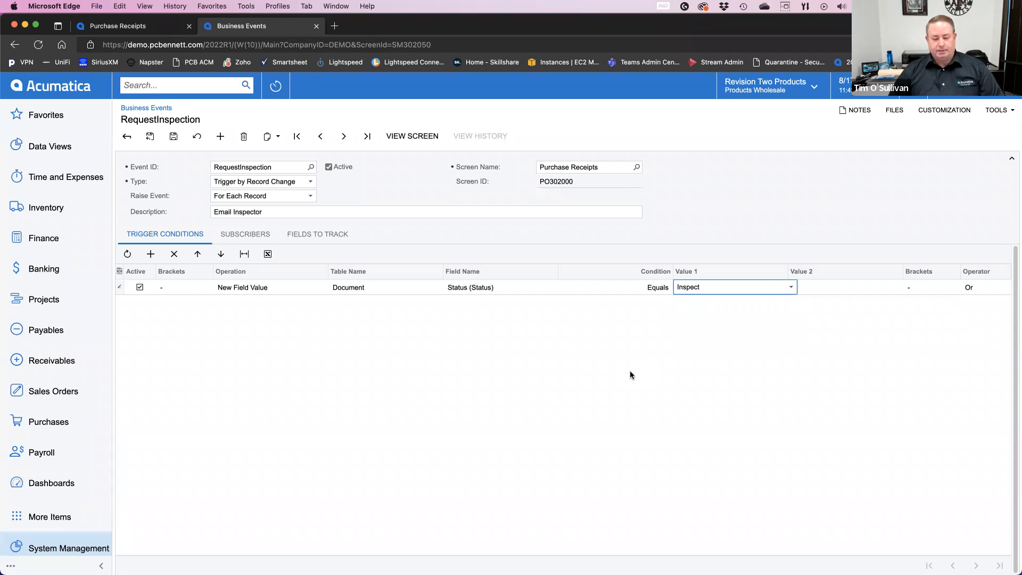
{"action": "left_click", "coordinate": [570, 361]}
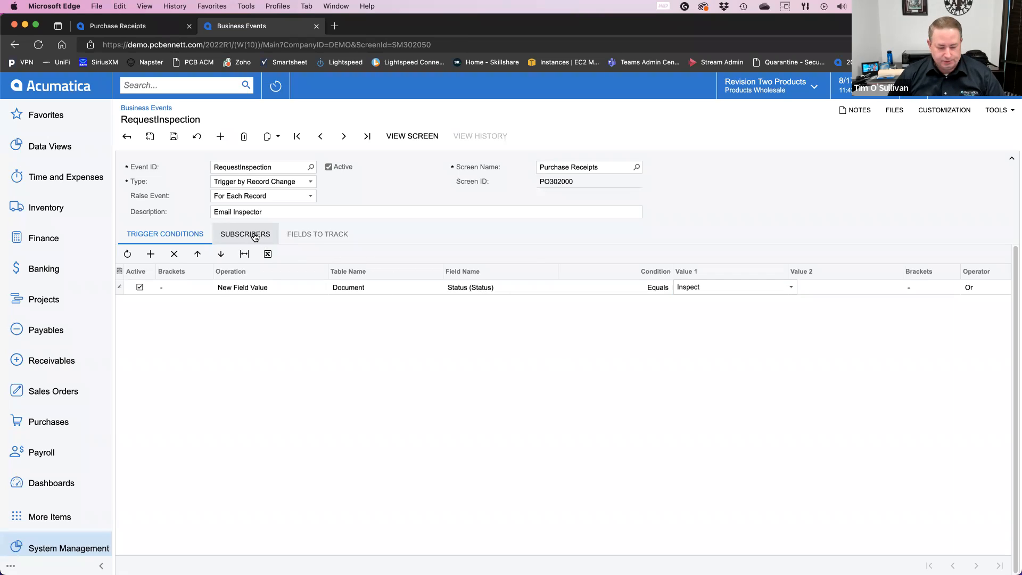
{"action": "left_click", "coordinate": [174, 137]}
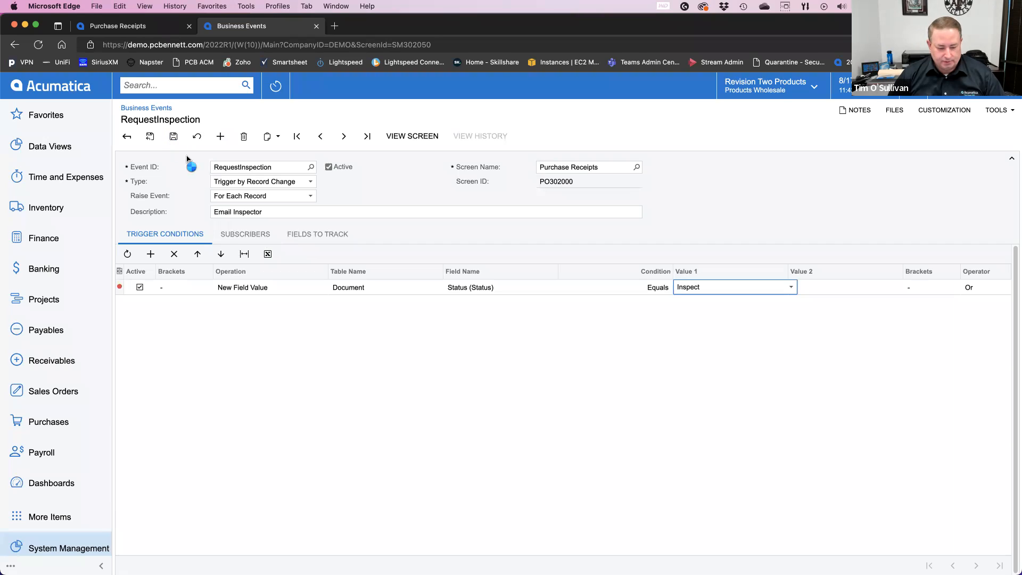
Step: Create an Email Notification subscriber for the RequestInspection event and move its template window toward the middle of the screen
{"action": "left_click", "coordinate": [241, 238]}
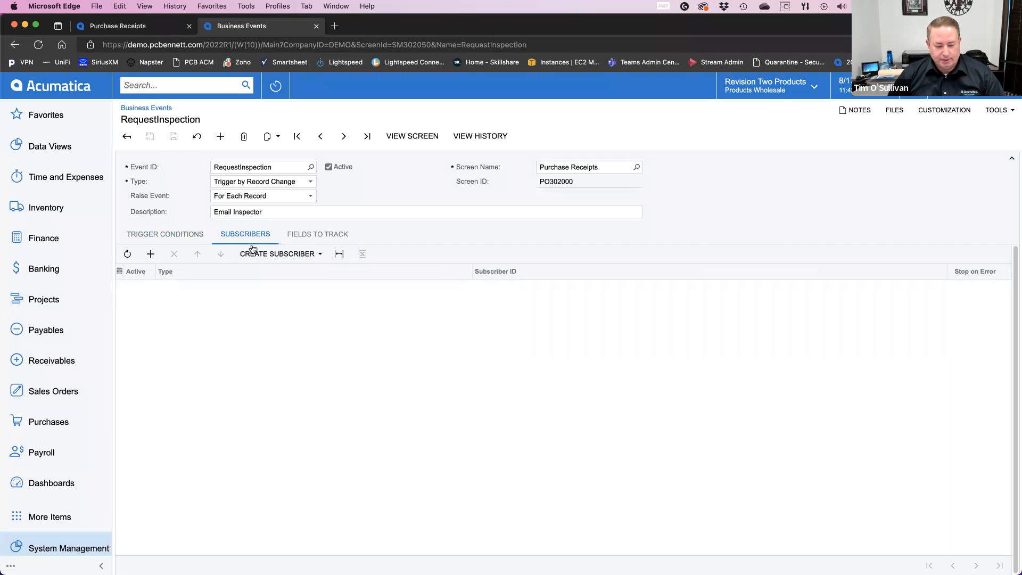
{"action": "left_click", "coordinate": [280, 257]}
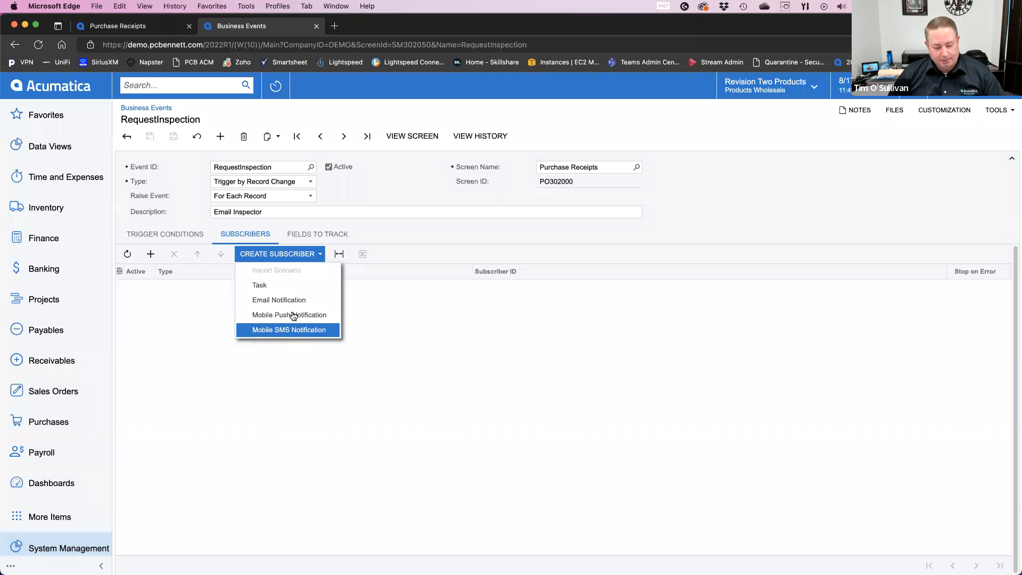
{"action": "left_click", "coordinate": [279, 300]}
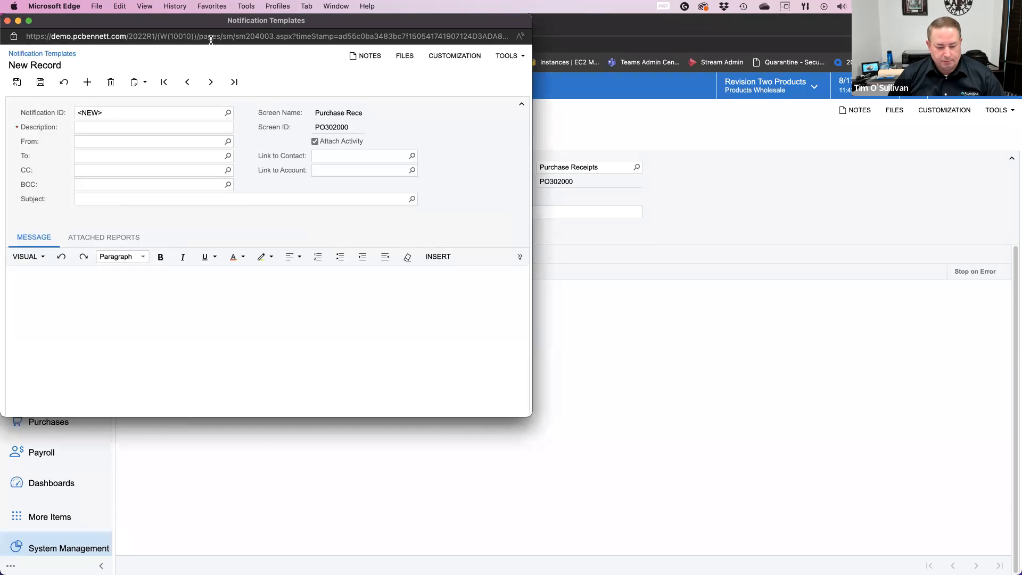
{"action": "left_click", "coordinate": [211, 36]}
{"action": "left_click_drag", "start_coordinate": [212, 35], "coordinate": [385, 76]}
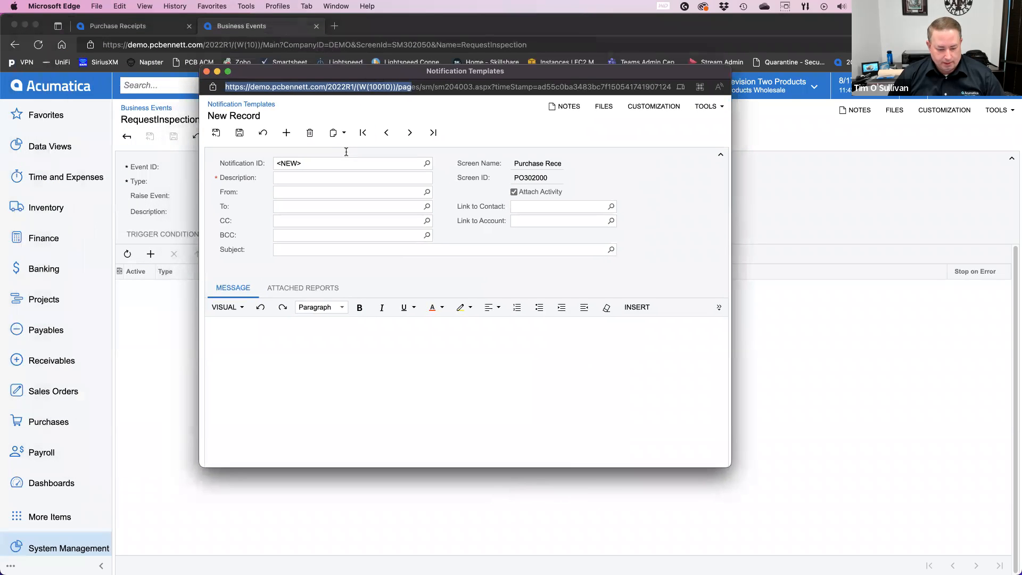
Step: Describe the notification template as InspectorEmail and set its sender to admin
{"action": "left_click", "coordinate": [311, 182]}
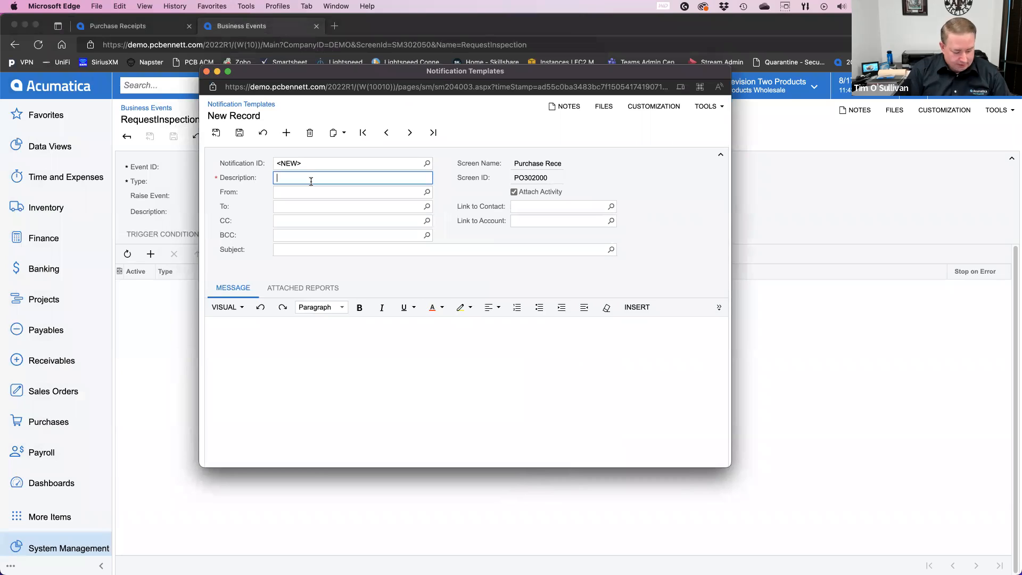
{"action": "type", "text": "Inspe"}
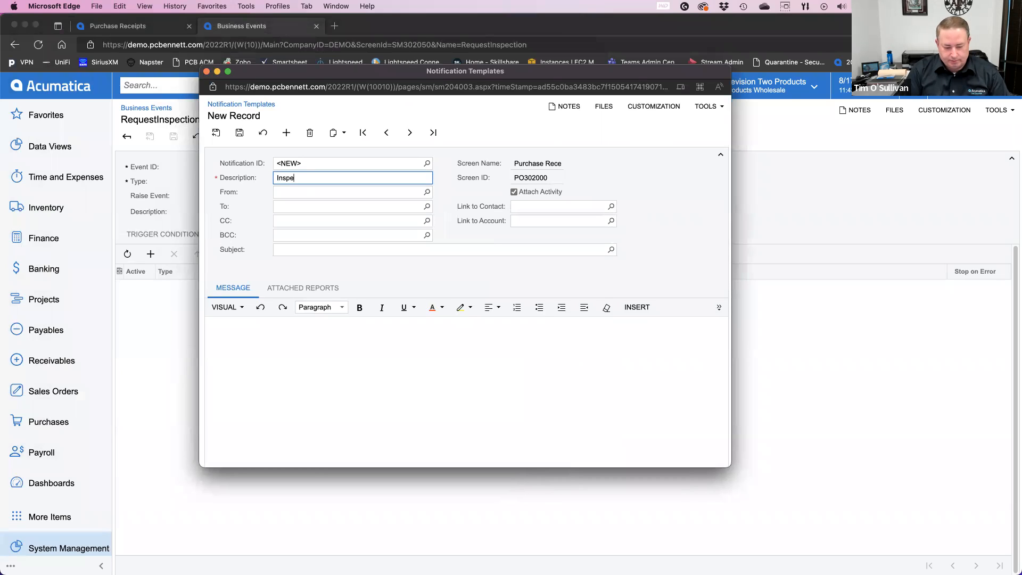
{"action": "type", "text": "ctorEmail"}
{"action": "key", "text": "Tab"}
{"action": "type", "text": "a"}
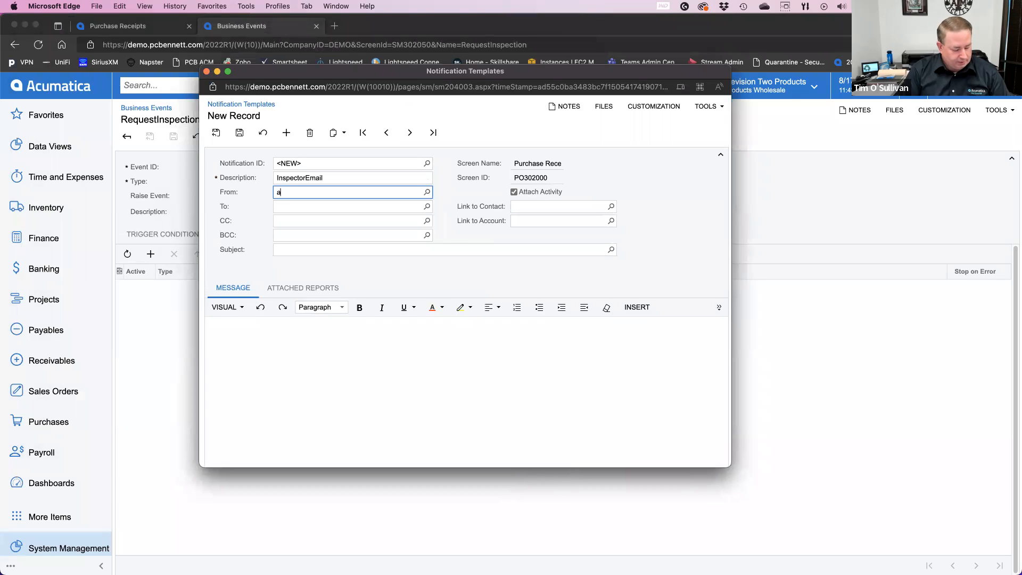
{"action": "type", "text": "dmin"}
{"action": "key", "text": "Tab"}
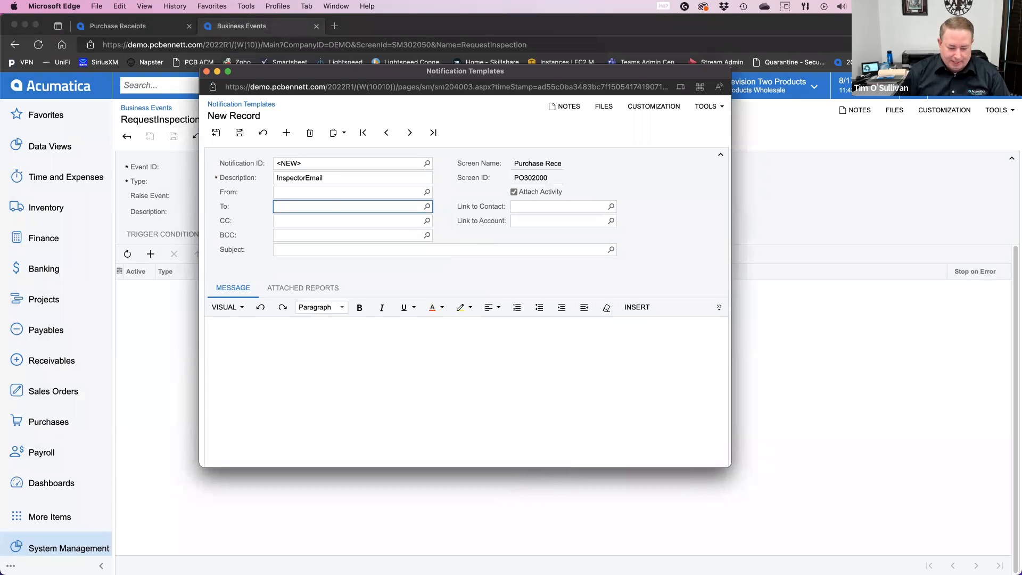
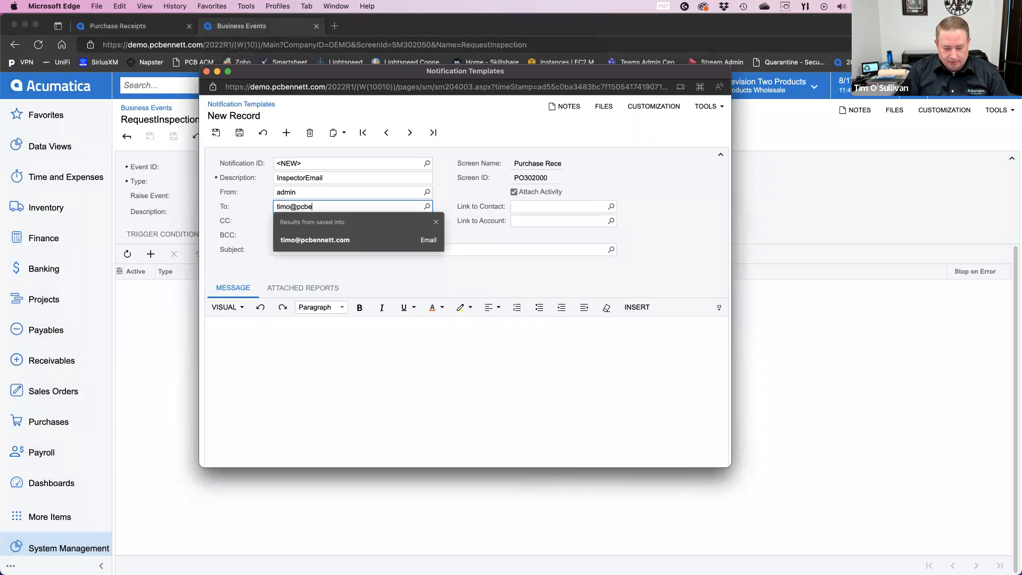
Step: Enter the inspector's e-mail address as the recipient of the InspectorEmail notification template
{"action": "key", "text": "Tab"}
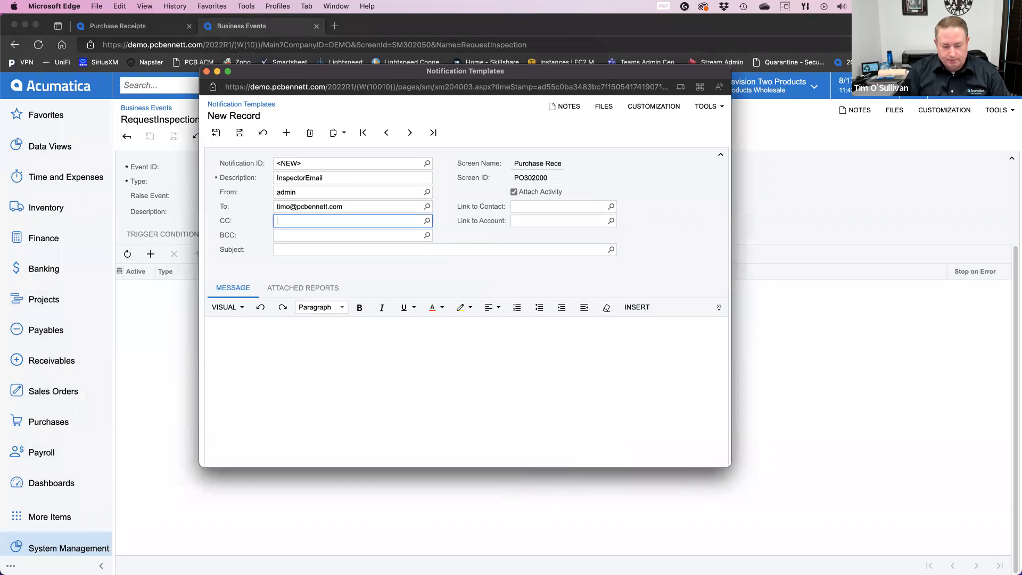
Step: Insert the Purchase Receipt's Receipt Nbr. data field into the notification message
{"action": "left_click", "coordinate": [315, 248]}
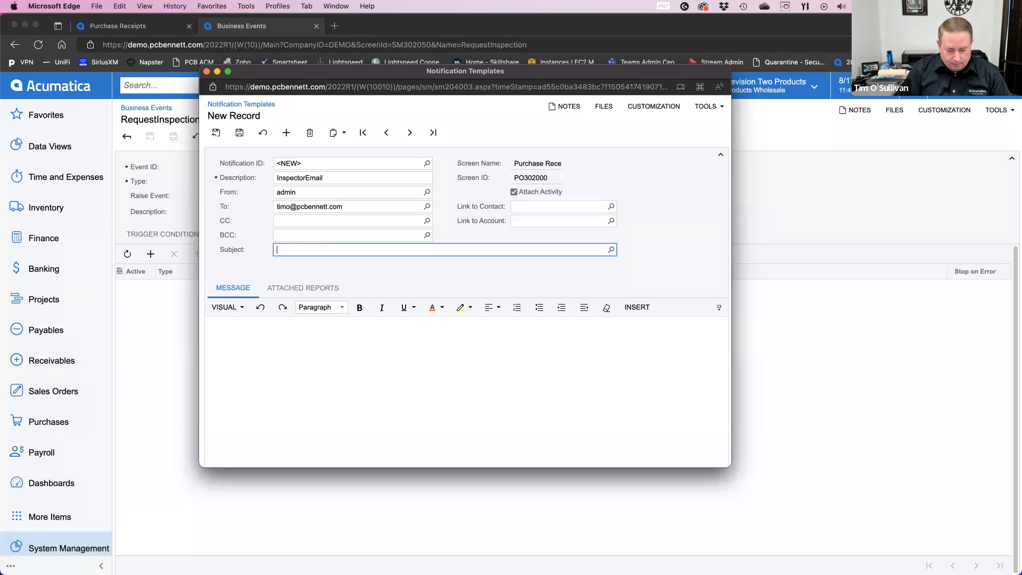
{"action": "left_click", "coordinate": [636, 307]}
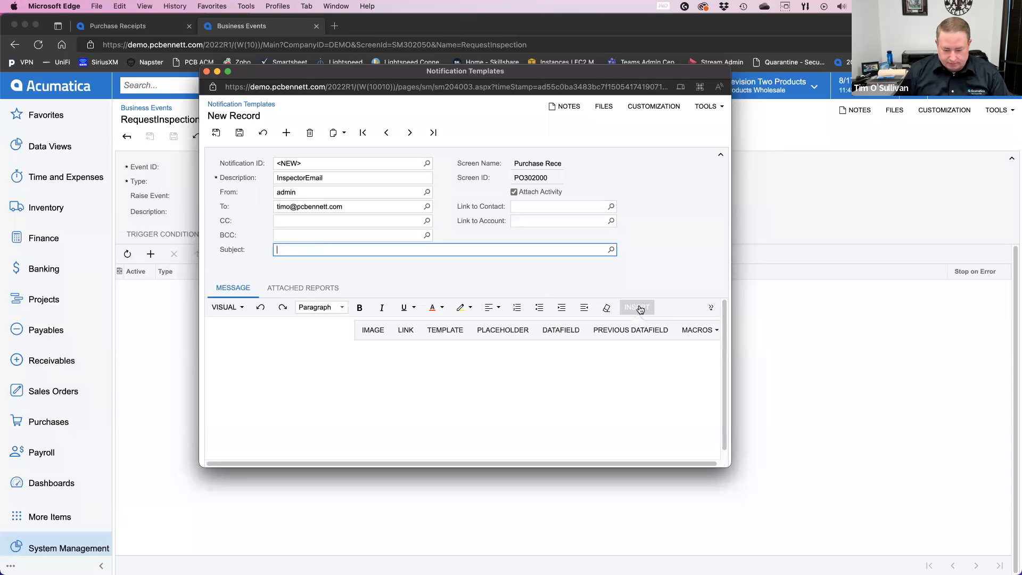
{"action": "left_click", "coordinate": [555, 332]}
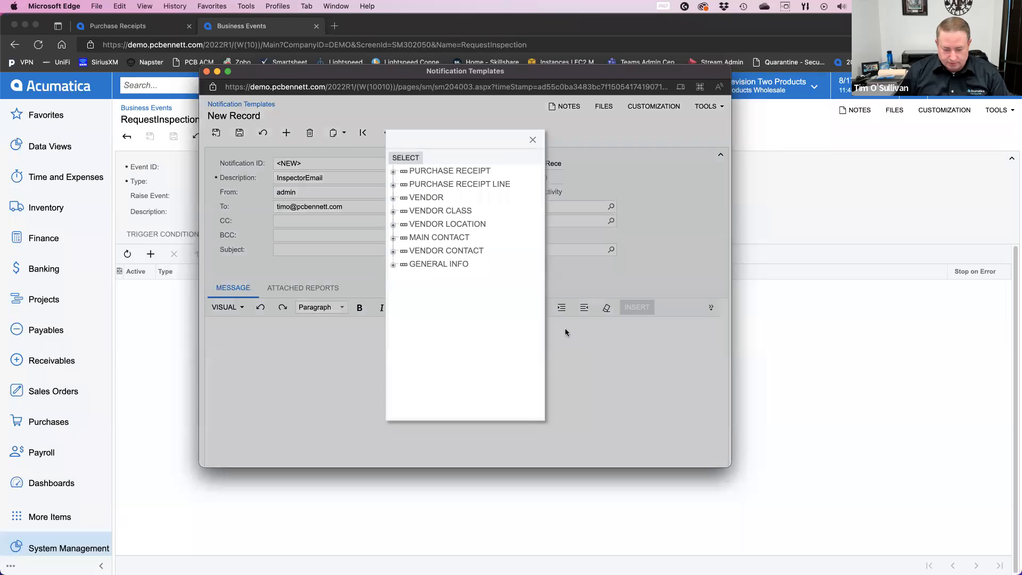
{"action": "left_click", "coordinate": [393, 172]}
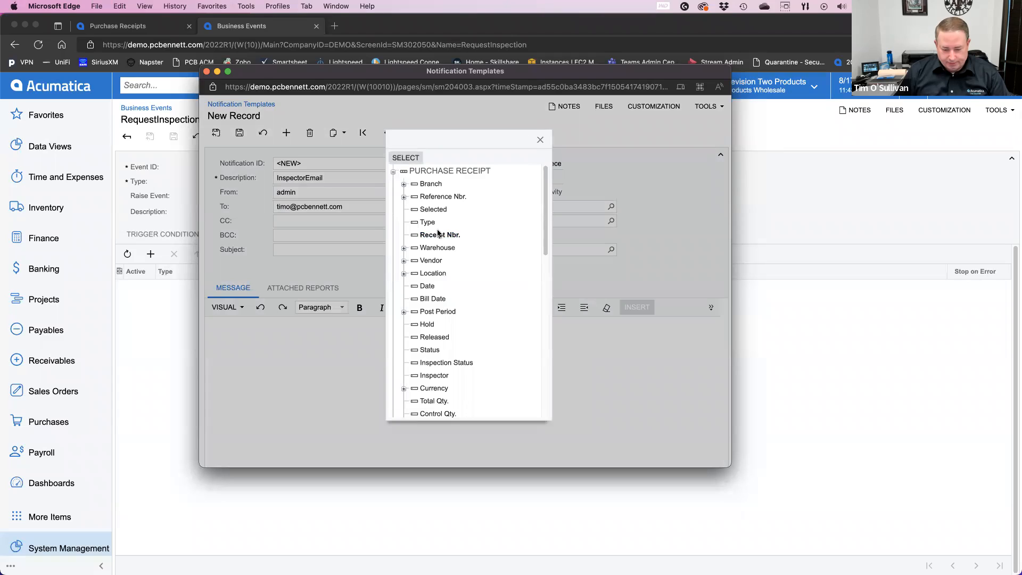
{"action": "double_click", "coordinate": [436, 233]}
Step: Reuse the message's data field to set the subject to "Purchase Receipt ((Document.ReceiptNbr)) is ready for Inspection"
{"action": "left_click", "coordinate": [312, 250]}
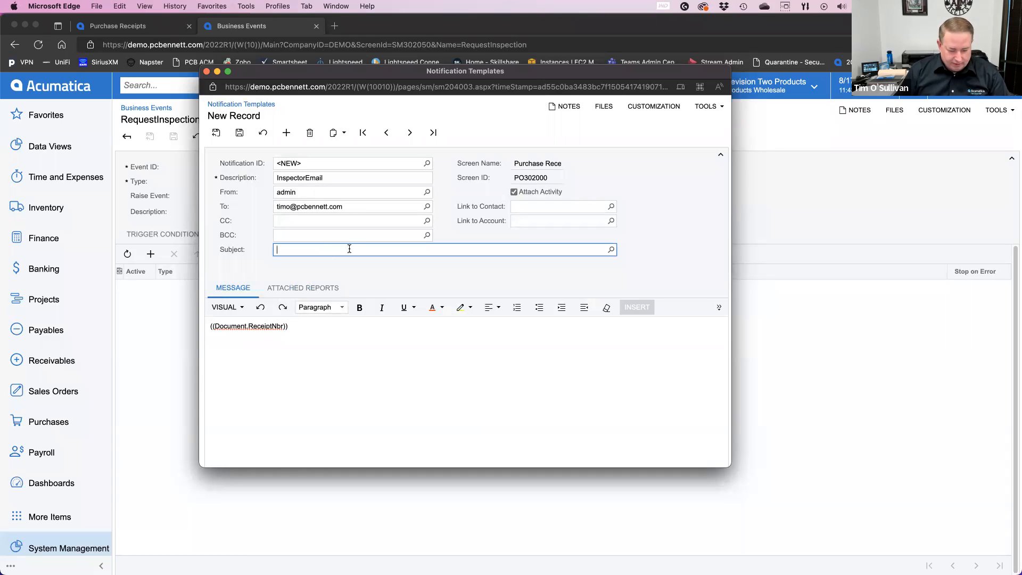
{"action": "left_click_drag", "start_coordinate": [288, 326], "coordinate": [182, 328]}
{"action": "key", "text": "super+c"}
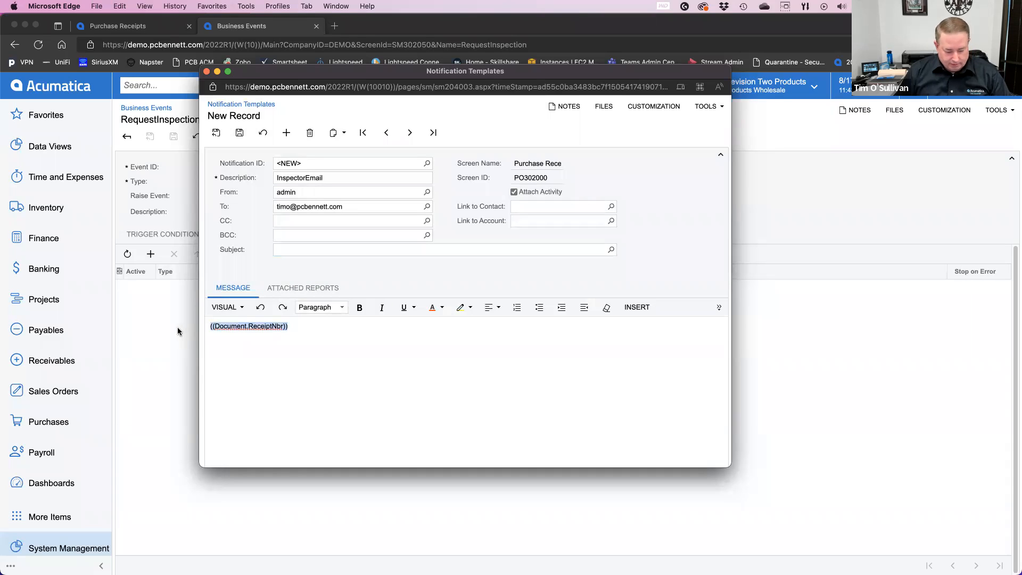
{"action": "left_click", "coordinate": [287, 250]}
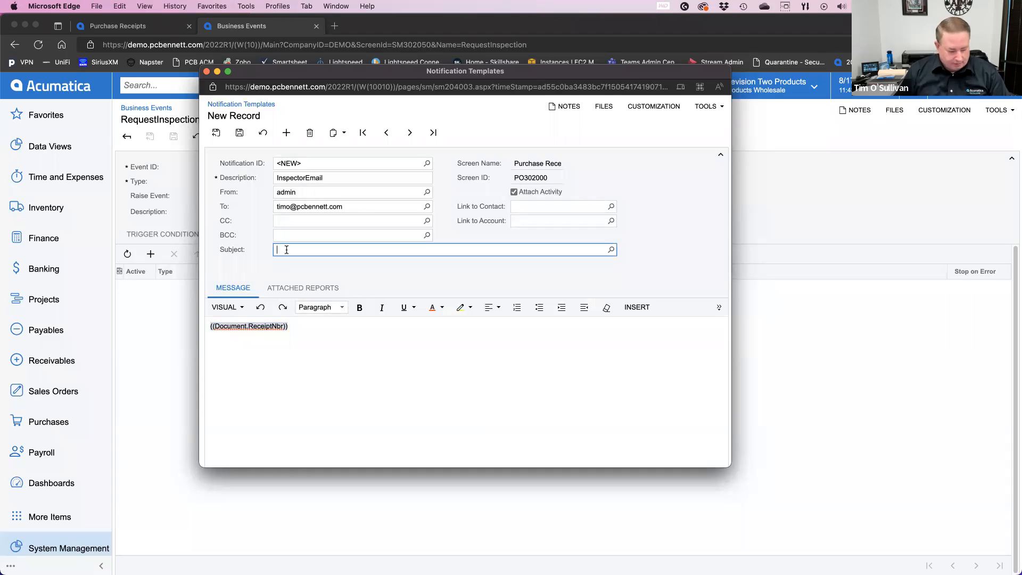
{"action": "type", "text": "Pur"}
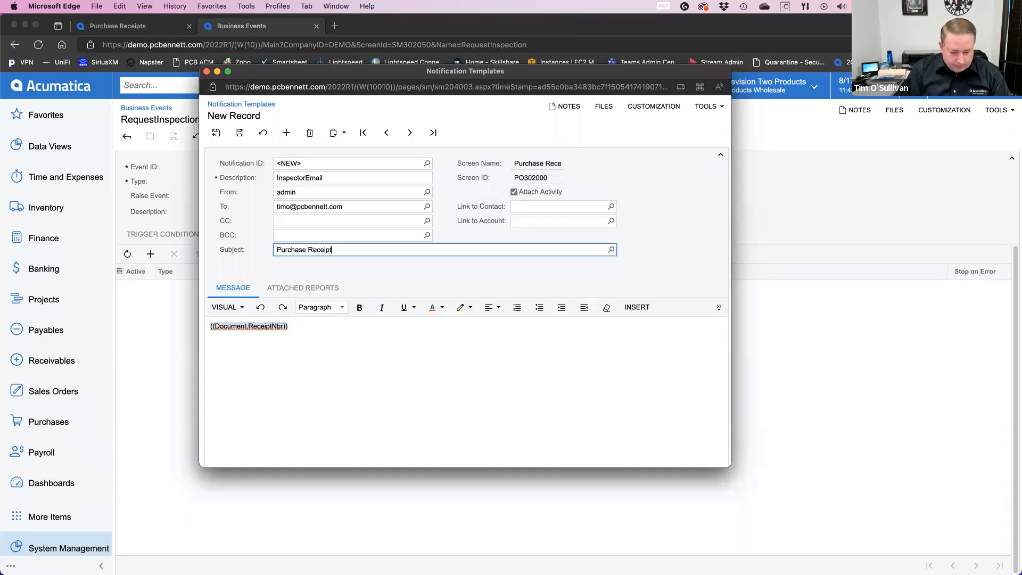
{"action": "type", "text": "chase Receipt"}
{"action": "key", "text": "super+v"}
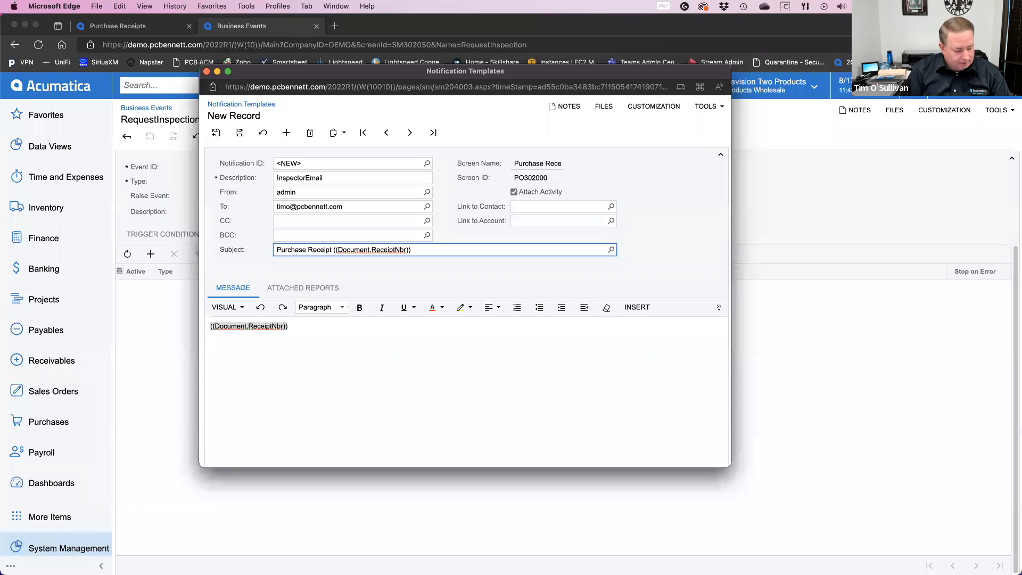
{"action": "type", "text": "is ready f"}
{"action": "type", "text": "or Inspecti"}
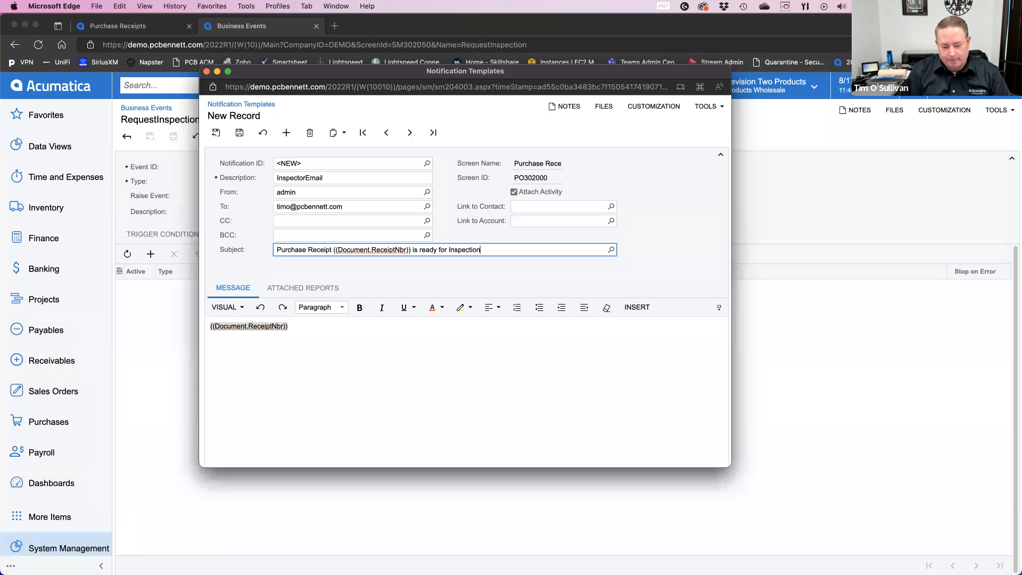
{"action": "type", "text": "on"}
Step: Replace the message body with a copy of the subject text, followed by a colon
{"action": "left_click_drag", "start_coordinate": [467, 250], "coordinate": [241, 250]}
{"action": "key", "text": "super+c"}
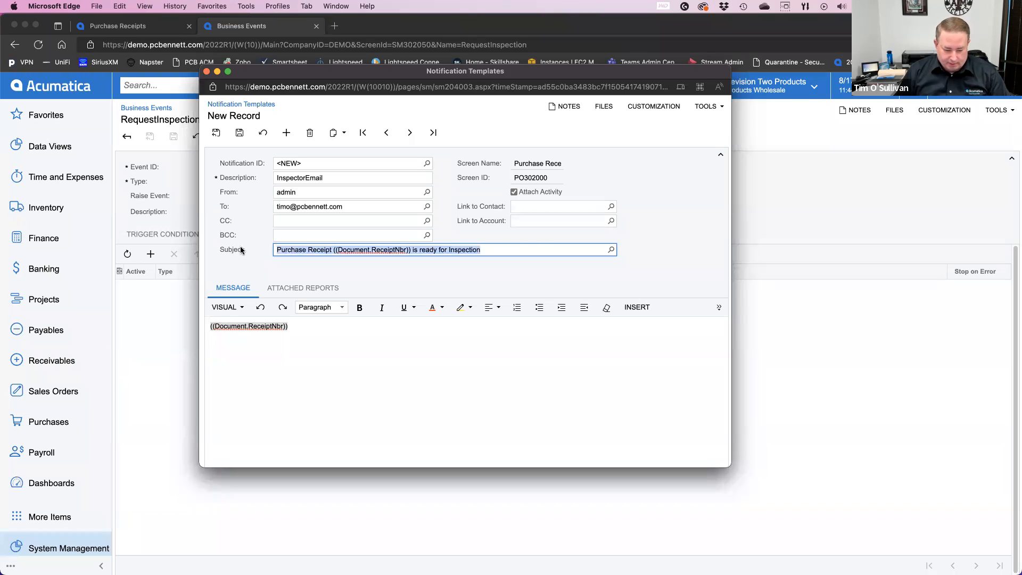
{"action": "left_click_drag", "start_coordinate": [321, 327], "coordinate": [181, 326]}
{"action": "key", "text": "super+v"}
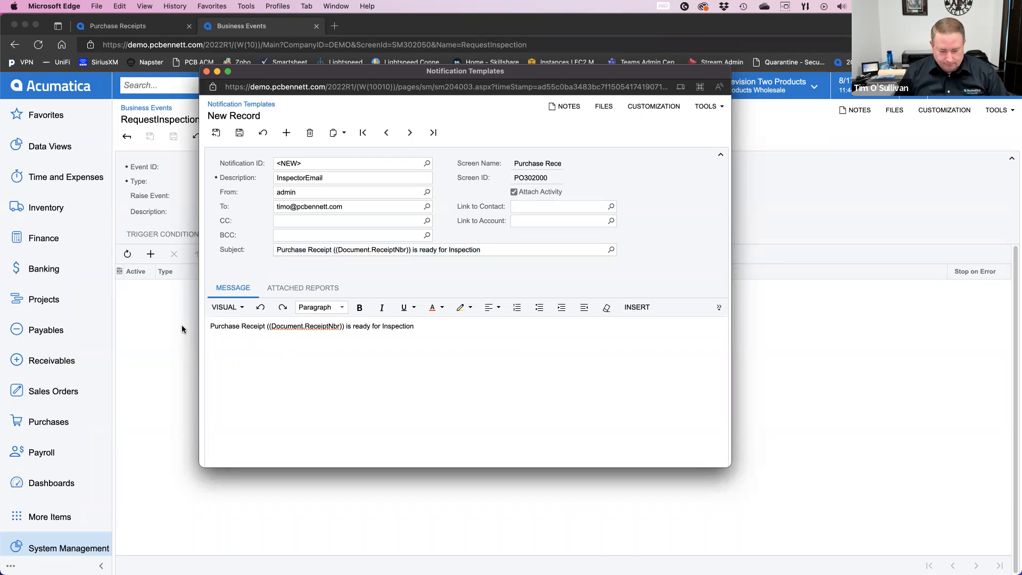
{"action": "type", "text": ":"}
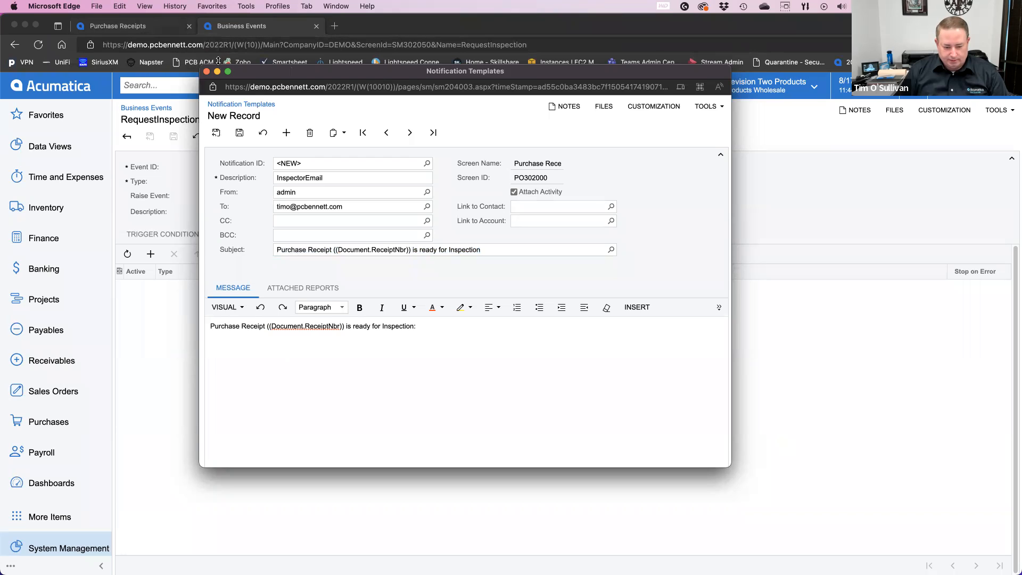
Step: Copy the web address of the open purchase receipt and paste it after the colon in the notification message
{"action": "left_click_drag", "start_coordinate": [266, 75], "coordinate": [846, 0]}
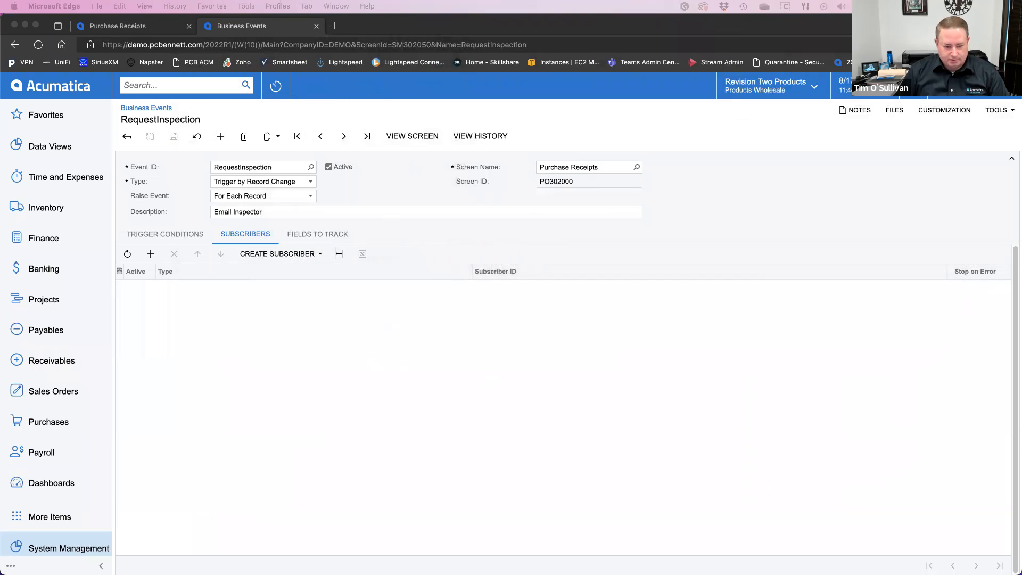
{"action": "left_click", "coordinate": [127, 27]}
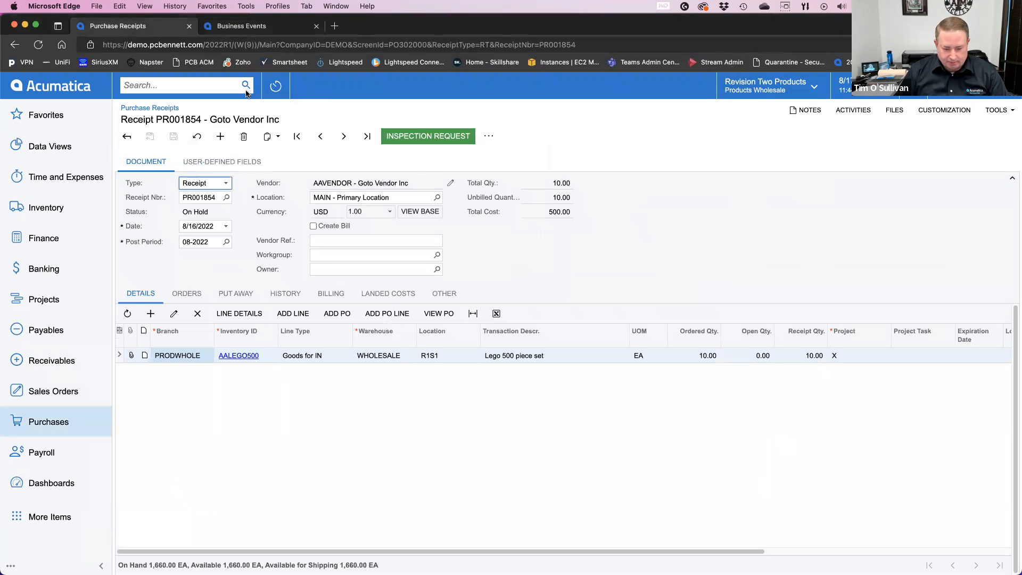
{"action": "left_click", "coordinate": [345, 46]}
{"action": "key", "text": "super+c"}
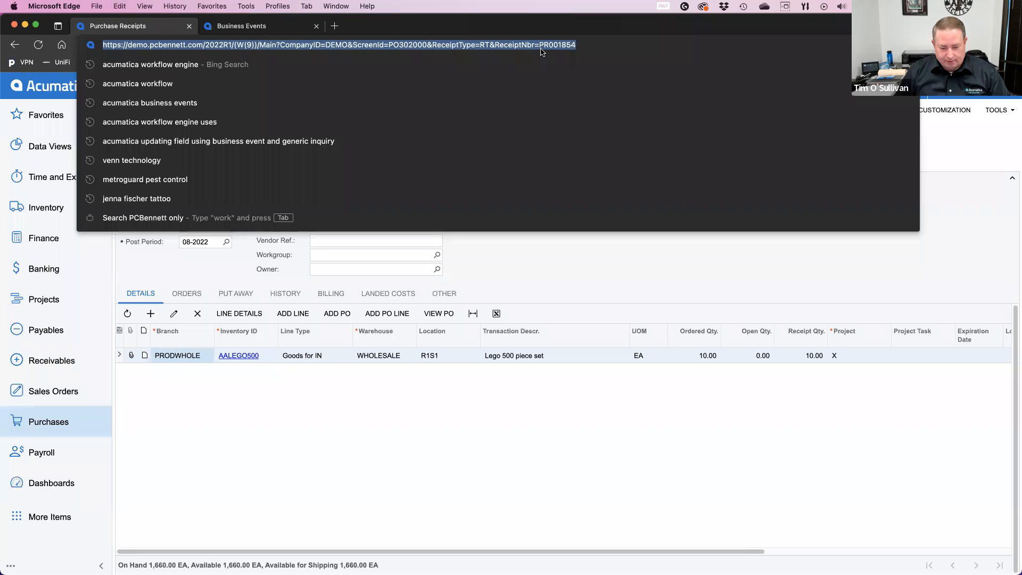
{"action": "left_click_drag", "start_coordinate": [623, 0], "coordinate": [327, 108]}
{"action": "left_click", "coordinate": [403, 364]}
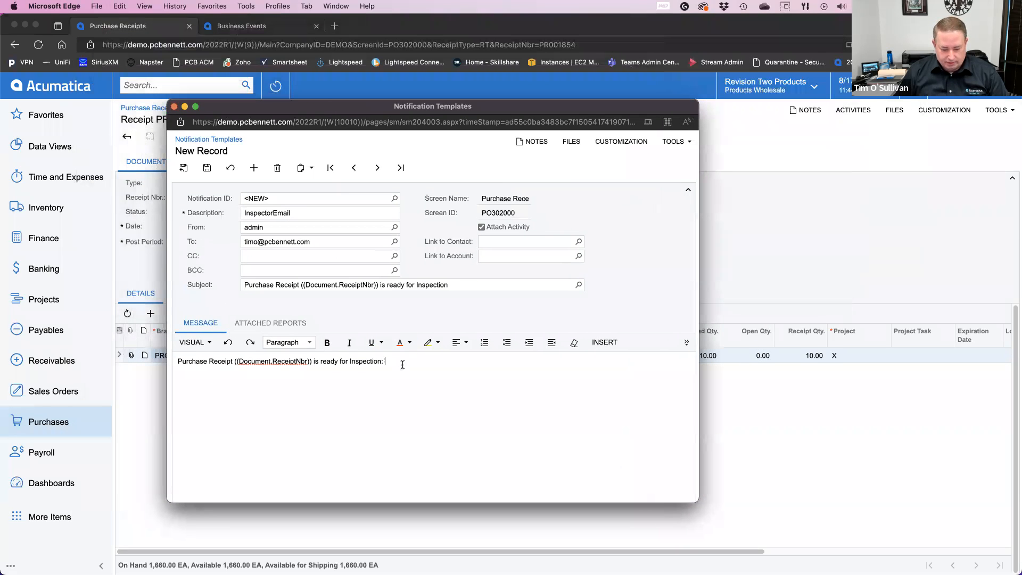
{"action": "key", "text": "super+v"}
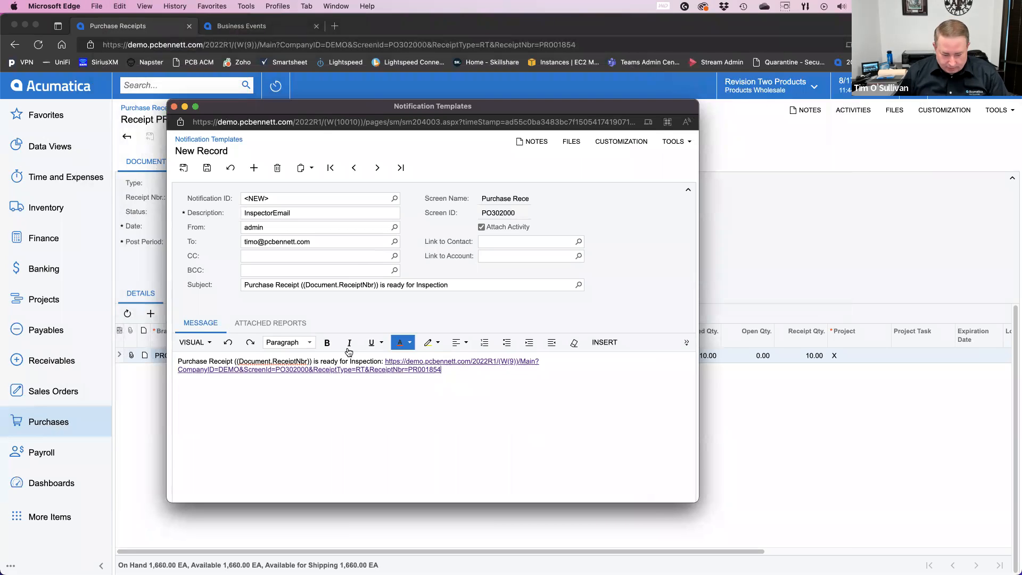
Step: Replace the fixed receipt number at the end of the message link with ((Document.ReceiptNbr)) and save the template
{"action": "left_click_drag", "start_coordinate": [312, 360], "coordinate": [236, 361]}
{"action": "key", "text": "super+c"}
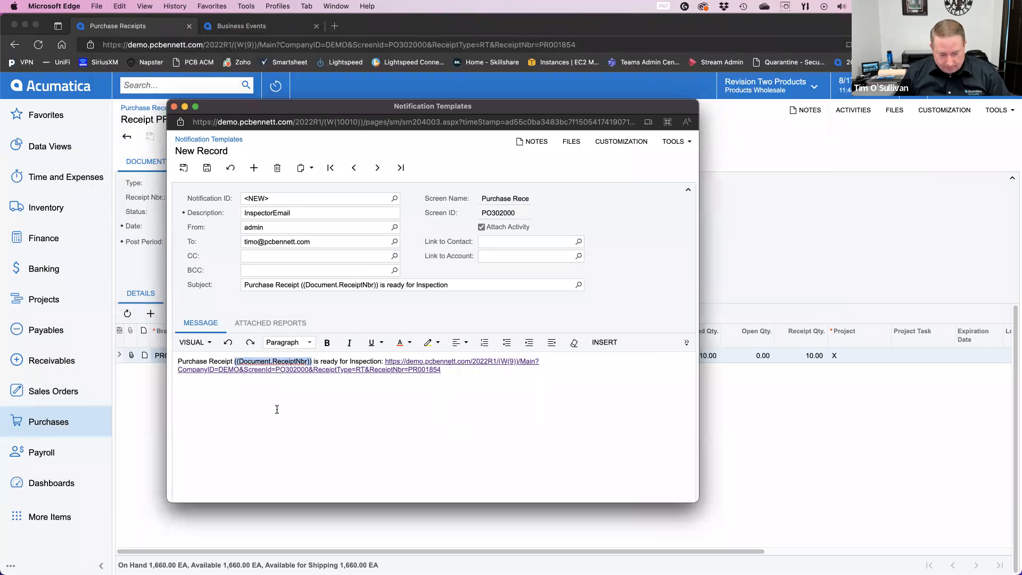
{"action": "left_click", "coordinate": [450, 372]}
{"action": "key", "text": "BackSpace"}
{"action": "key", "text": "BackSpace"}
{"action": "key", "text": "BackSpace"}
{"action": "key", "text": "BackSpace"}
{"action": "key", "text": "BackSpace"}
{"action": "key", "text": "BackSpace"}
{"action": "key", "text": "BackSpace"}
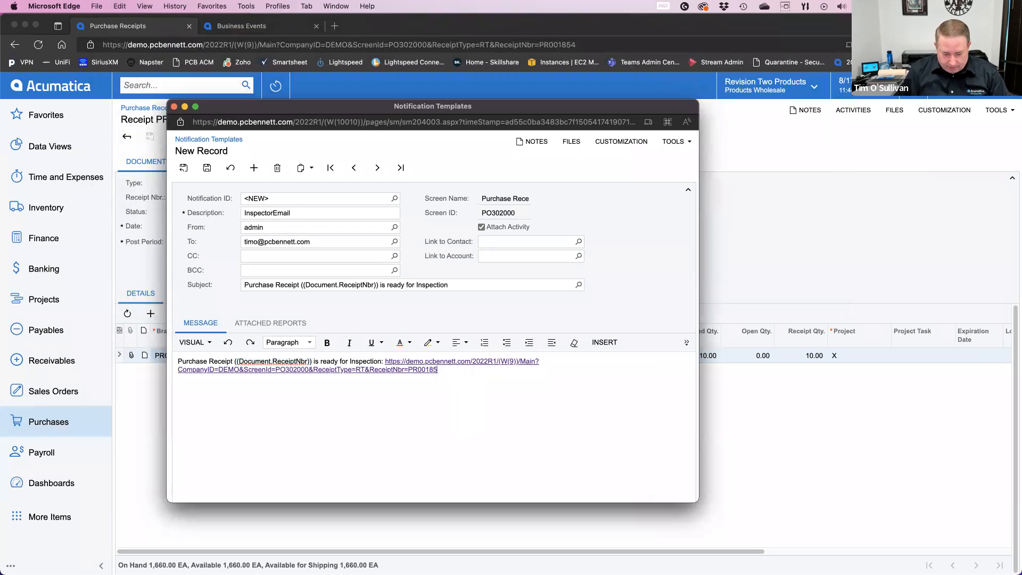
{"action": "key", "text": "super+v"}
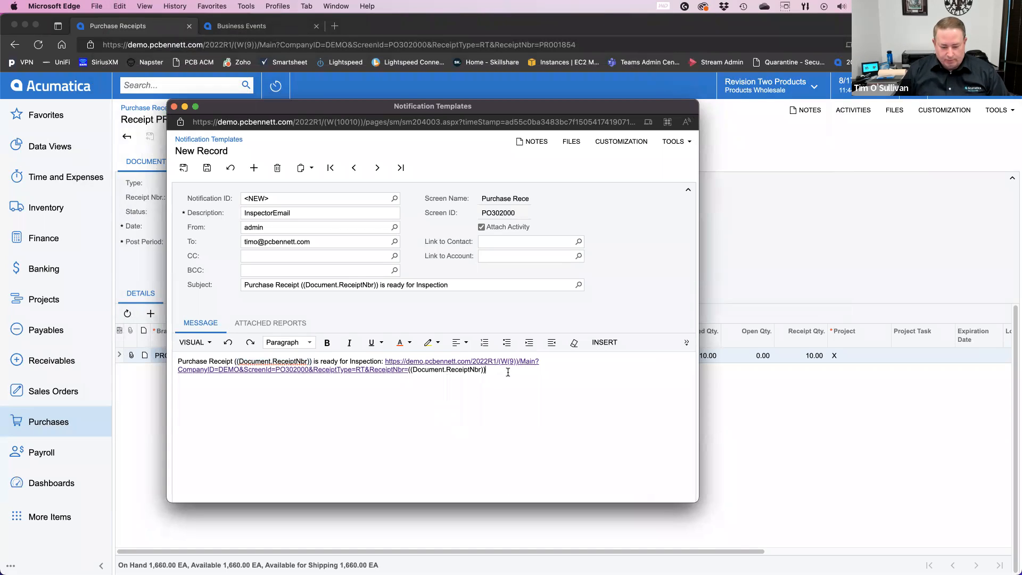
{"action": "key", "text": "Return"}
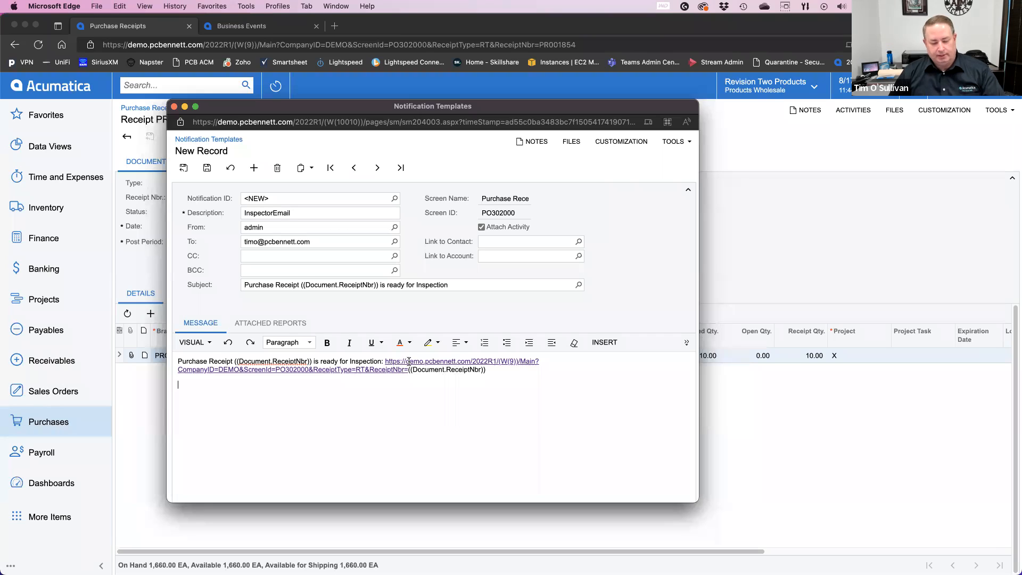
{"action": "left_click", "coordinate": [208, 170]}
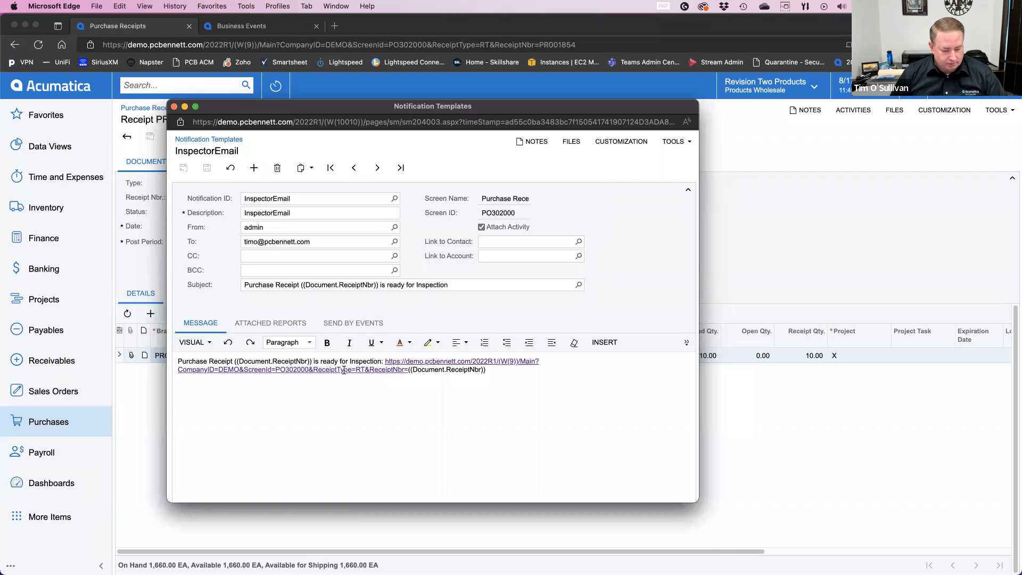
Step: Check the InspectorEmail template's report attachment options, return to its message, and close the template window
{"action": "left_click", "coordinate": [281, 325]}
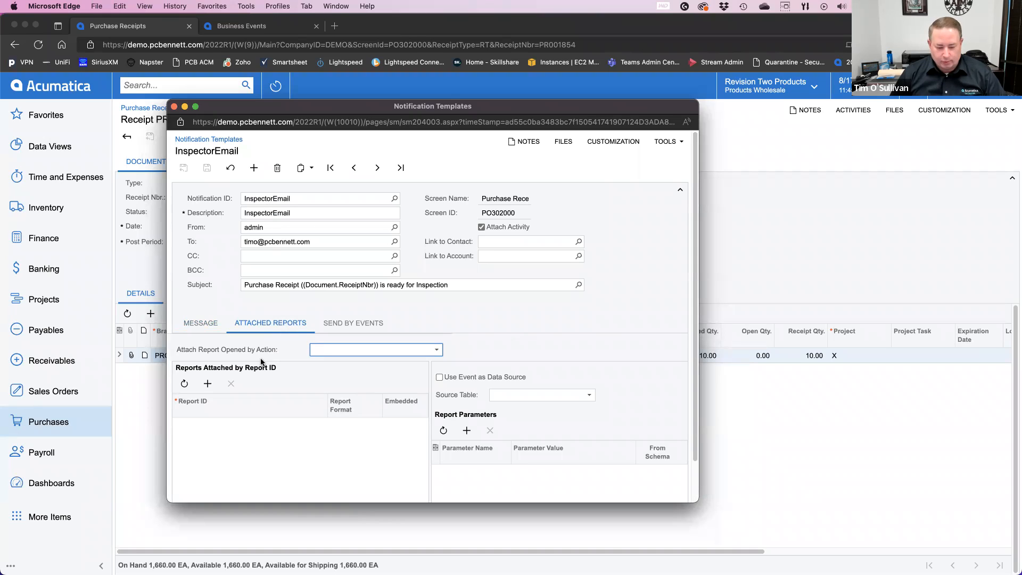
{"action": "left_click", "coordinate": [202, 324]}
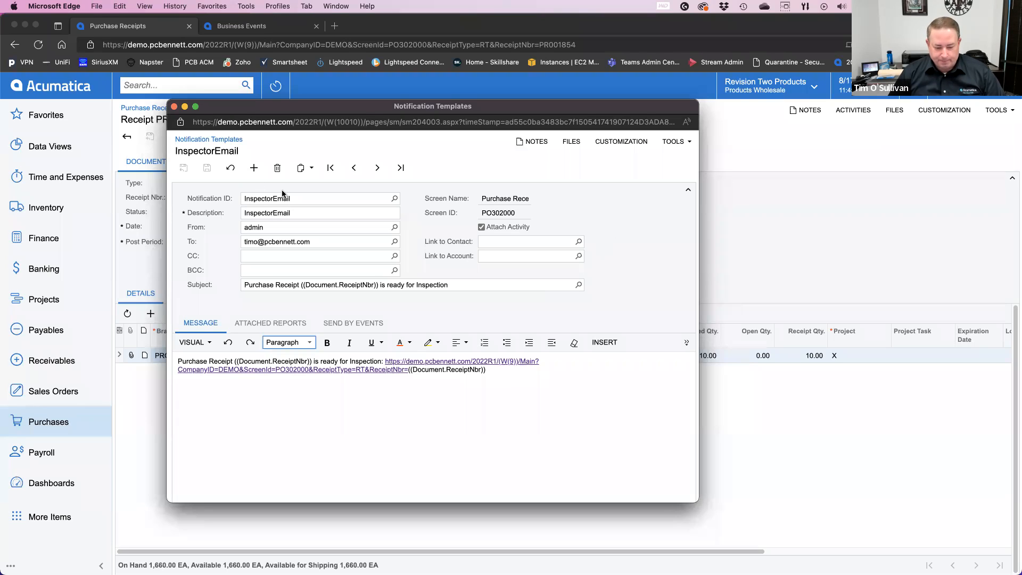
{"action": "left_click", "coordinate": [174, 106]}
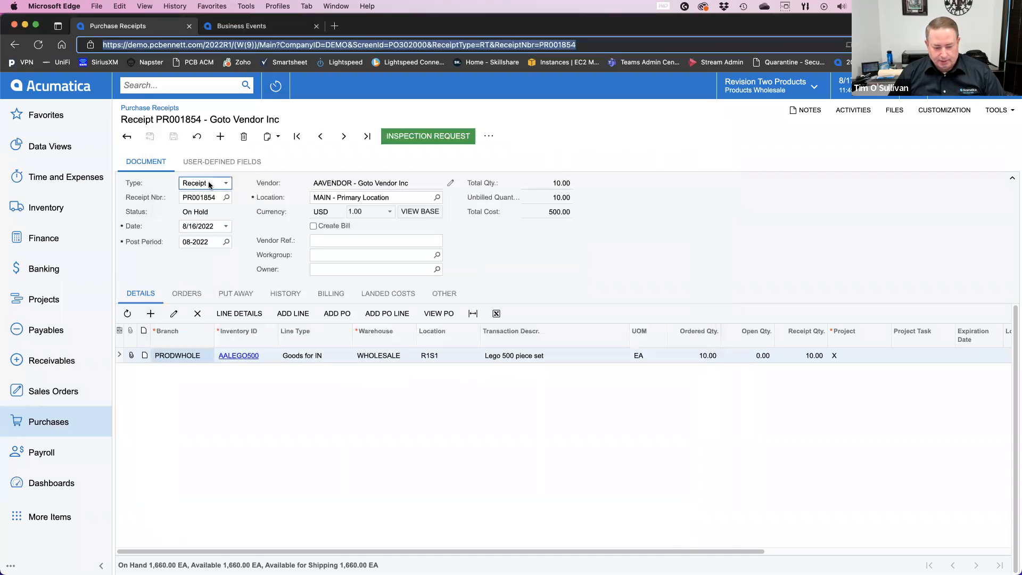
Step: Return to the Purchase Receipts list, reload it, and reopen the On Hold receipt from Goto Vendor Inc
{"action": "left_click", "coordinate": [122, 138]}
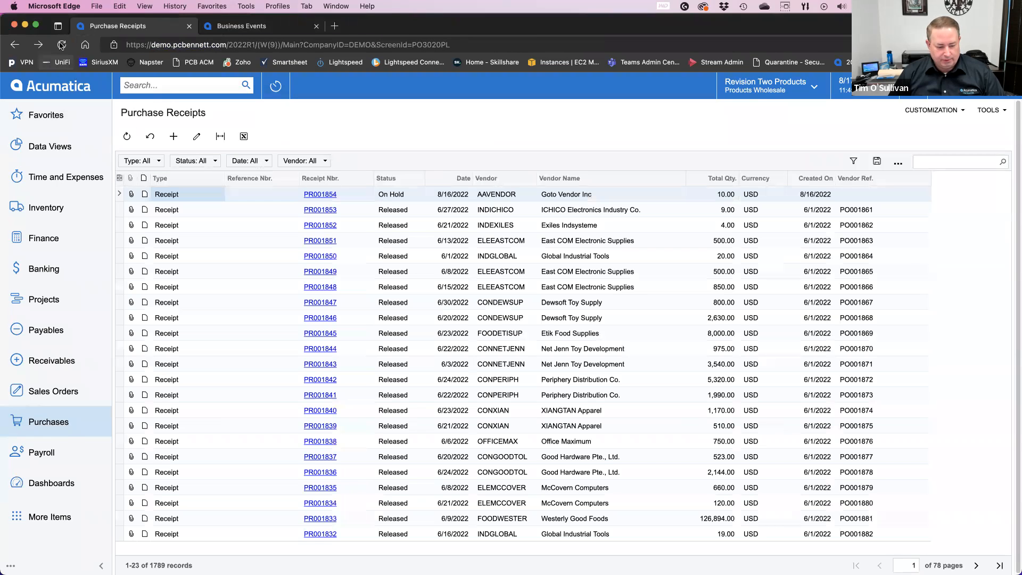
{"action": "left_click", "coordinate": [61, 46]}
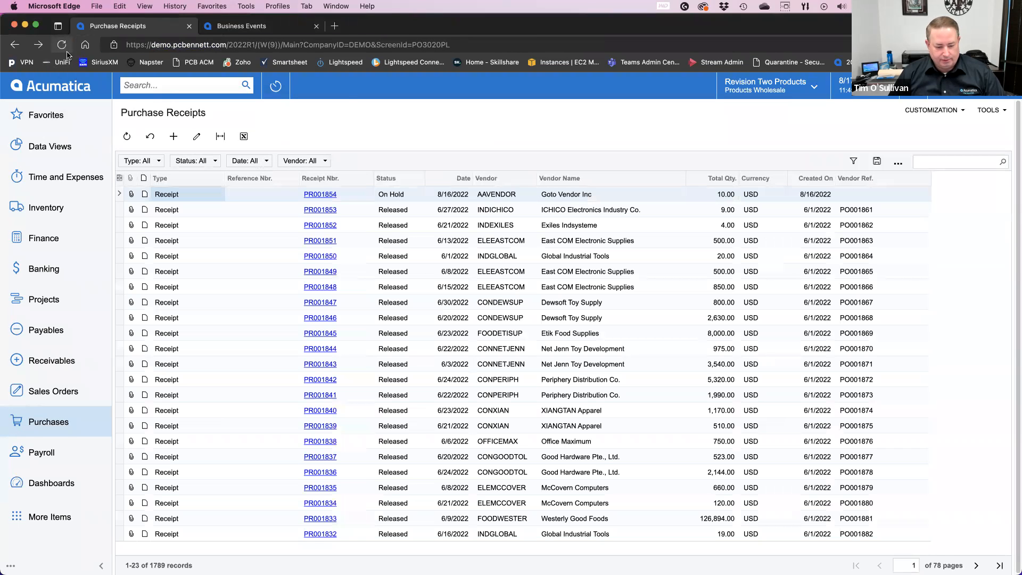
{"action": "left_click", "coordinate": [327, 196]}
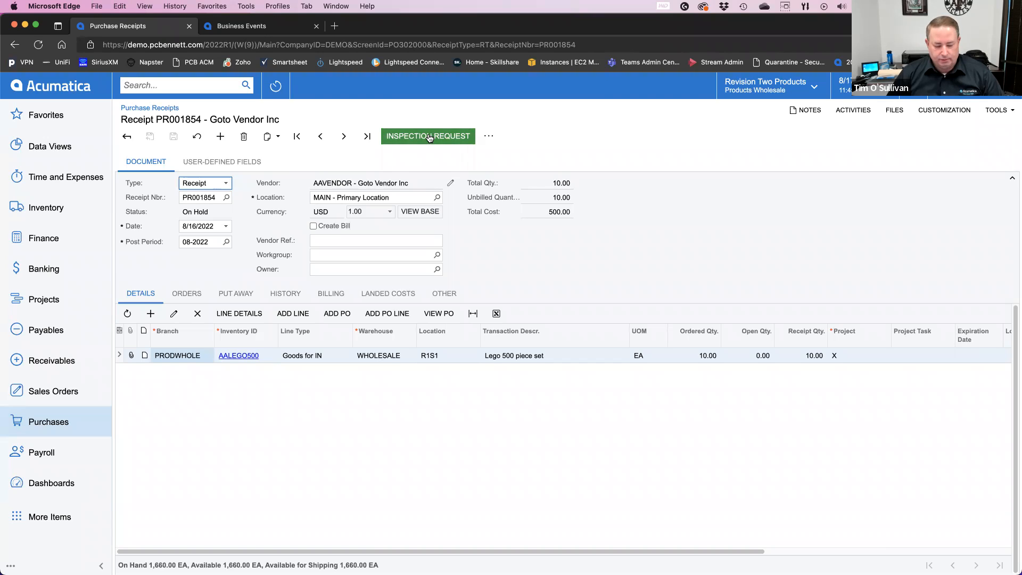
Step: Switch to the RequestInspection business event and duplicate its browser tab
{"action": "right_click", "coordinate": [247, 28]}
{"action": "left_click", "coordinate": [235, 28]}
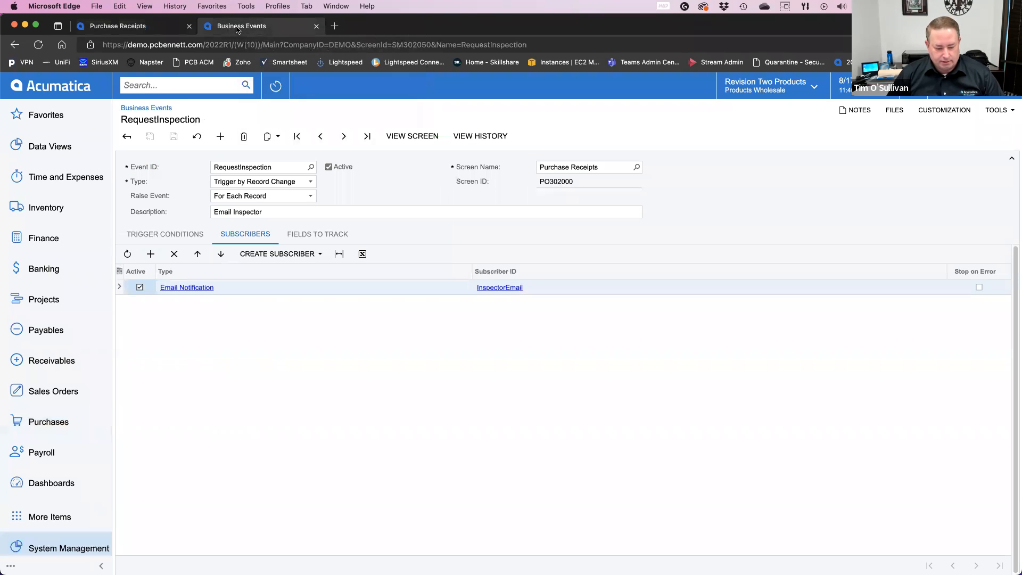
{"action": "right_click", "coordinate": [237, 29]}
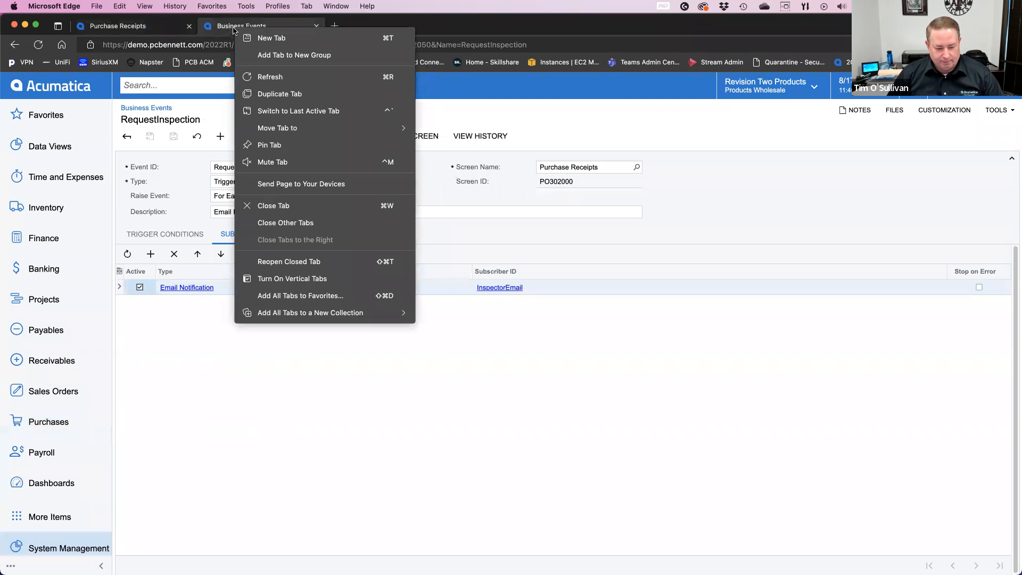
{"action": "left_click", "coordinate": [272, 94]}
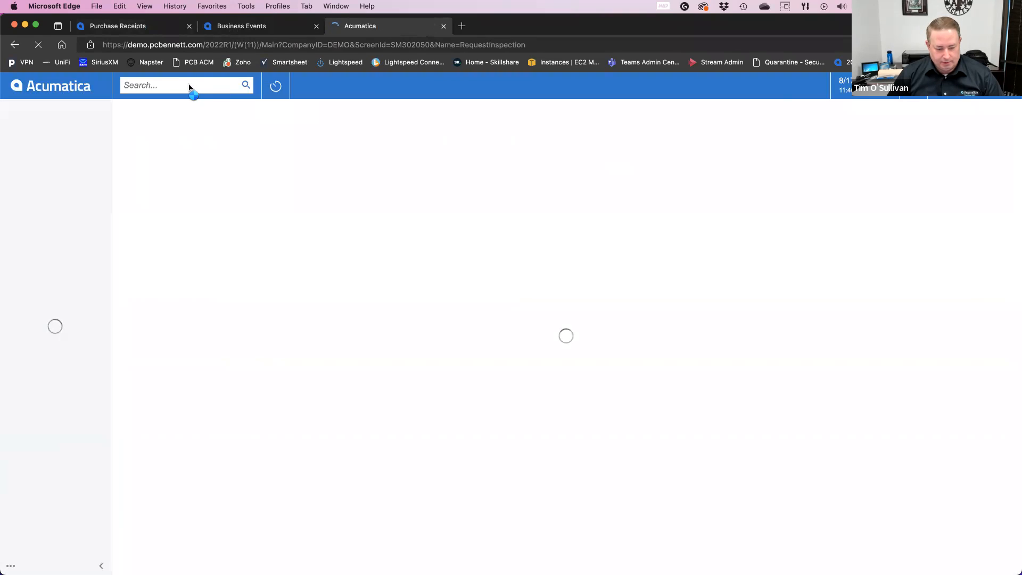
Step: Find the Emails Pending Processing screen by searching for "email" and open it in the duplicated tab
{"action": "left_click", "coordinate": [191, 87]}
{"action": "type", "text": "email"}
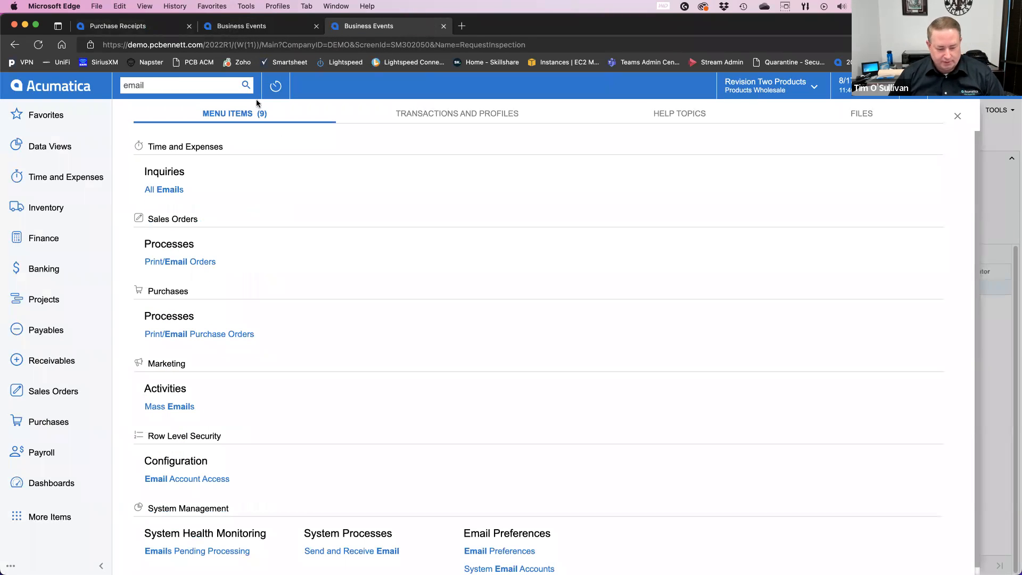
{"action": "left_click", "coordinate": [224, 552]}
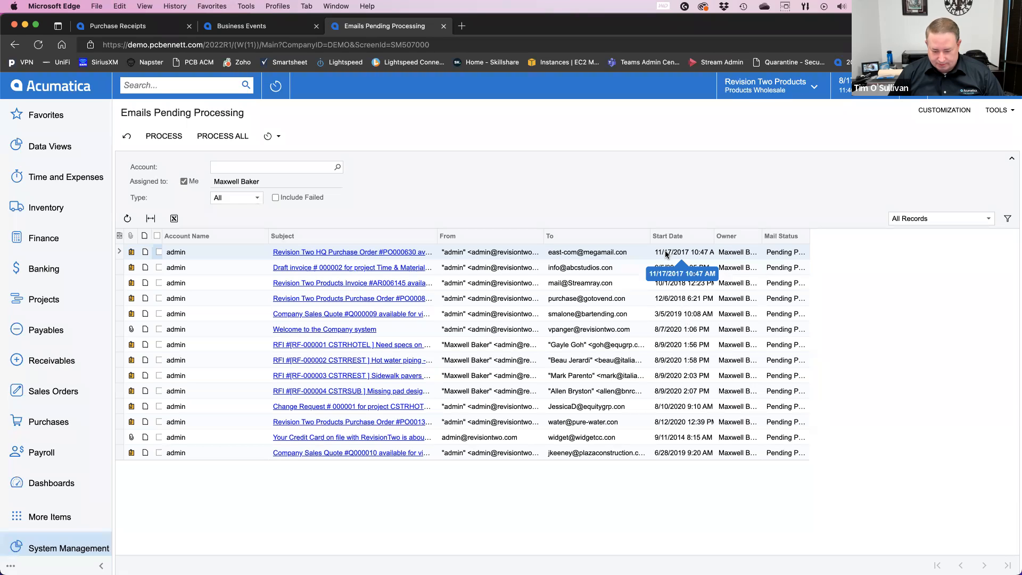
Step: Sort the pending emails by Start Date in descending order, switch to ascending, and check the column's filter options
{"action": "left_click", "coordinate": [690, 242]}
{"action": "left_click", "coordinate": [692, 268]}
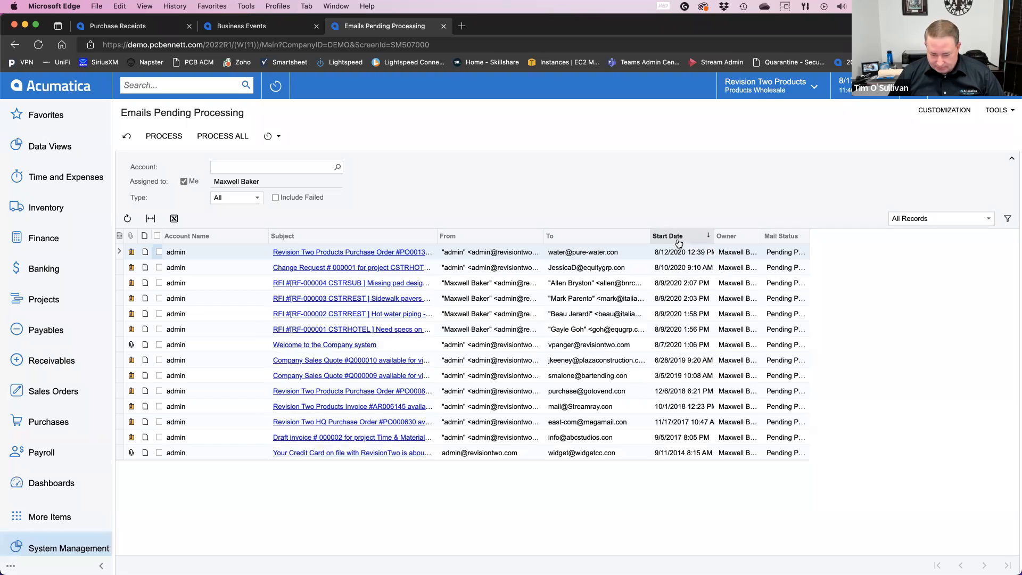
{"action": "left_click", "coordinate": [681, 241]}
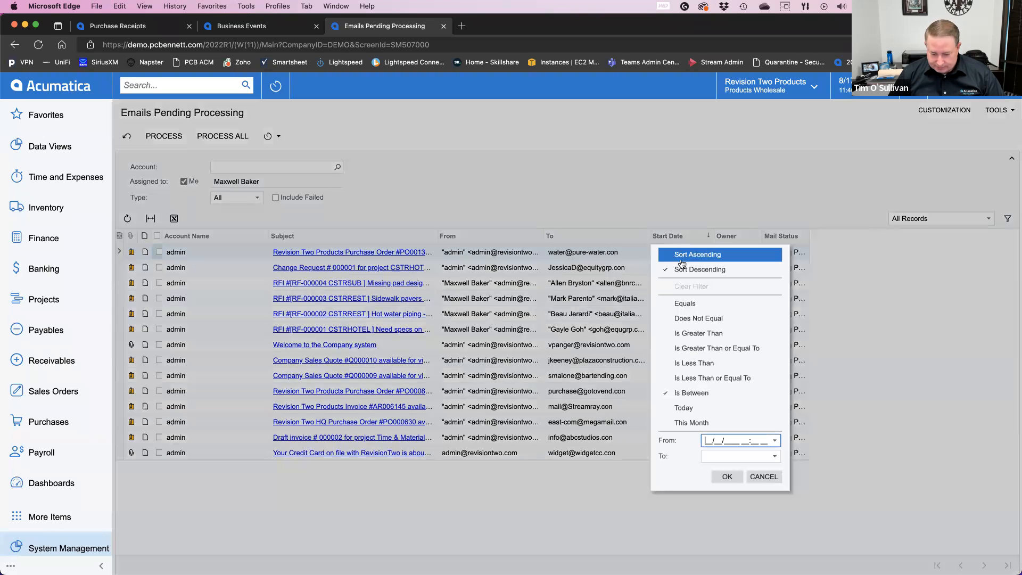
{"action": "left_click", "coordinate": [686, 258]}
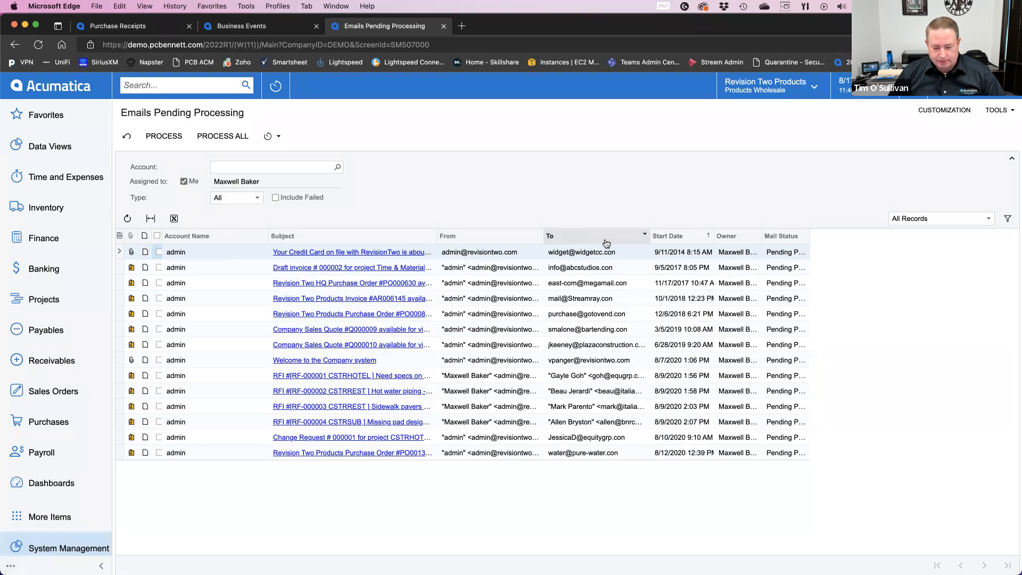
{"action": "left_click", "coordinate": [682, 237]}
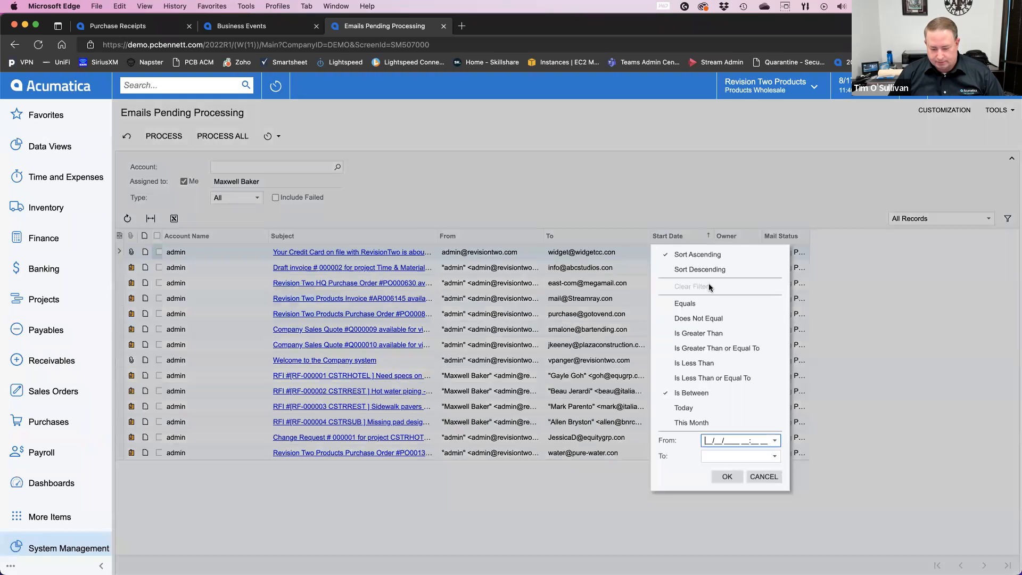
{"action": "left_click", "coordinate": [709, 286]}
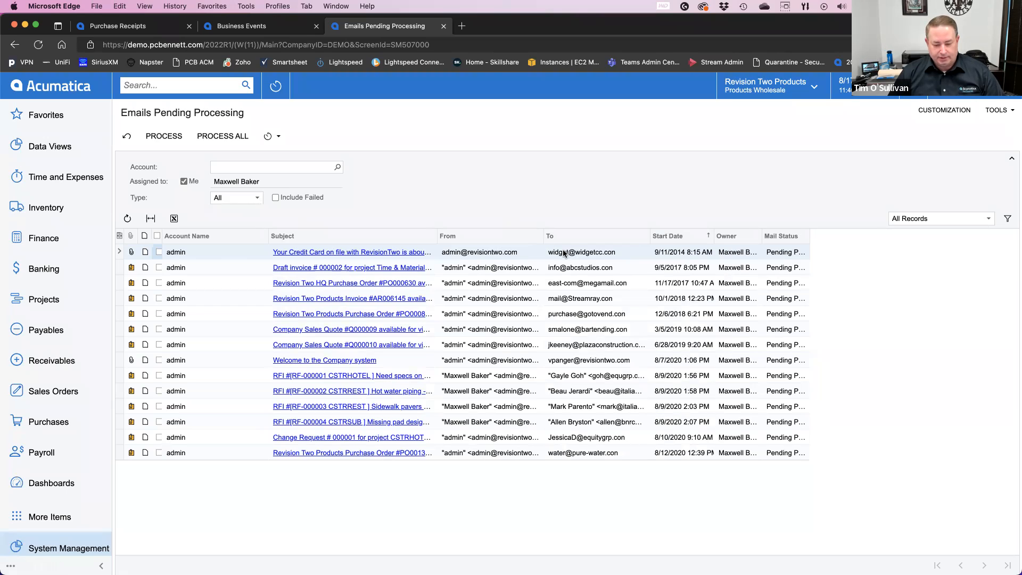
Step: Return to the On Hold receipt from Goto Vendor Inc and request its inspection
{"action": "left_click", "coordinate": [141, 29]}
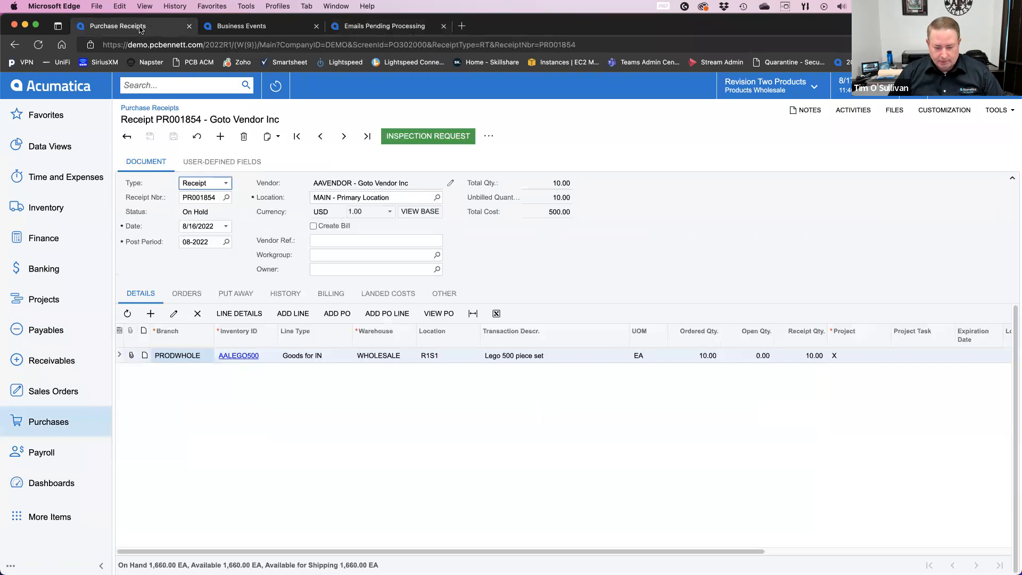
{"action": "left_click", "coordinate": [427, 139]}
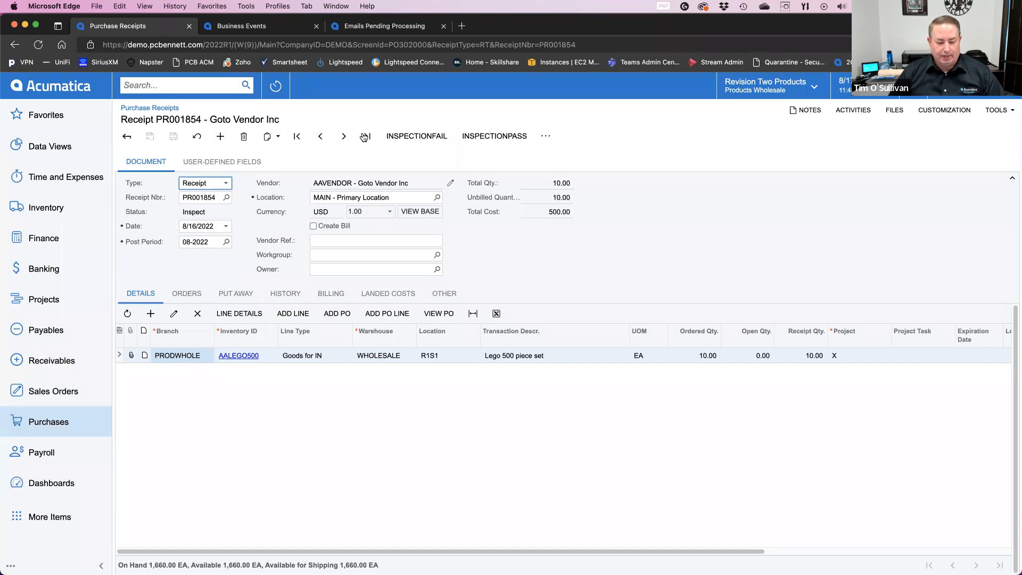
Step: Reload the pending emails, open the inspection message for the purchase receipt, check its contents, and close it
{"action": "left_click", "coordinate": [362, 27]}
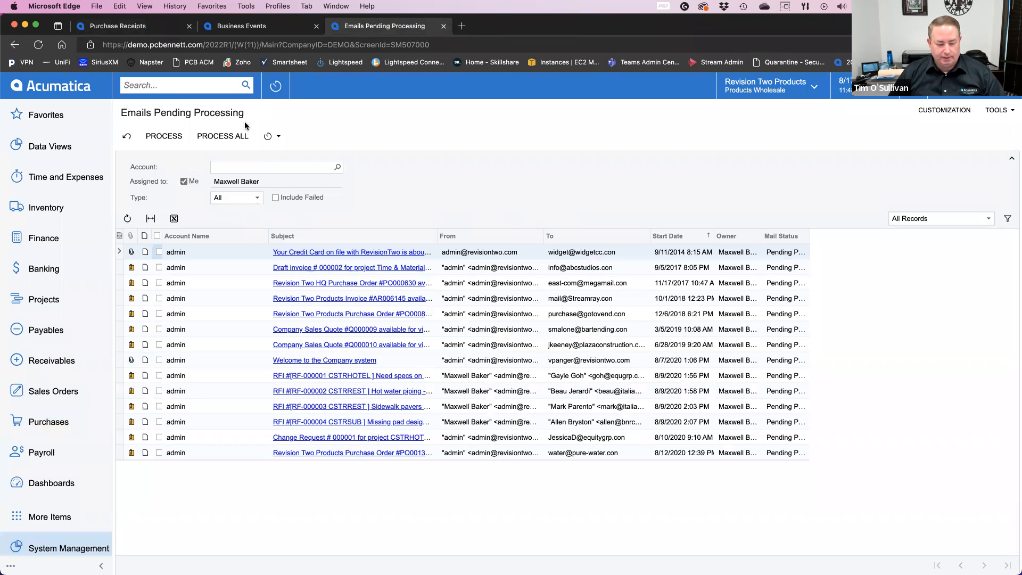
{"action": "left_click", "coordinate": [128, 220]}
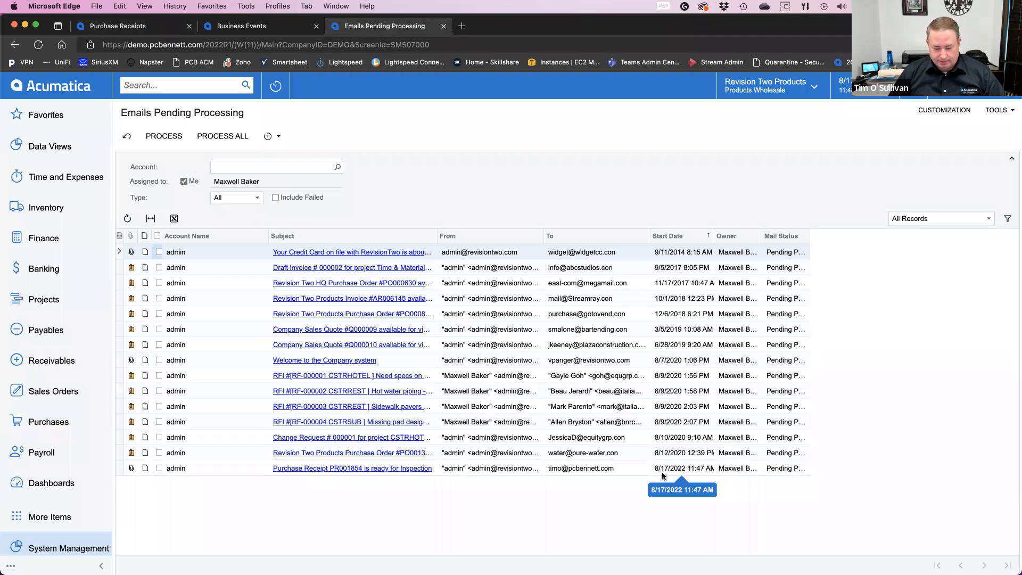
{"action": "left_click", "coordinate": [359, 473]}
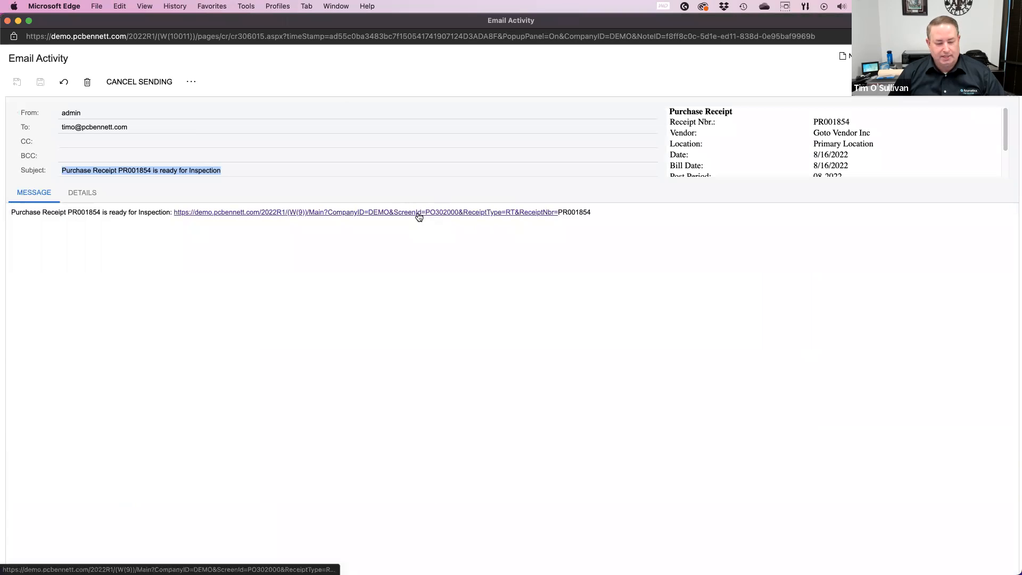
{"action": "left_click", "coordinate": [8, 21]}
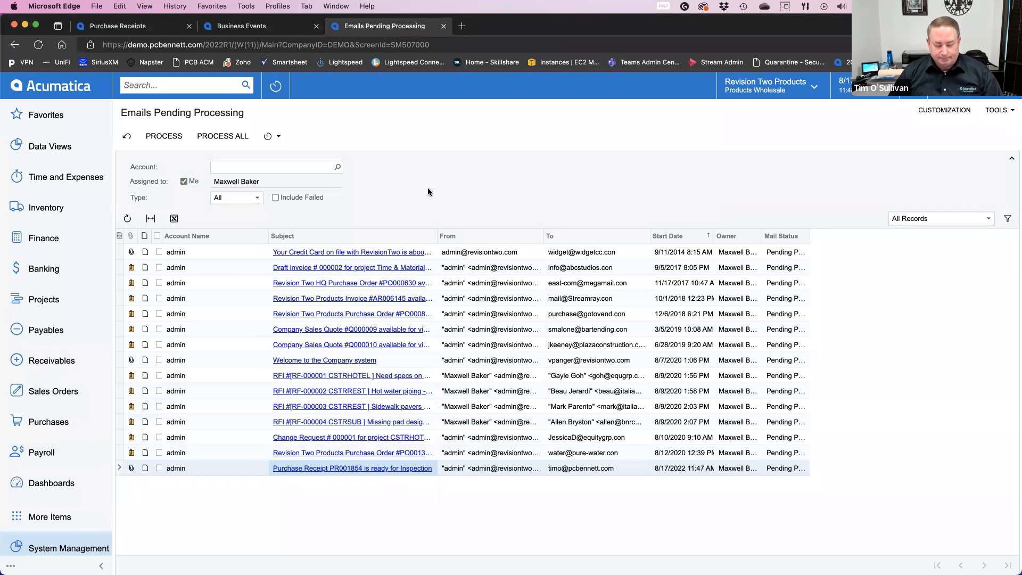
Step: Mark the Goto Vendor Inc receipt's inspection as failed, check its user-defined fields, and return to the document details
{"action": "left_click", "coordinate": [140, 26]}
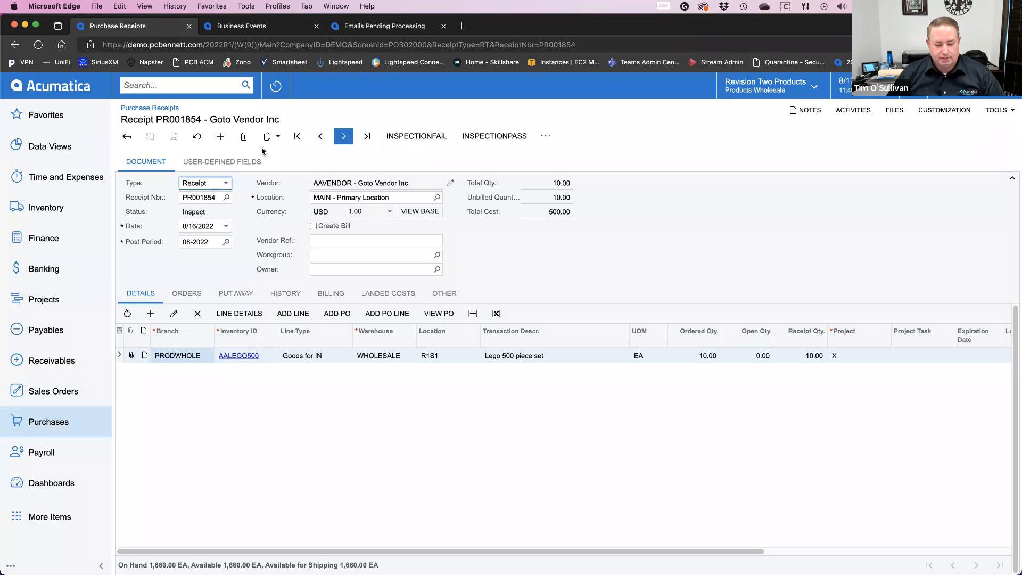
{"action": "left_click", "coordinate": [247, 164]}
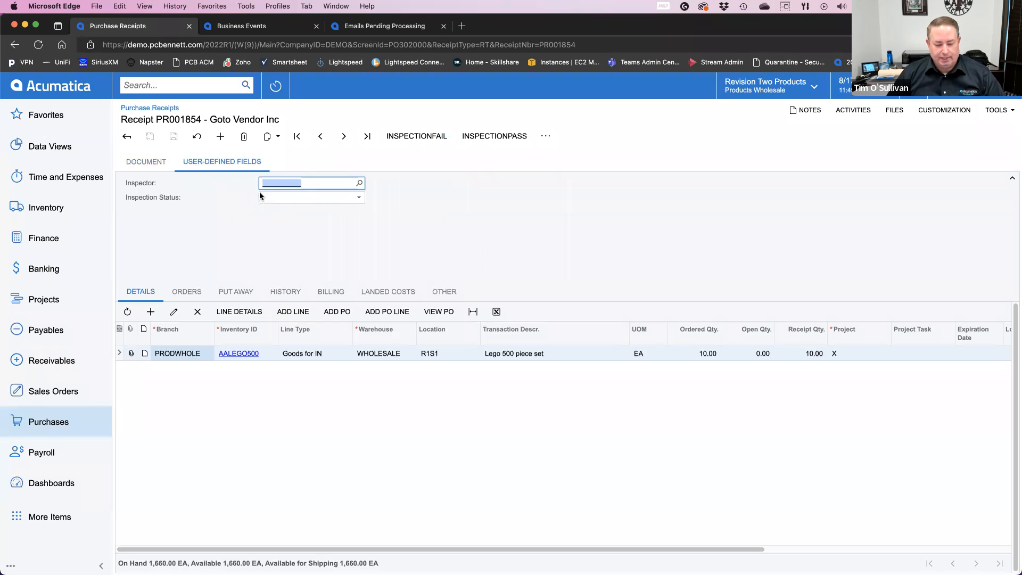
{"action": "left_click", "coordinate": [412, 138]}
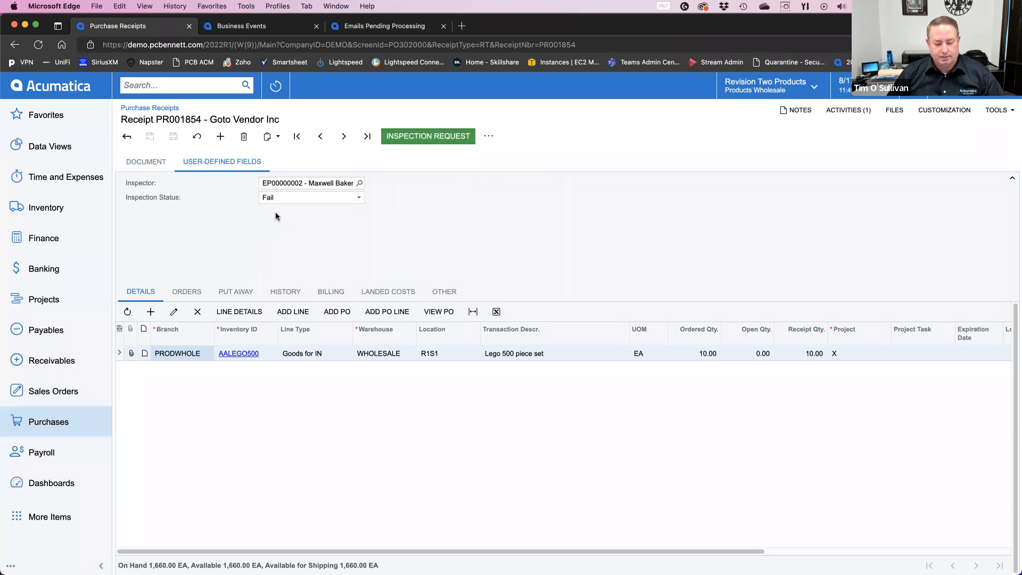
{"action": "left_click", "coordinate": [154, 164]}
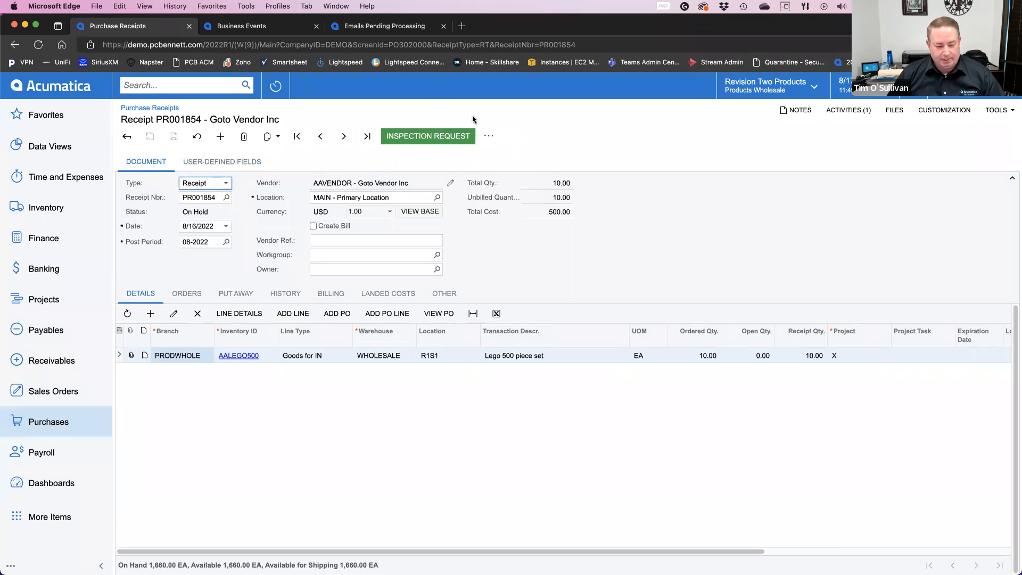
Step: Close the Business Events and Emails Pending Processing browser tabs
{"action": "left_click", "coordinate": [261, 30]}
{"action": "left_click", "coordinate": [315, 27]}
{"action": "left_click", "coordinate": [315, 27]}
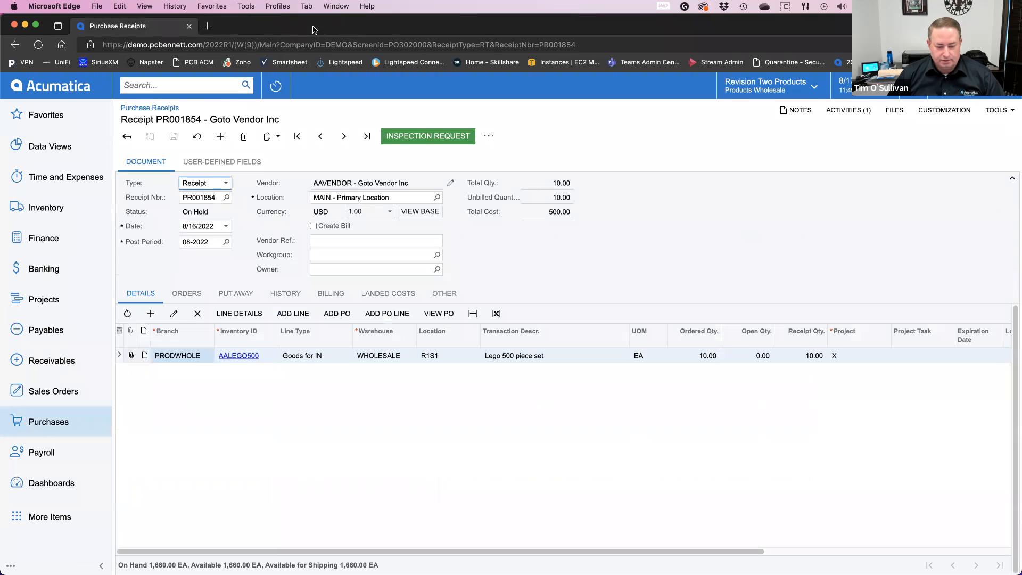
Step: Switch to the DEMO2 tenant and open the user-defined fields of its On Hold receipt from Goto Vendor Inc
{"action": "left_click", "coordinate": [950, 87]}
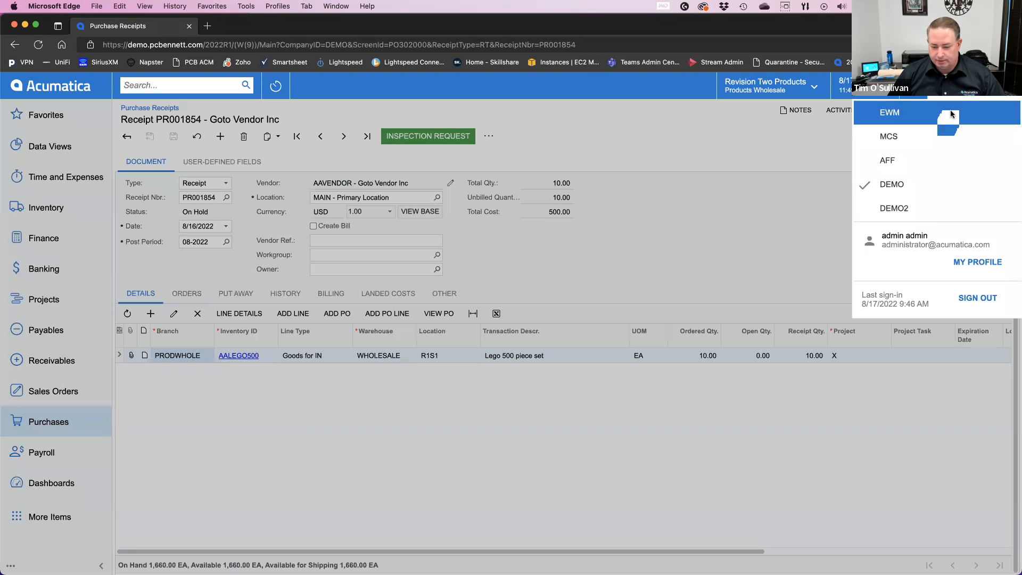
{"action": "left_click", "coordinate": [921, 213]}
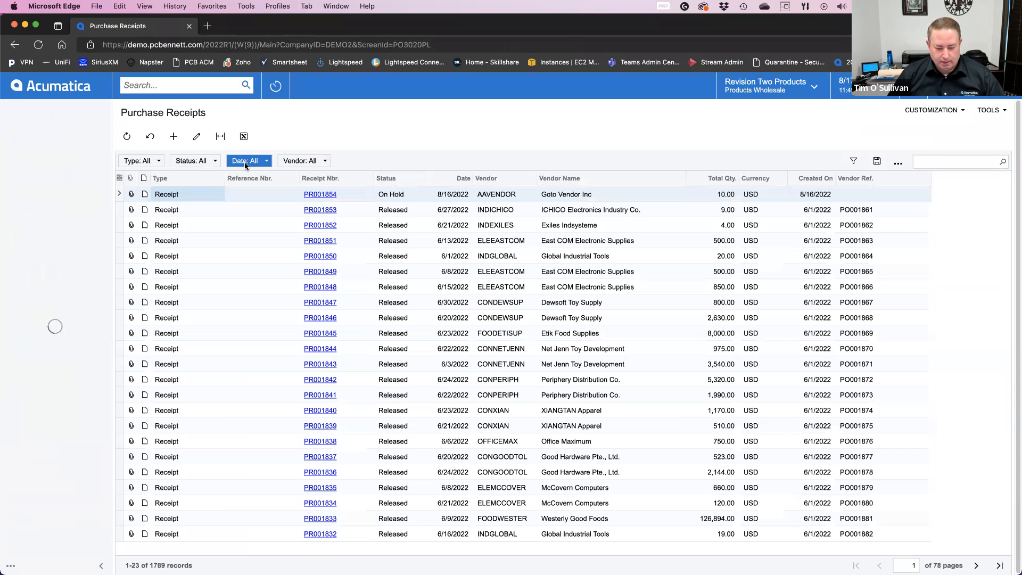
{"action": "left_click", "coordinate": [321, 196]}
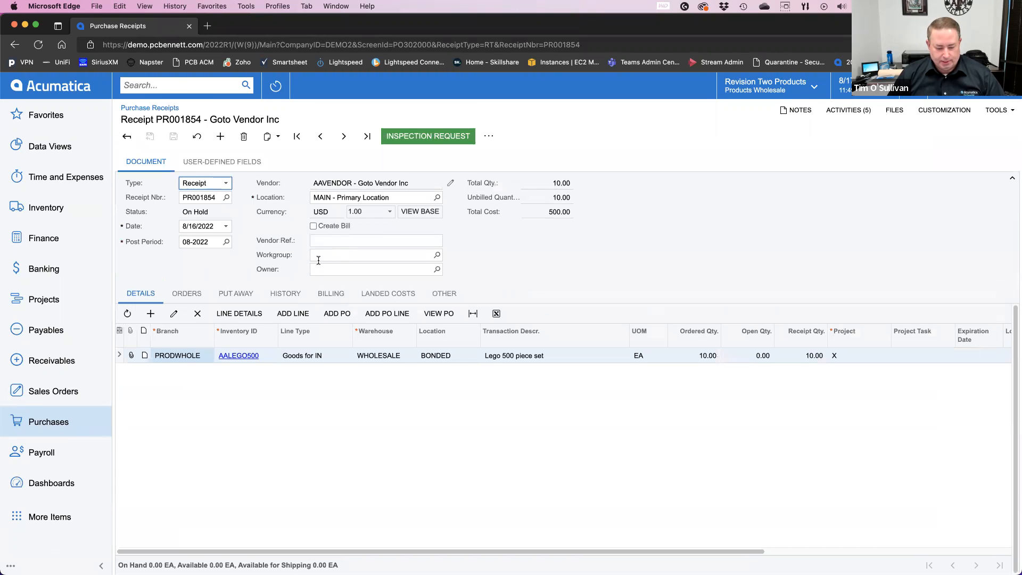
{"action": "left_click", "coordinate": [229, 163]}
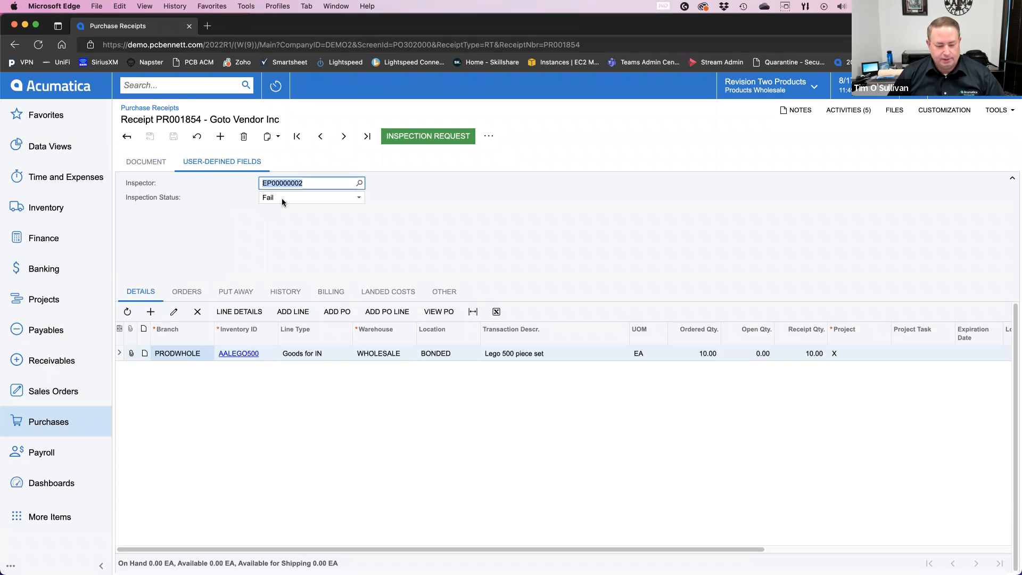
Step: Go to the Business Events list, filter it by "inspe", and open the UpdatePORcptLineInspFail event
{"action": "left_click", "coordinate": [170, 86]}
{"action": "type", "text": "business"}
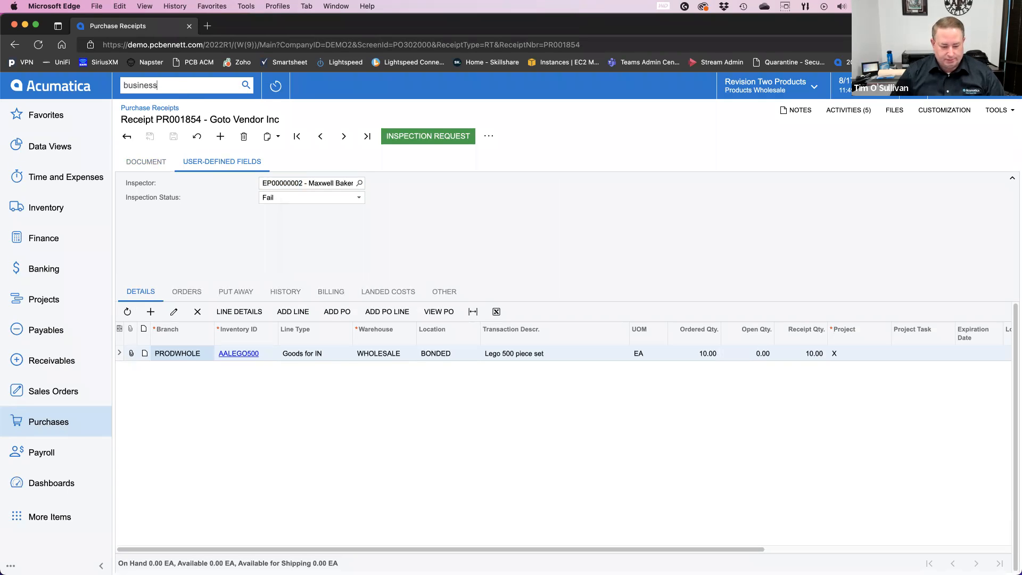
{"action": "key", "text": "Return"}
{"action": "left_click", "coordinate": [333, 425]}
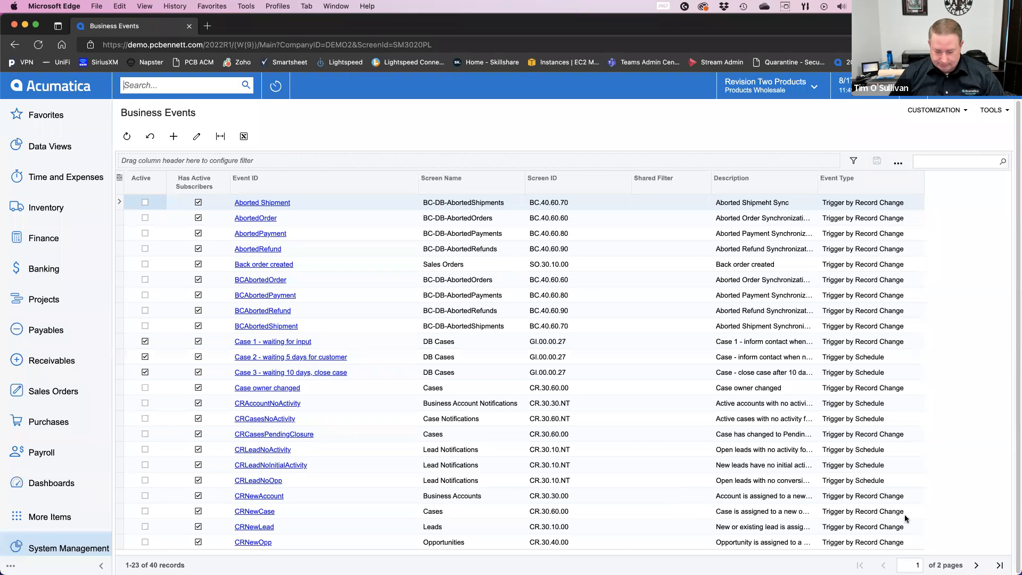
{"action": "left_click", "coordinate": [927, 162]}
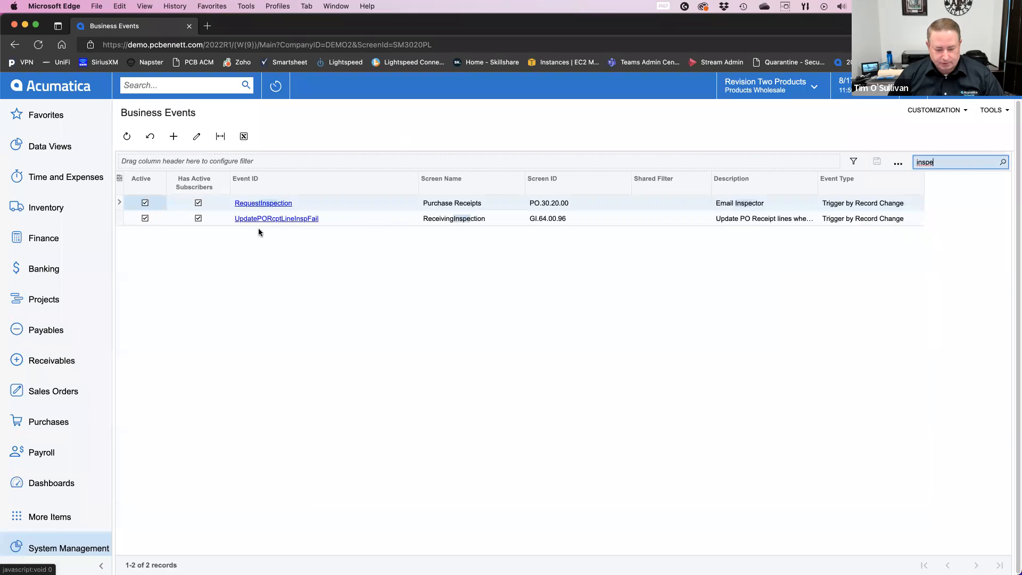
{"action": "left_click", "coordinate": [290, 219]}
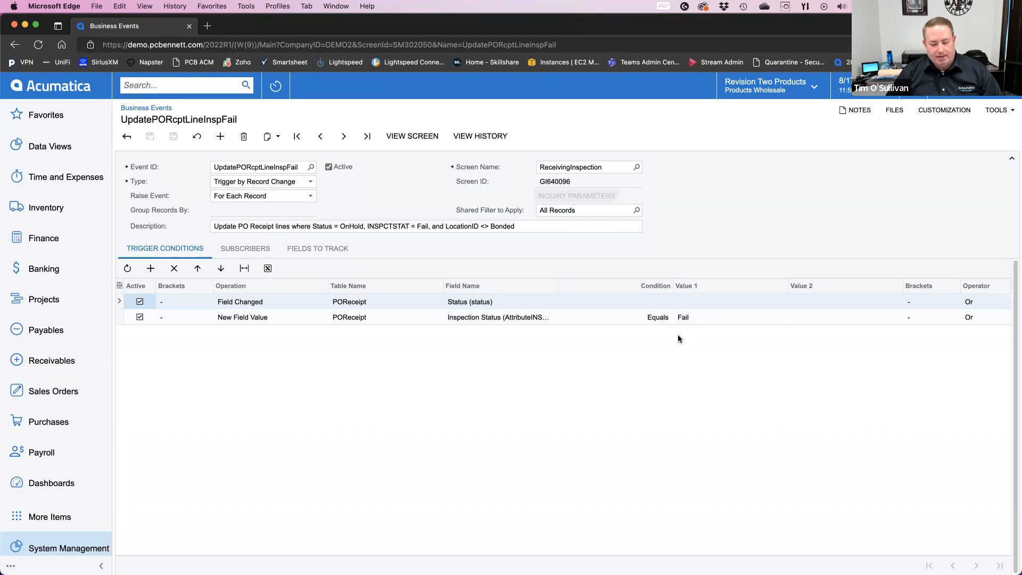
Step: Open the ReceivingInspection2 import scenario from the event's subscribers and examine its mapping and provider
{"action": "left_click", "coordinate": [250, 251]}
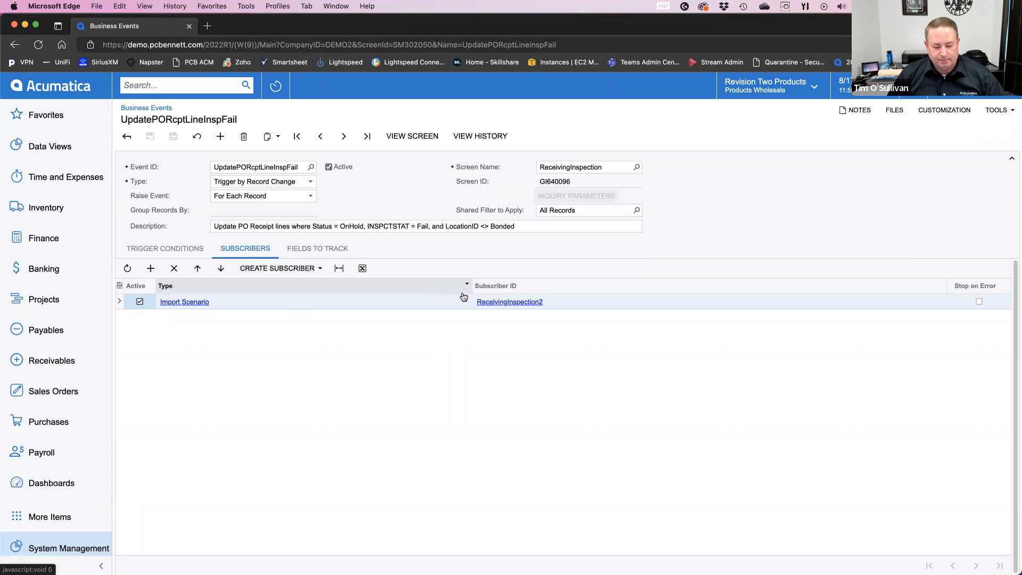
{"action": "left_click", "coordinate": [501, 303]}
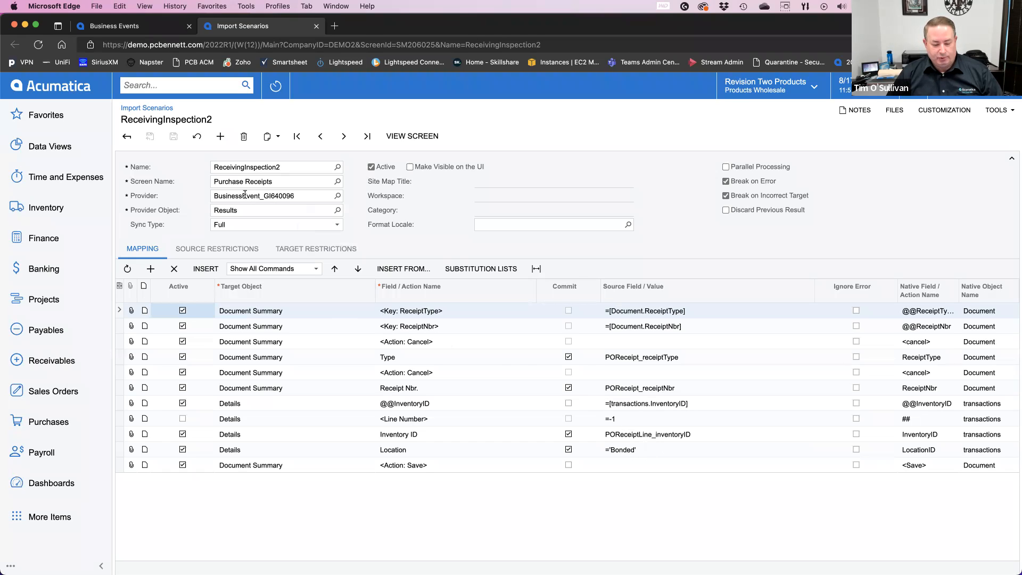
{"action": "left_click", "coordinate": [298, 197]}
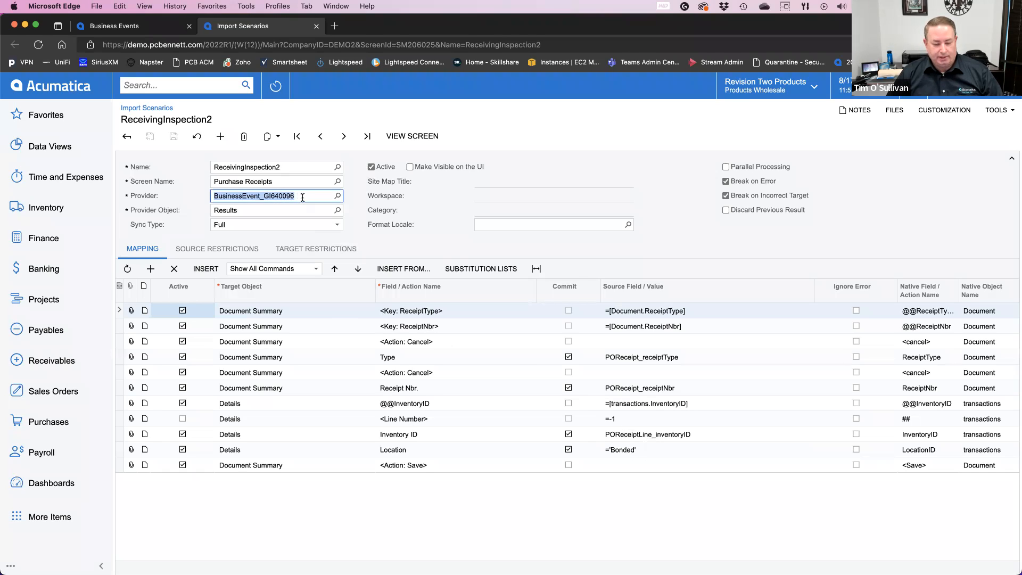
Step: Duplicate the import scenario's browser tab and open the Generic Inquiry screen in the copy
{"action": "right_click", "coordinate": [252, 28]}
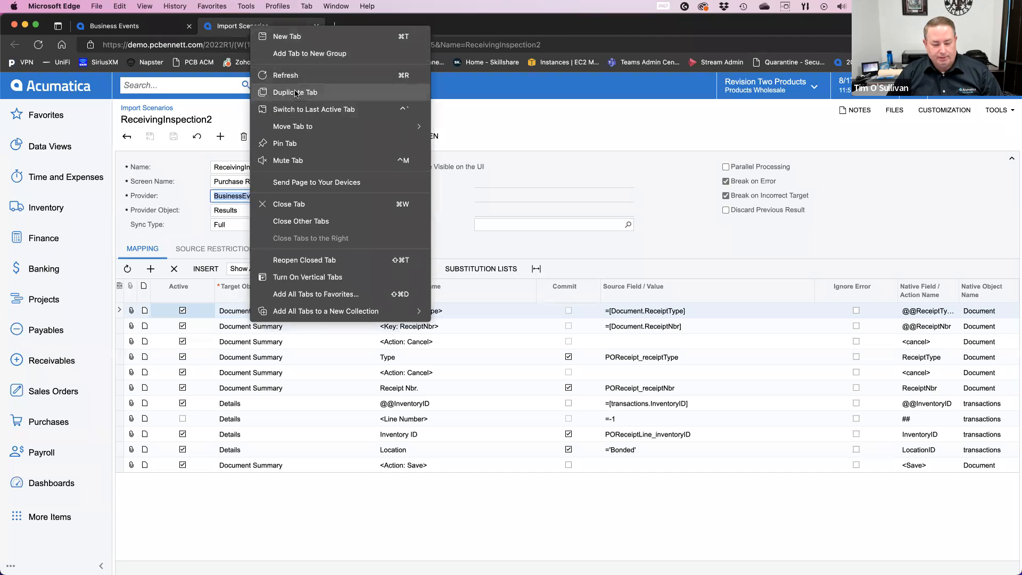
{"action": "left_click", "coordinate": [296, 94]}
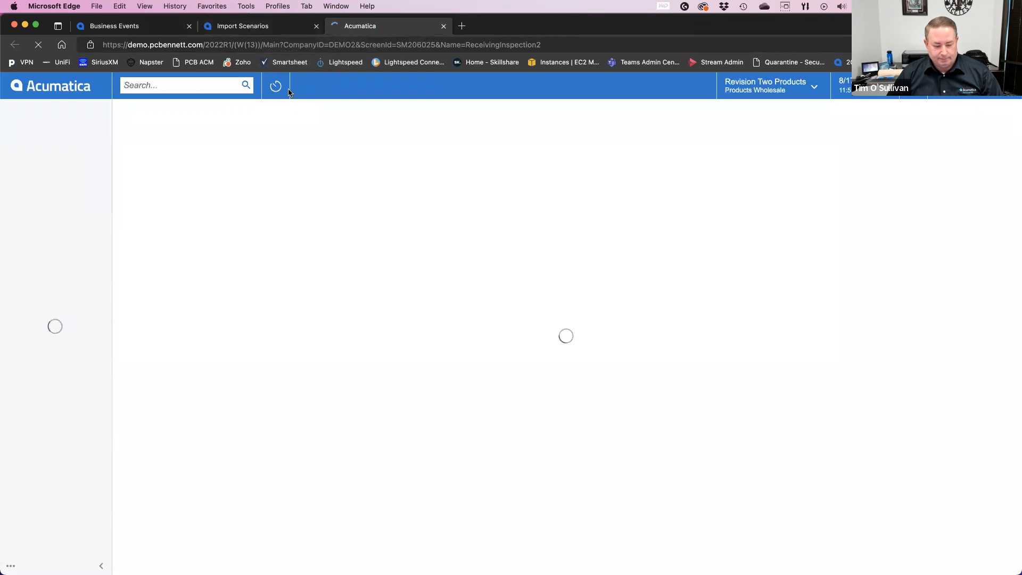
{"action": "left_click", "coordinate": [195, 79]}
{"action": "type", "text": "gen"}
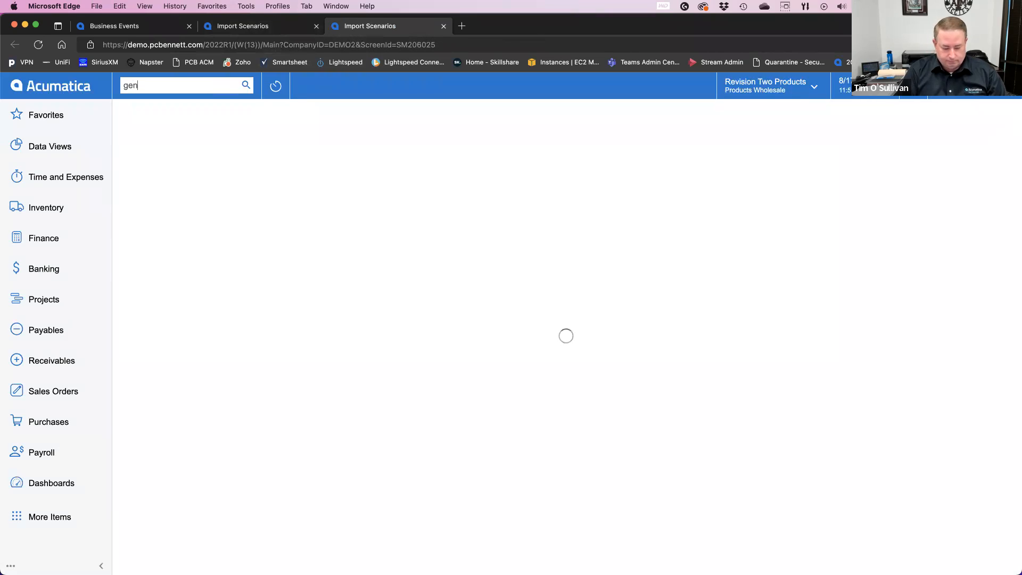
{"action": "type", "text": "eric inq"}
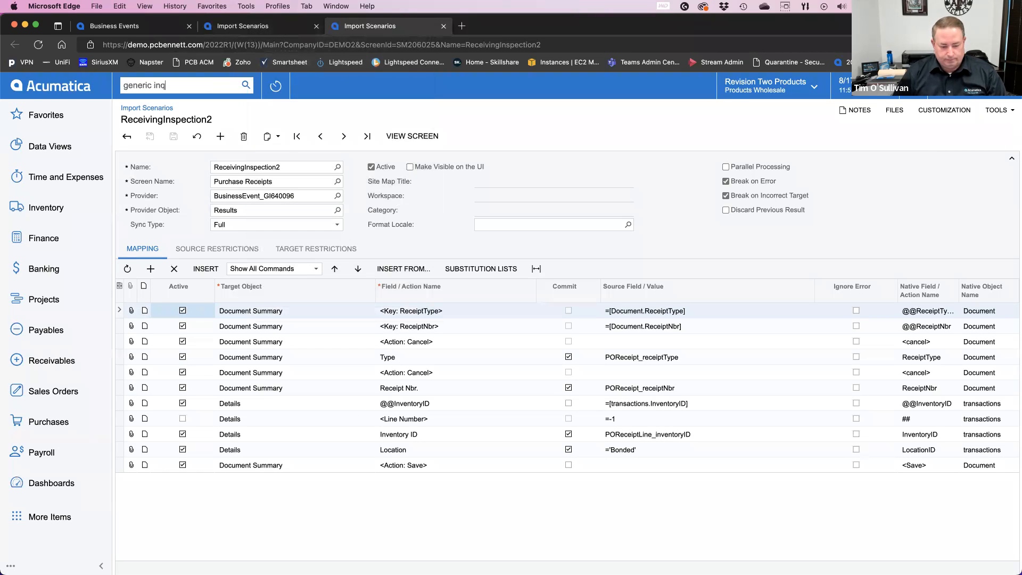
{"action": "left_click", "coordinate": [170, 190]}
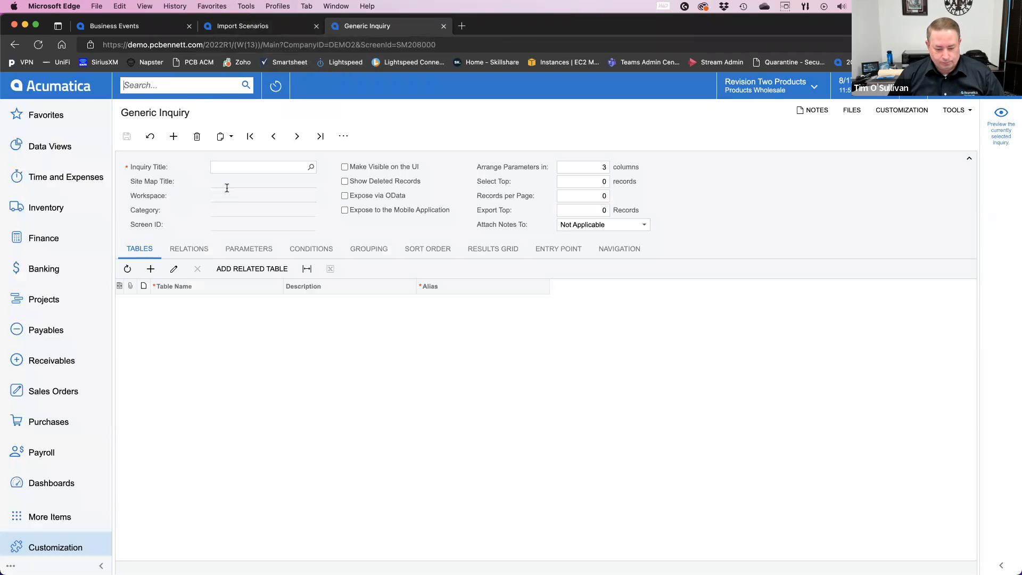
Step: Search the generic inquiries for "inspec" and open the ReceivingInspection inquiry
{"action": "left_click", "coordinate": [312, 168]}
{"action": "type", "text": "inspec"}
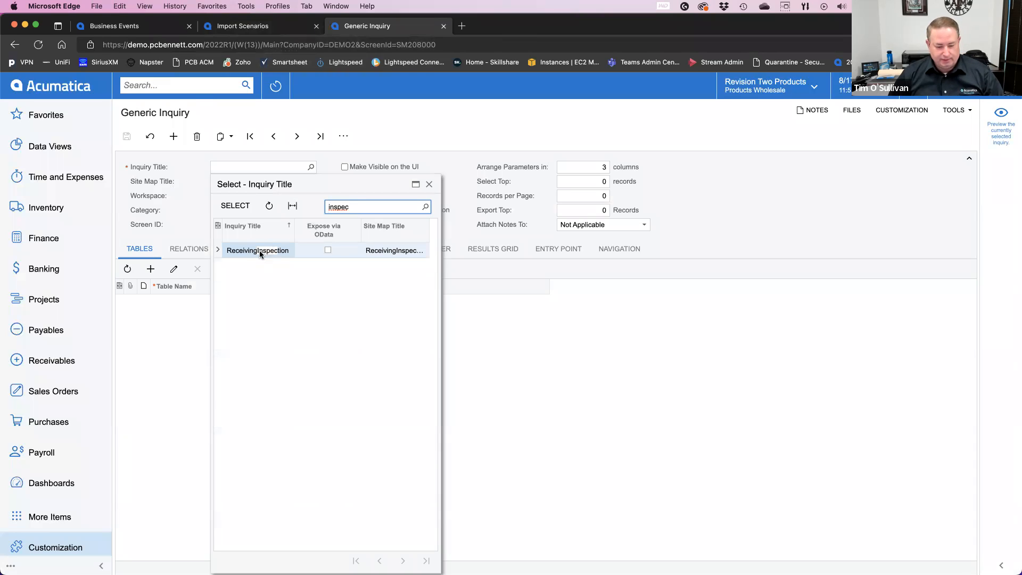
{"action": "double_click", "coordinate": [260, 250]}
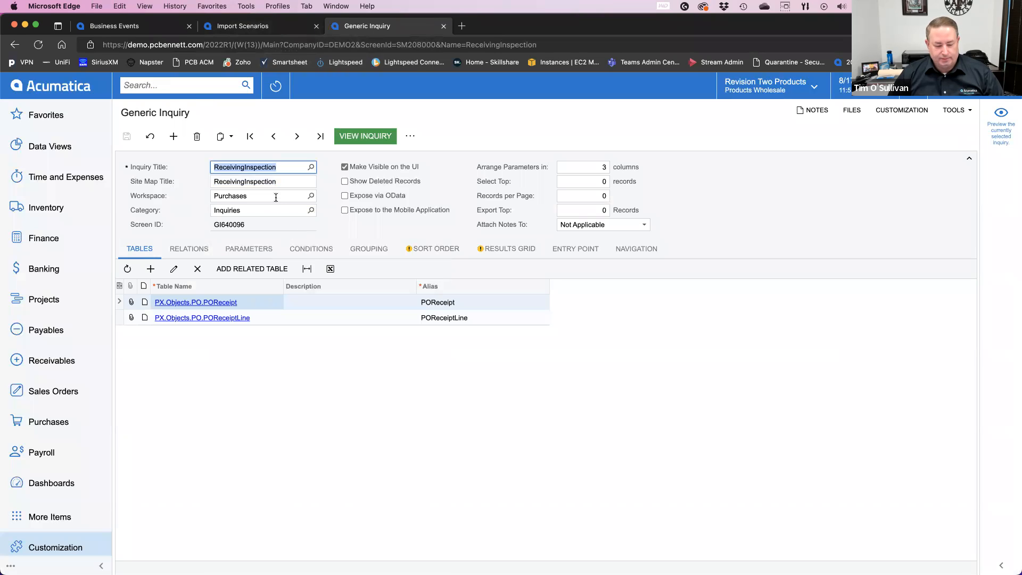
Step: Examine the ReceivingInspection inquiry's conditions and results grid, and view the inquiry's output
{"action": "left_click", "coordinate": [313, 252]}
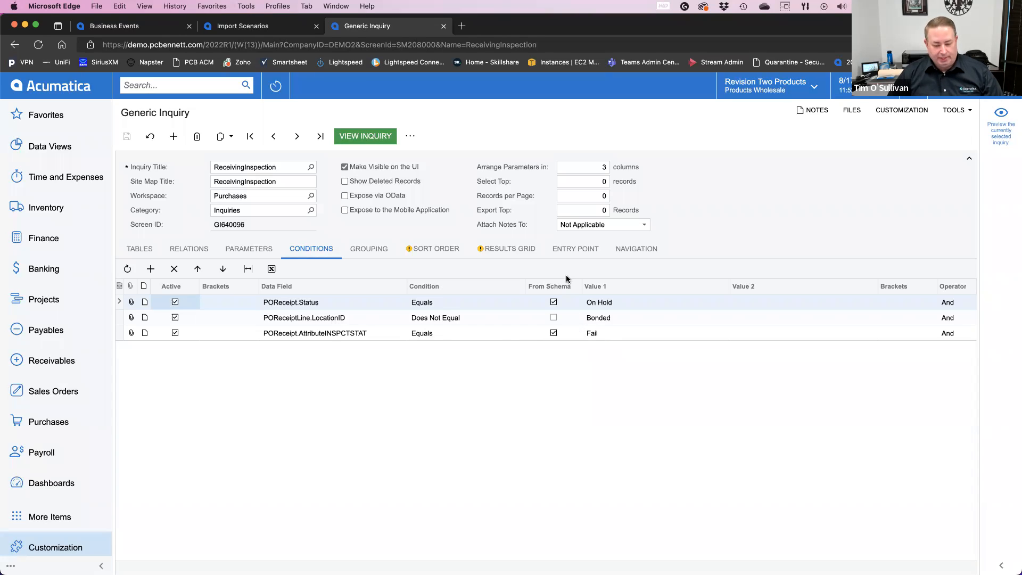
{"action": "left_click", "coordinate": [509, 249]}
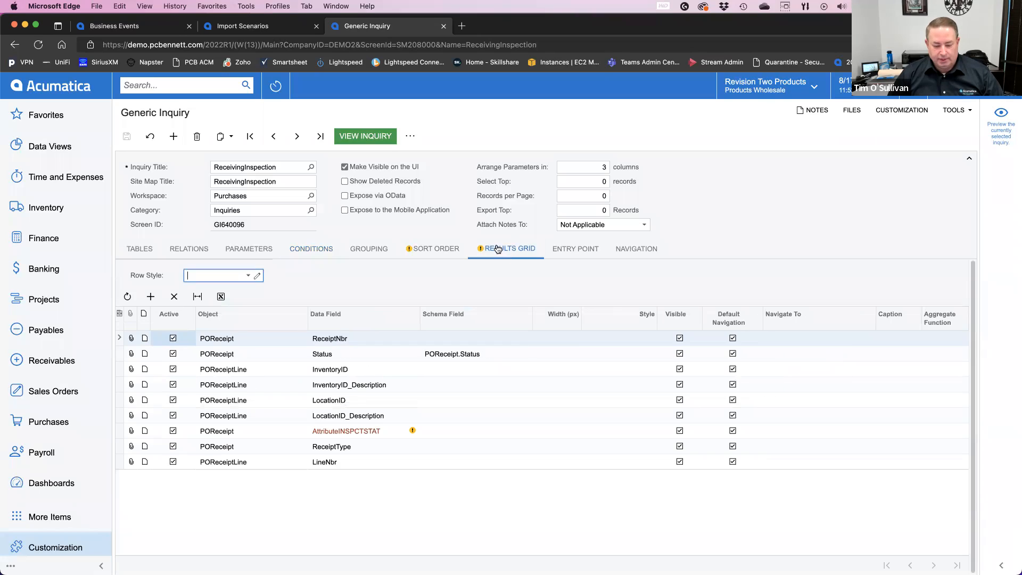
{"action": "left_click", "coordinate": [361, 138]}
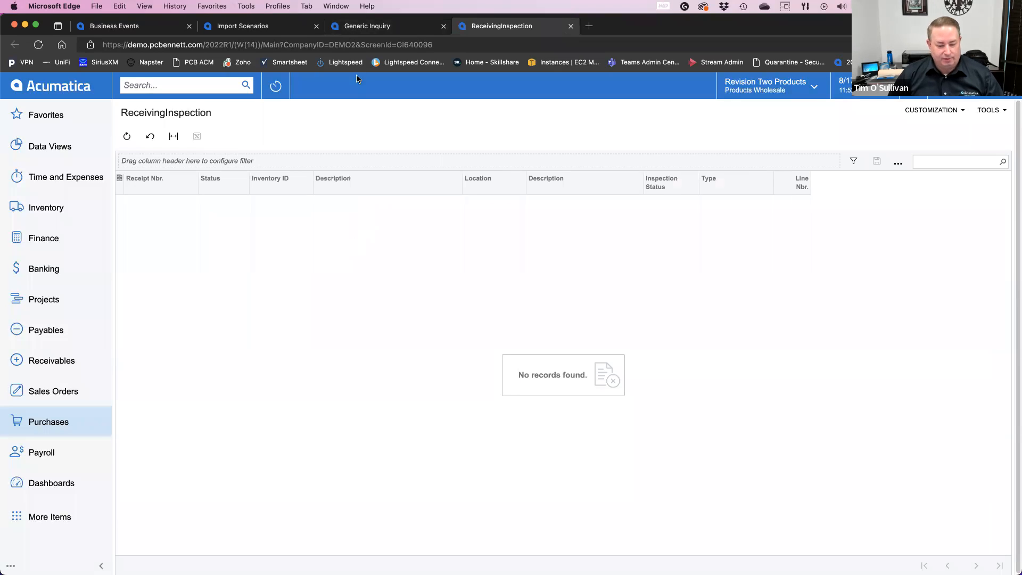
Step: Review the inquiry definition, the UpdatePORcptLineInspFail event's subscribers and the ReceivingInspection2 import scenario's mapping again
{"action": "left_click", "coordinate": [357, 26]}
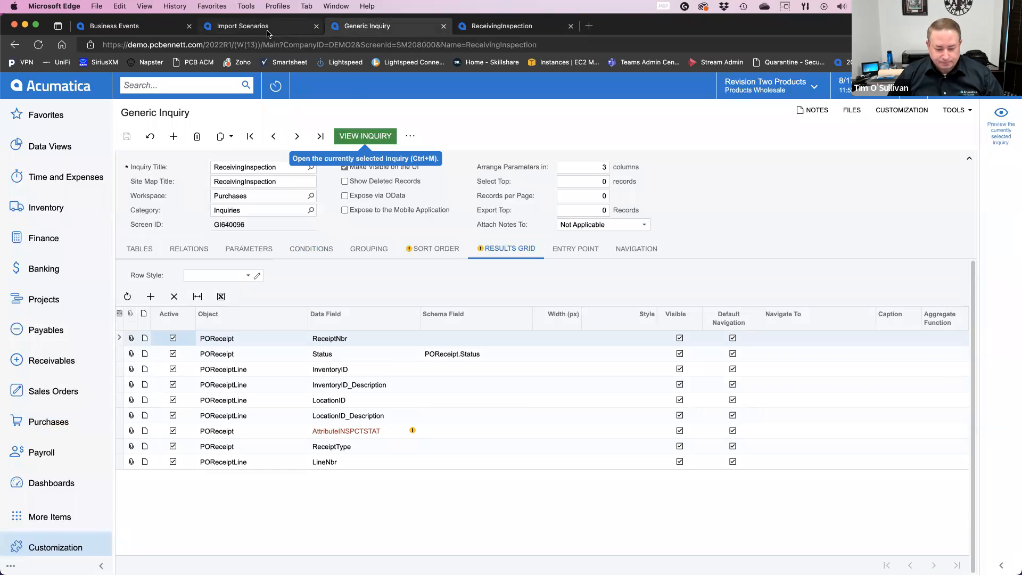
{"action": "left_click", "coordinate": [133, 32]}
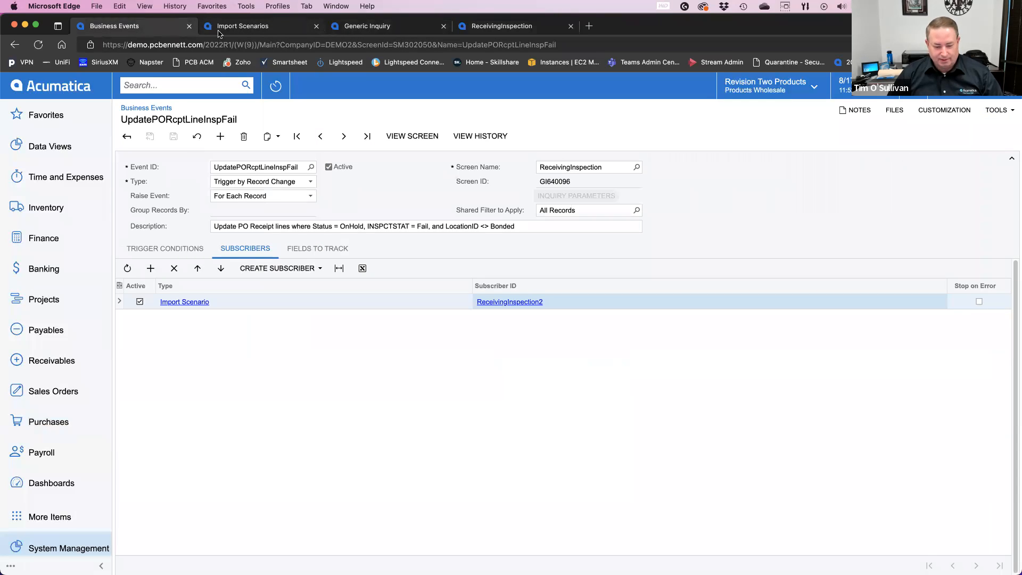
{"action": "left_click", "coordinate": [237, 28]}
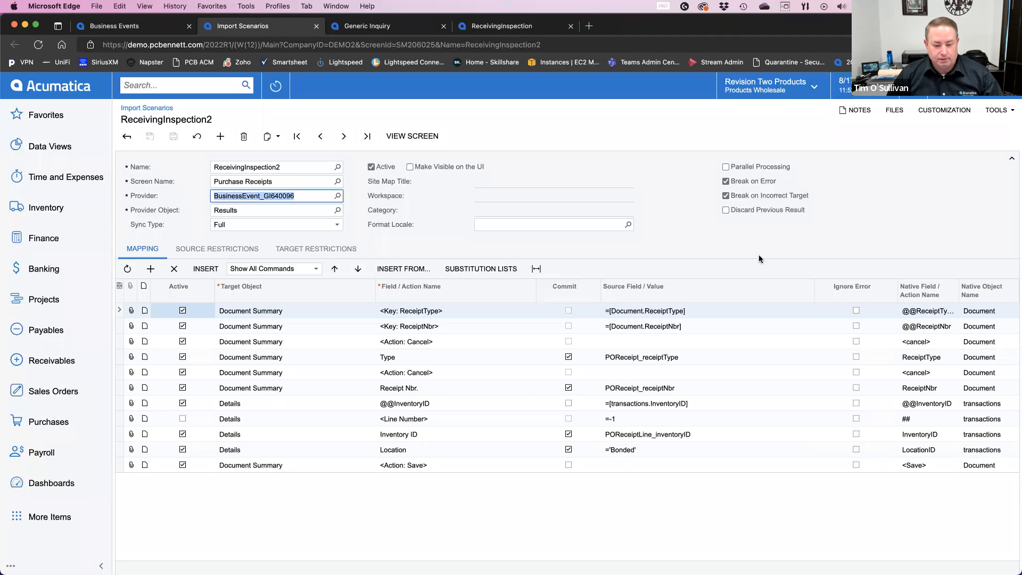
{"action": "left_click", "coordinate": [707, 242]}
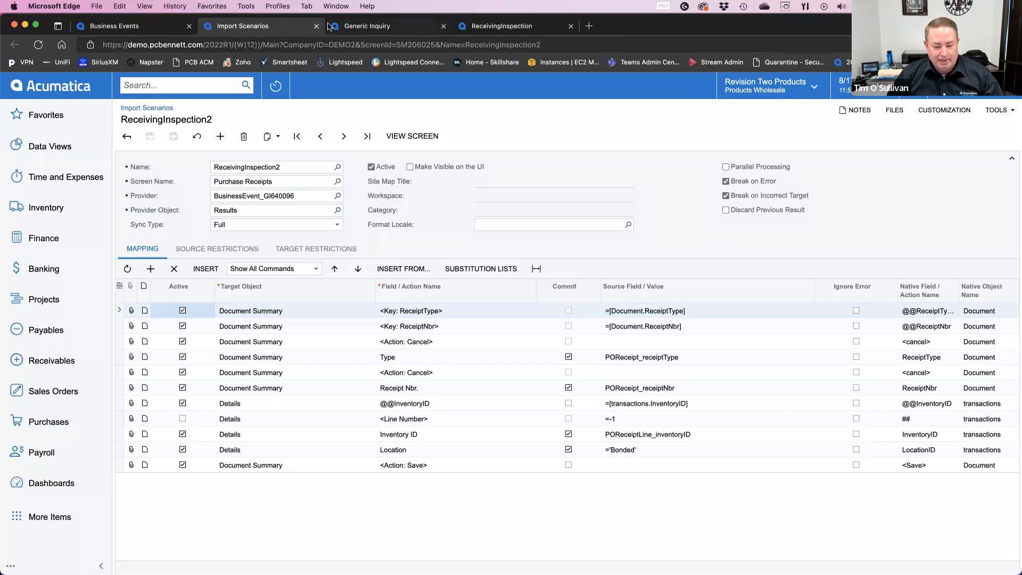
Step: Go from the business event to the Purchase Receipts list and open the On Hold receipt from Goto Vendor Inc
{"action": "left_click", "coordinate": [145, 25]}
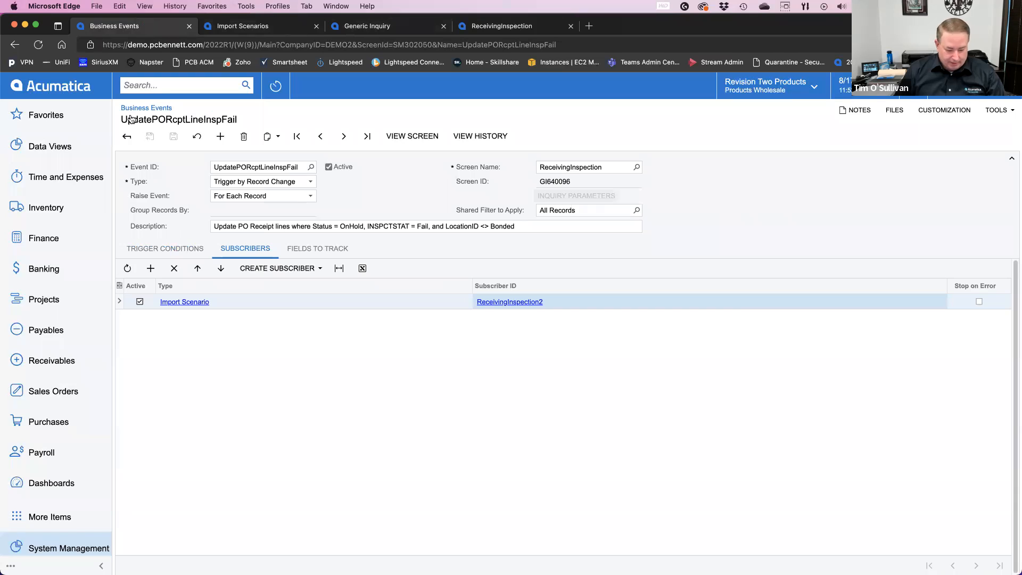
{"action": "scroll", "coordinate": [54, 410], "scroll_direction": "down", "scroll_amount": 1}
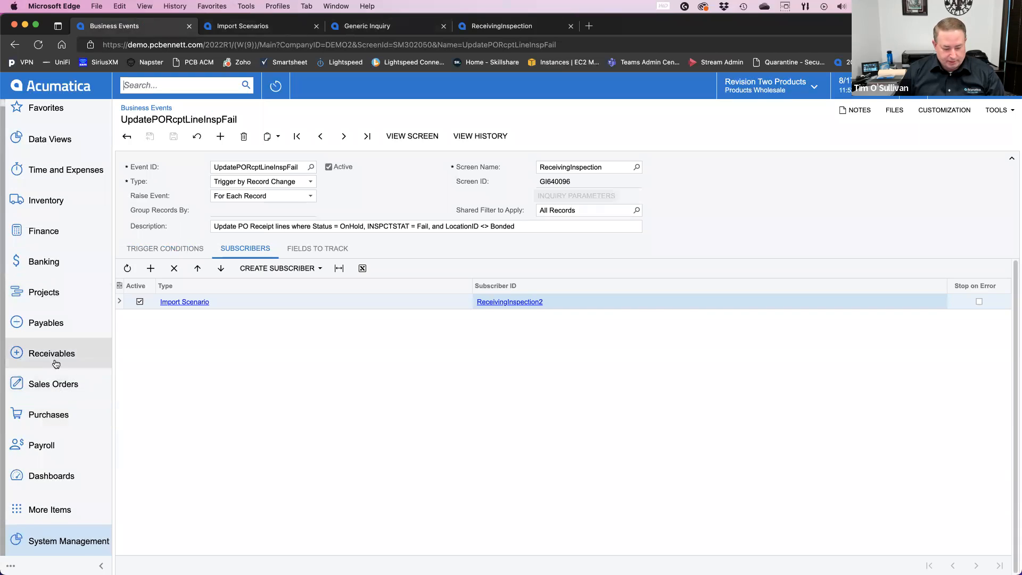
{"action": "left_click", "coordinate": [48, 418]}
{"action": "left_click", "coordinate": [176, 265]}
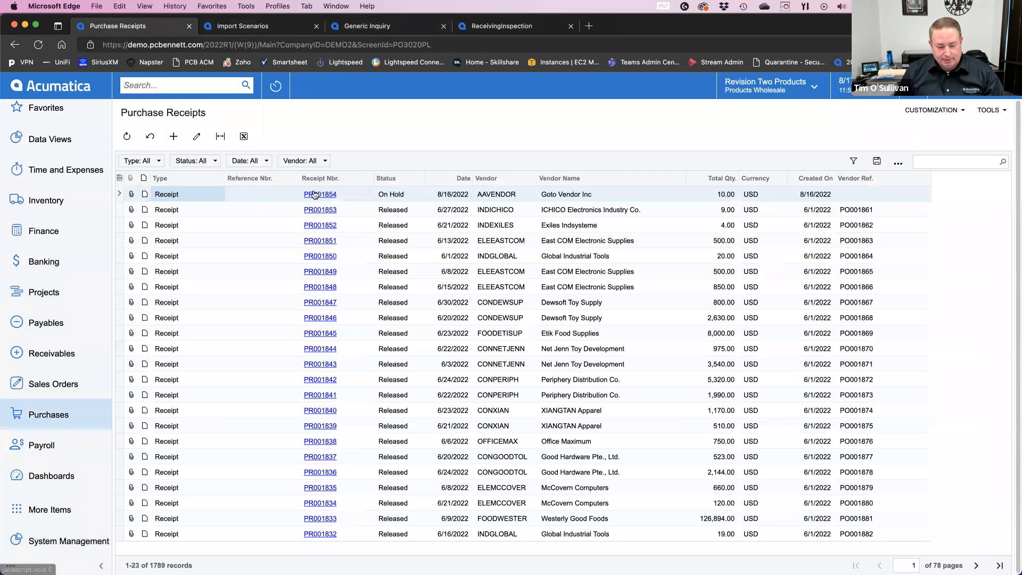
{"action": "left_click", "coordinate": [316, 194]}
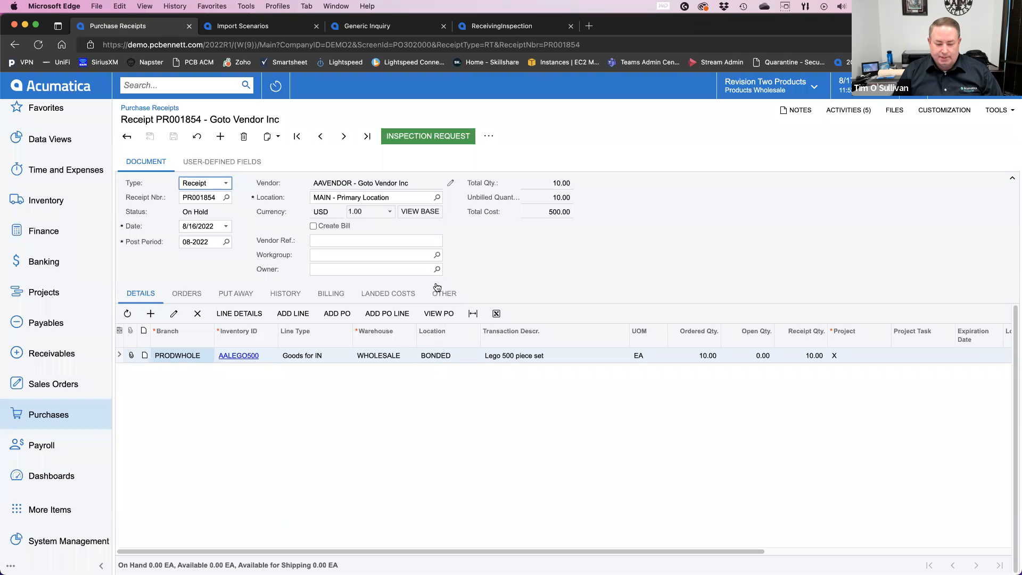
Step: Remove the hold from the Goto Vendor Inc receipt and release it
{"action": "left_click", "coordinate": [485, 138]}
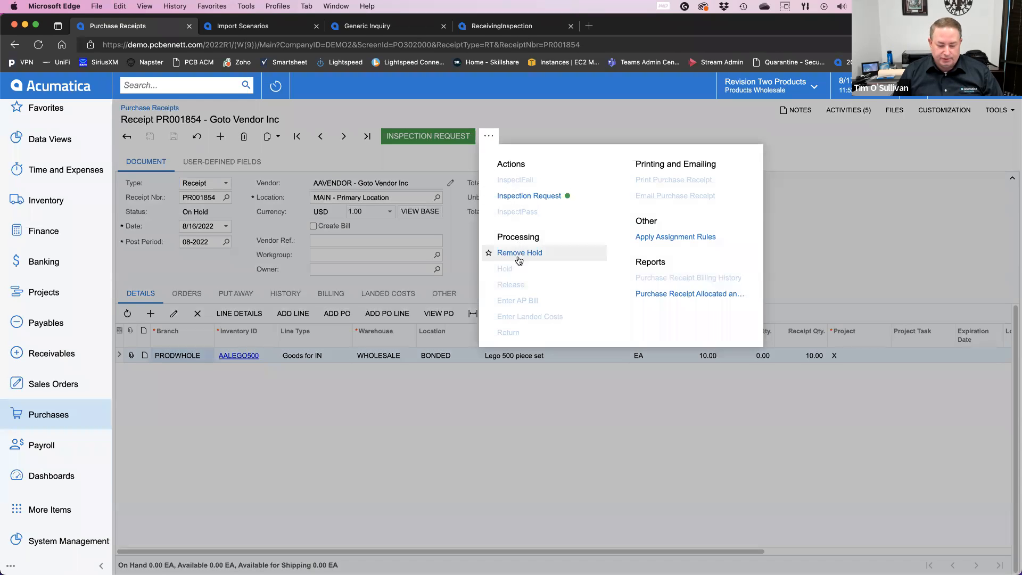
{"action": "left_click", "coordinate": [520, 254]}
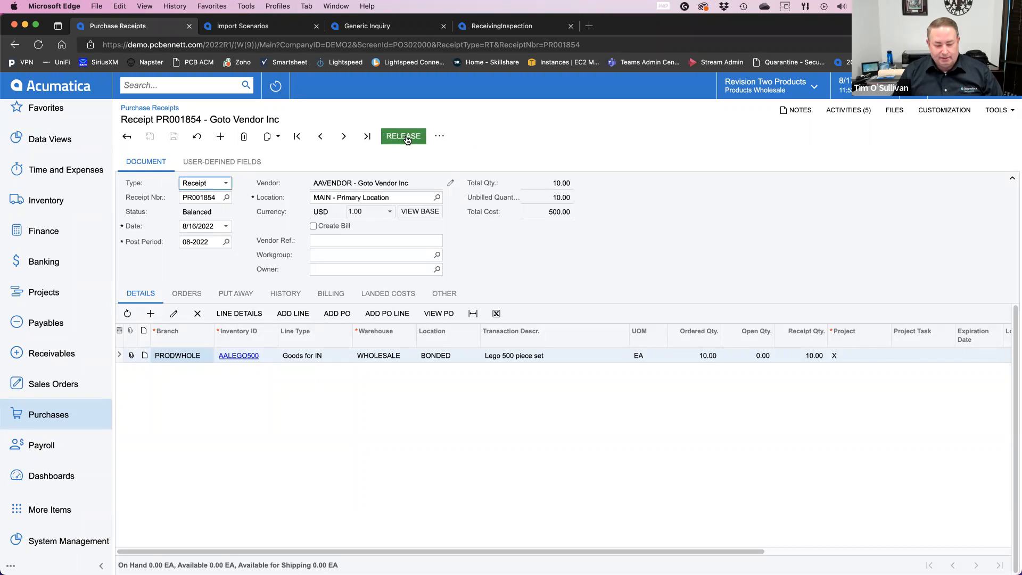
{"action": "left_click", "coordinate": [406, 138]}
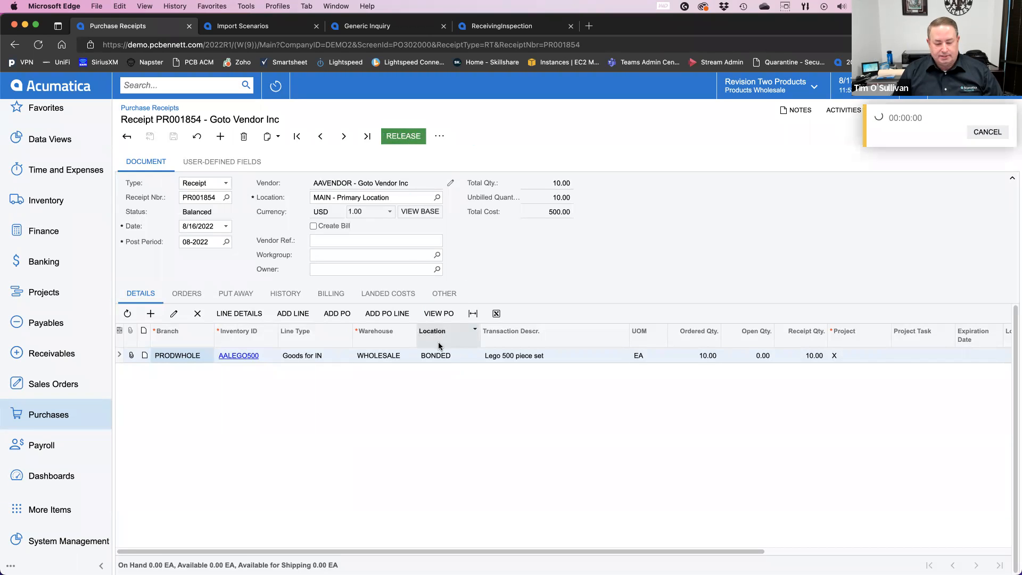